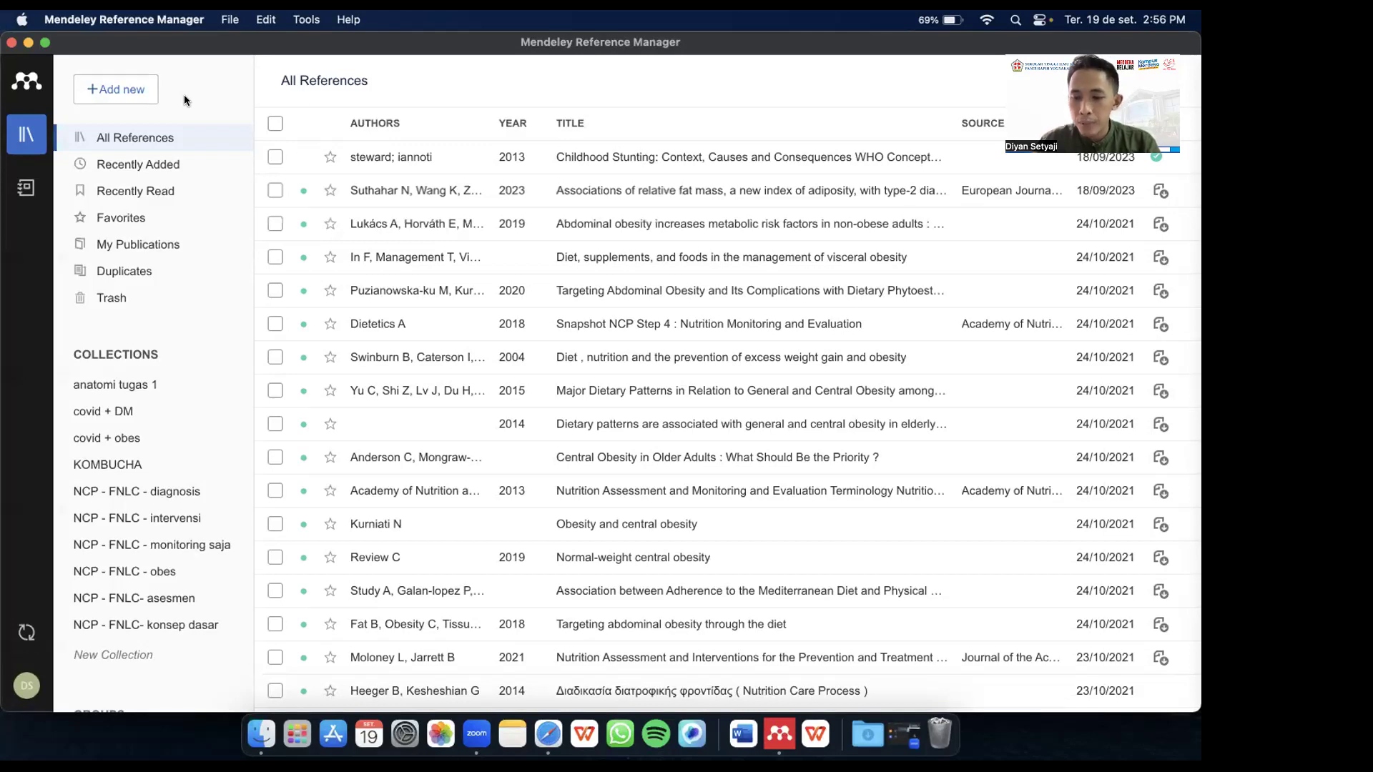
pyautogui.press('XF86AudioRaiseVolume')
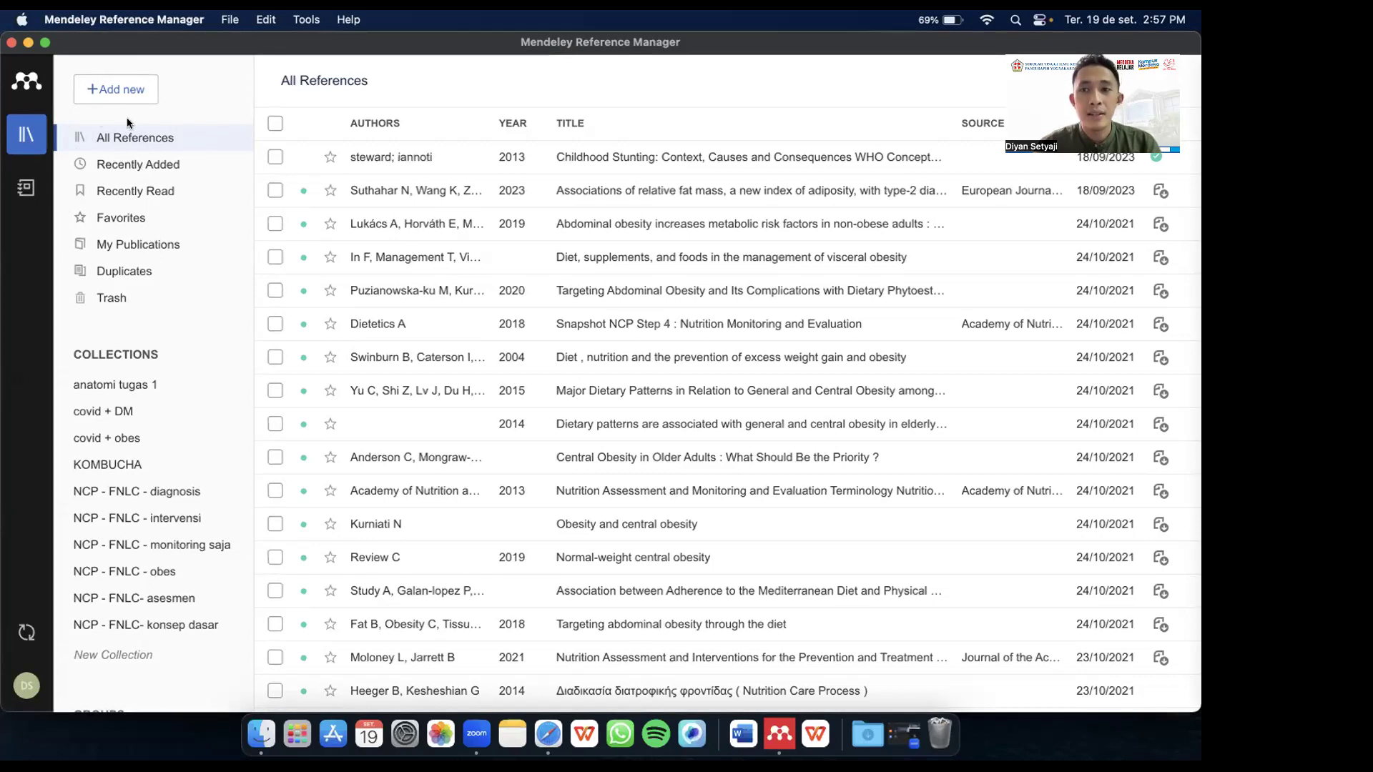
# Step: Add the 2021 Legume Science PDF on legume protein, starch and dietary fiber from the computer to the reference library
pyautogui.click(96, 89)
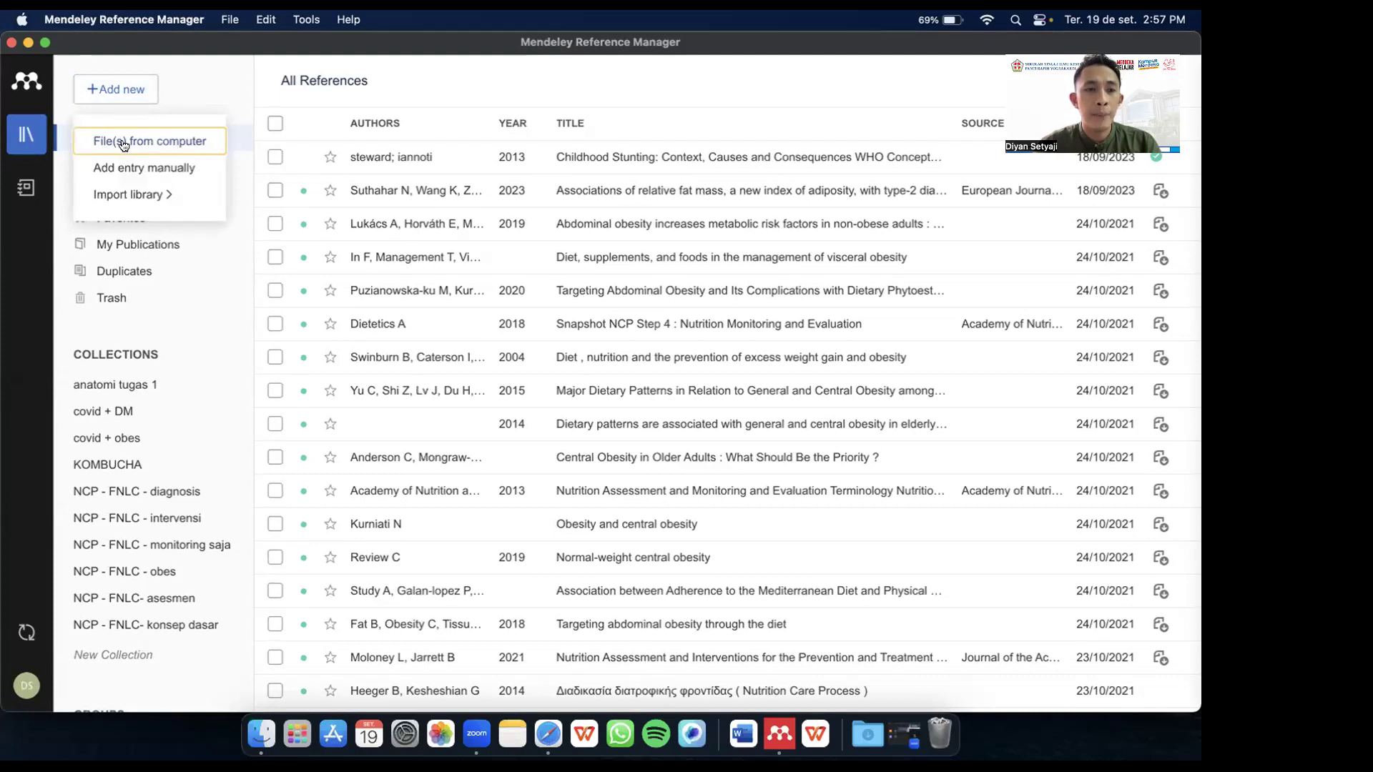
pyautogui.click(165, 142)
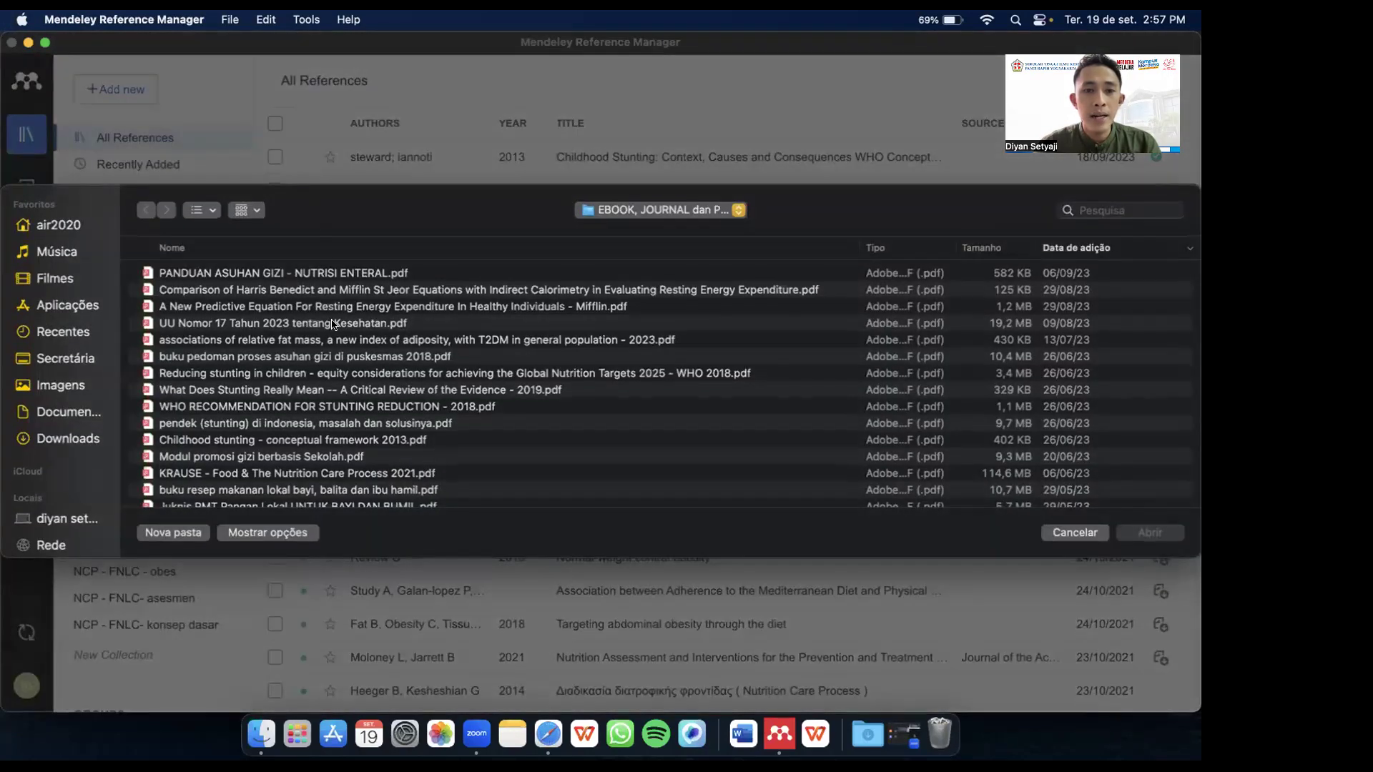
pyautogui.scroll(-3, 334, 324)
pyautogui.scroll(-4, 333, 324)
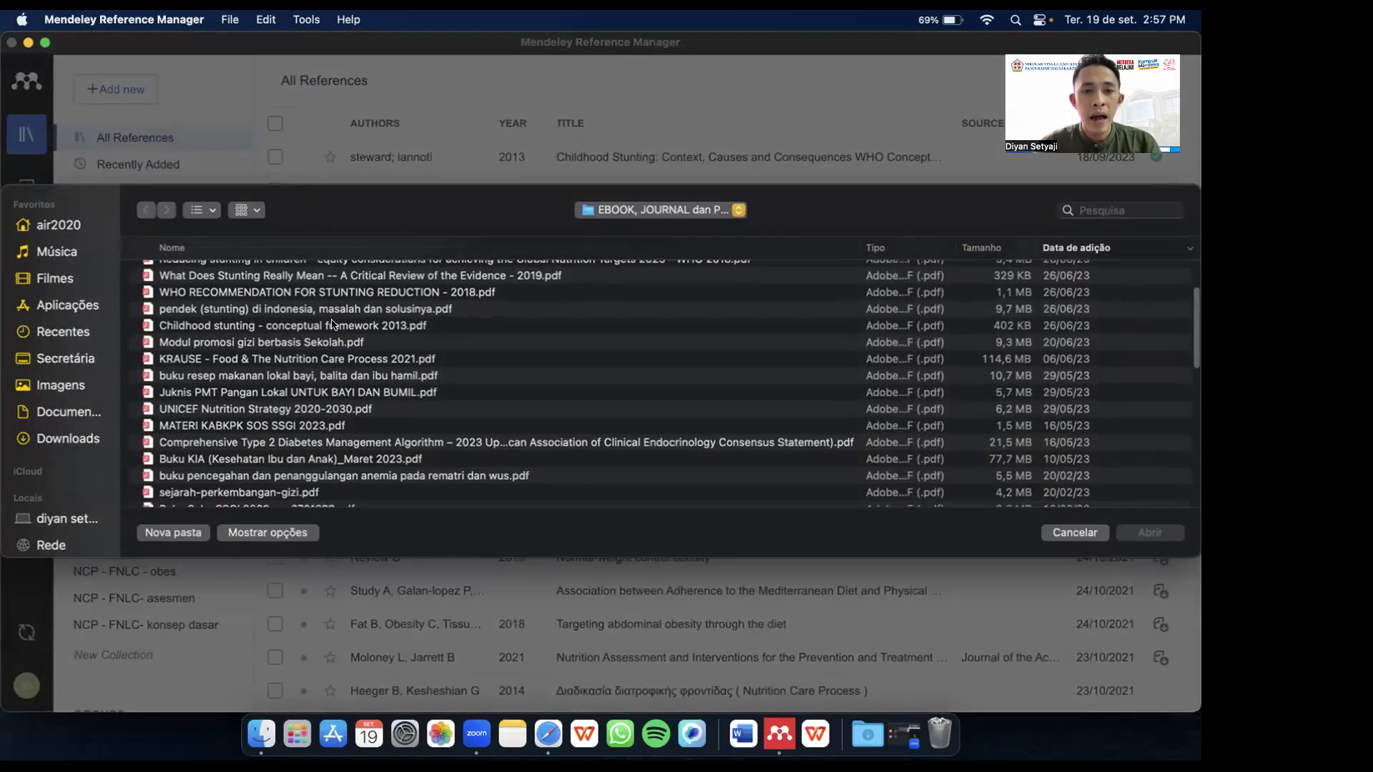
pyautogui.scroll(-3, 334, 324)
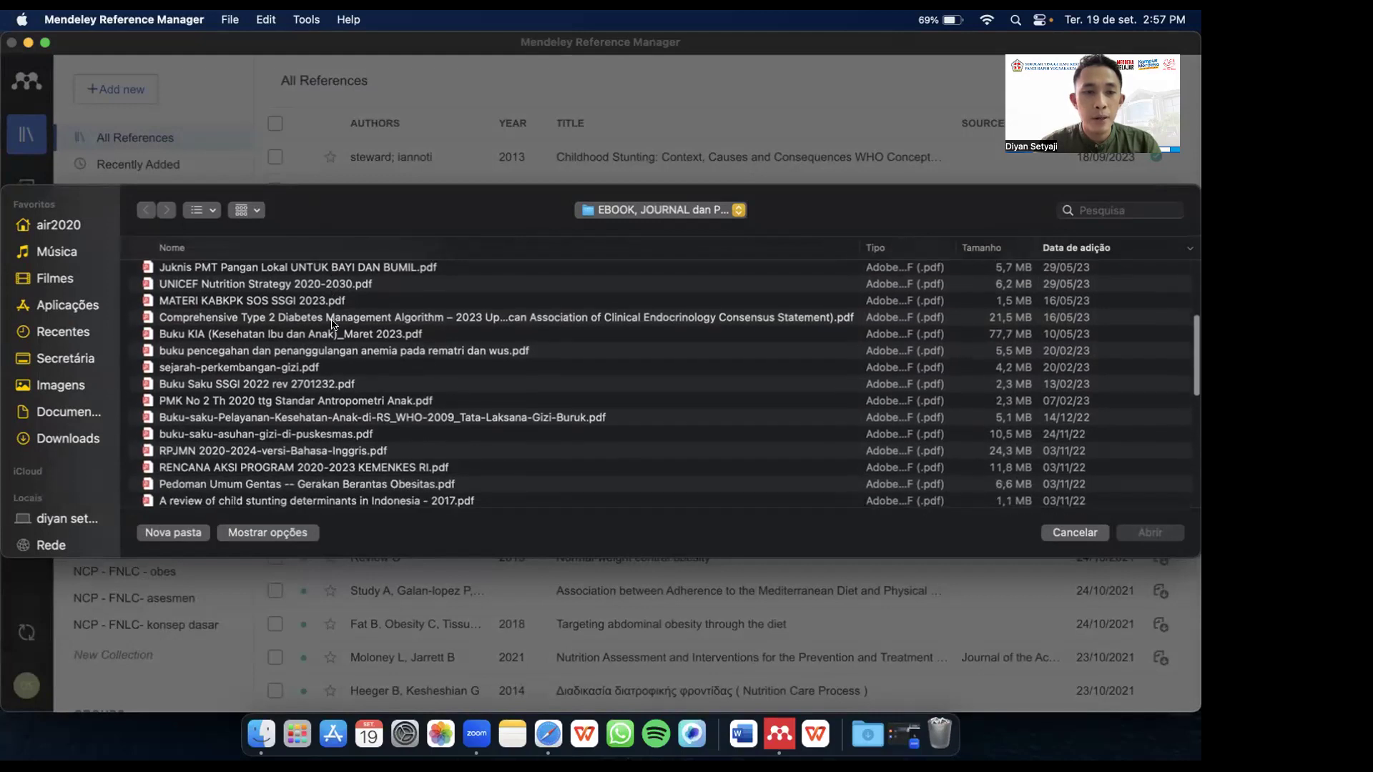
pyautogui.scroll(-3, 333, 324)
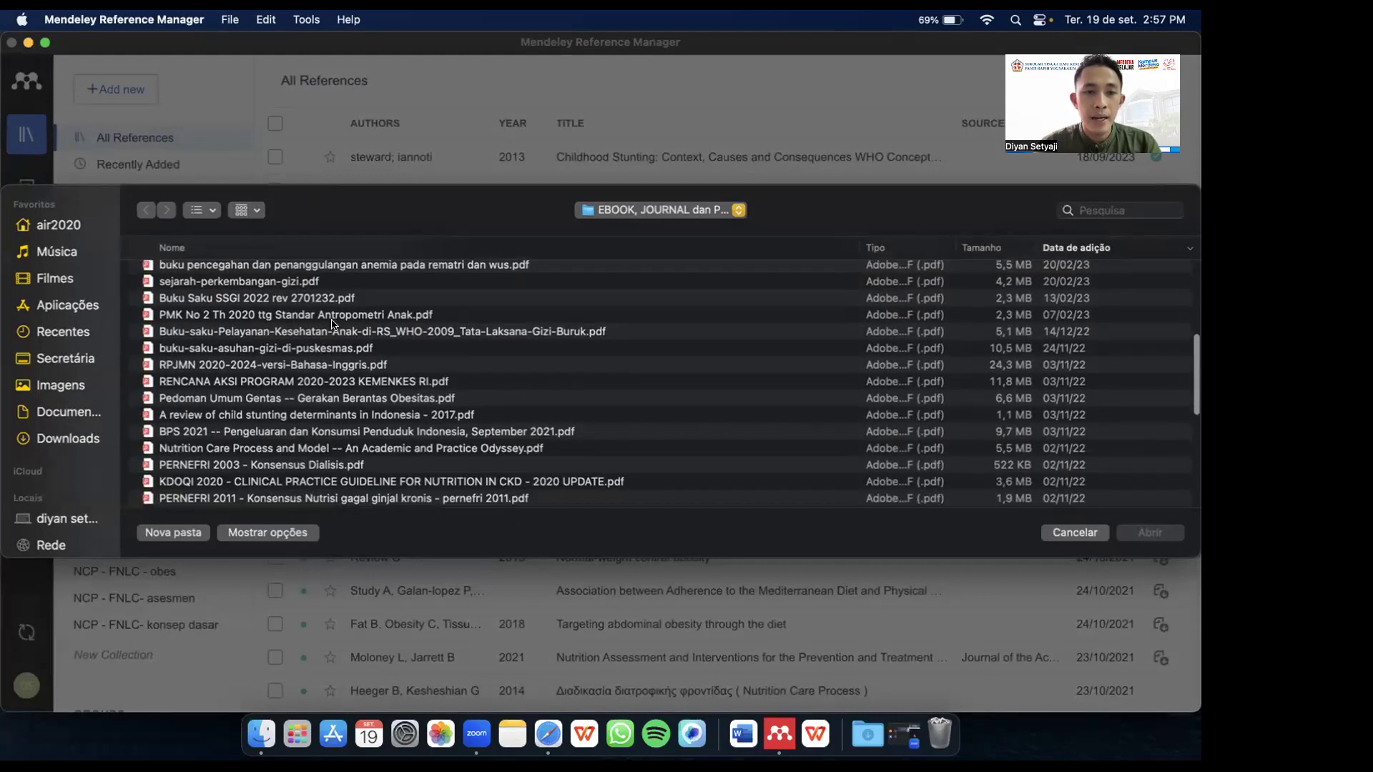
pyautogui.scroll(-2, 286, 409)
pyautogui.scroll(-1, 286, 410)
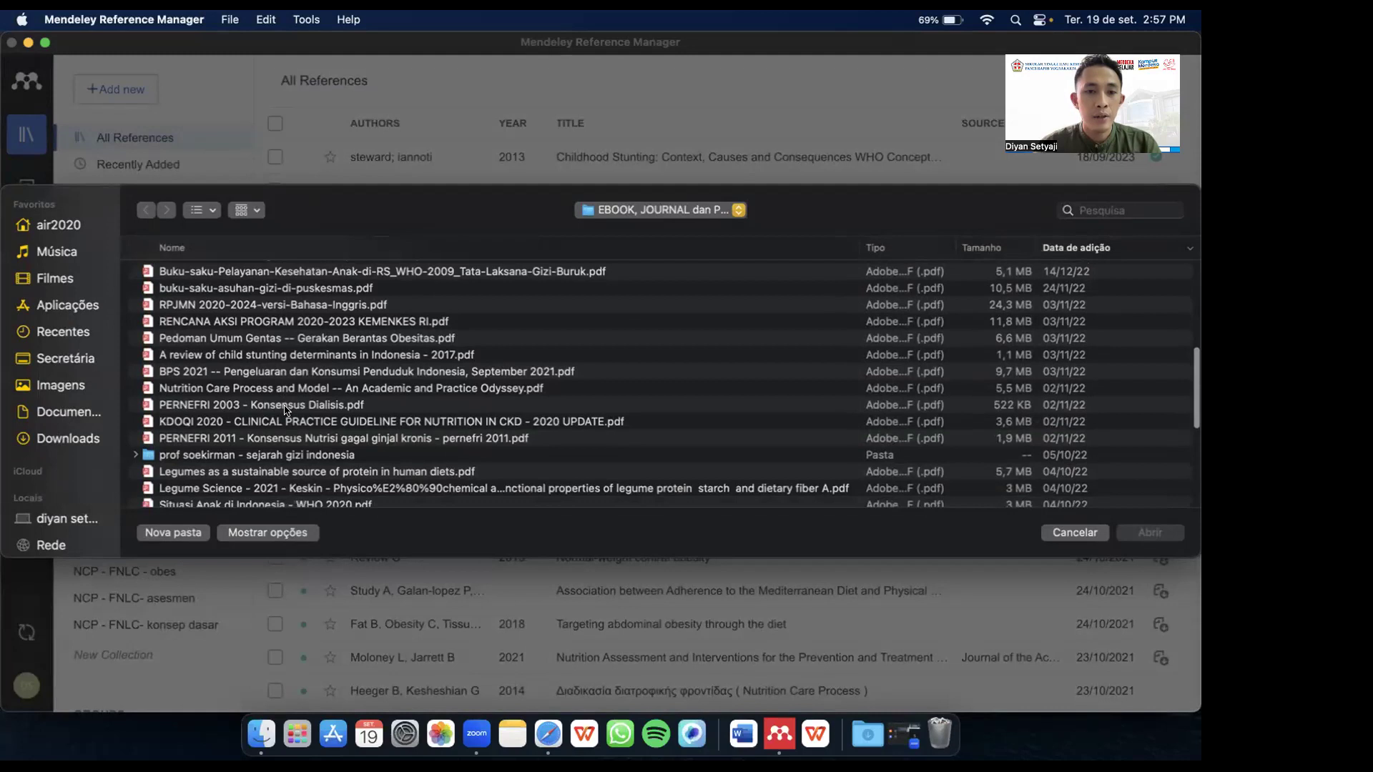
pyautogui.scroll(-3, 286, 410)
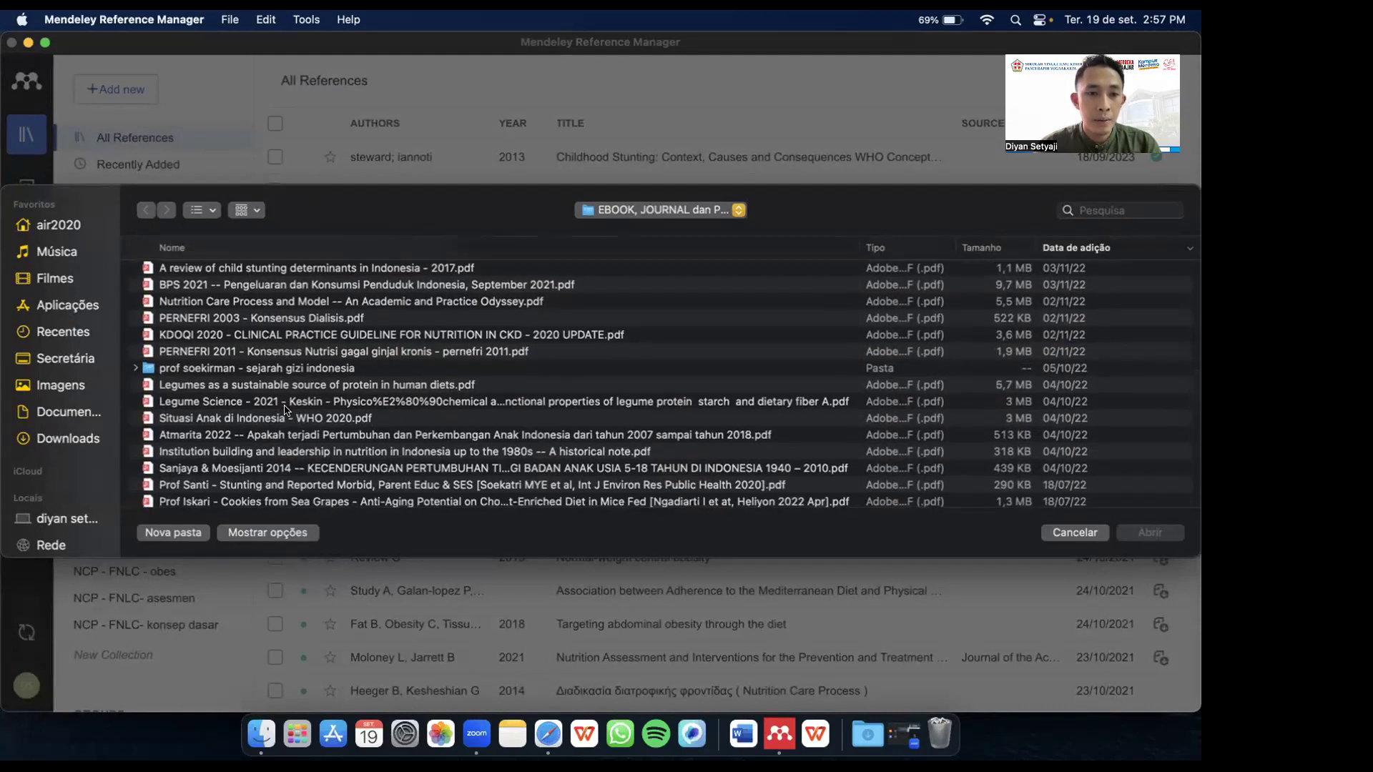
pyautogui.click(286, 404)
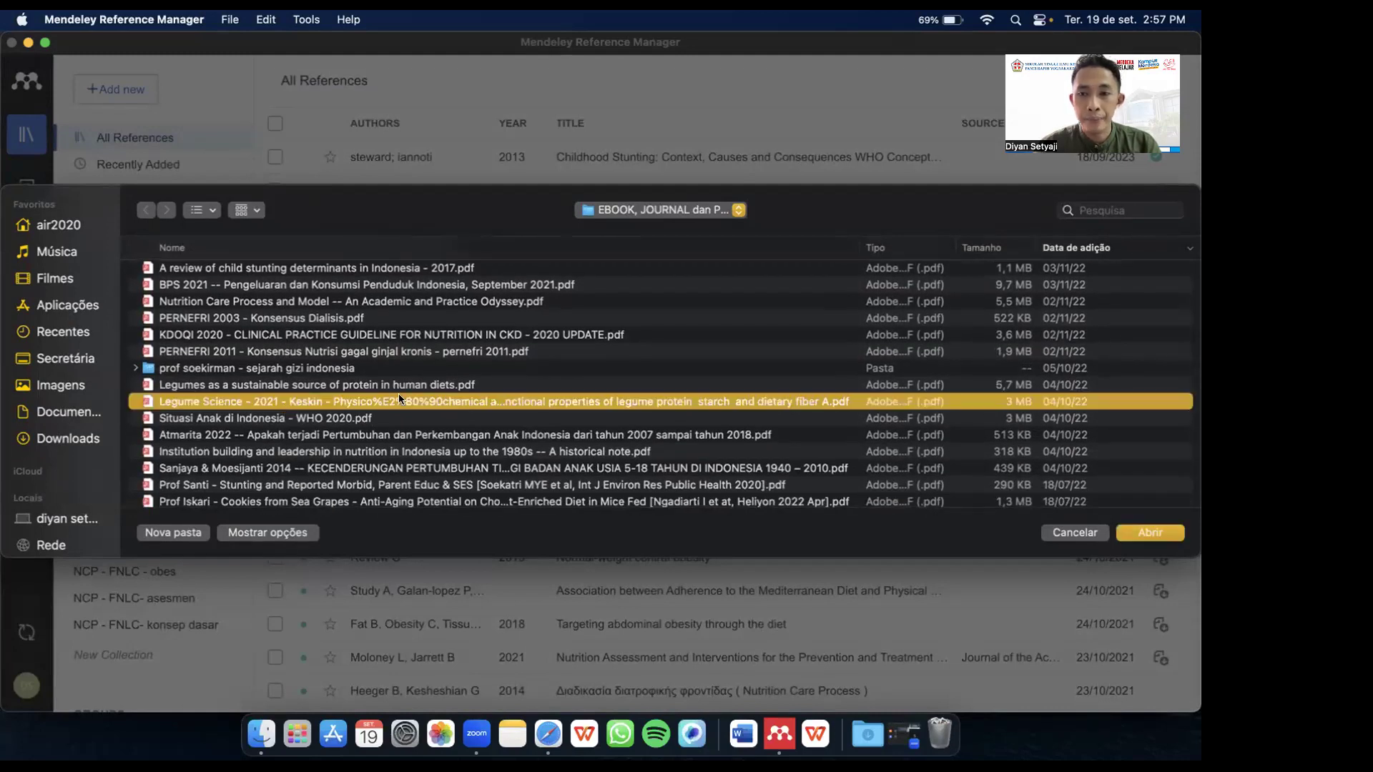
pyautogui.click(1131, 532)
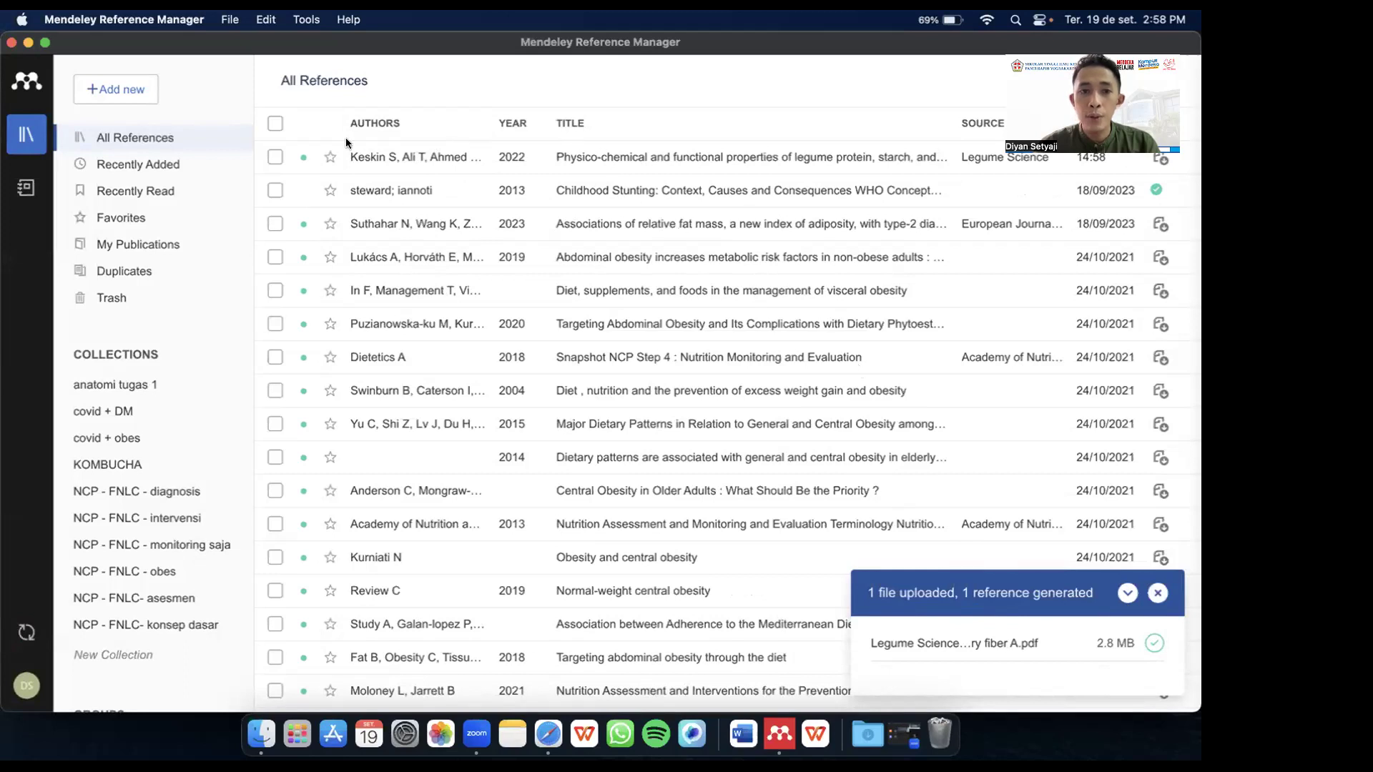
# Step: Select the newly added legume protein reference, show its details and dismiss the upload notification
pyautogui.click(274, 156)
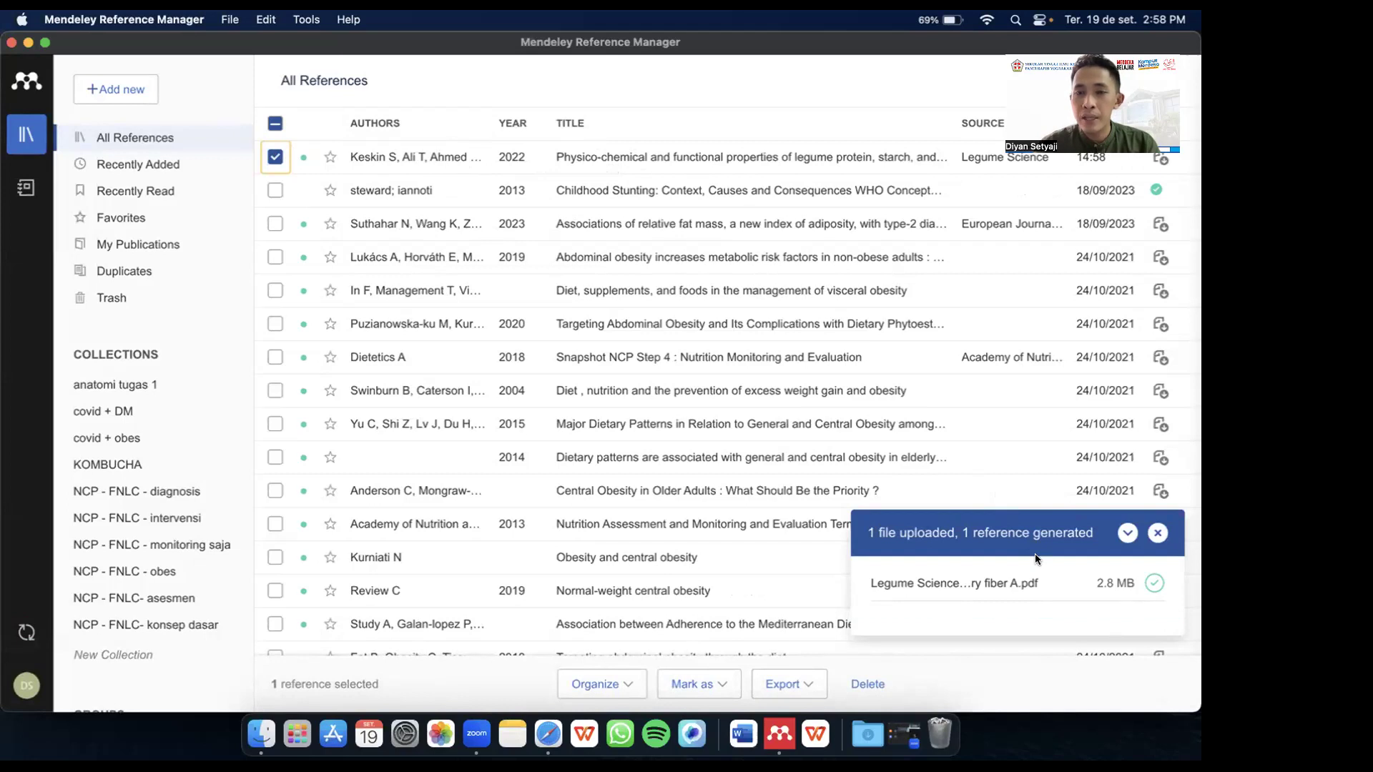
pyautogui.click(704, 158)
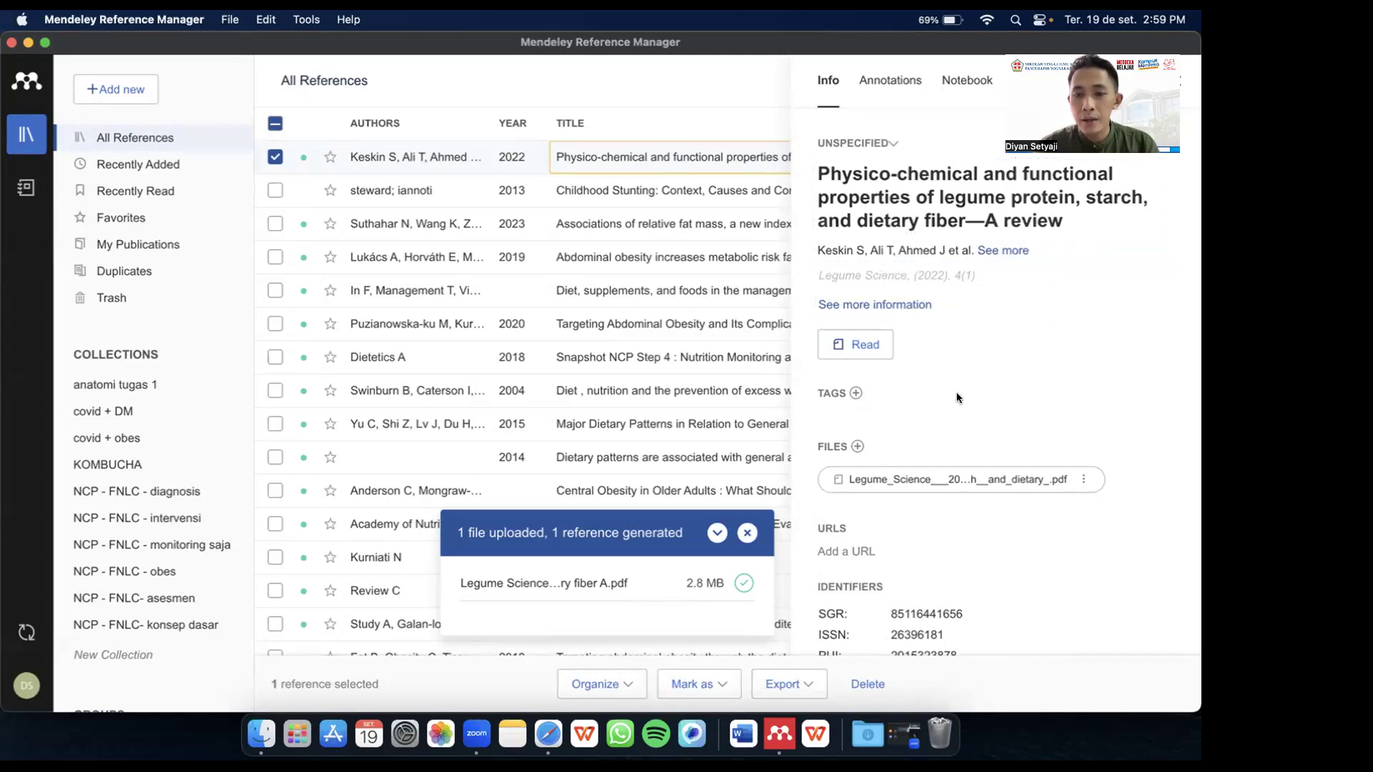
pyautogui.click(745, 534)
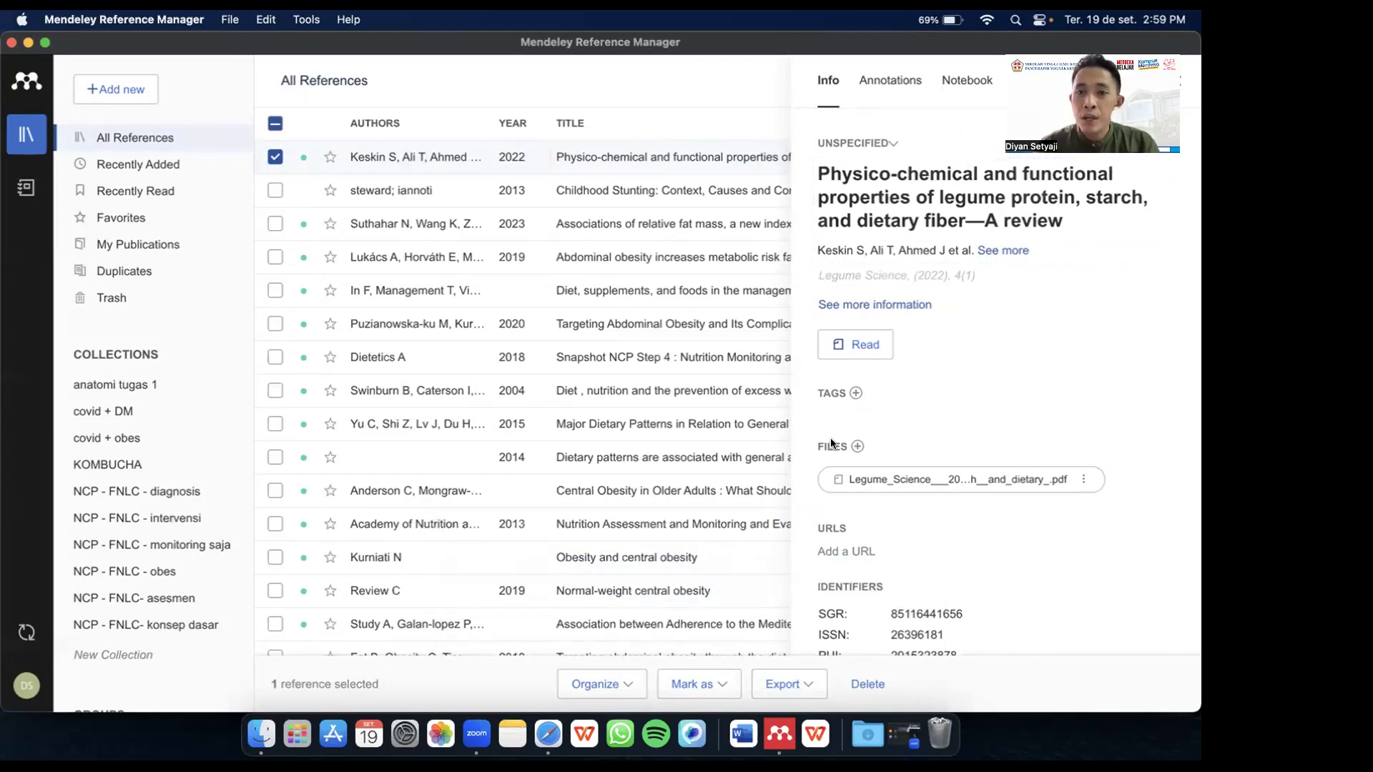
# Step: Expand the legume reference's additional publication information to review its metadata, and close the details
pyautogui.click(879, 306)
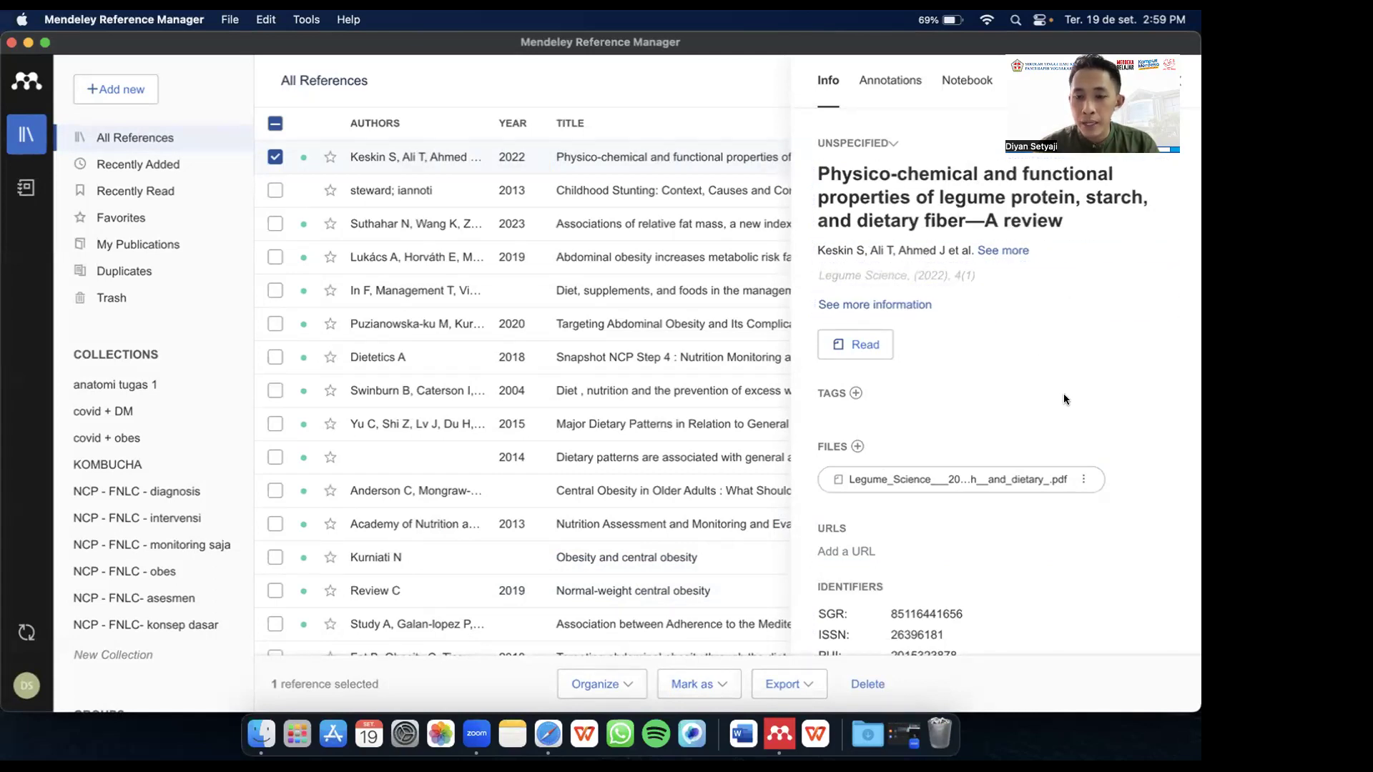
pyautogui.scroll(-3, 1063, 399)
pyautogui.scroll(3, 1051, 339)
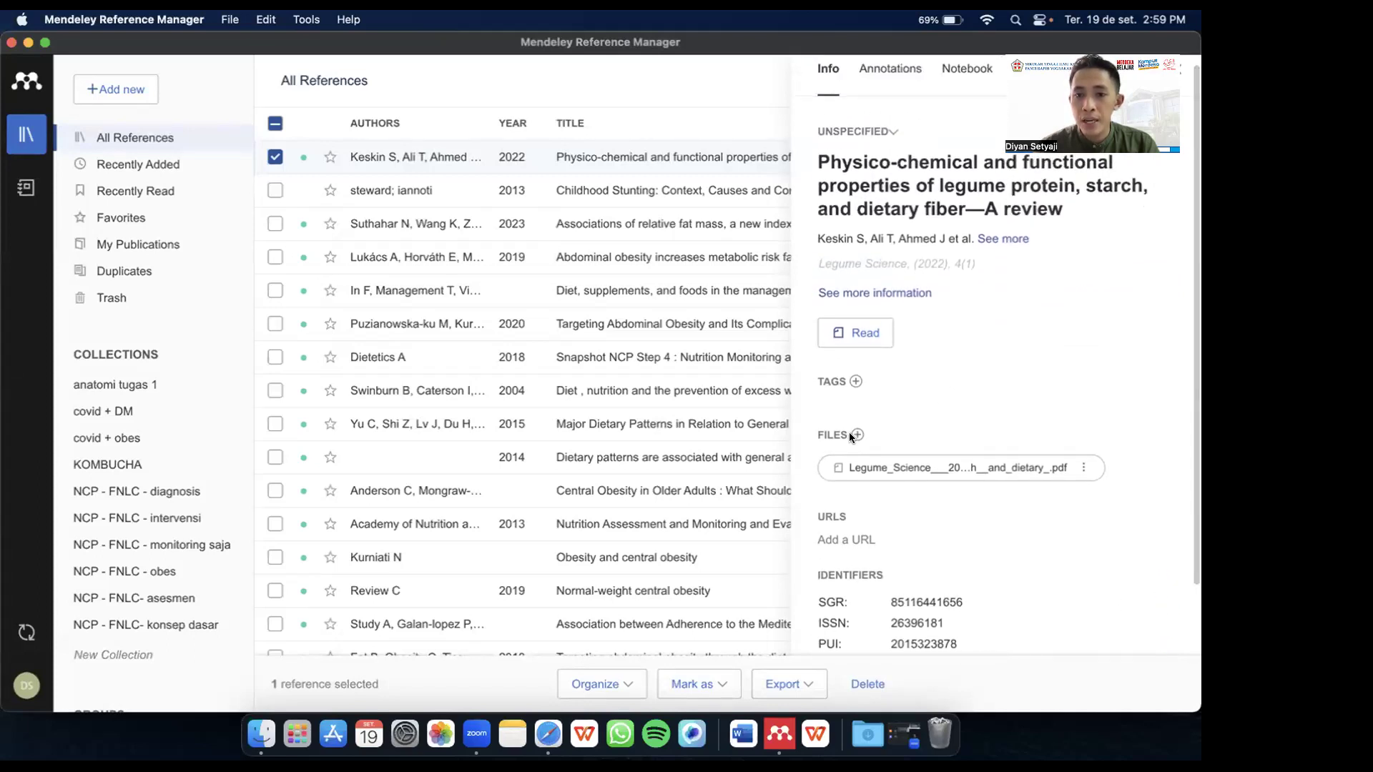
pyautogui.click(867, 293)
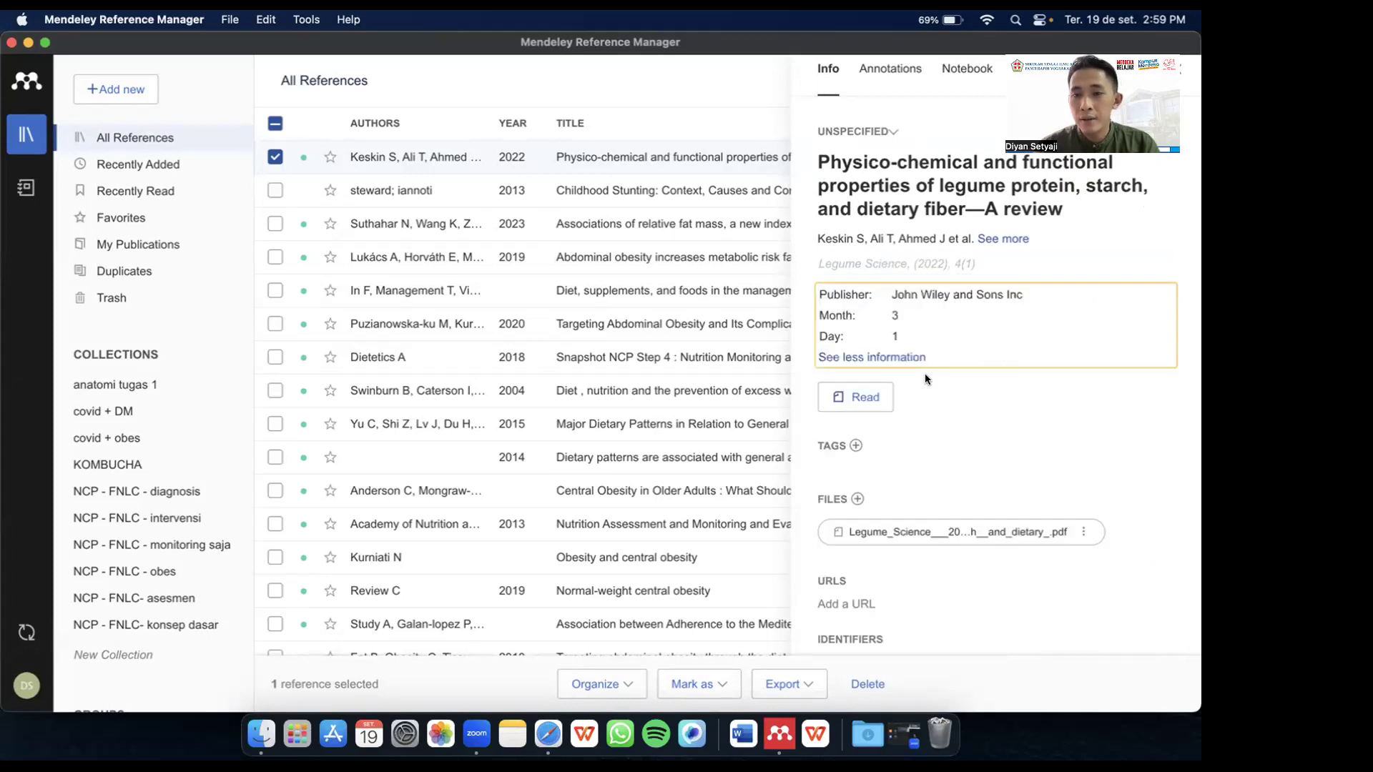
pyautogui.scroll(-1, 925, 373)
pyautogui.scroll(1, 925, 373)
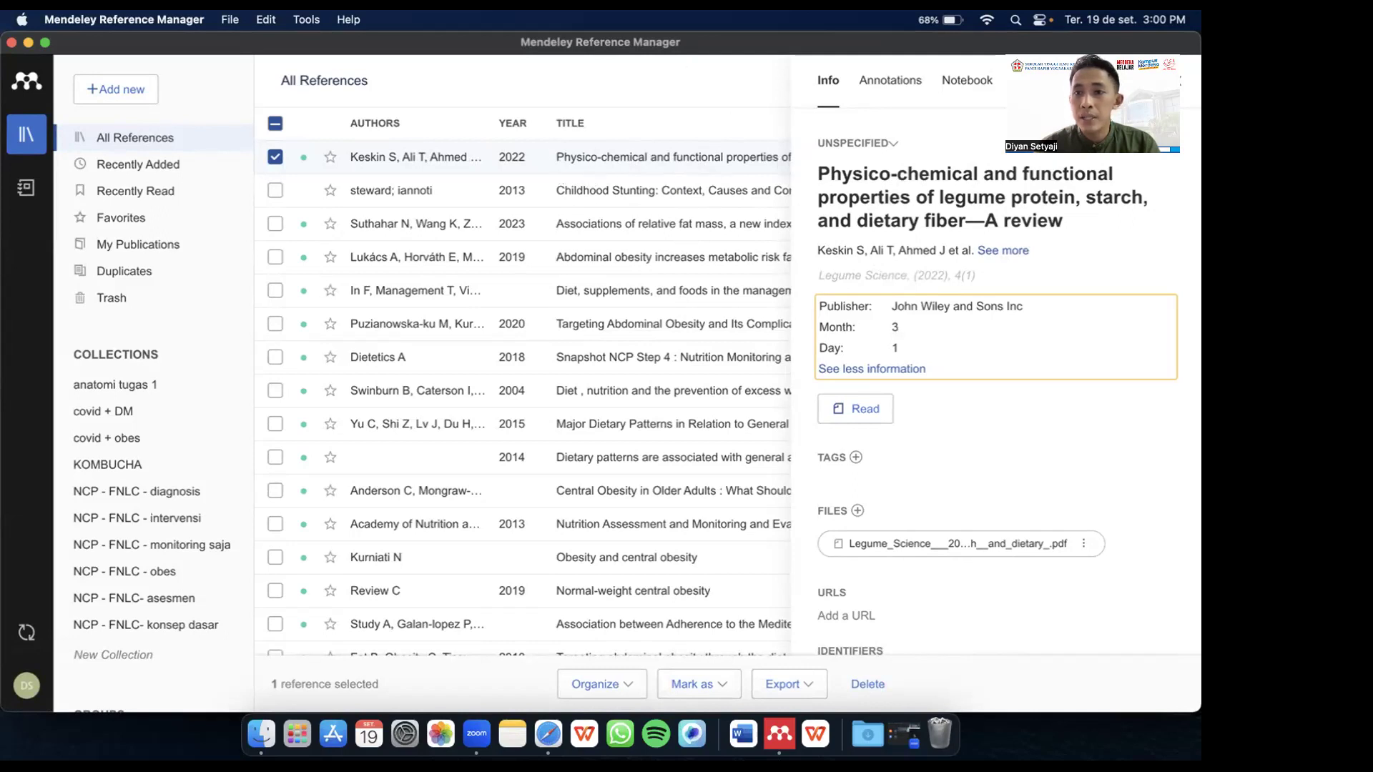
pyautogui.click(1176, 80)
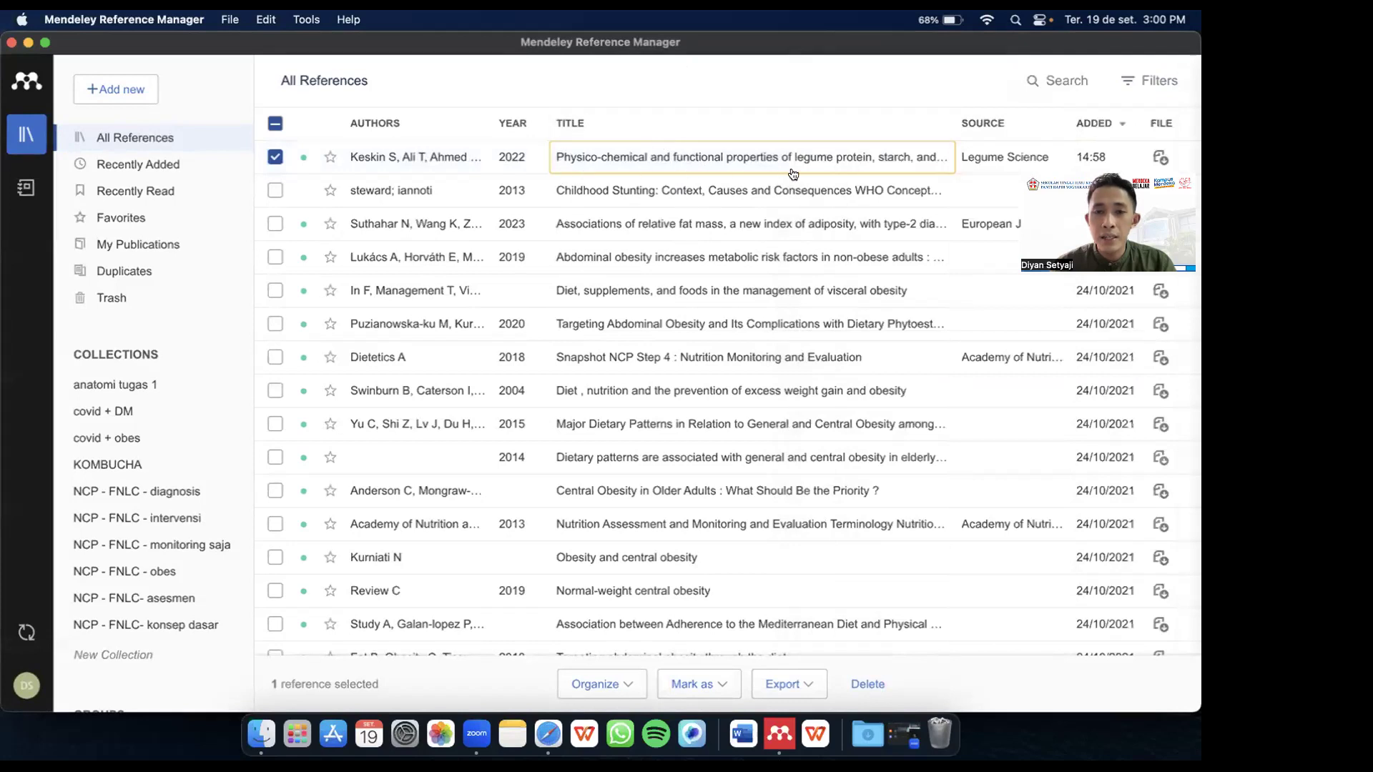
# Step: Open the legume protein review's PDF and look over its title, authors and abstract on the first page
pyautogui.doubleClick(682, 158)
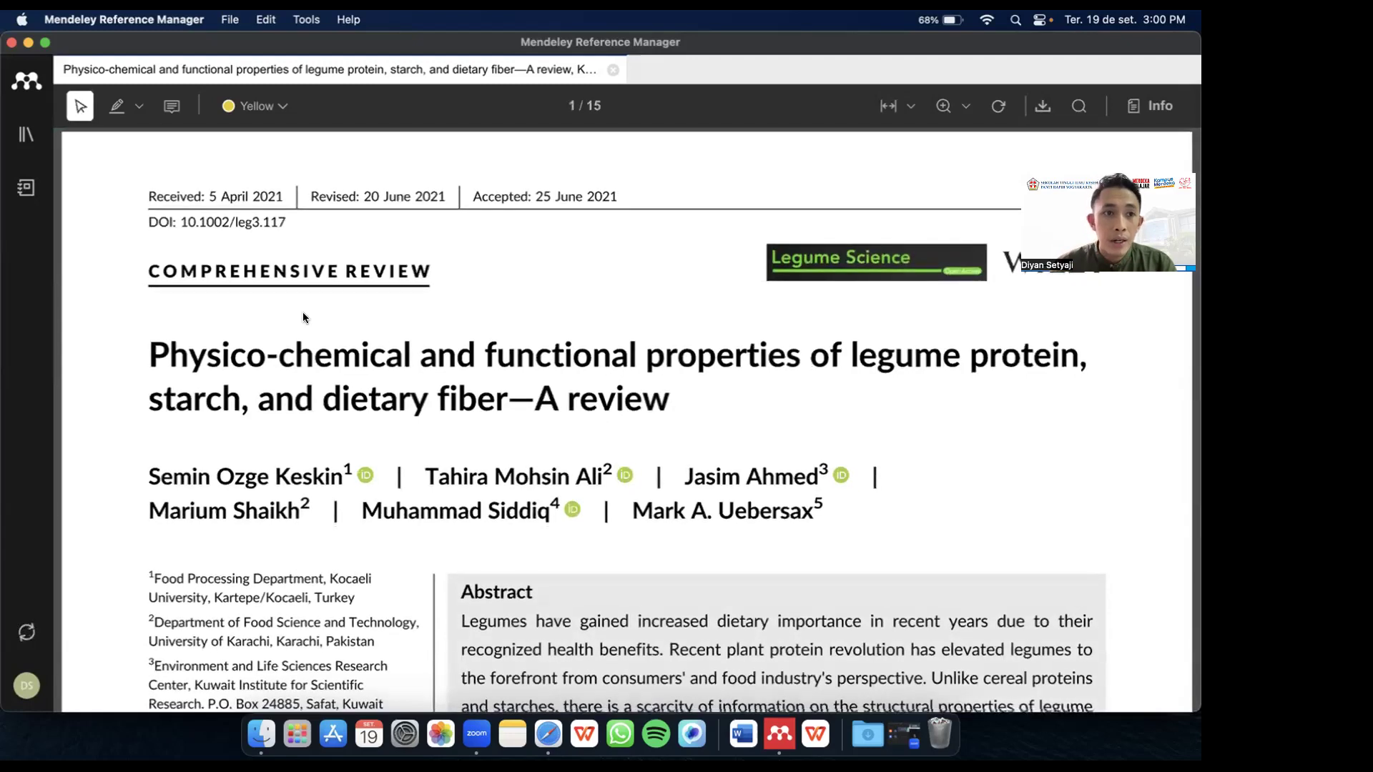
pyautogui.scroll(-2, 303, 312)
pyautogui.scroll(-2, 303, 315)
pyautogui.scroll(1, 303, 315)
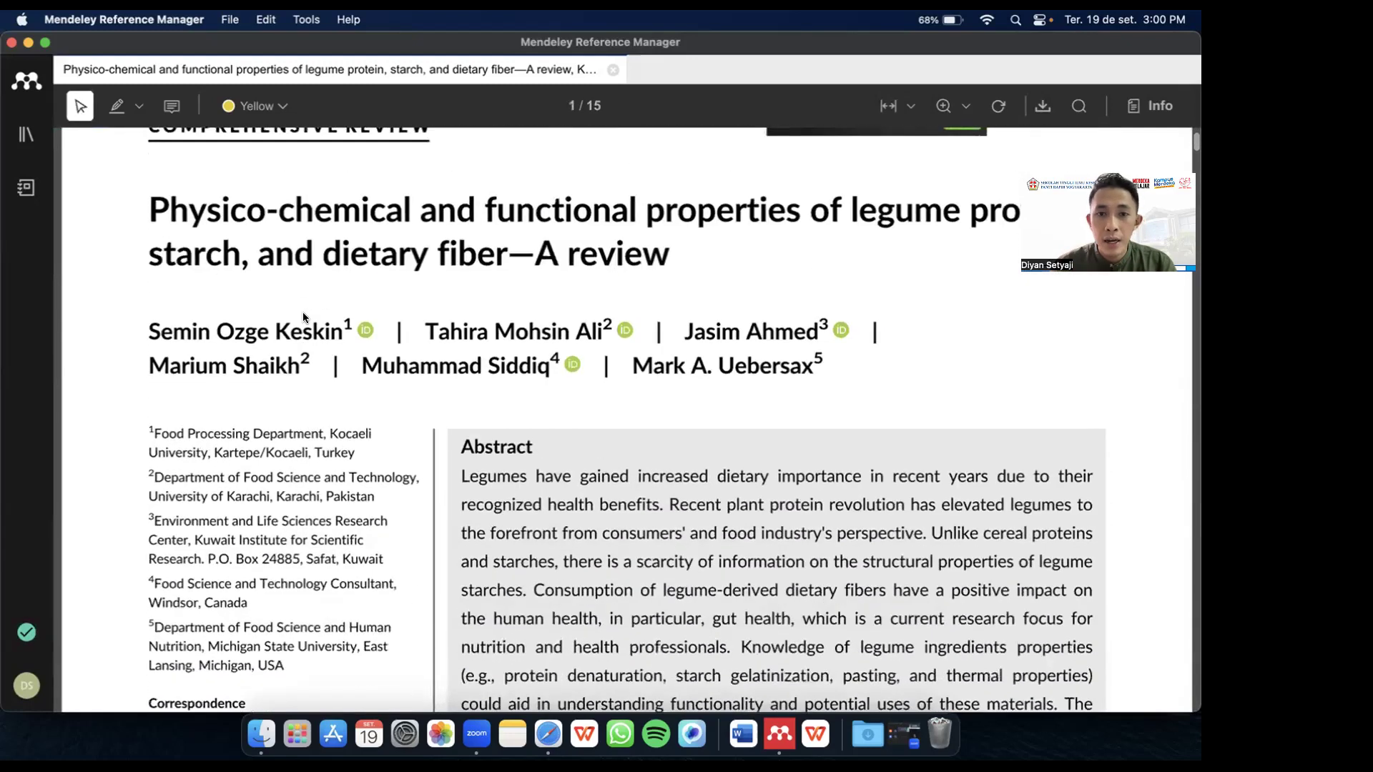
pyautogui.scroll(-5, 303, 314)
pyautogui.scroll(3, 303, 315)
pyautogui.scroll(3, 602, 356)
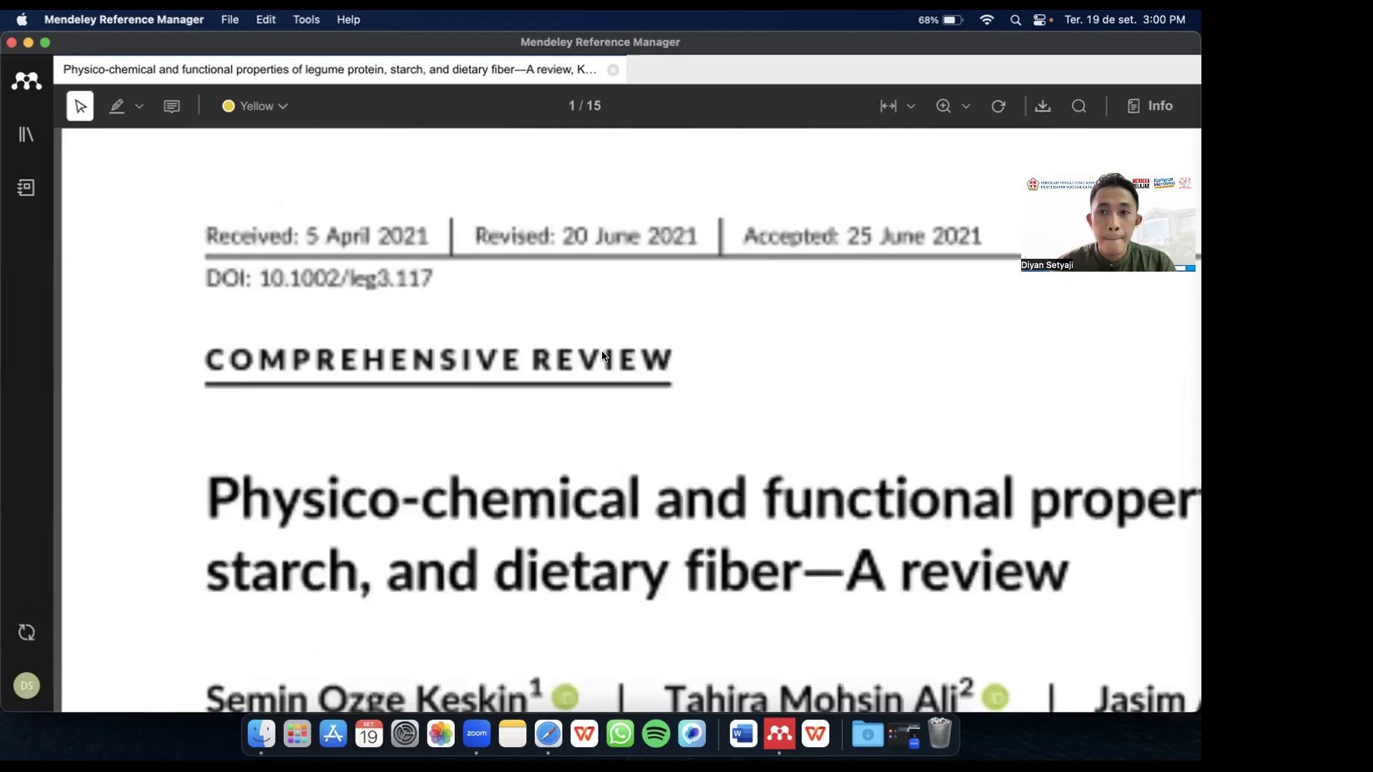
pyautogui.scroll(-5, 602, 355)
pyautogui.scroll(3, 602, 356)
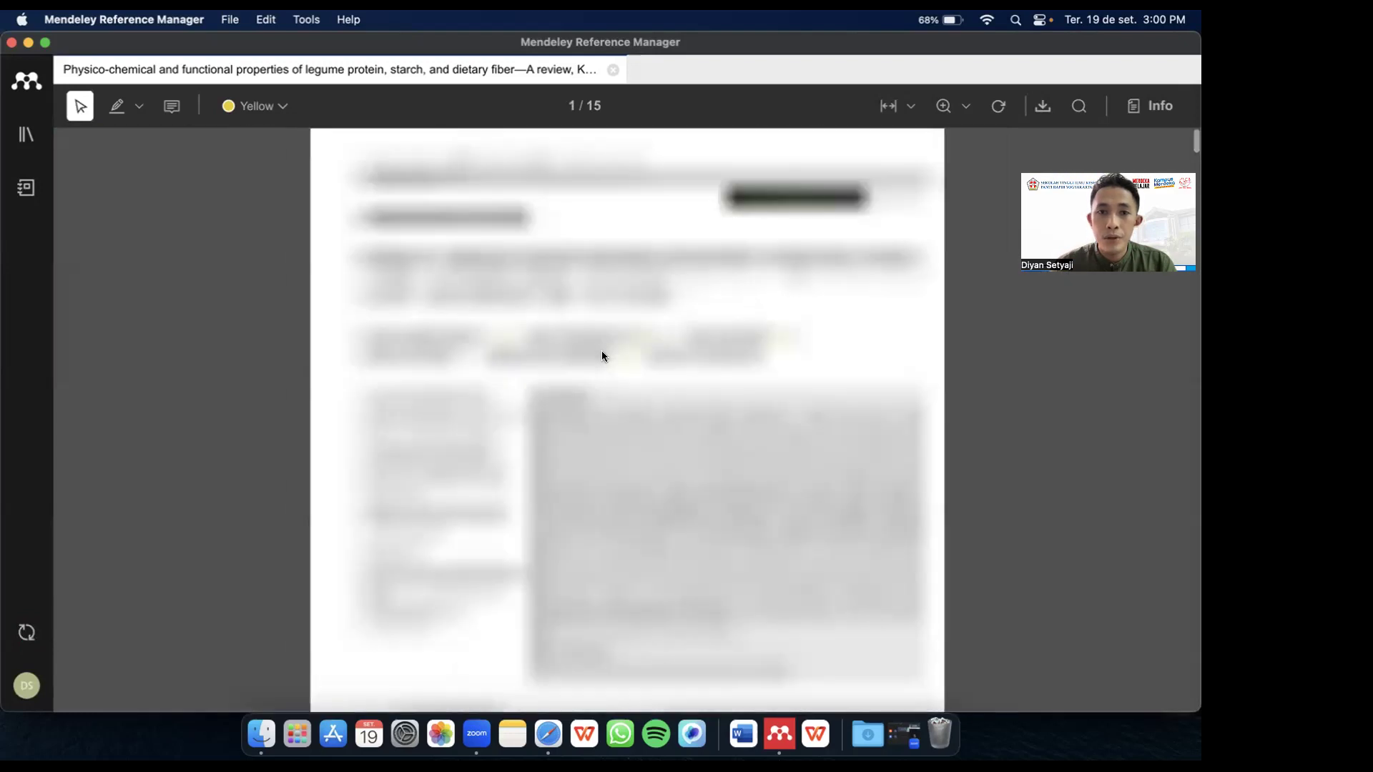
# Step: Show the reference information beside the open PDF and compare it with the article's first page
pyautogui.click(1146, 105)
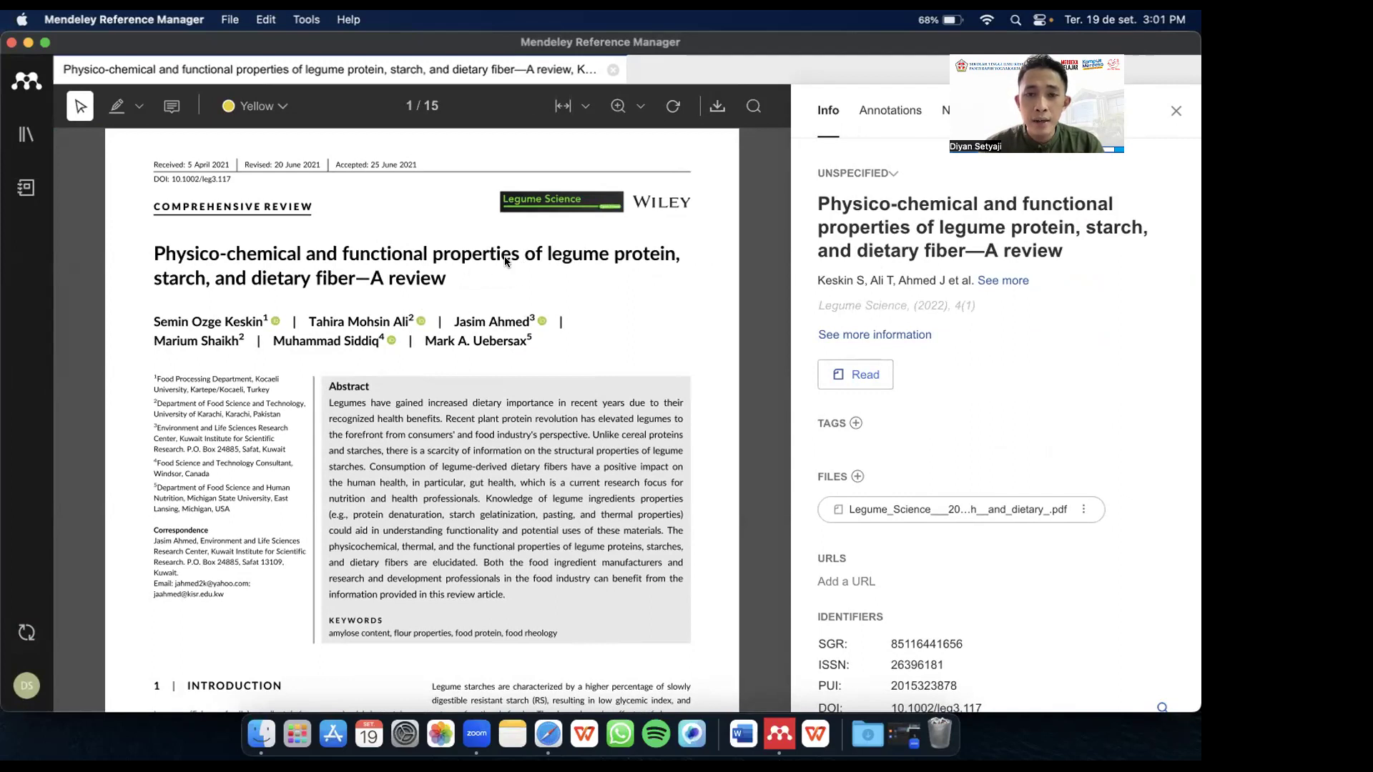
pyautogui.scroll(-2, 505, 261)
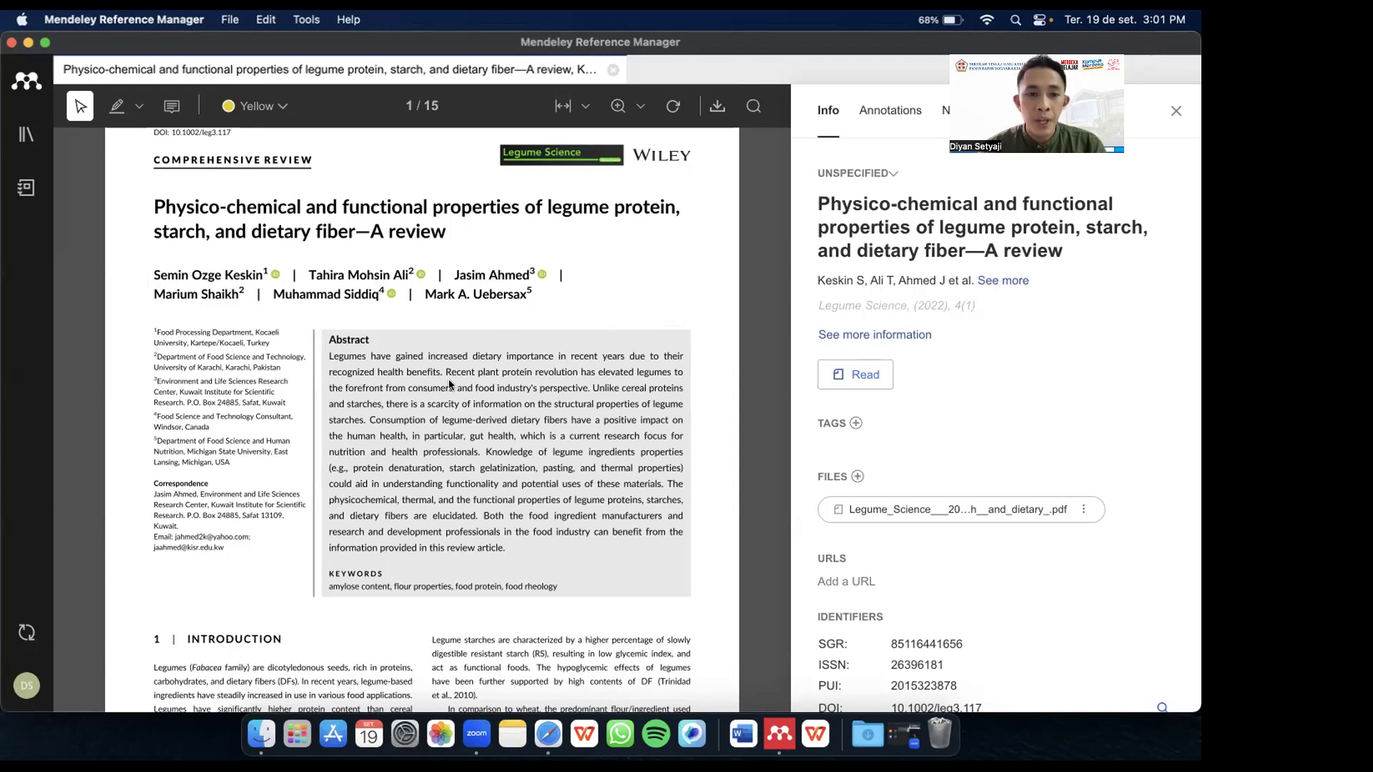
pyautogui.scroll(-5, 397, 411)
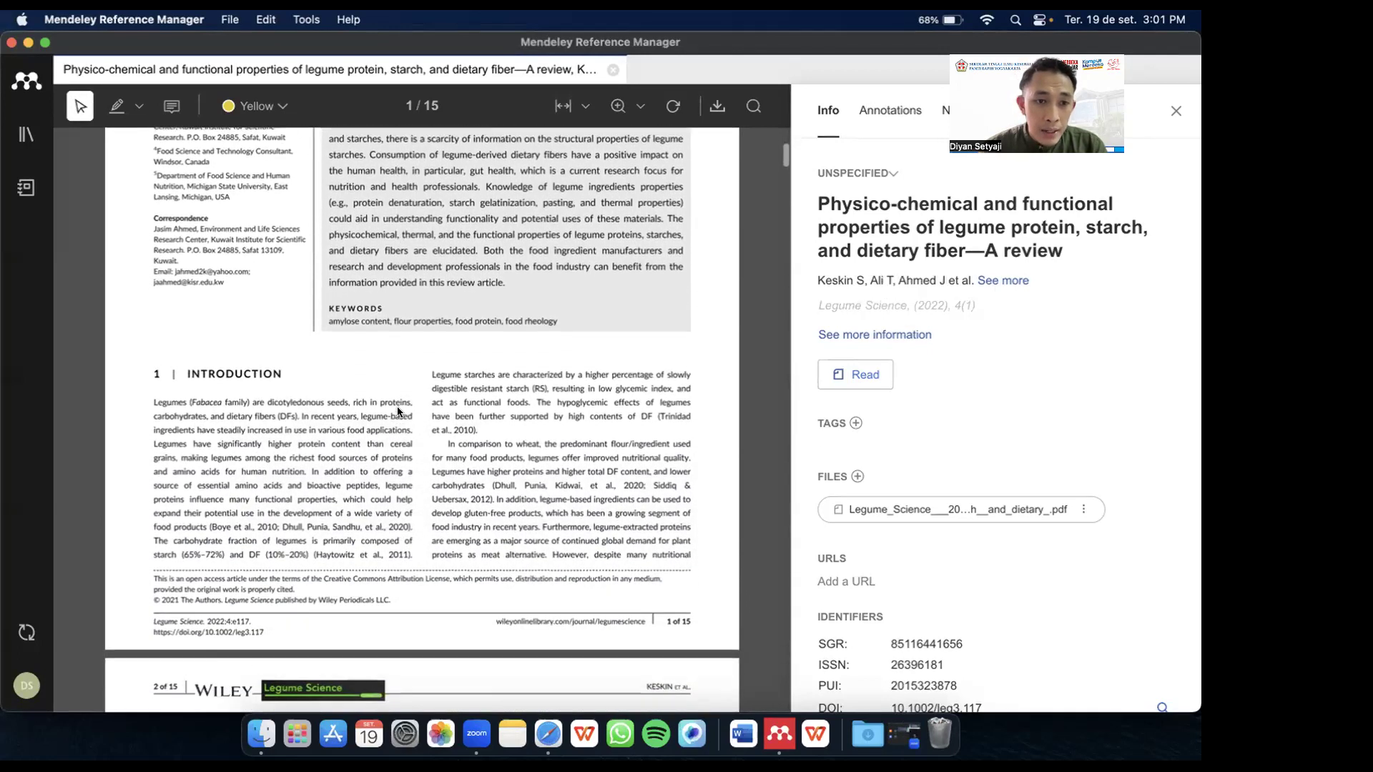
pyautogui.scroll(-1, 397, 411)
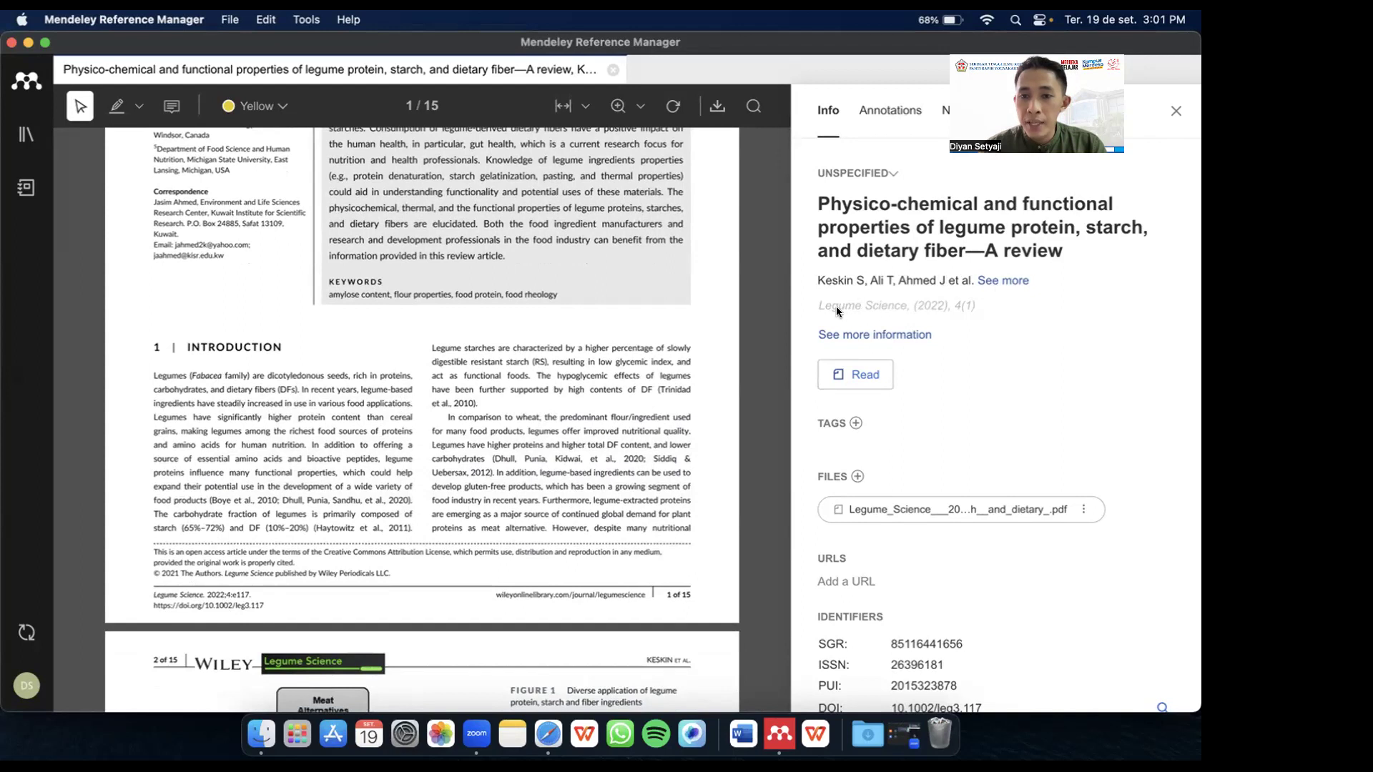
pyautogui.scroll(5, 607, 330)
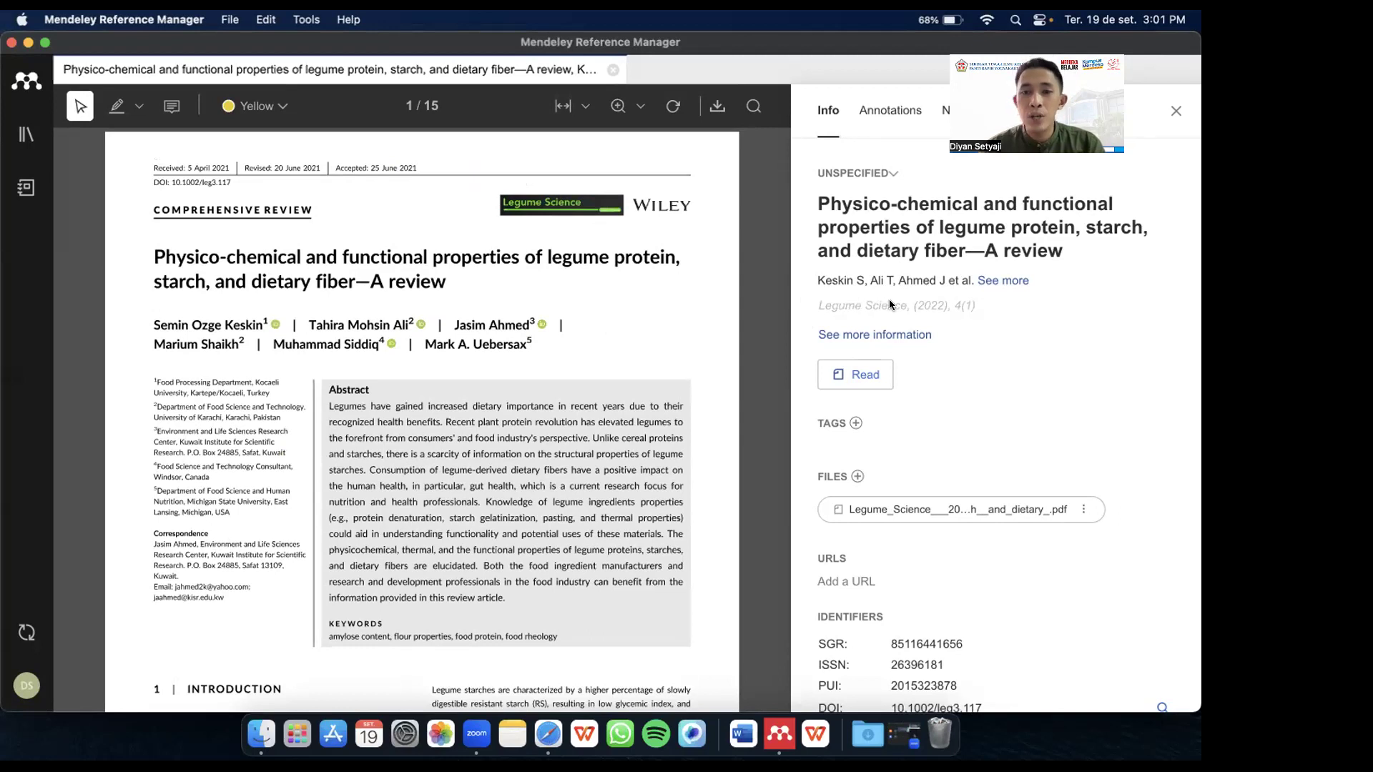
# Step: Look through the available document types and set the legume protein review's reference type to Journal Article
pyautogui.click(890, 172)
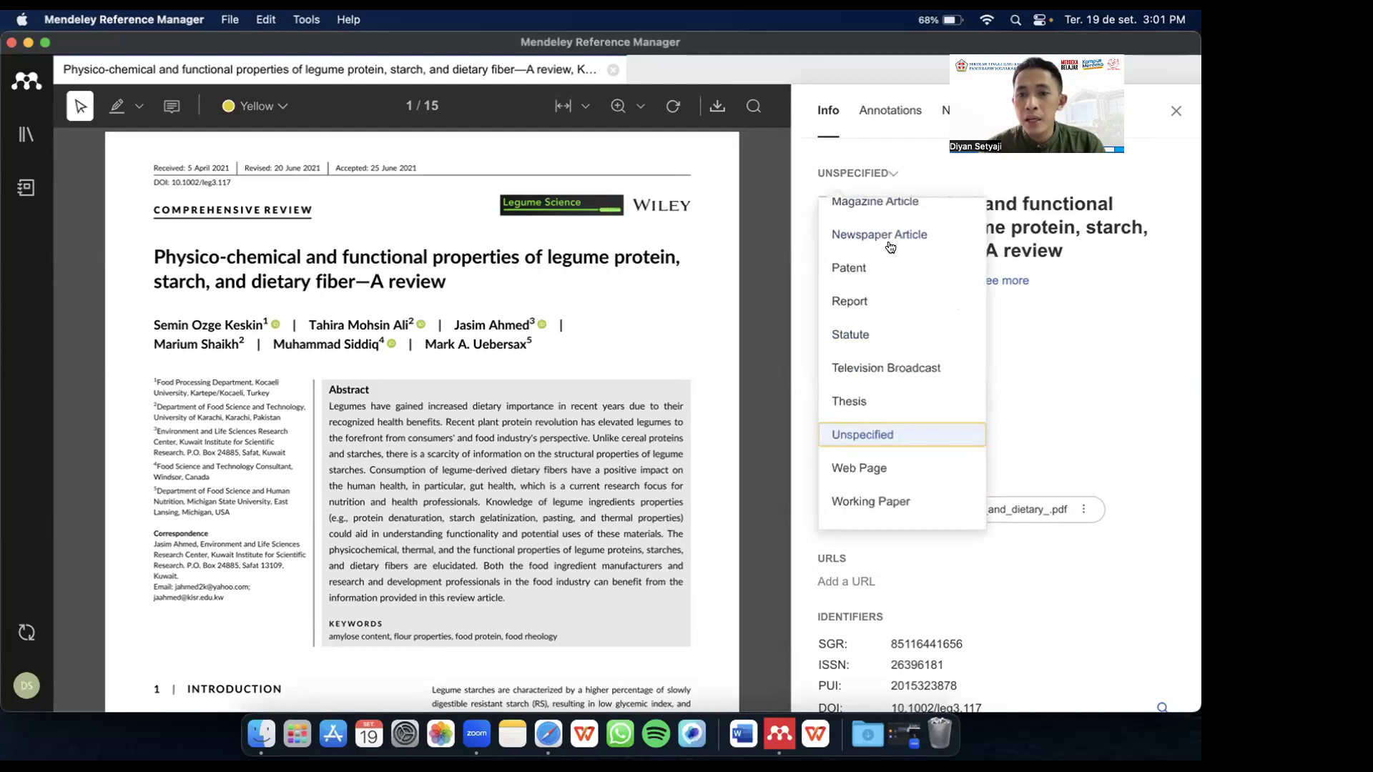
pyautogui.scroll(3, 889, 247)
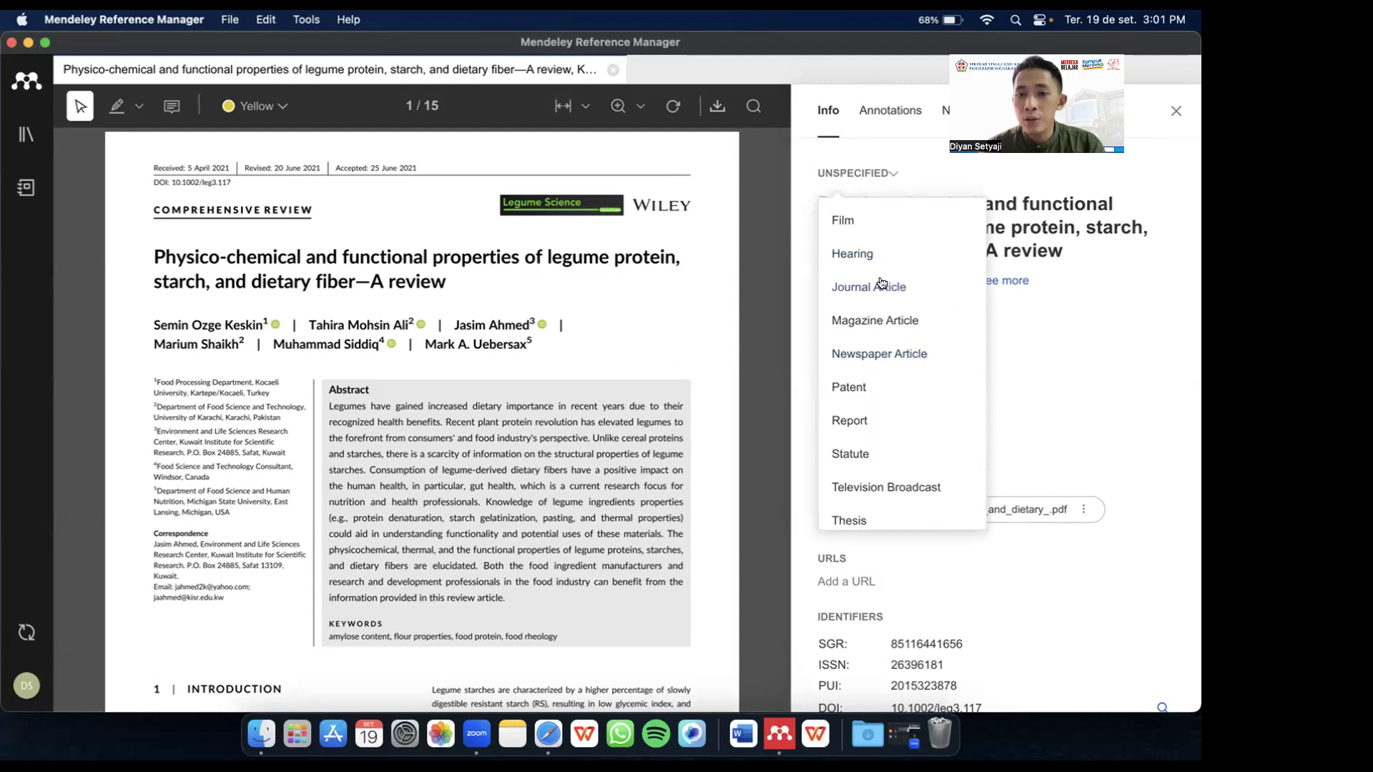
pyautogui.scroll(4, 882, 283)
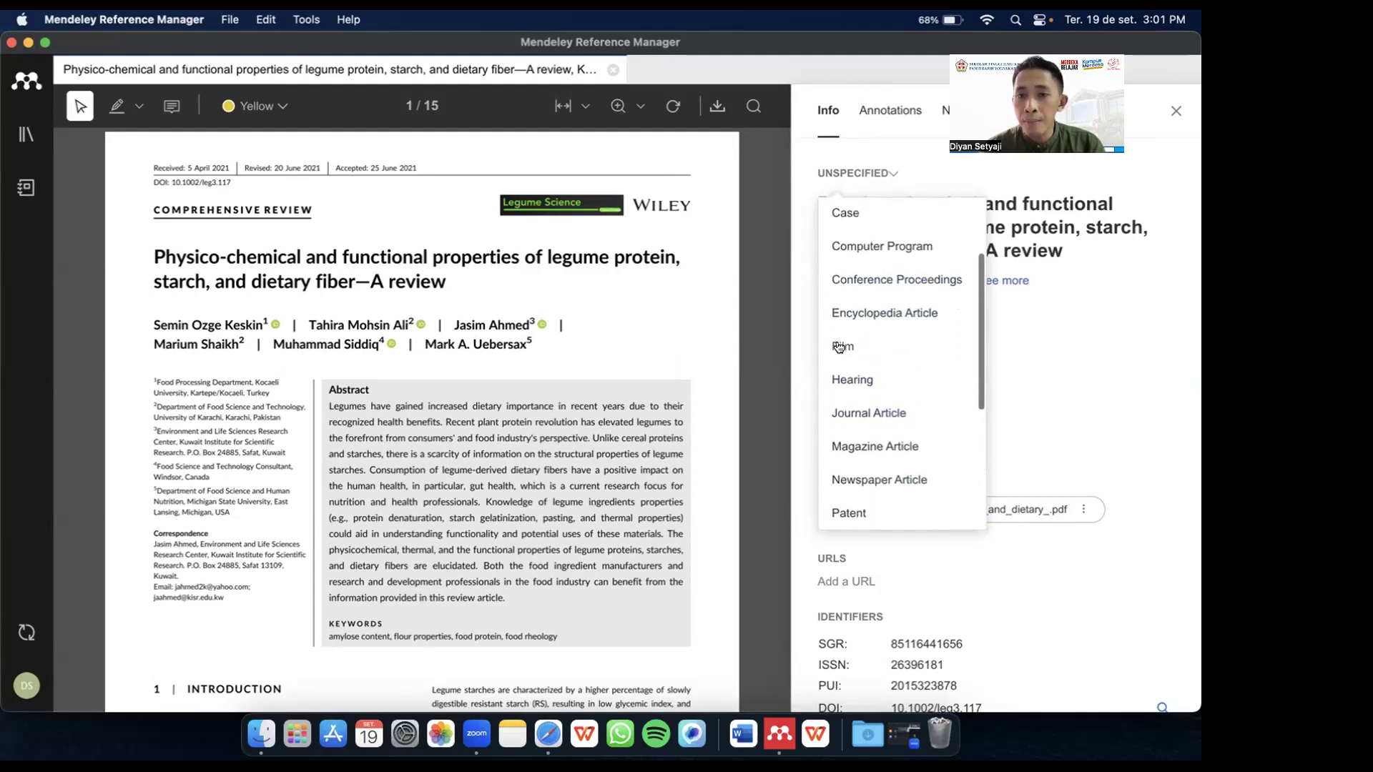
pyautogui.scroll(2, 902, 287)
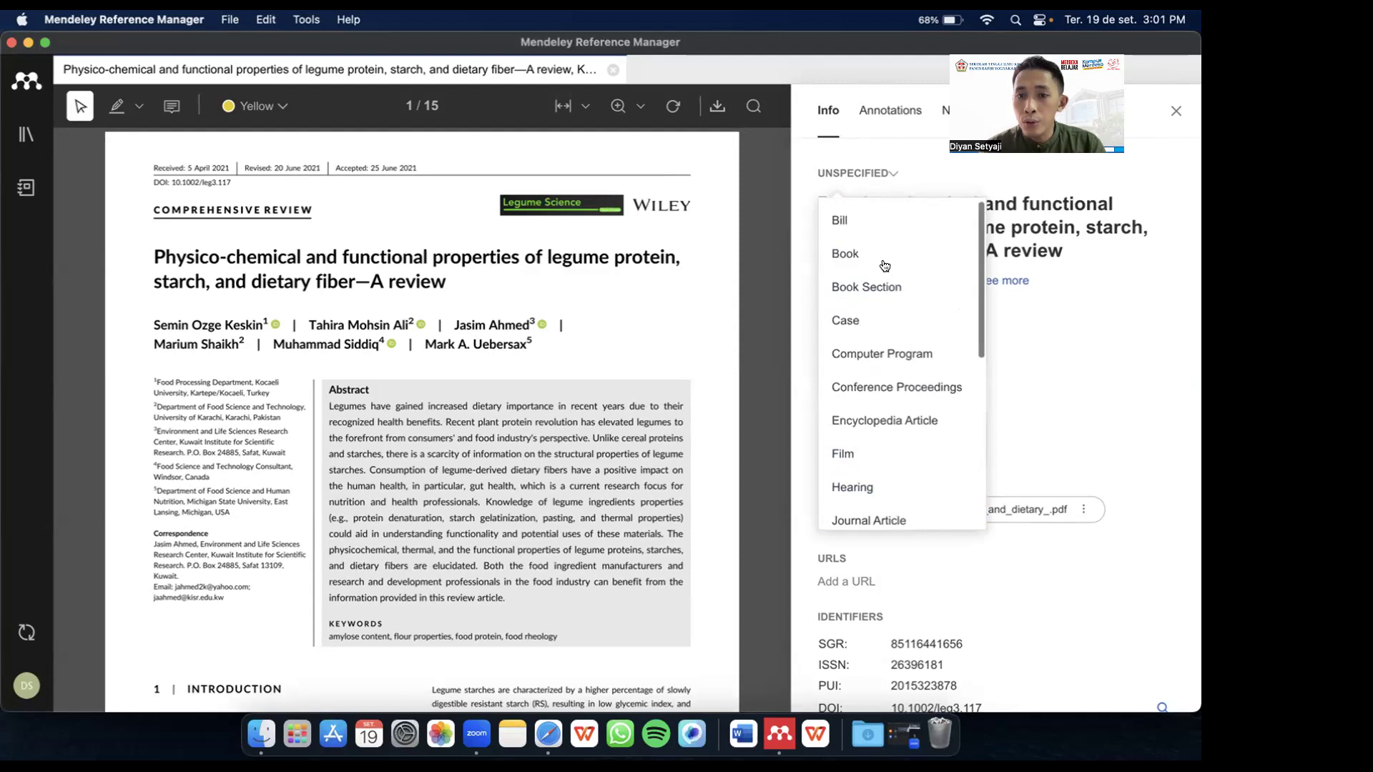
pyautogui.scroll(-3, 903, 275)
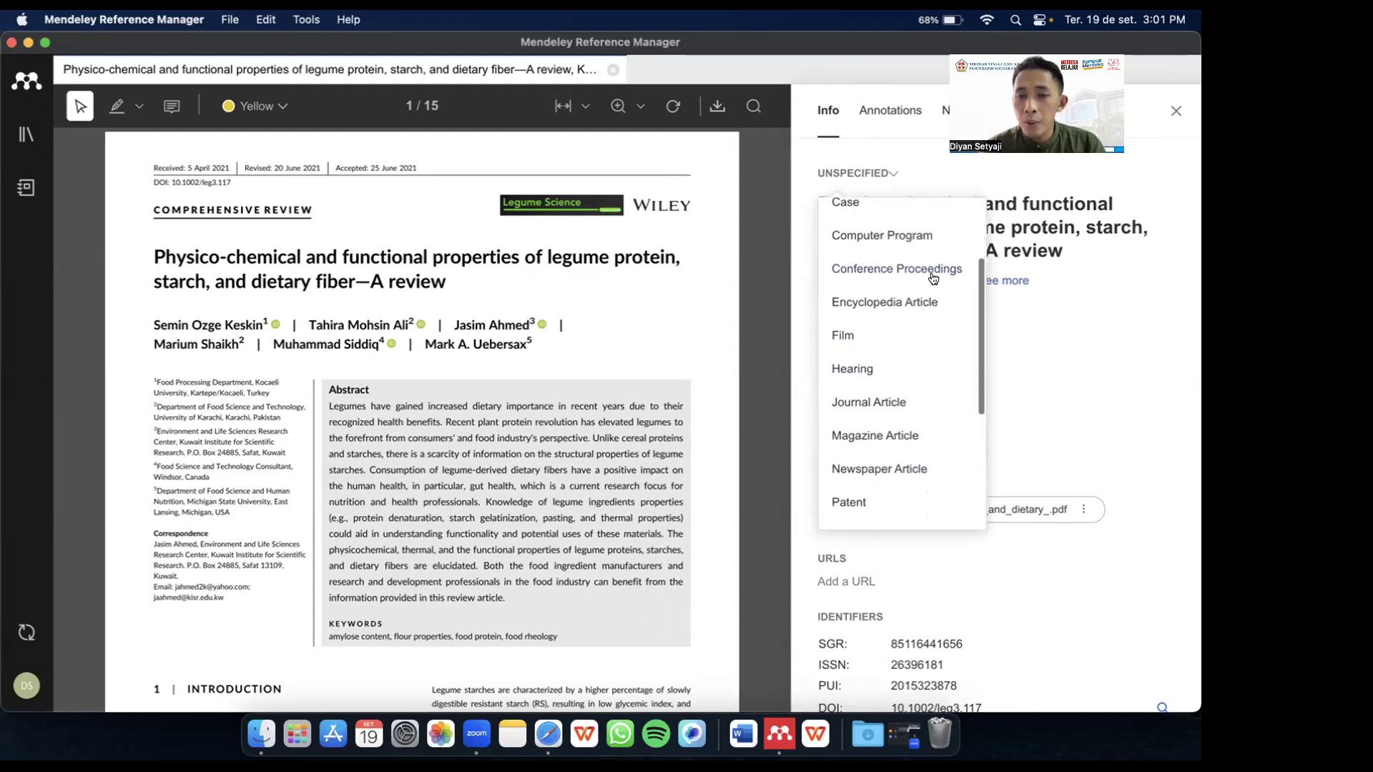
pyautogui.scroll(-2, 934, 276)
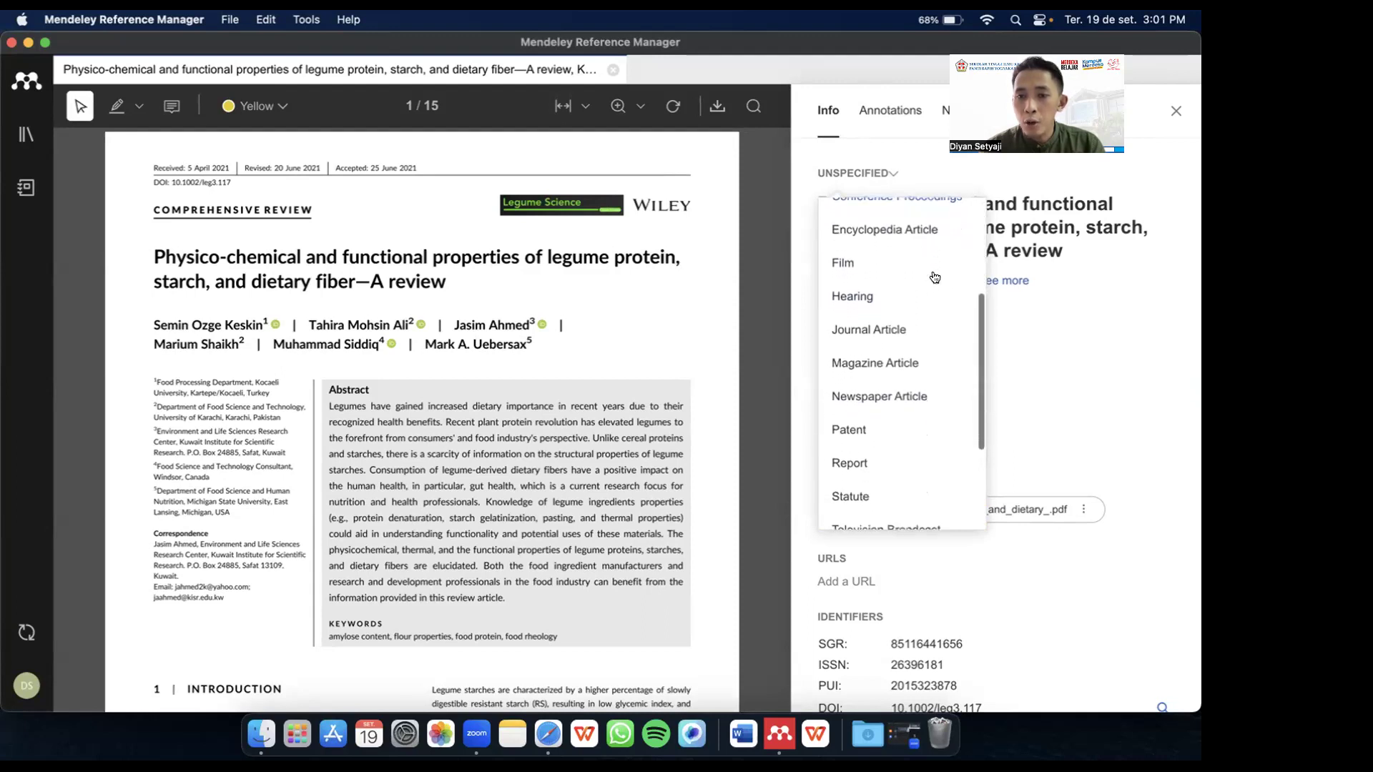
pyautogui.scroll(-3, 884, 376)
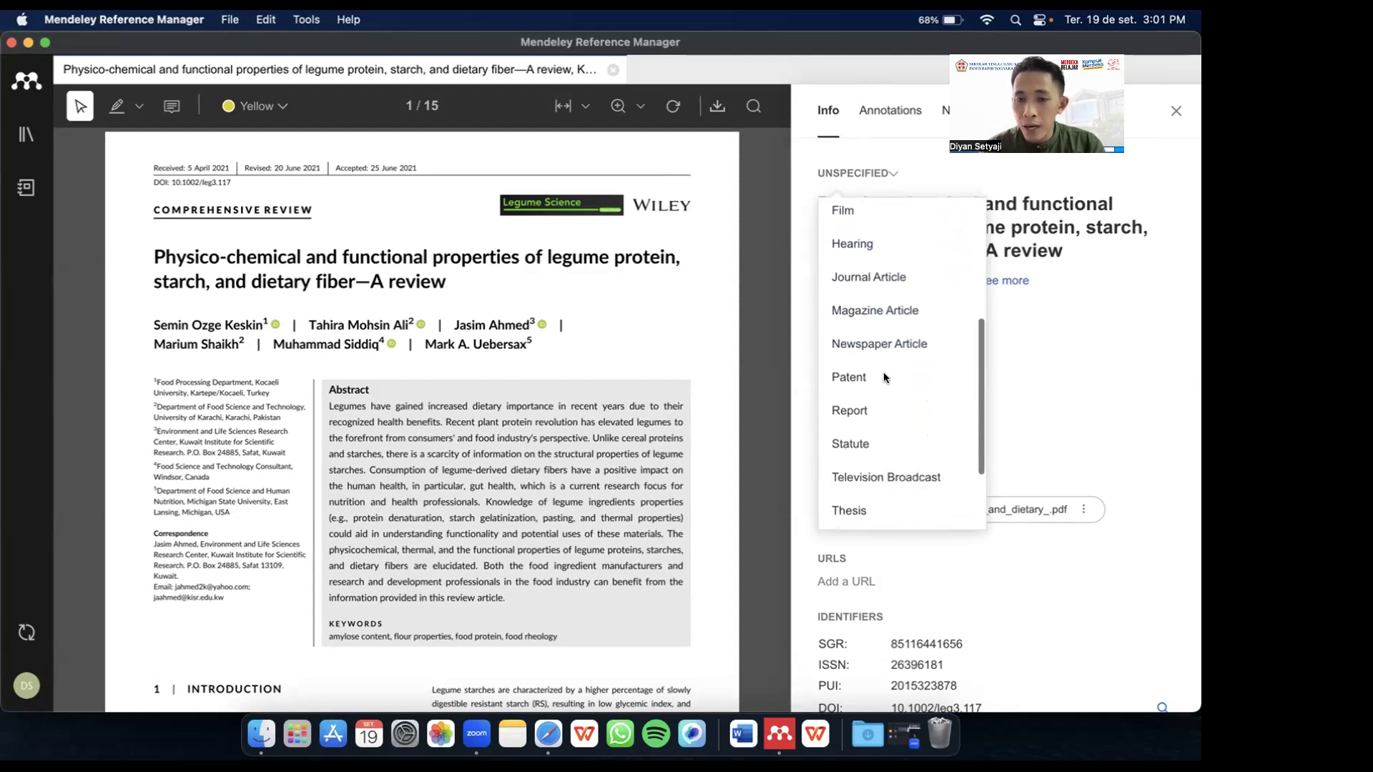
pyautogui.scroll(-1, 884, 373)
pyautogui.scroll(-1, 873, 453)
pyautogui.scroll(4, 873, 453)
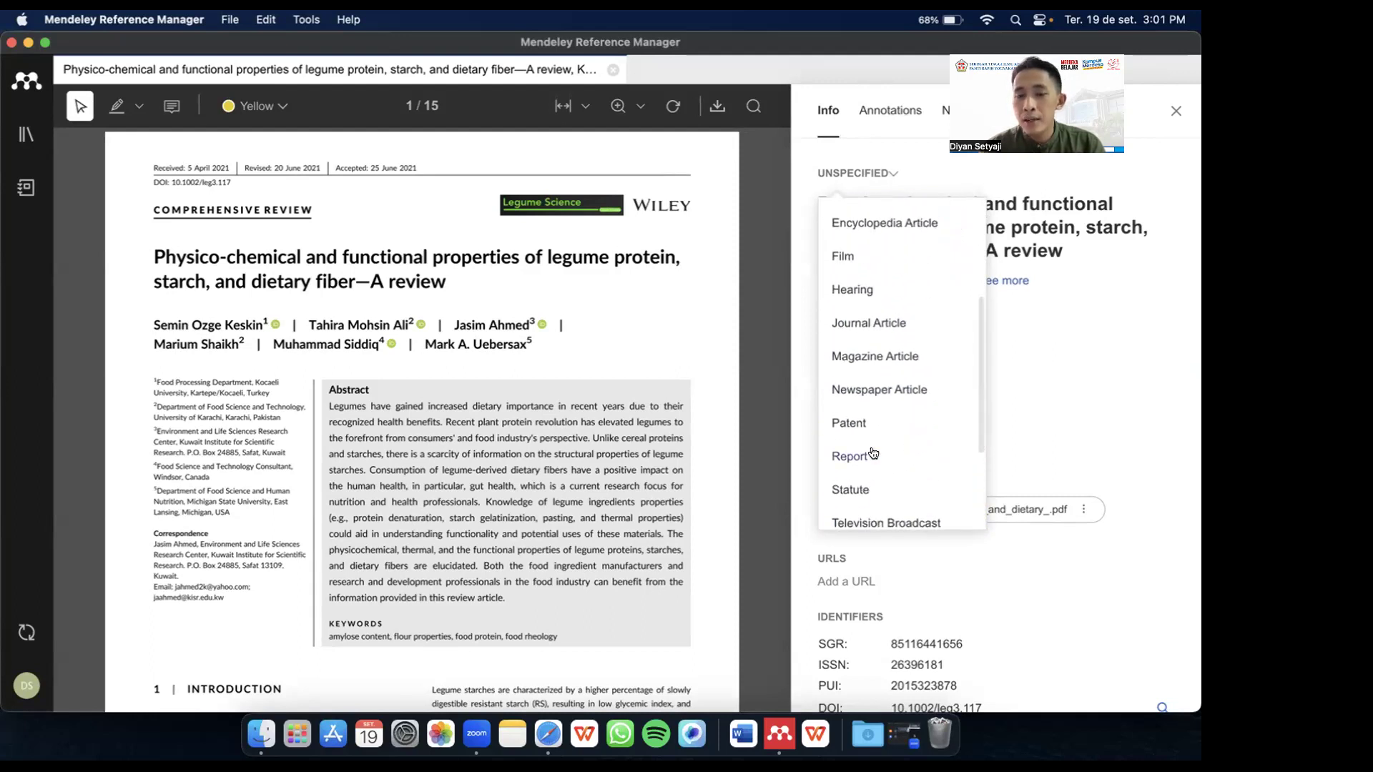
pyautogui.click(866, 322)
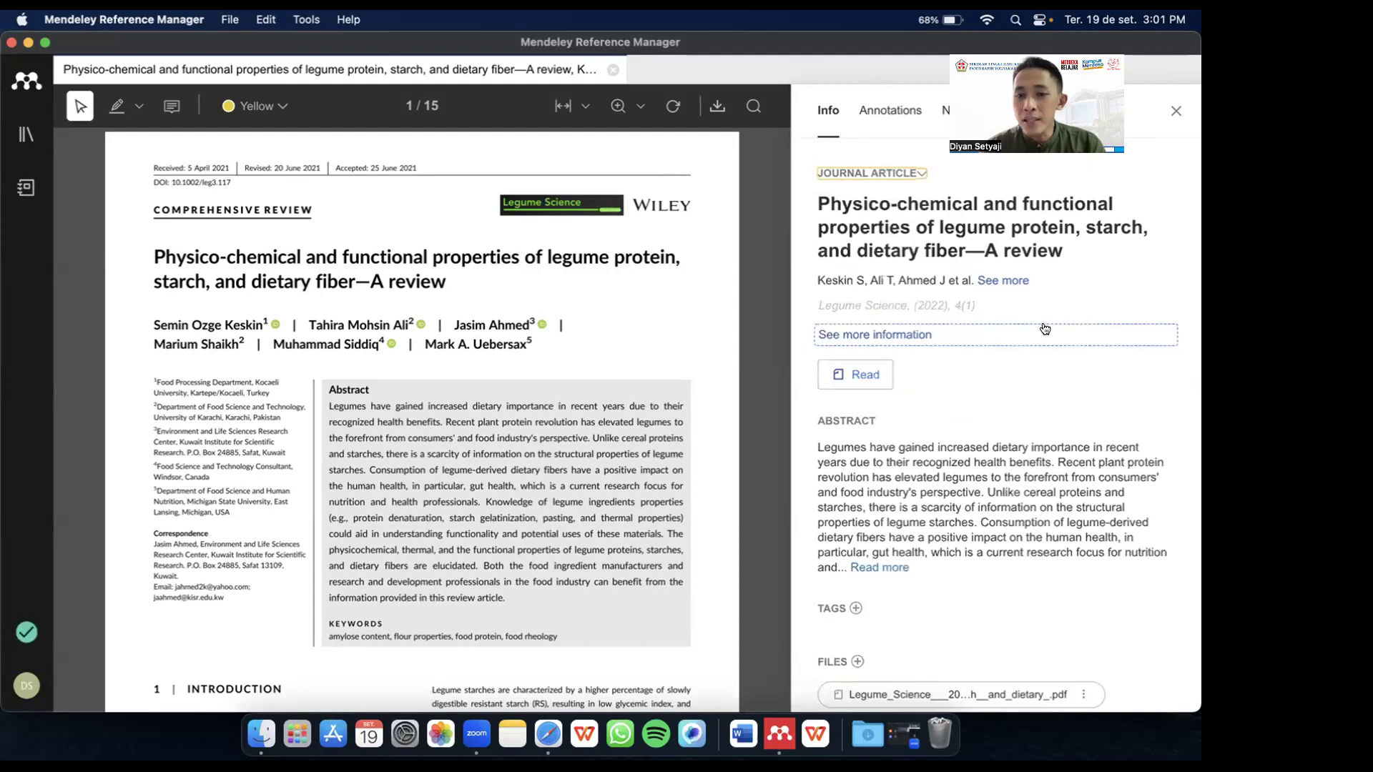
# Step: Review the legume reference's abstract, attached file and identifiers, comparing the abstract with the PDF's first page
pyautogui.scroll(-2, 1022, 329)
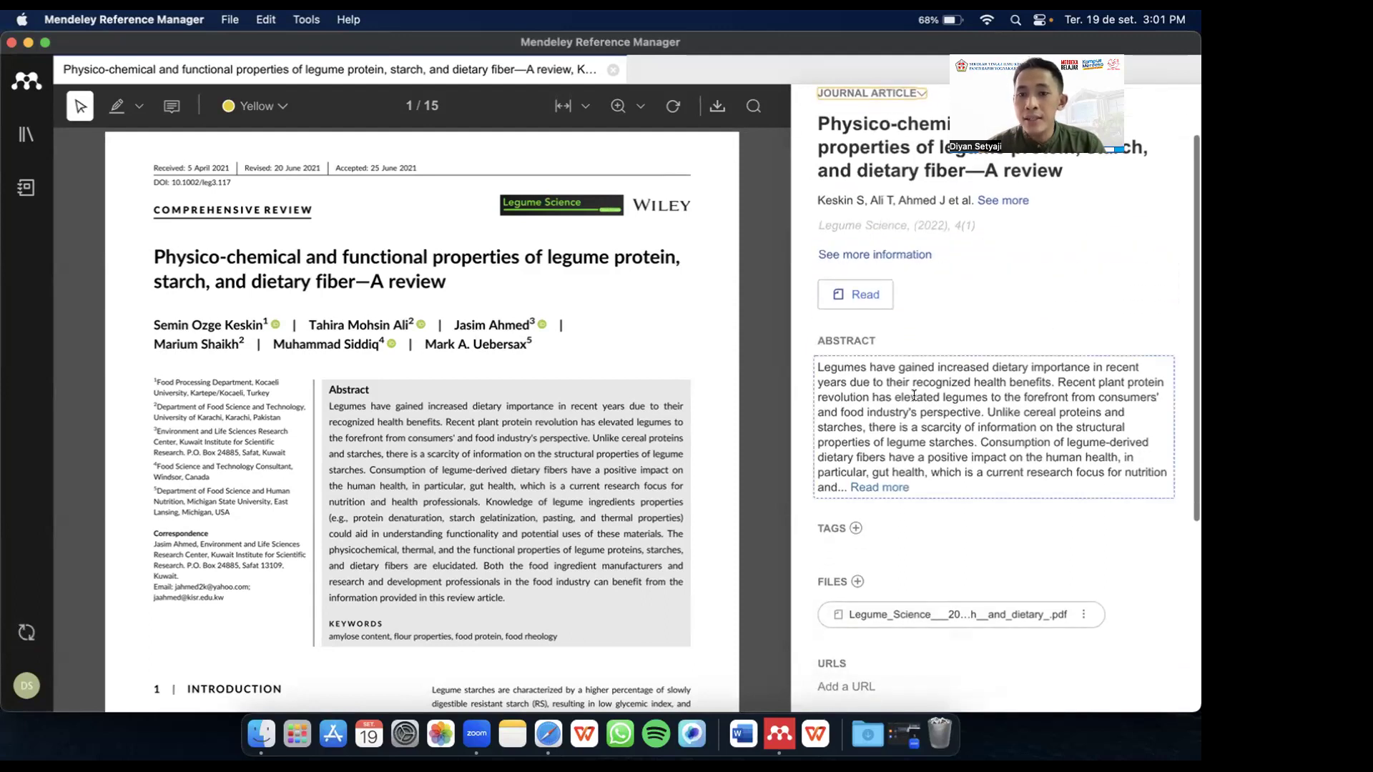
pyautogui.scroll(-1, 876, 398)
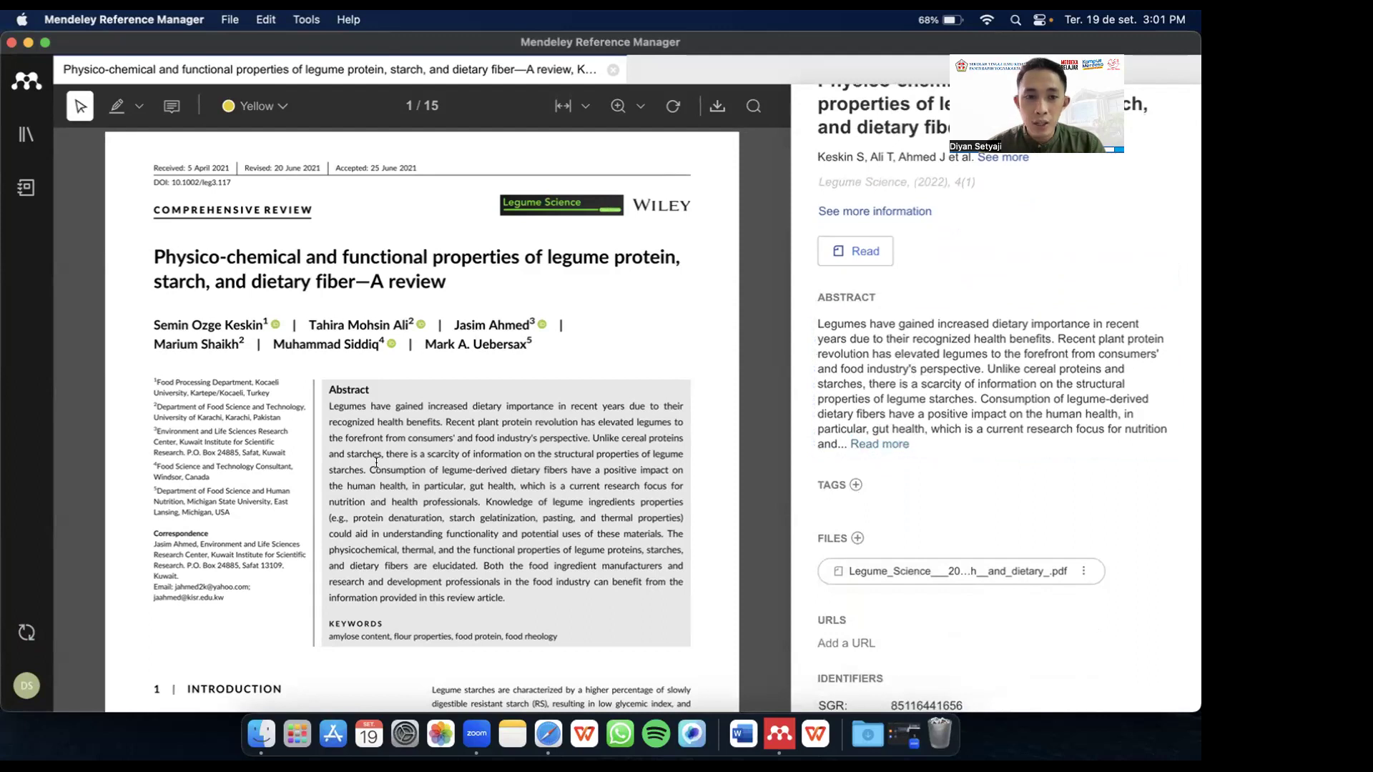
pyautogui.scroll(-1, 290, 366)
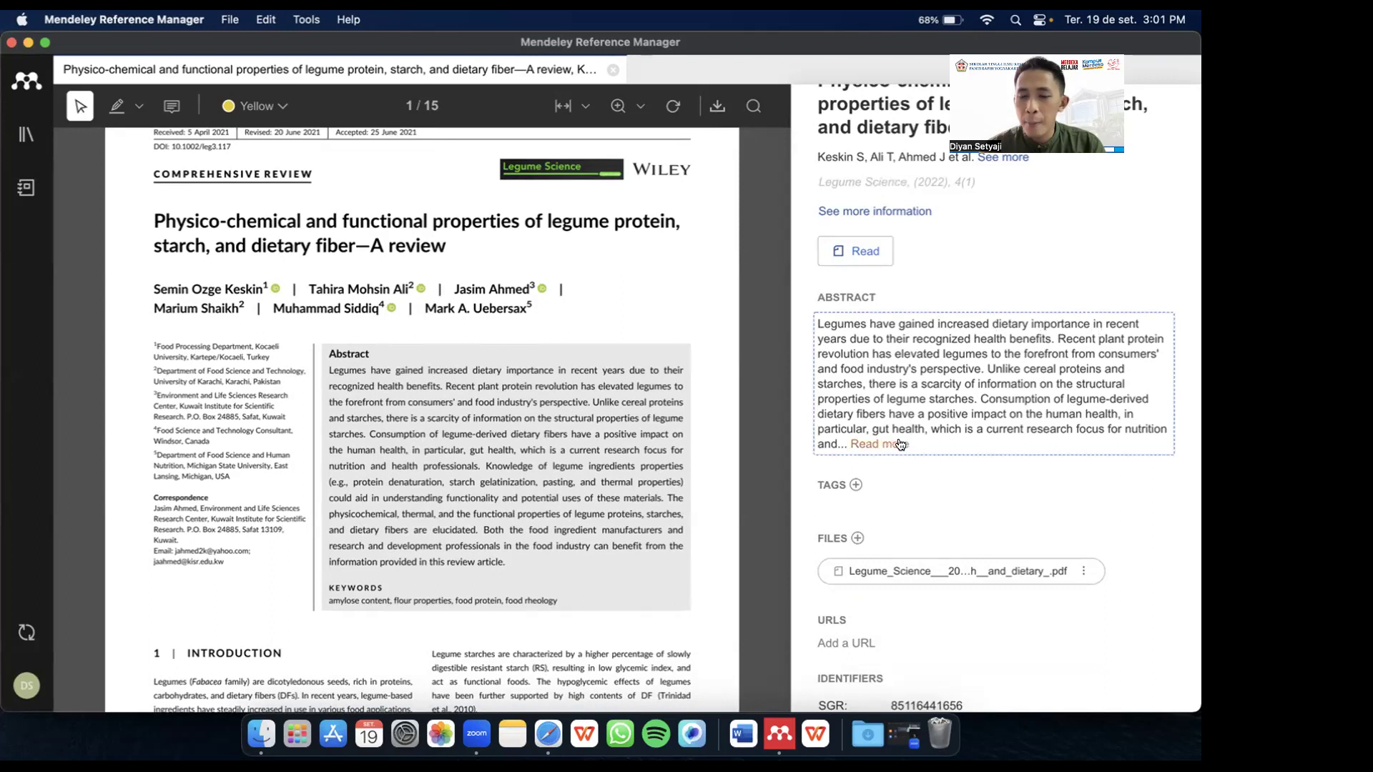
pyautogui.scroll(-3, 976, 456)
pyautogui.scroll(-3, 976, 464)
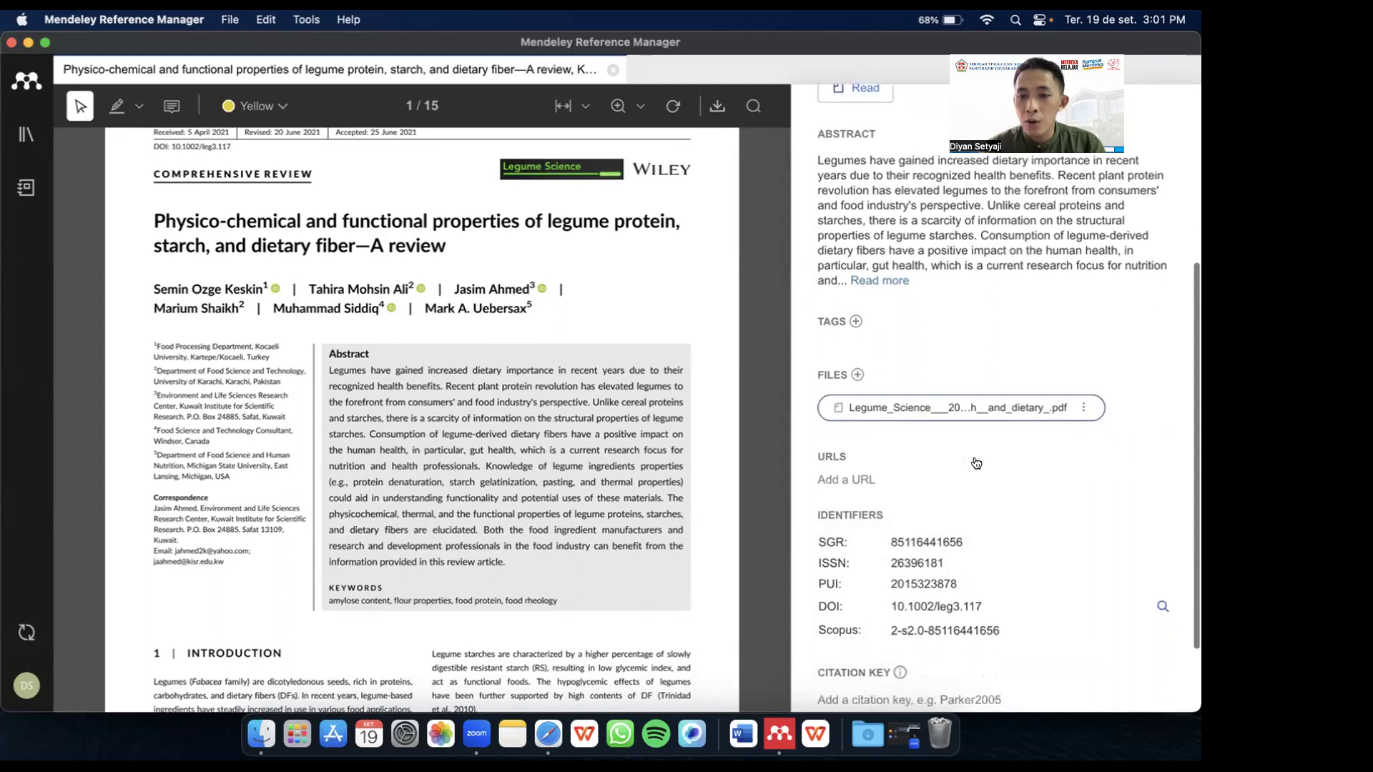
pyautogui.scroll(7, 976, 464)
pyautogui.scroll(3, 976, 463)
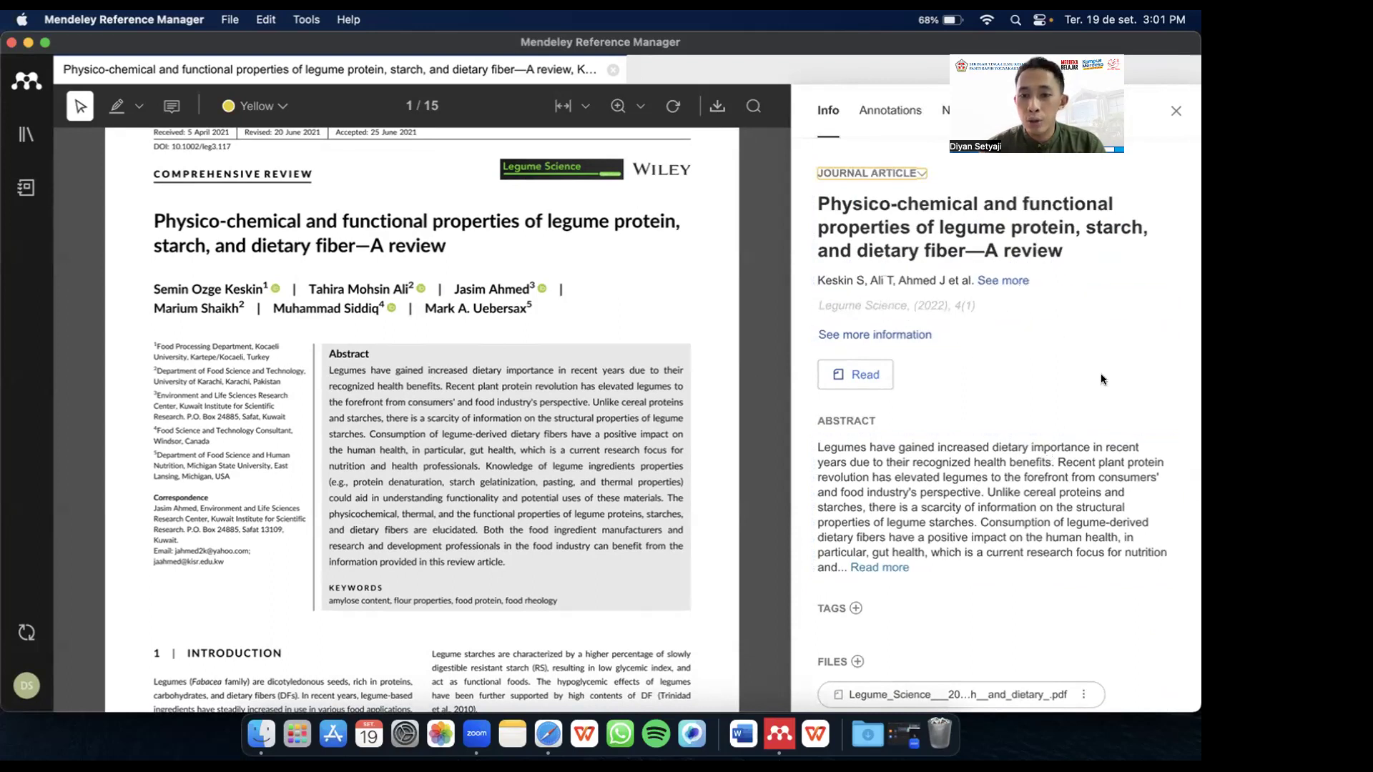
pyautogui.scroll(-5, 1102, 373)
pyautogui.scroll(5, 1101, 376)
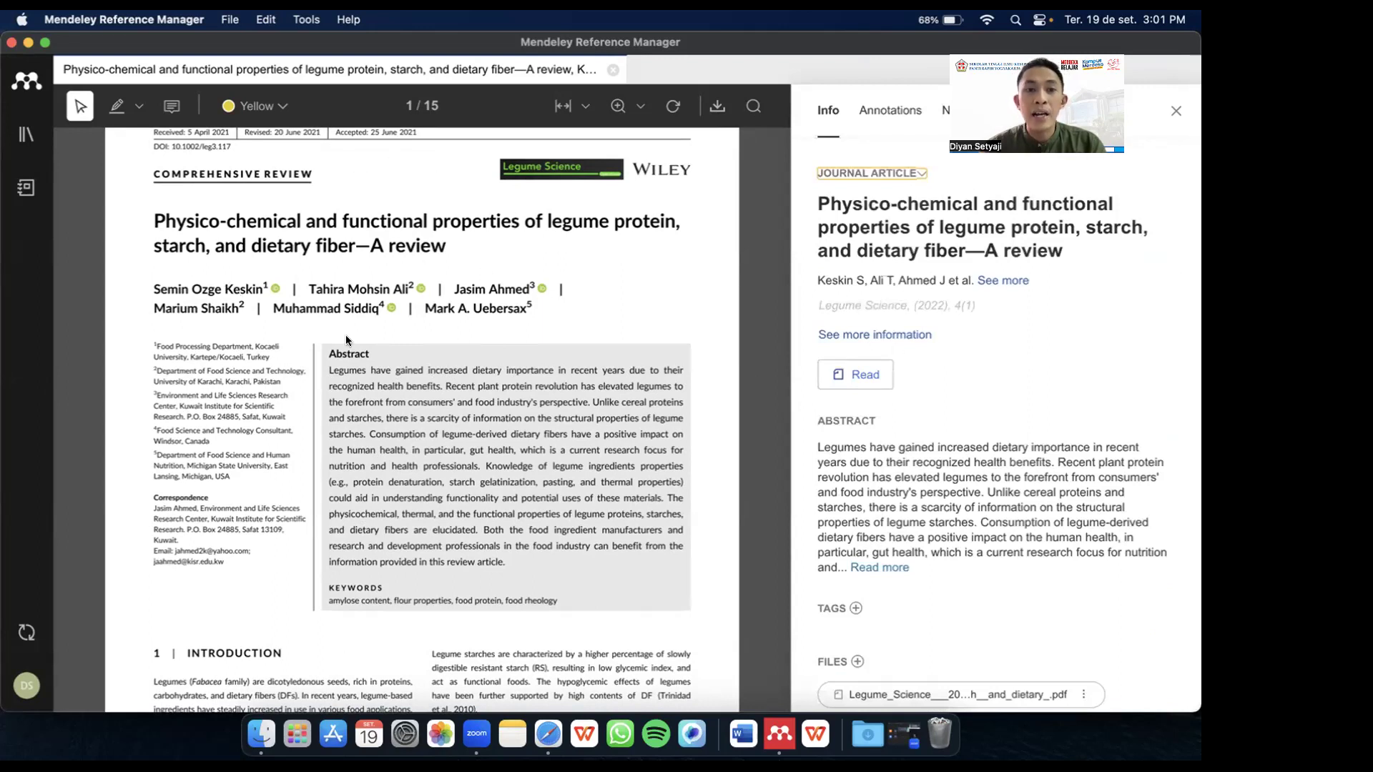
# Step: Return to the full reference list in the library and close the legume reference's details
pyautogui.click(23, 134)
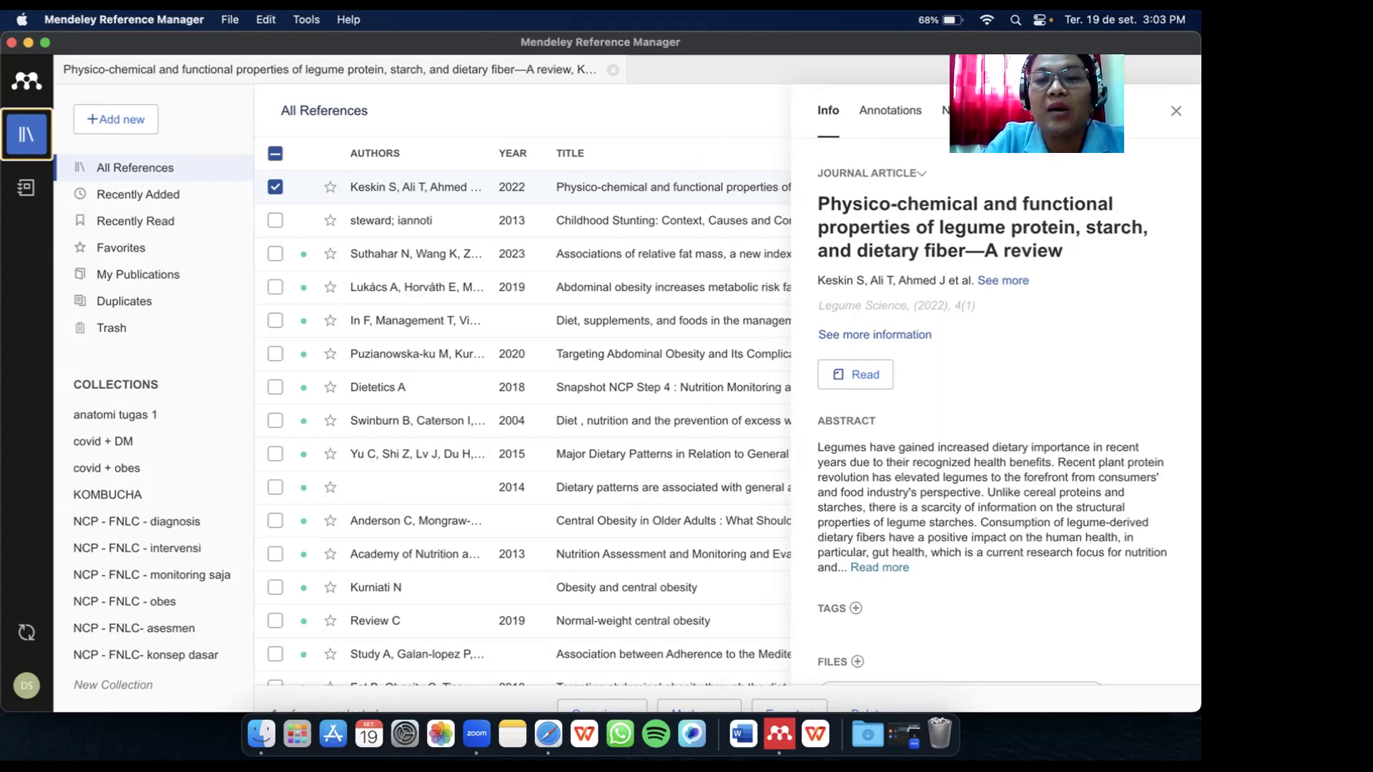
pyautogui.click(1176, 111)
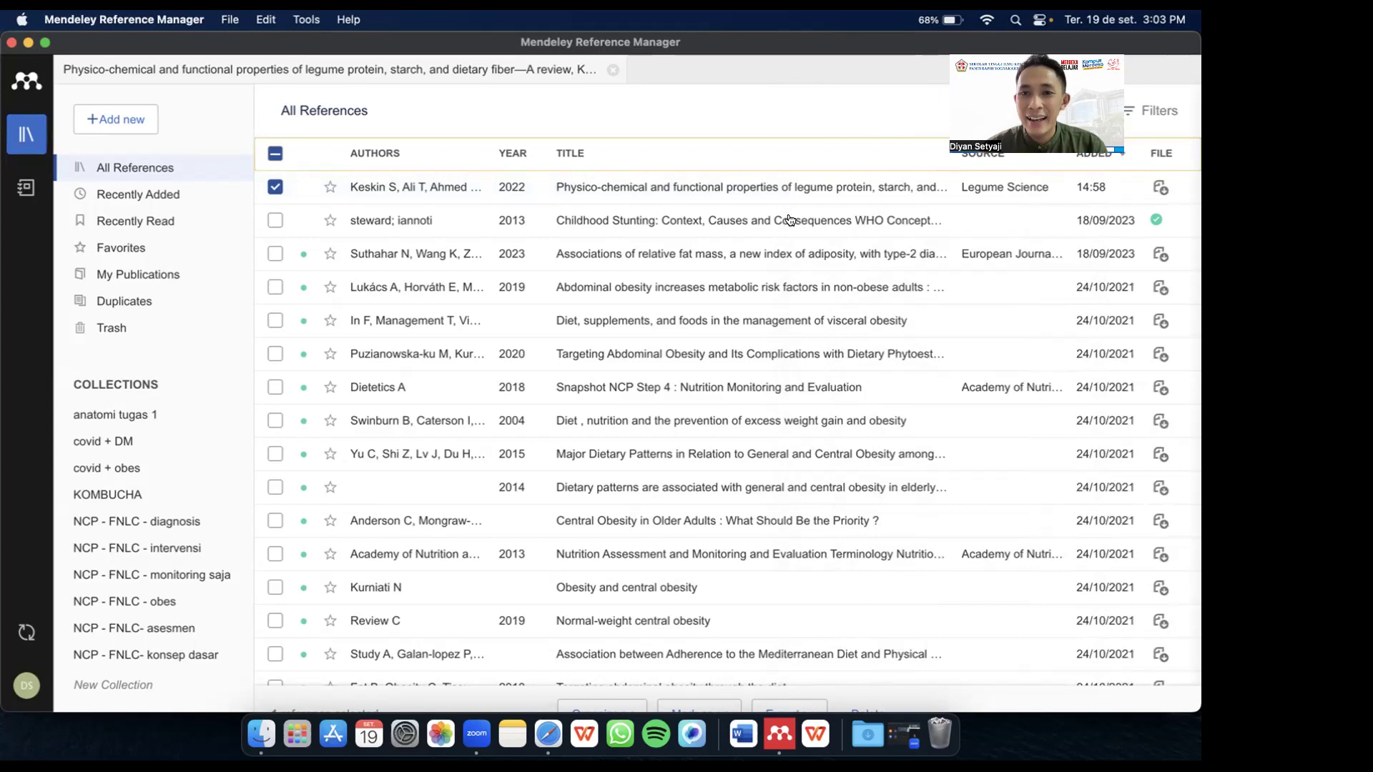
pyautogui.click(637, 190)
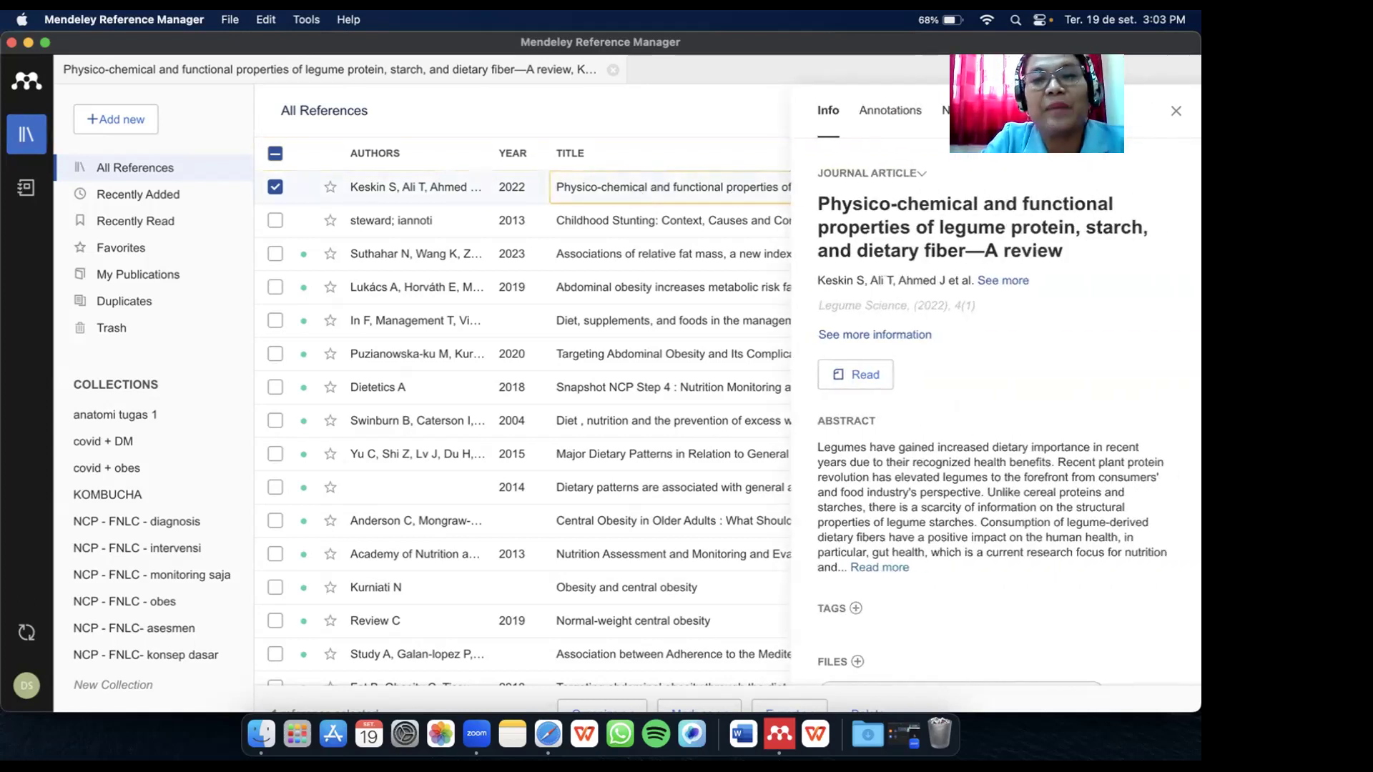
pyautogui.click(1176, 111)
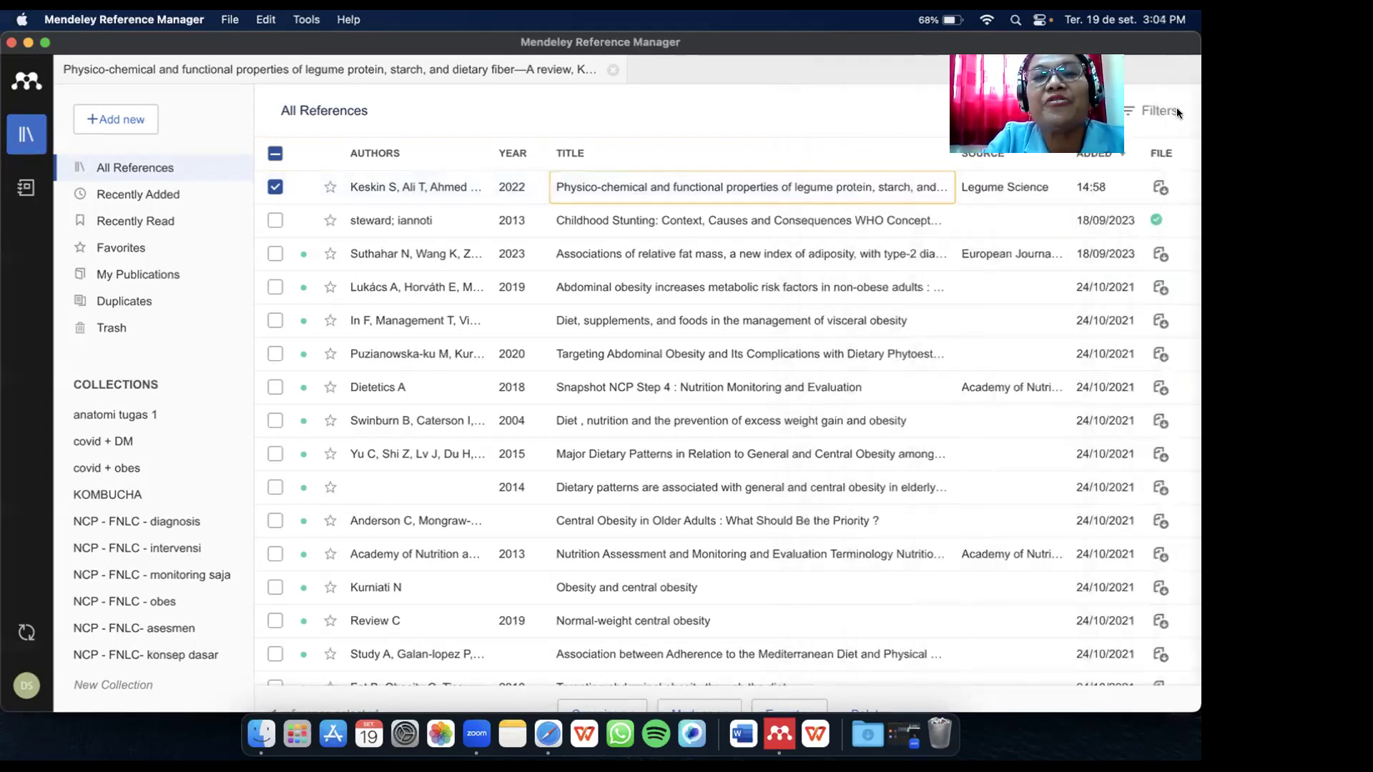
pyautogui.click(895, 87)
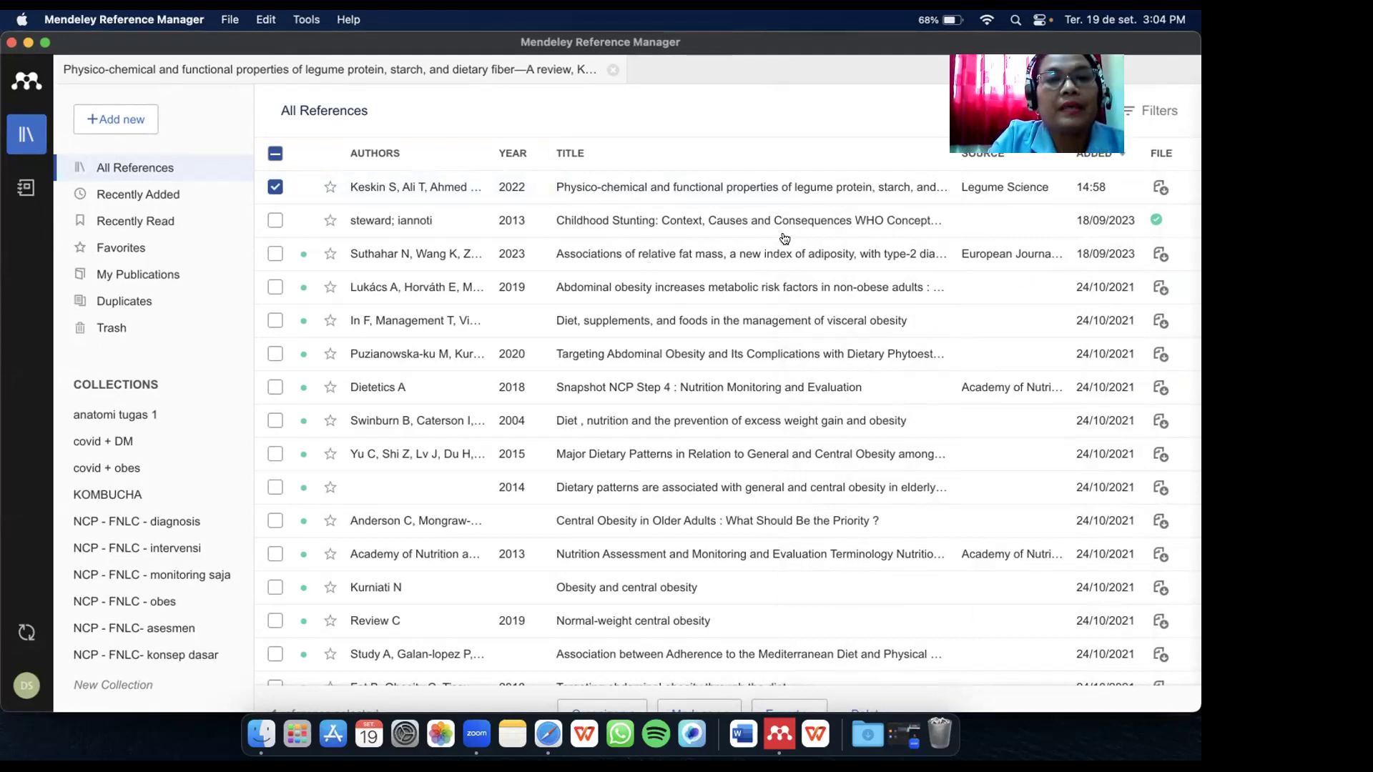
# Step: Compare the details of the legume, childhood stunting and relative fat mass references, and close the details
pyautogui.click(715, 190)
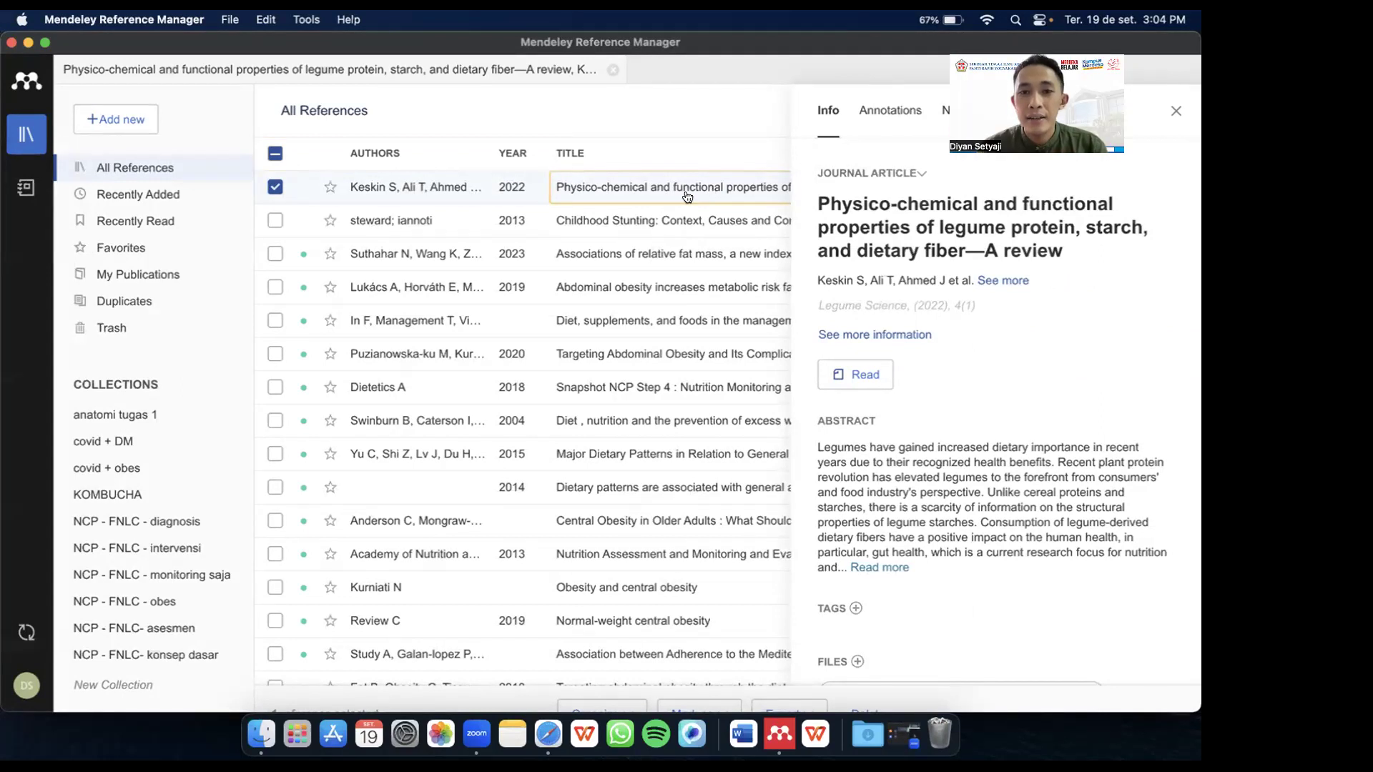
pyautogui.click(647, 228)
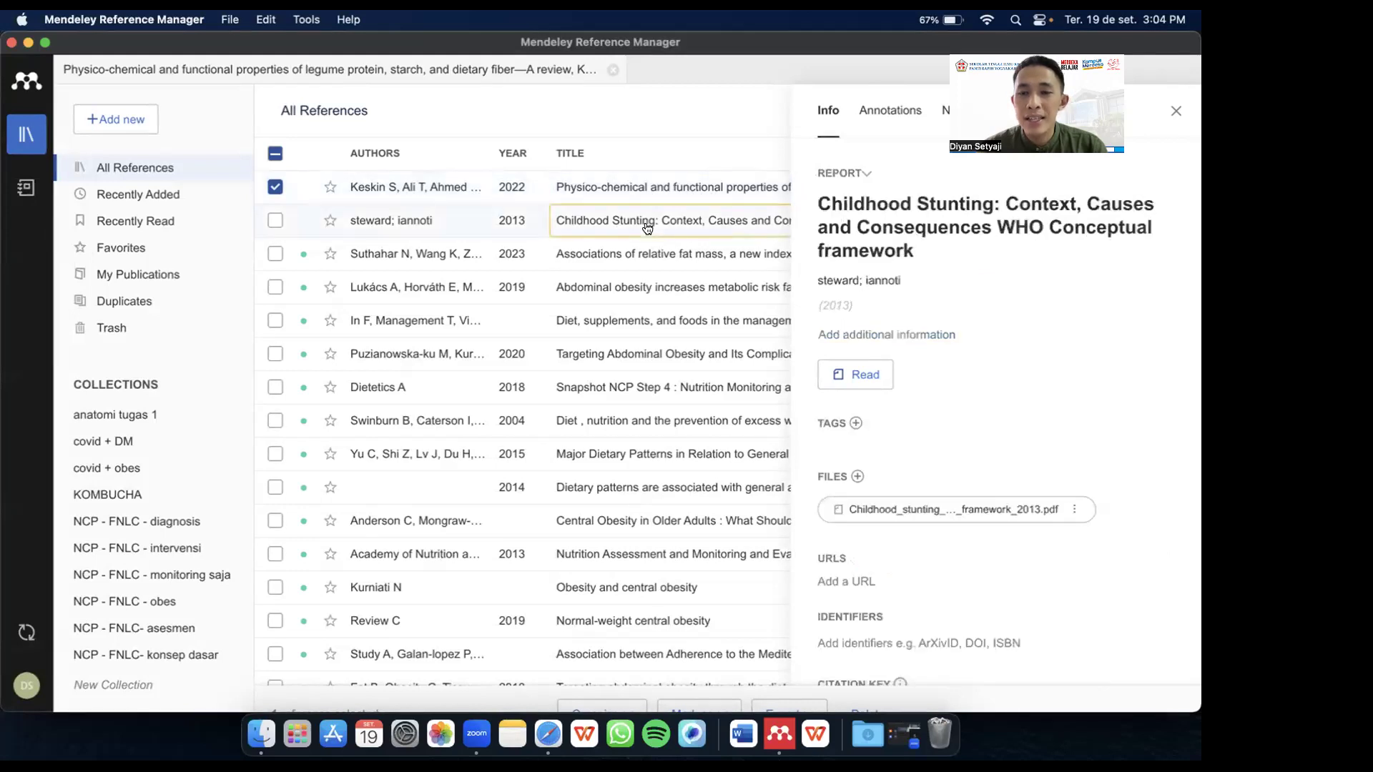
pyautogui.click(632, 256)
pyautogui.click(650, 191)
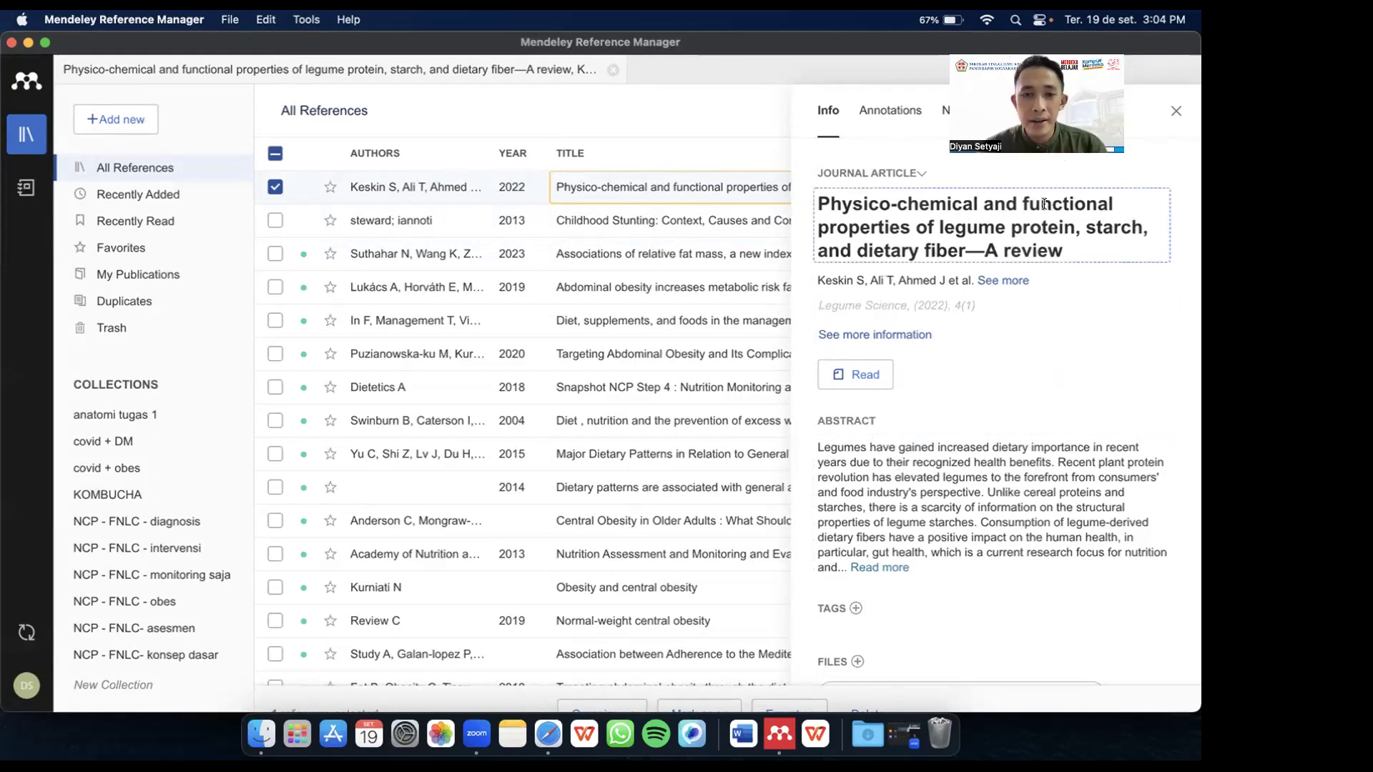
pyautogui.click(1178, 108)
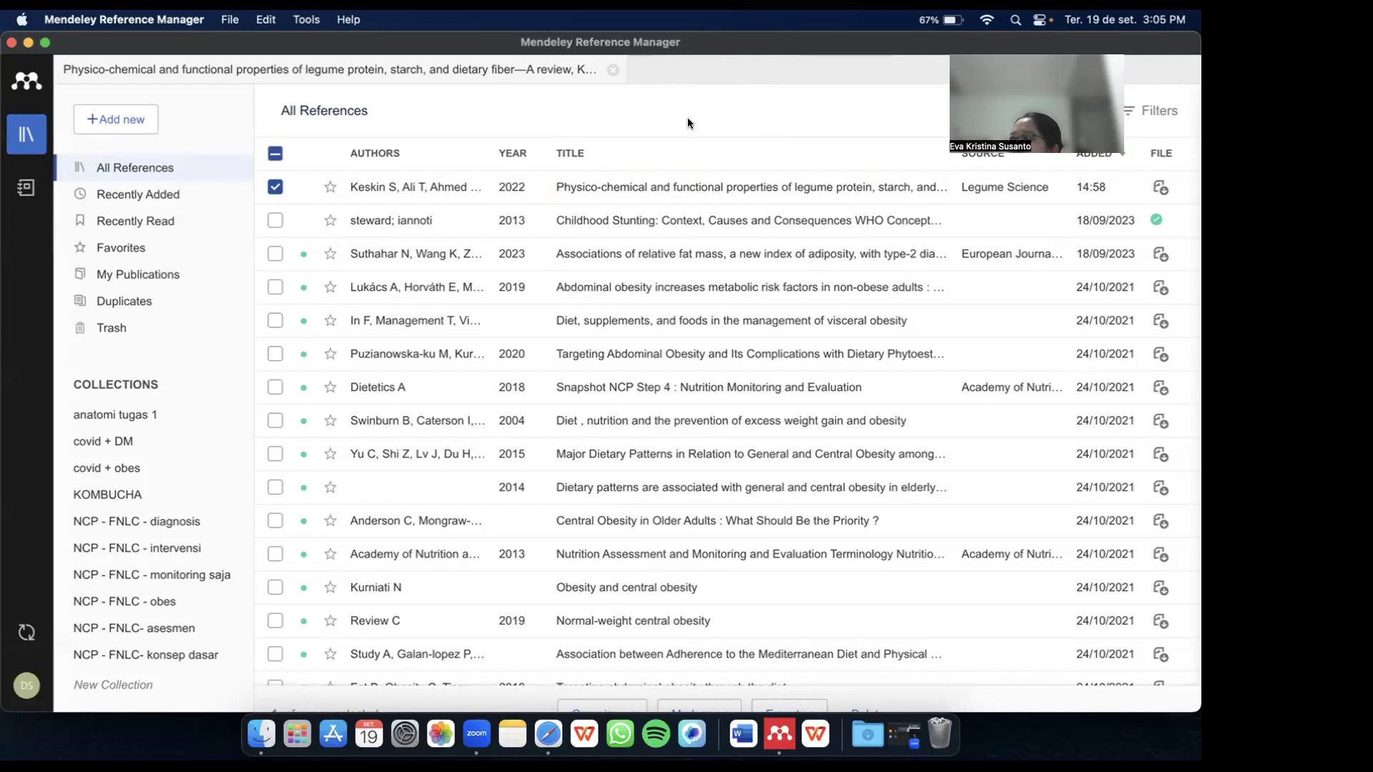
# Step: Show the legume reference's details and browse the rest of the library's reference list
pyautogui.click(669, 187)
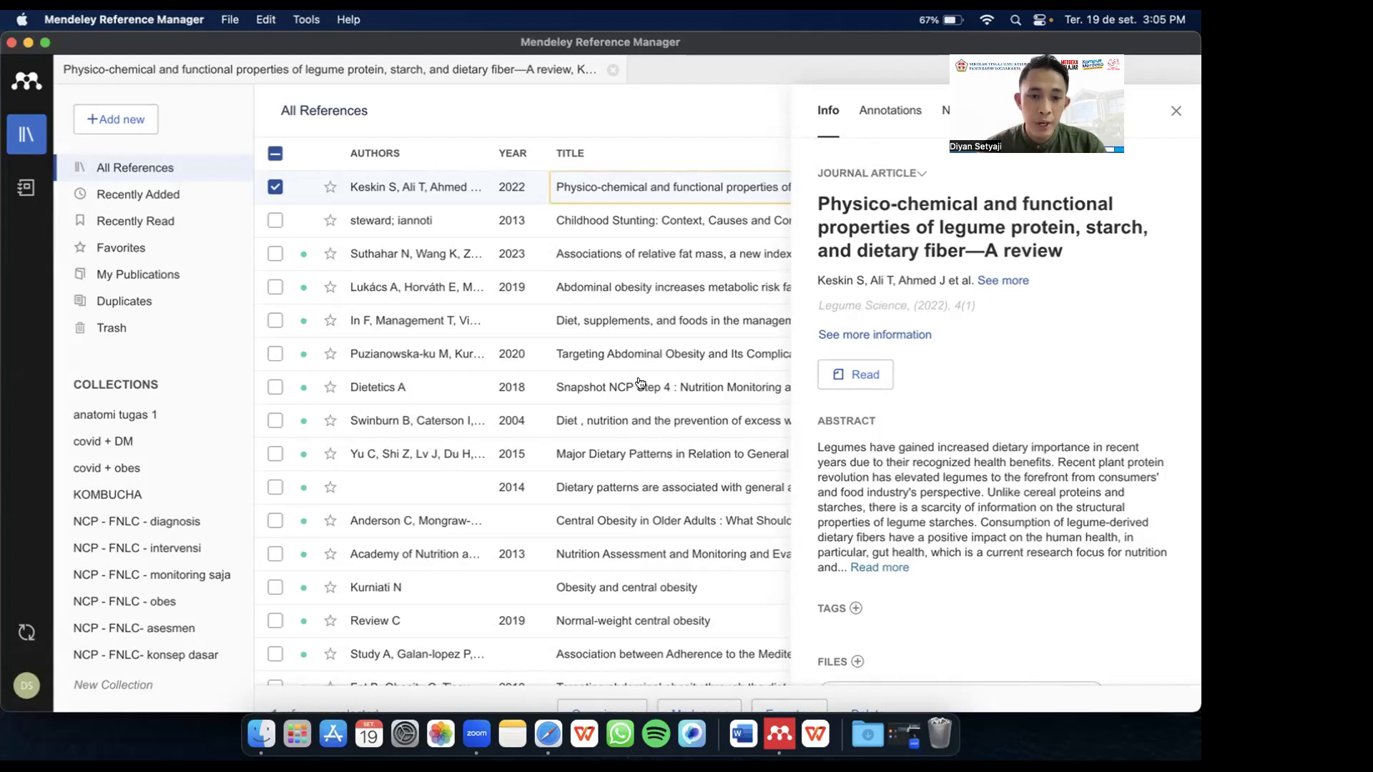
pyautogui.scroll(-5, 630, 405)
pyautogui.scroll(-8, 629, 405)
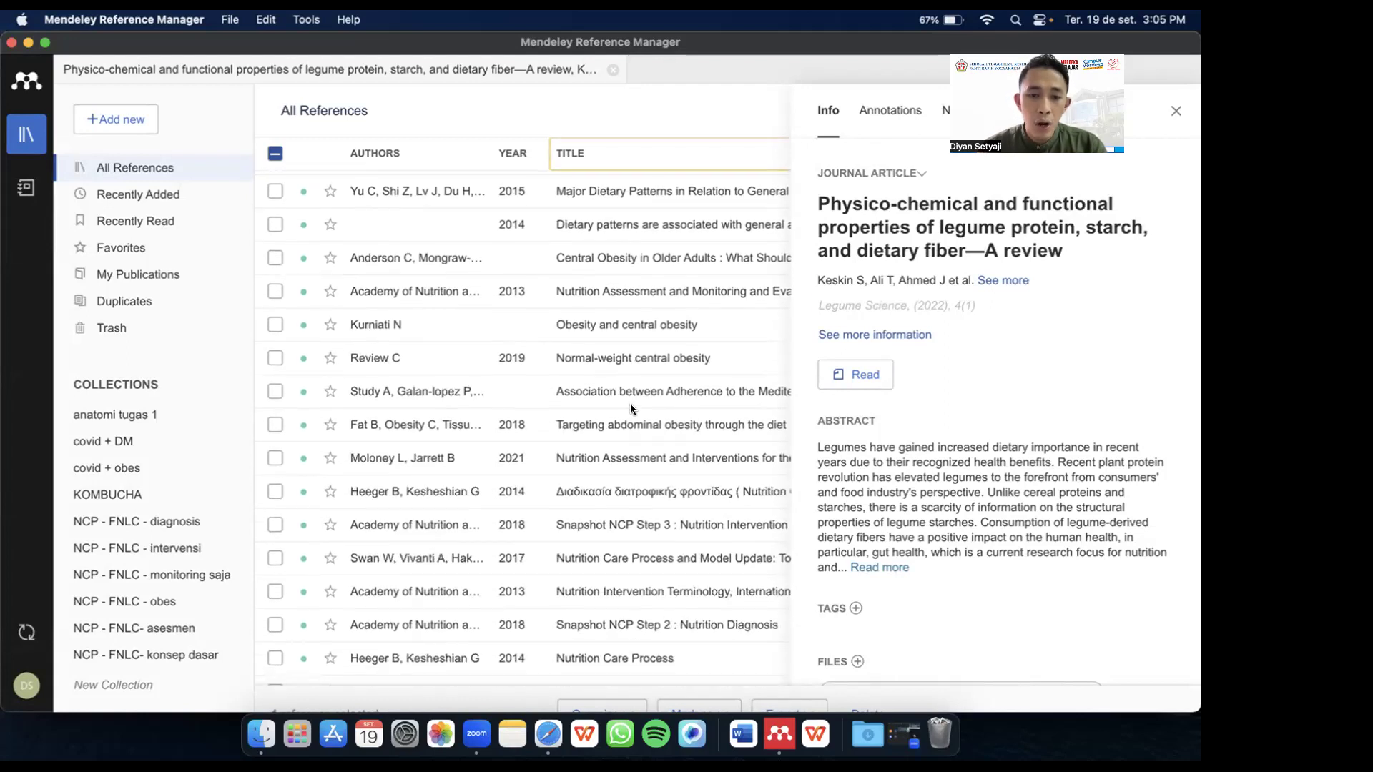
pyautogui.scroll(-10, 631, 409)
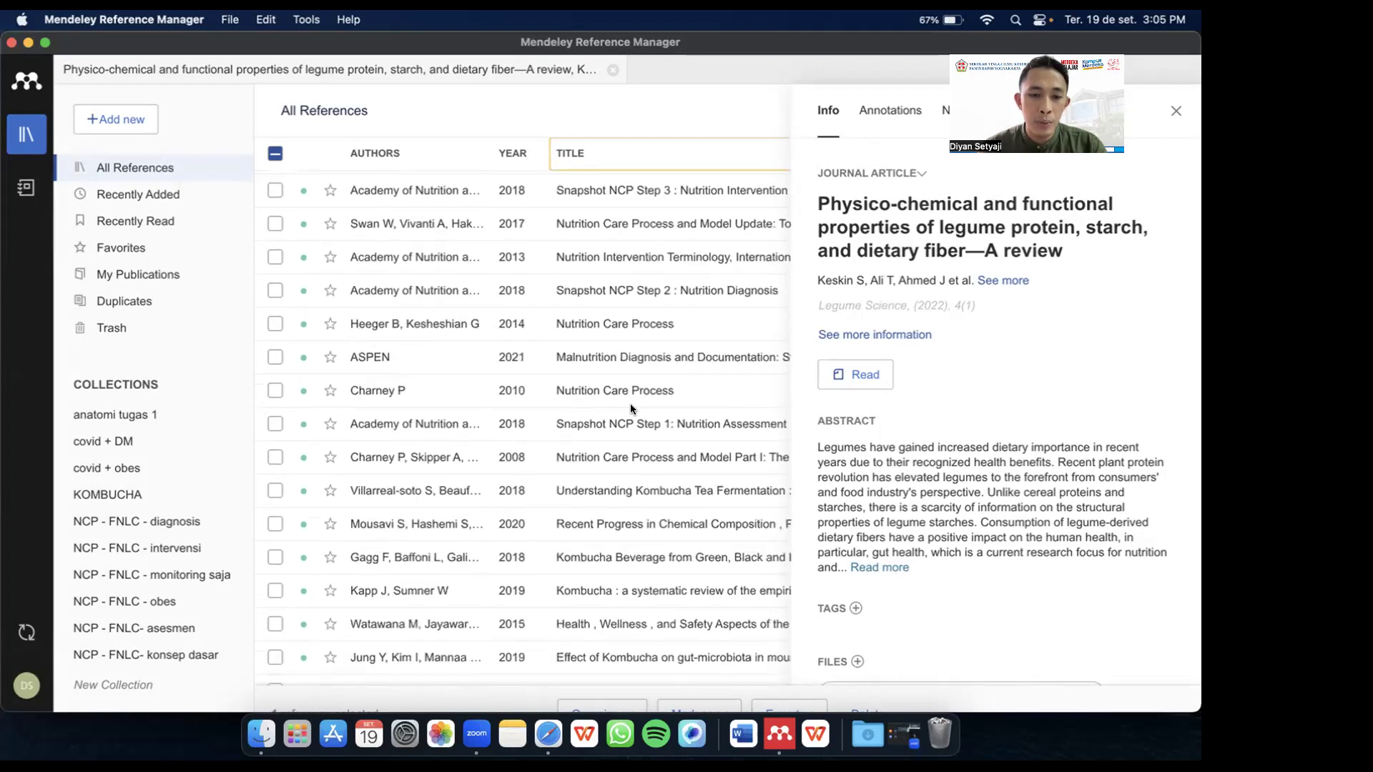
pyautogui.scroll(-12, 632, 409)
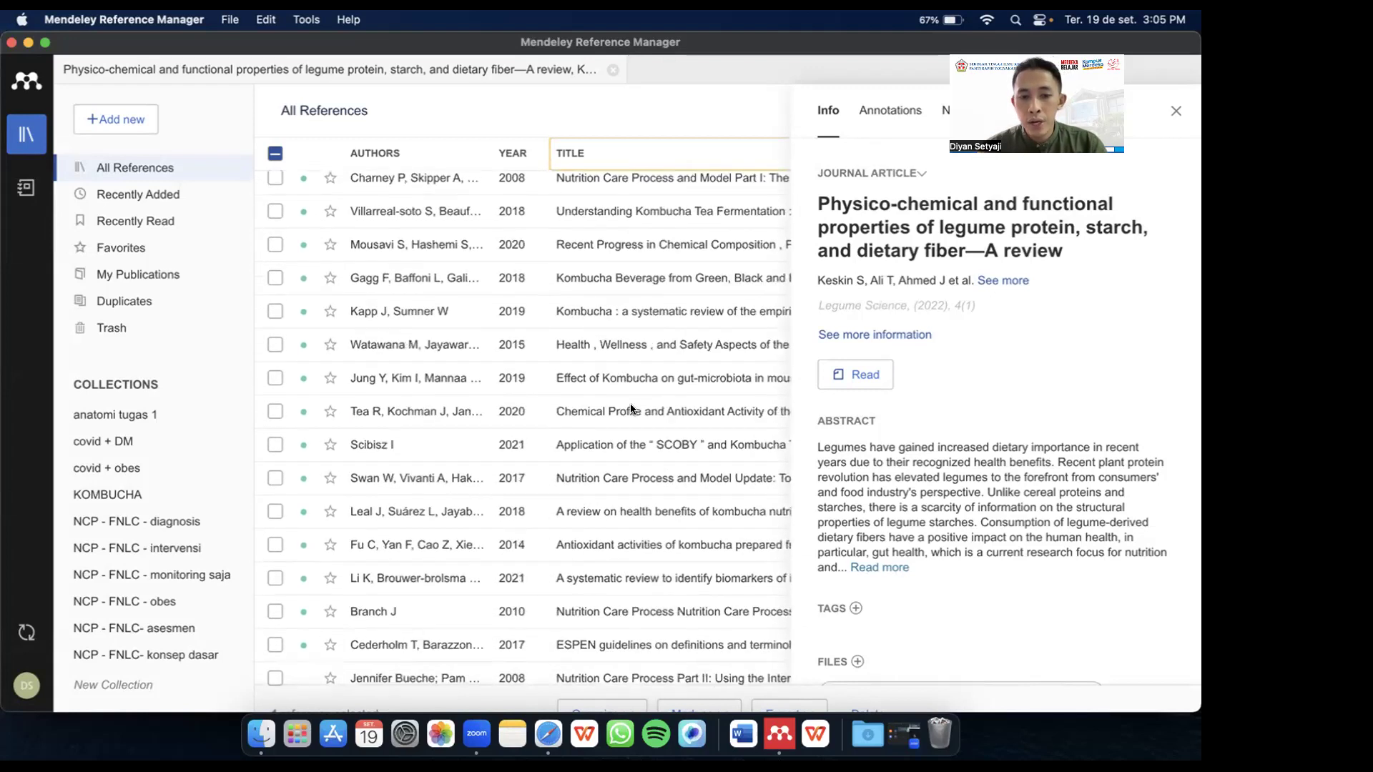
pyautogui.scroll(-8, 630, 409)
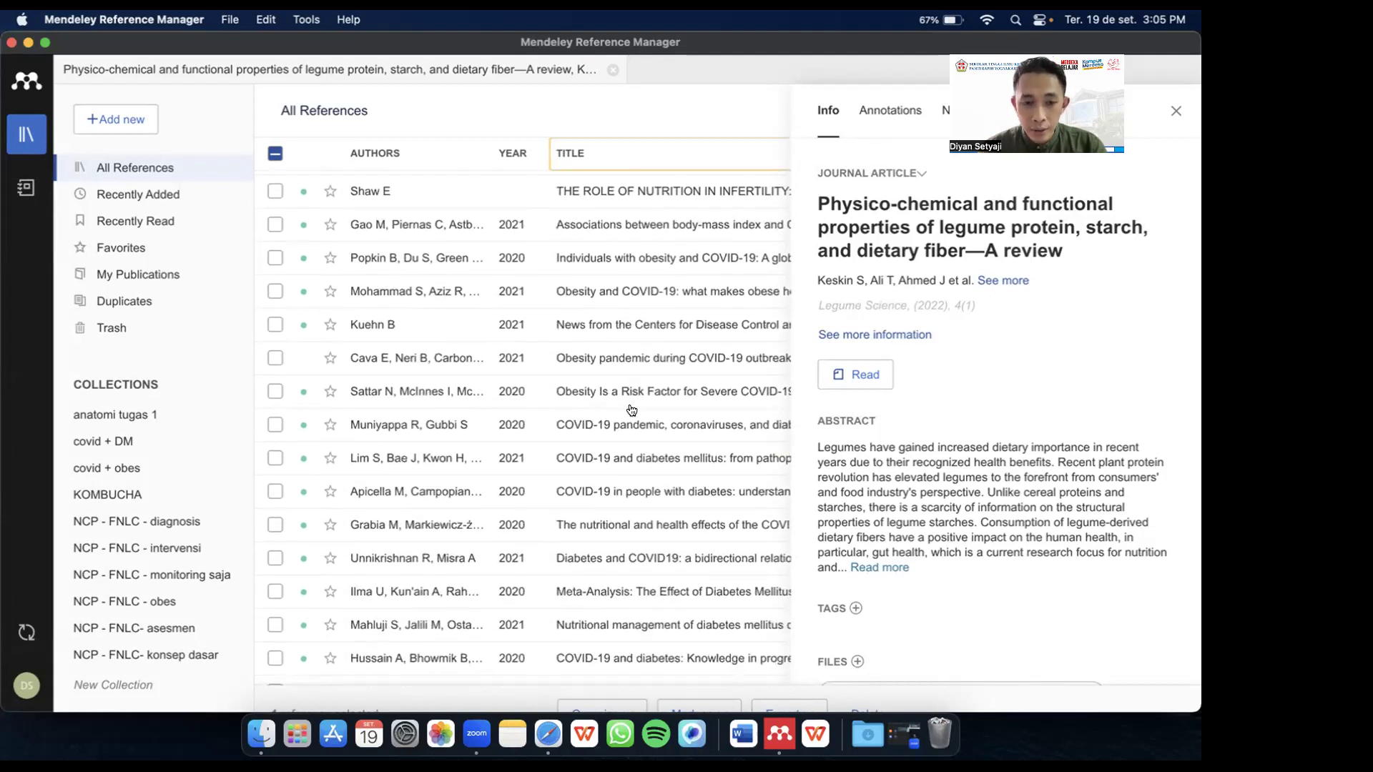
pyautogui.scroll(10, 631, 410)
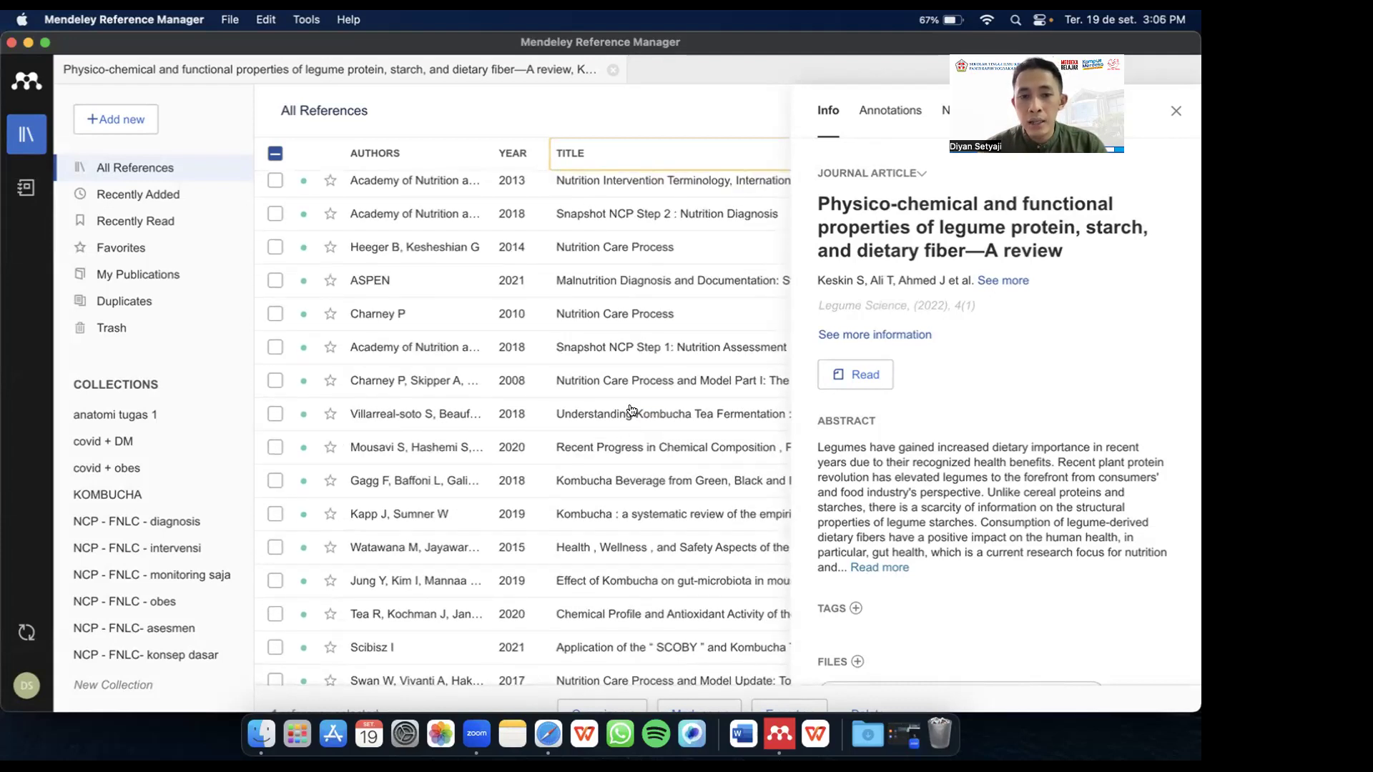
pyautogui.scroll(2, 631, 408)
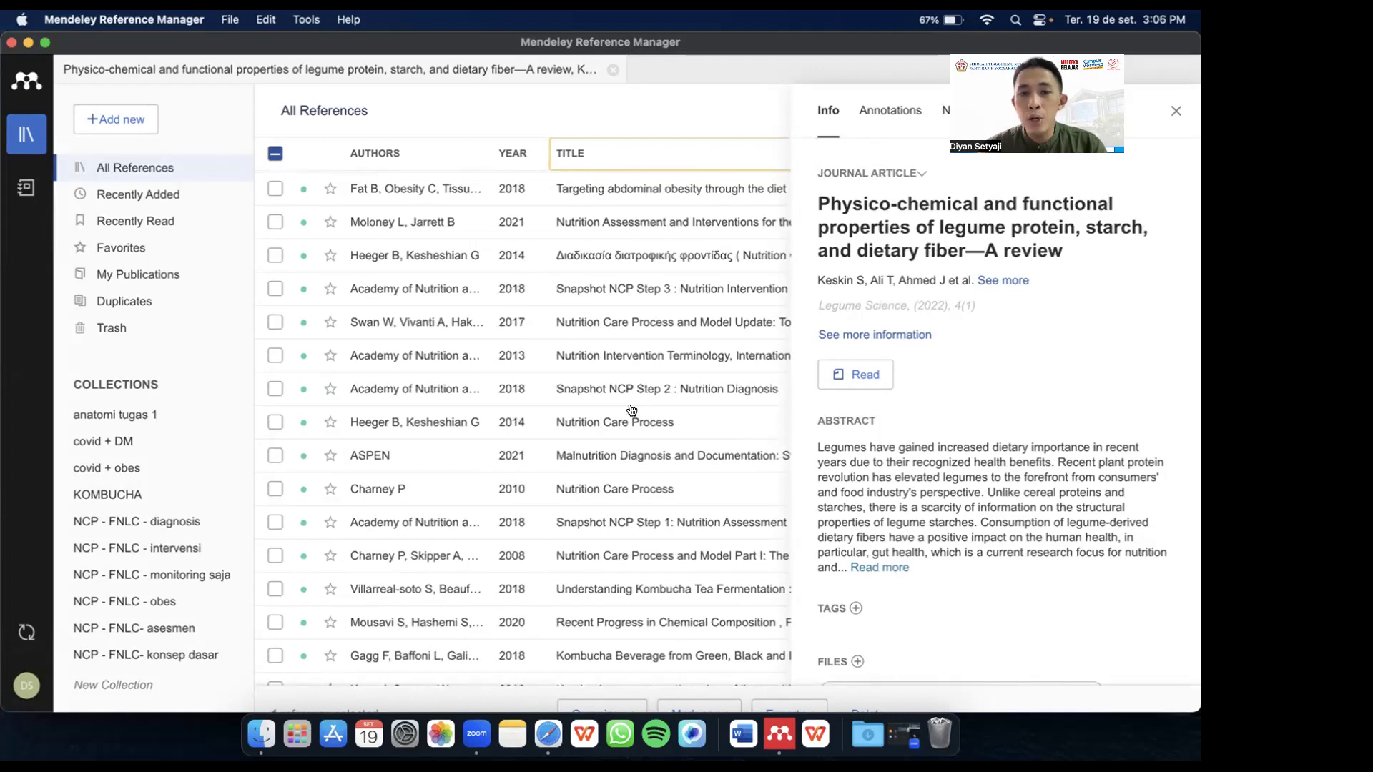
pyautogui.scroll(3, 632, 409)
pyautogui.scroll(4, 630, 407)
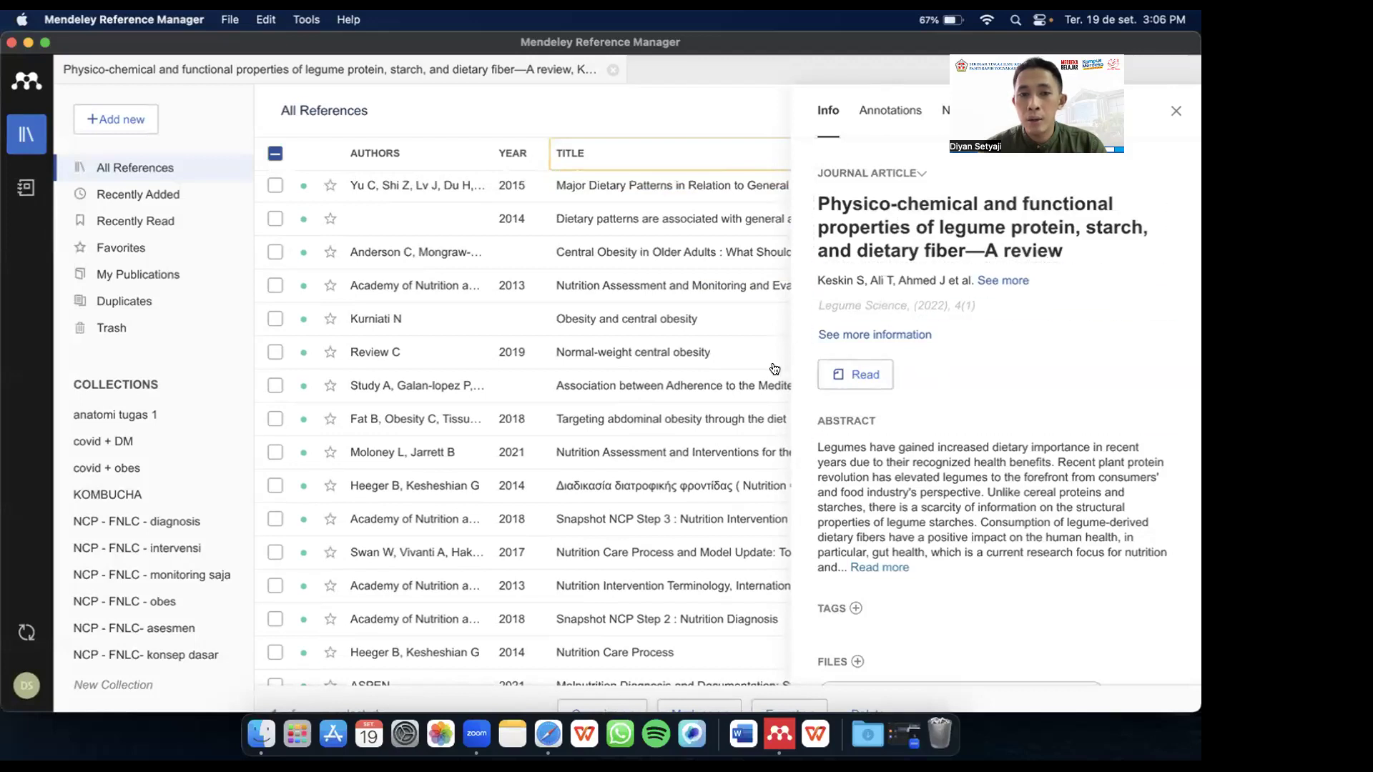
# Step: Inspect the details of the "Obesity and central obesity" reference for missing metadata, and close them
pyautogui.click(637, 324)
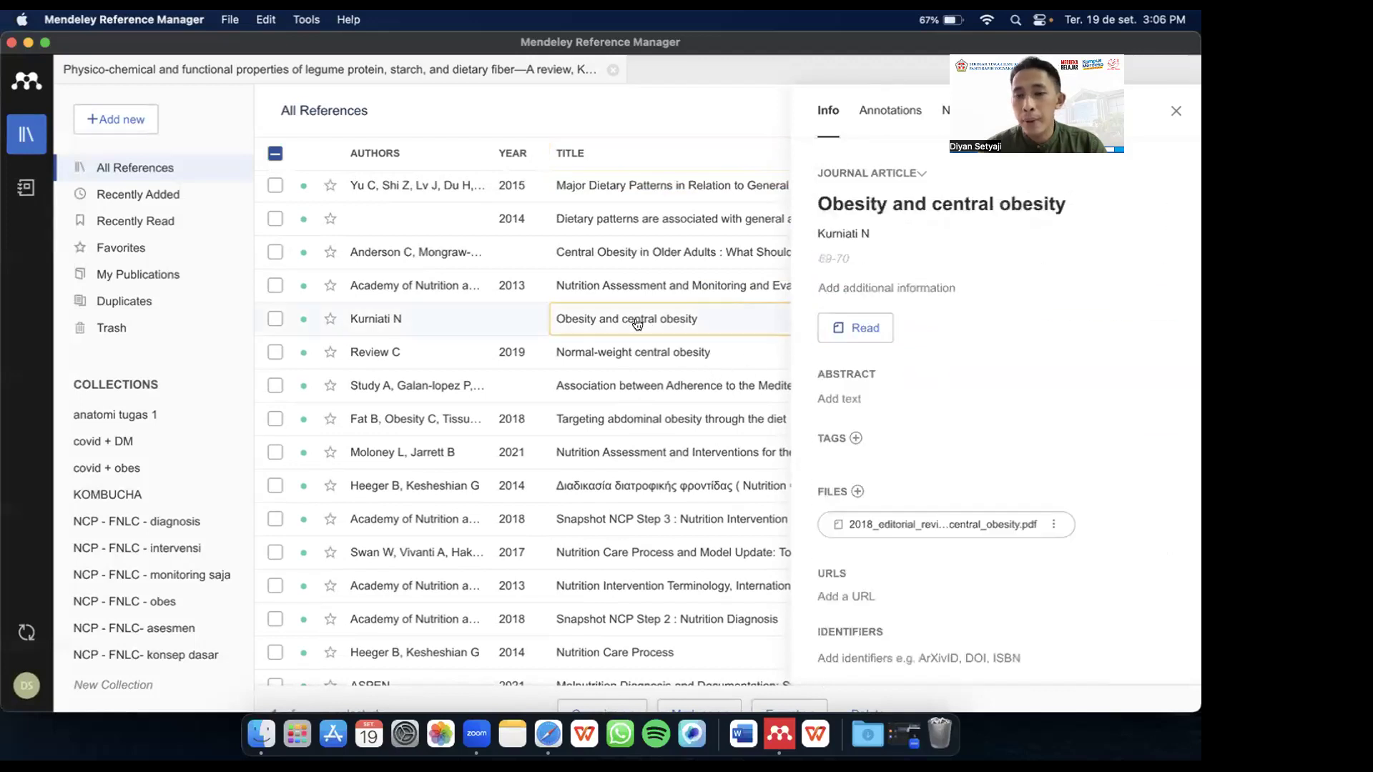
pyautogui.scroll(1, 637, 324)
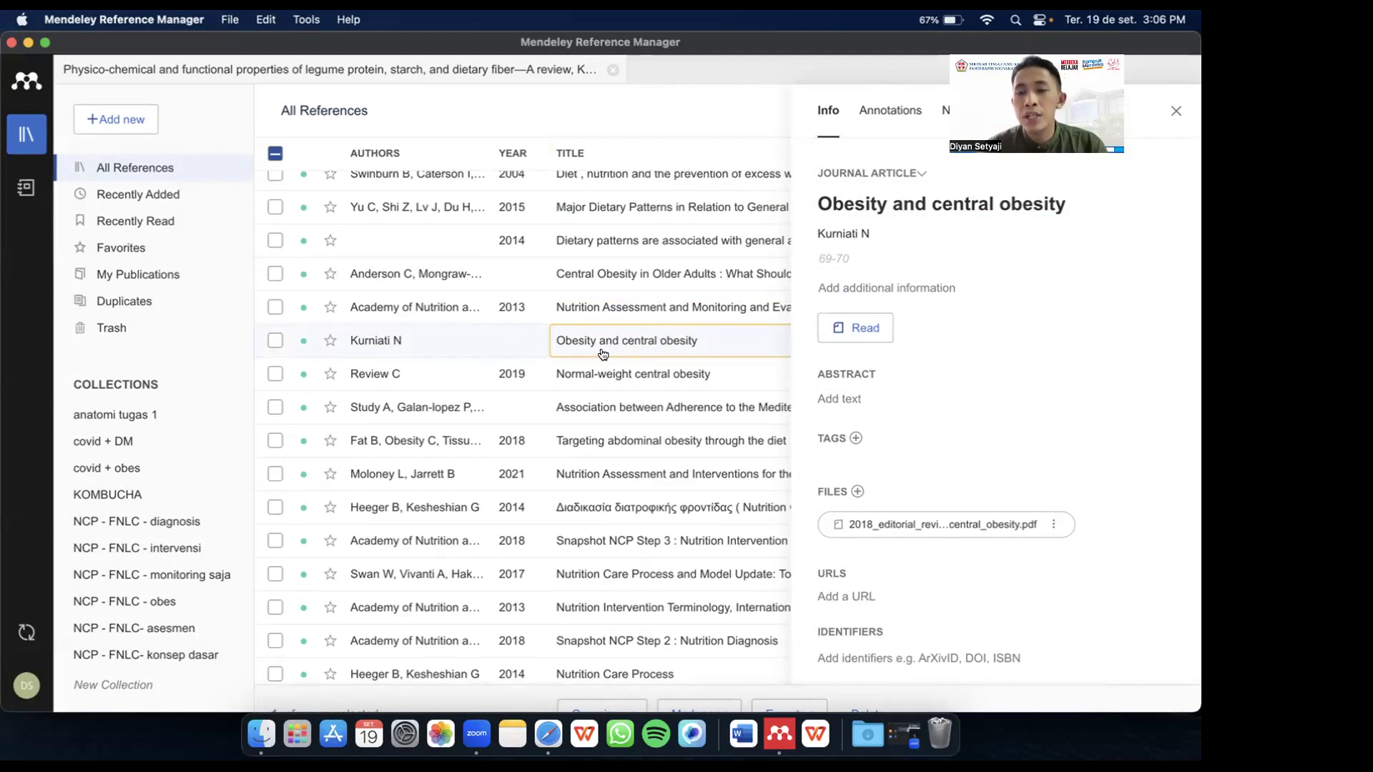
pyautogui.click(1176, 112)
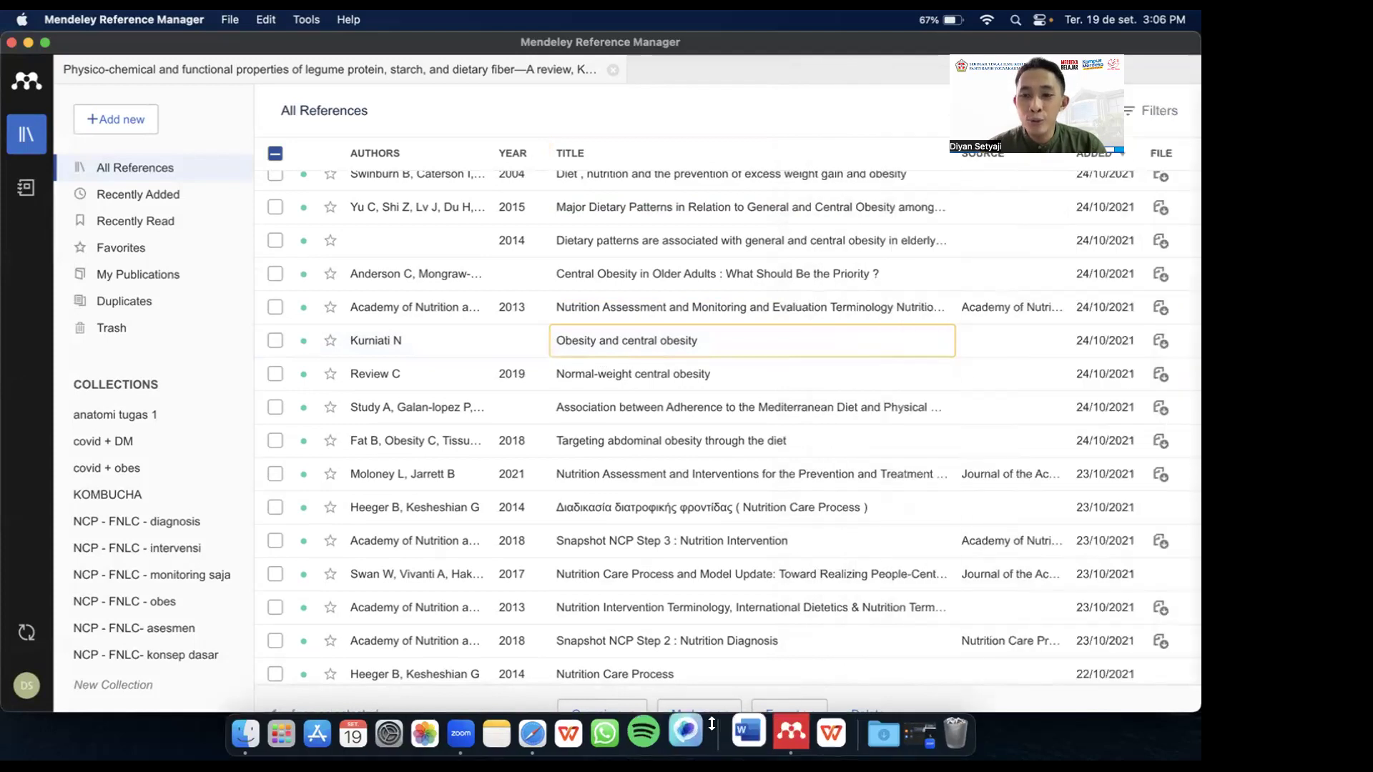
# Step: Clear the selection of all references in the library list
pyautogui.scroll(5, 535, 359)
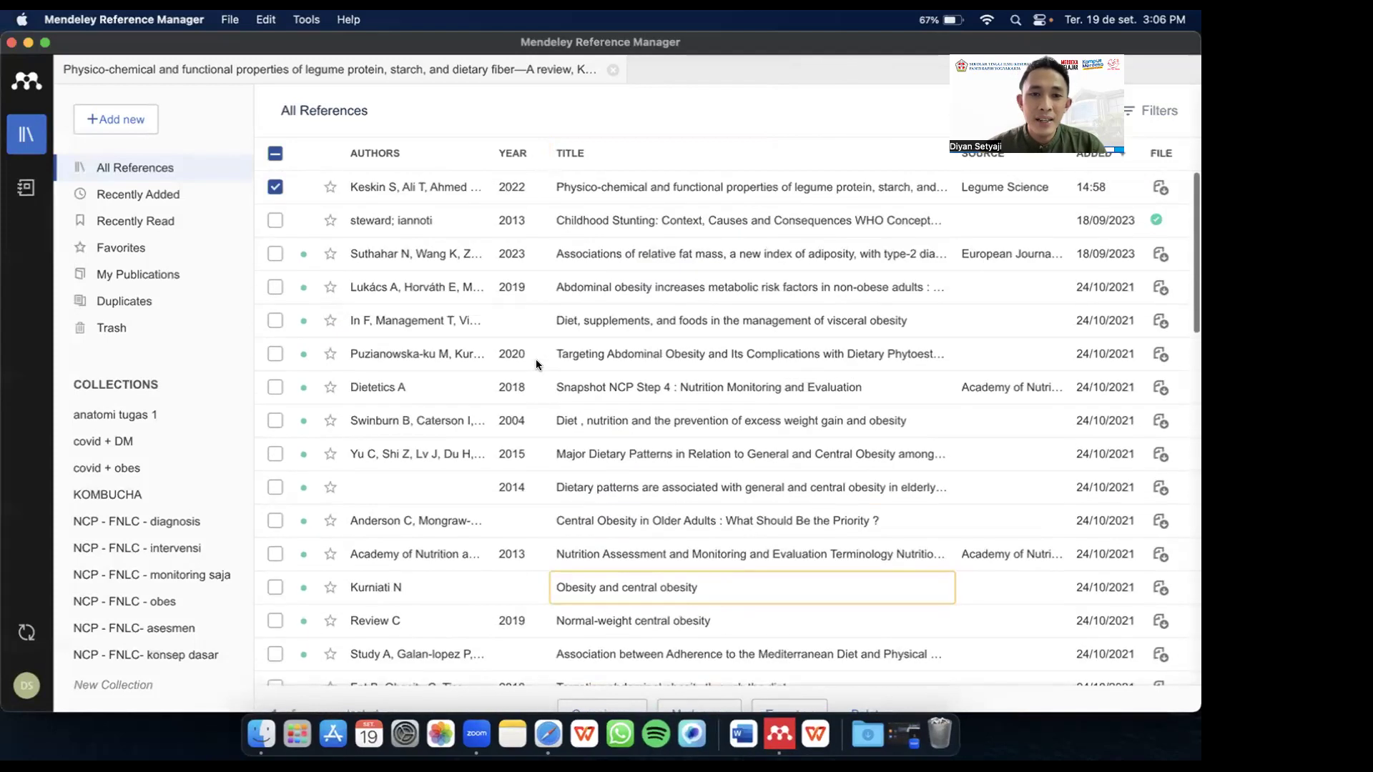
pyautogui.click(289, 156)
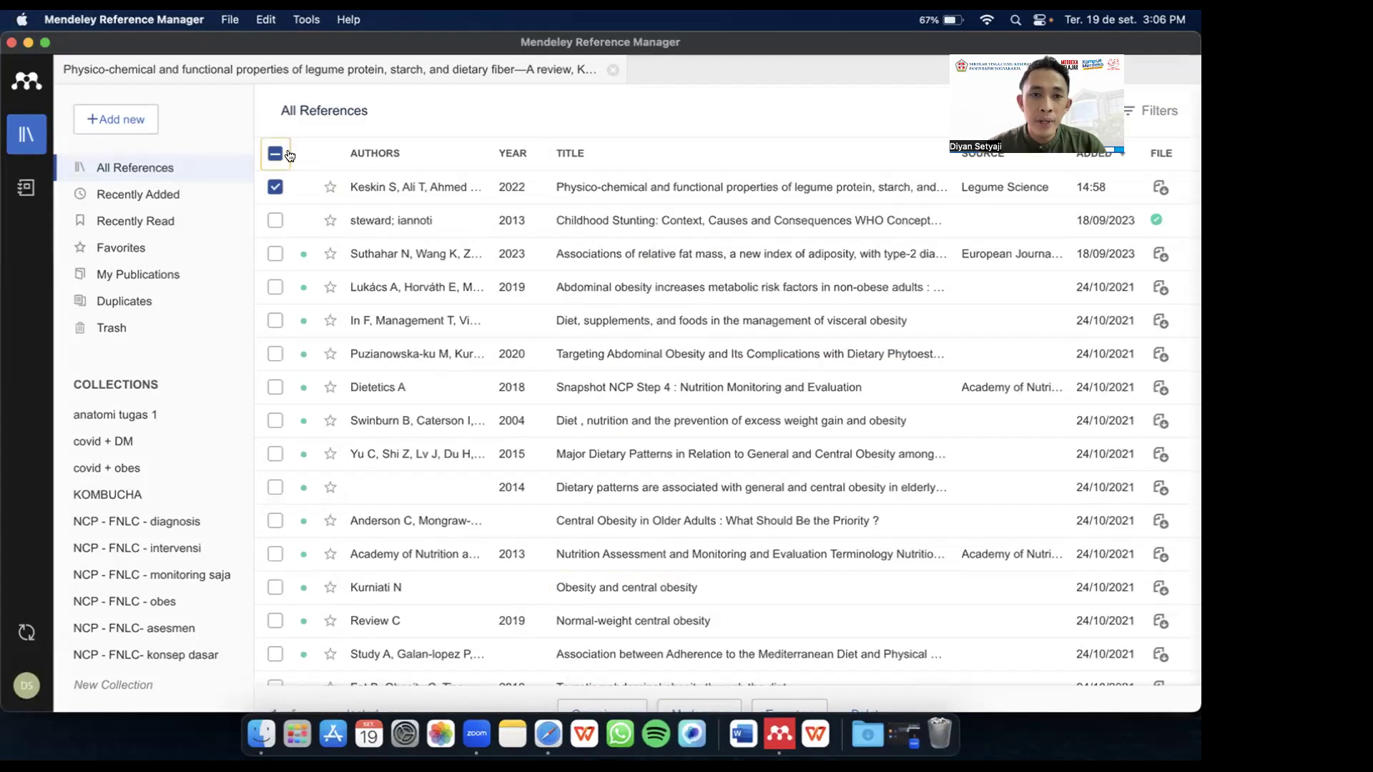
pyautogui.click(274, 155)
pyautogui.click(274, 154)
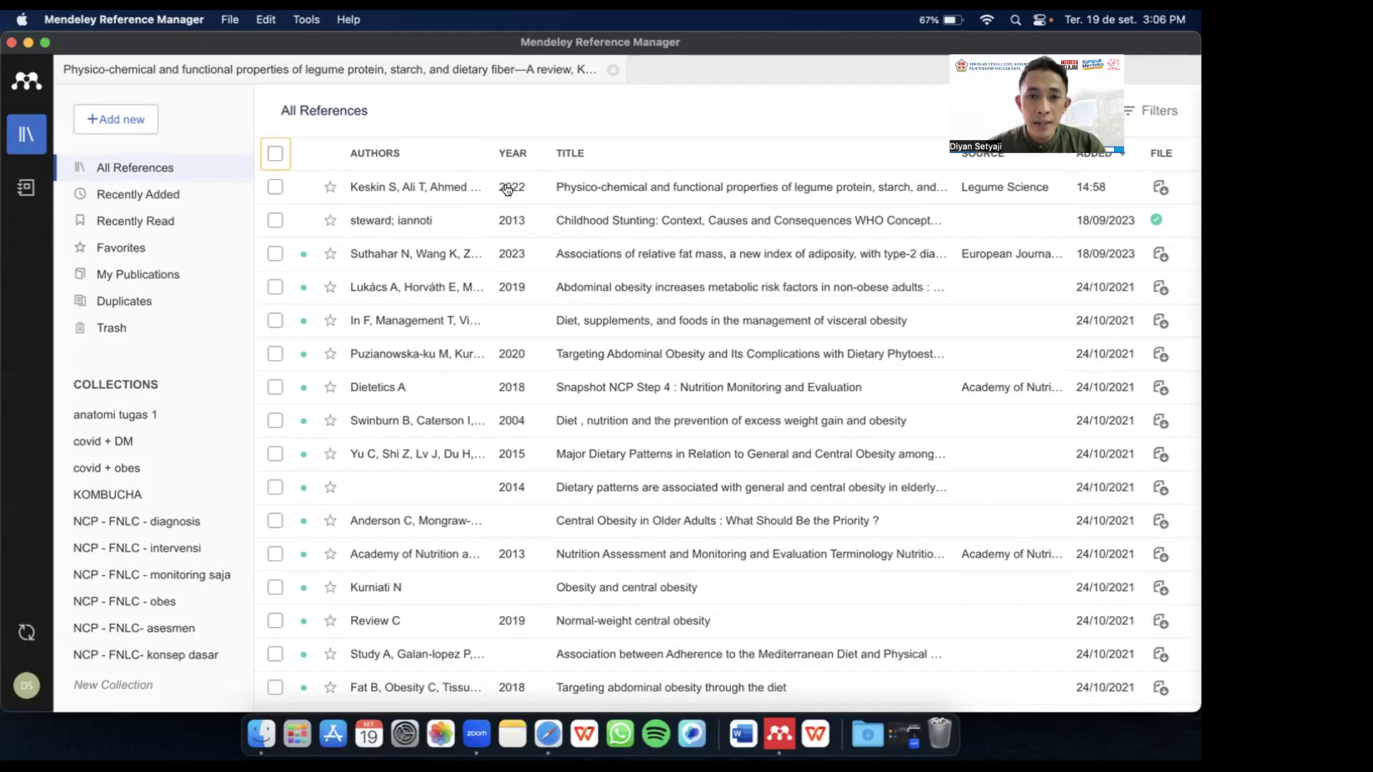
pyautogui.click(808, 153)
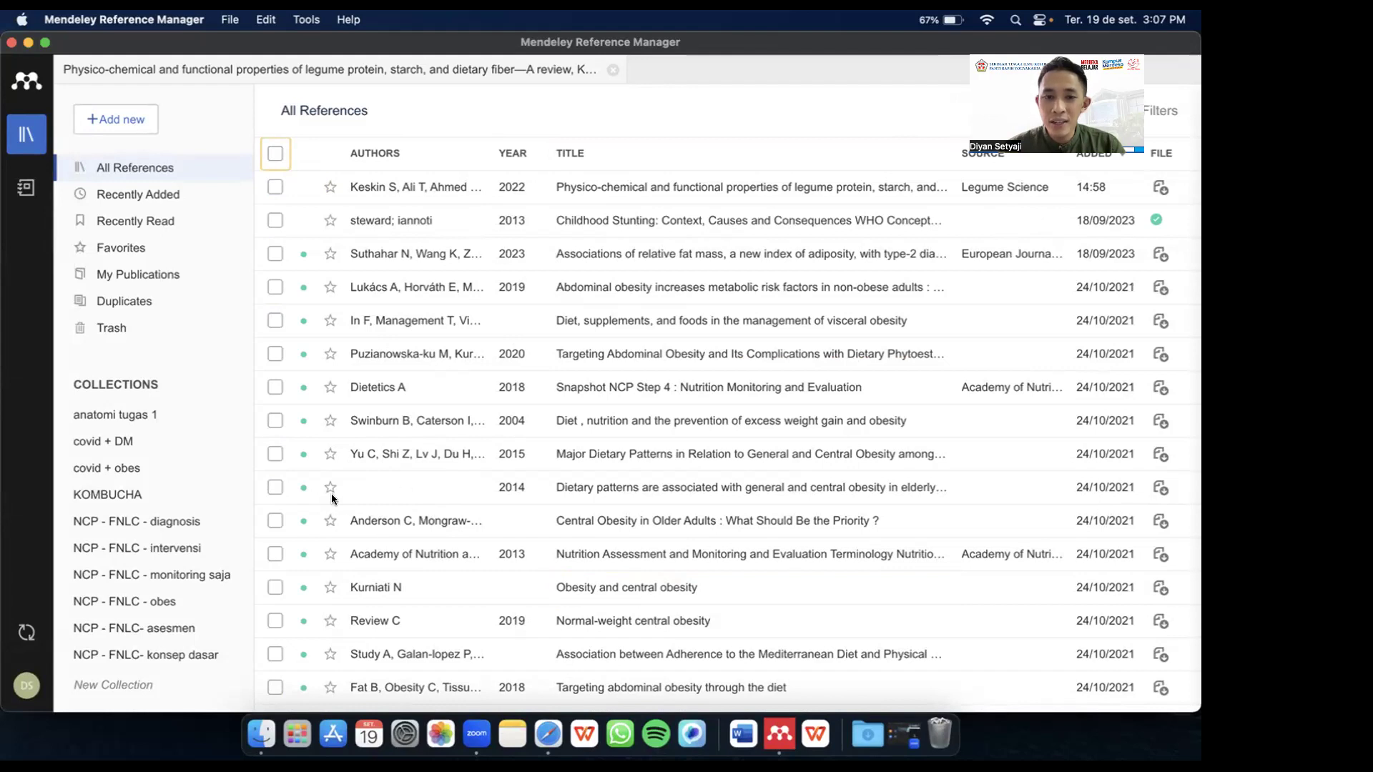
# Step: Open the 2014 reference on dietary patterns and obesity in elderly Brazilians with its PDF, and examine the author line on the first page
pyautogui.click(639, 489)
pyautogui.click(639, 489)
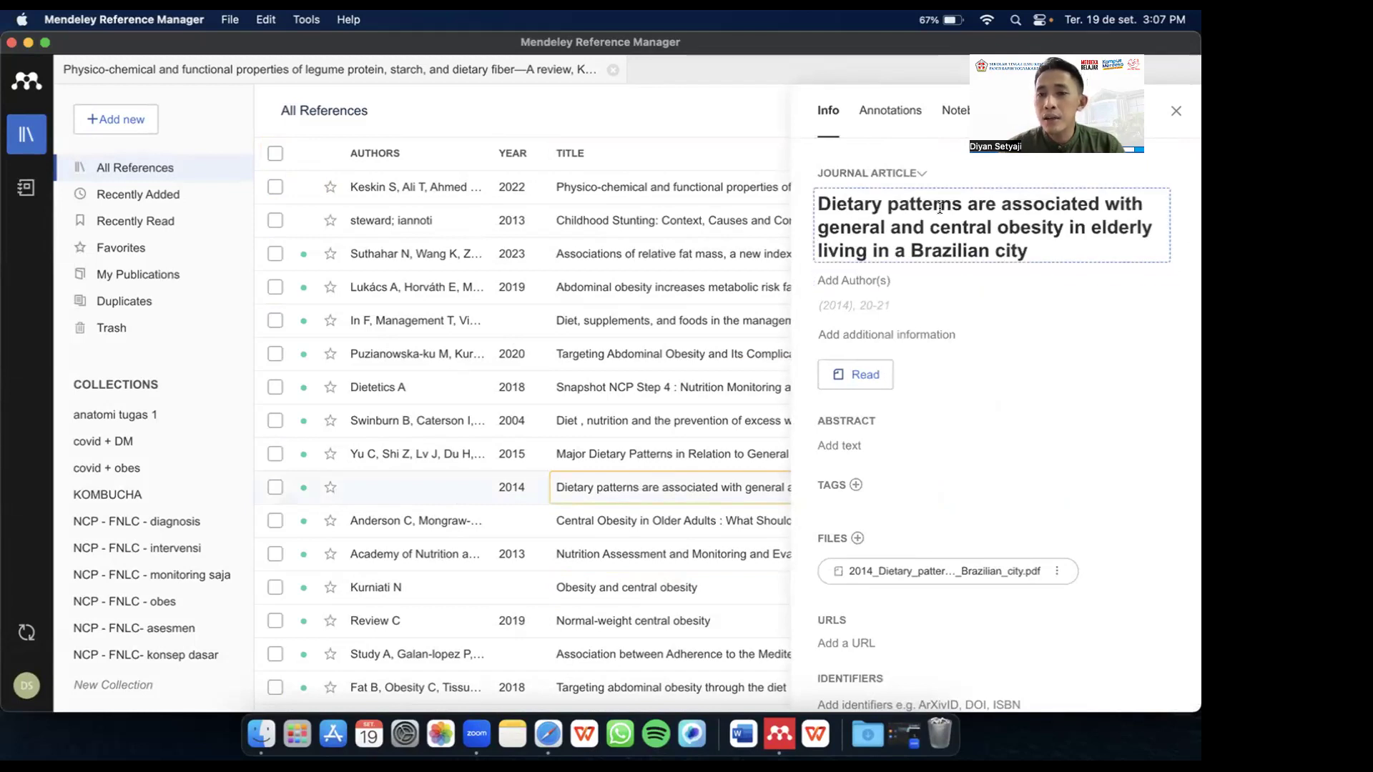
pyautogui.doubleClick(666, 489)
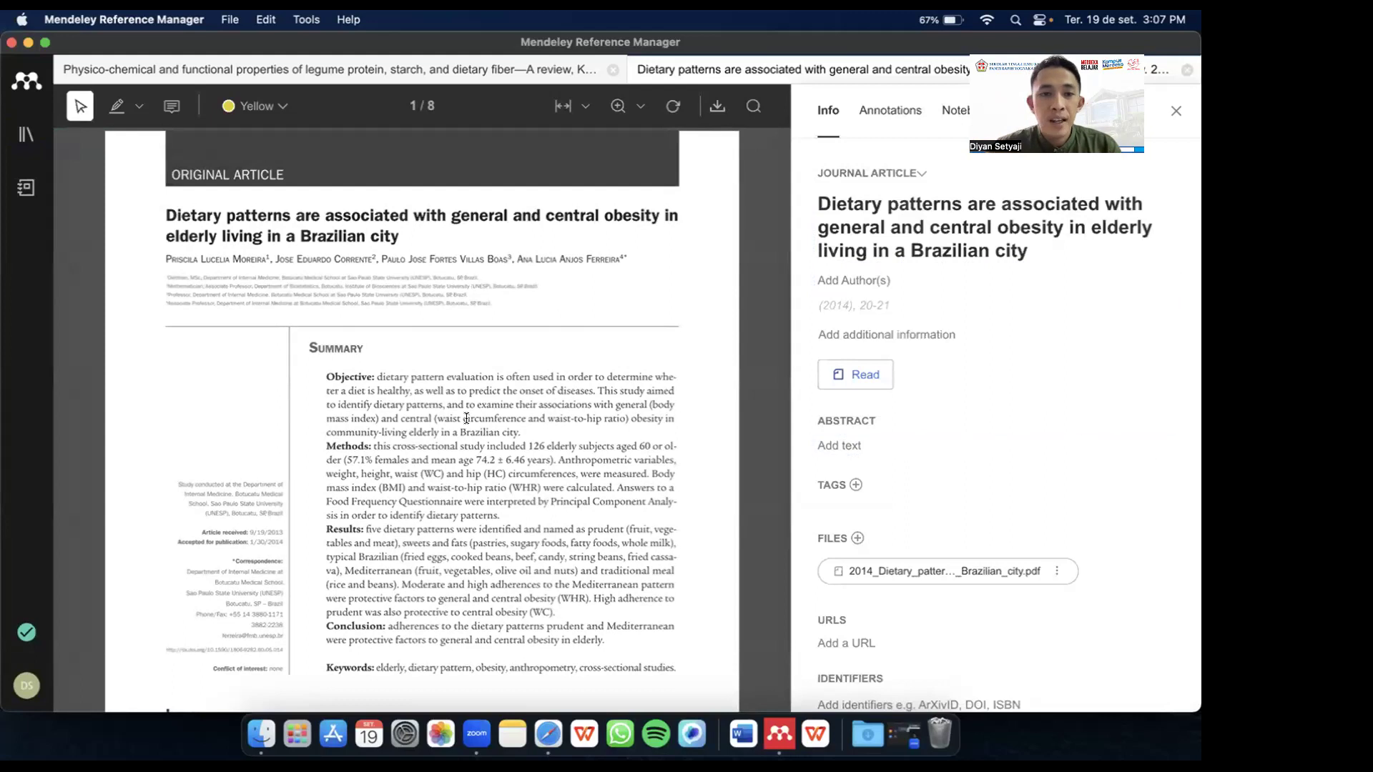
pyautogui.scroll(5, 466, 418)
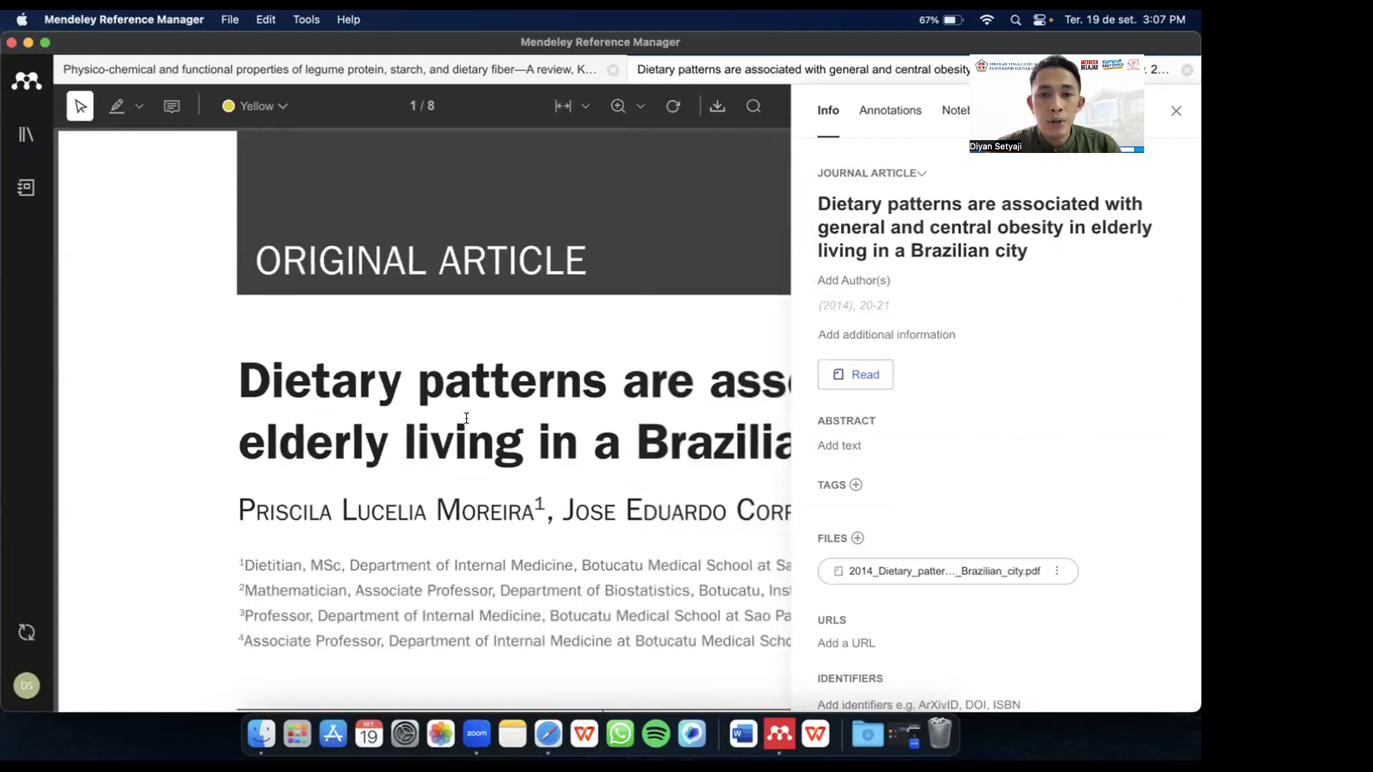
pyautogui.hscroll(2, 466, 418)
pyautogui.scroll(-3, 466, 417)
pyautogui.scroll(-3, 466, 418)
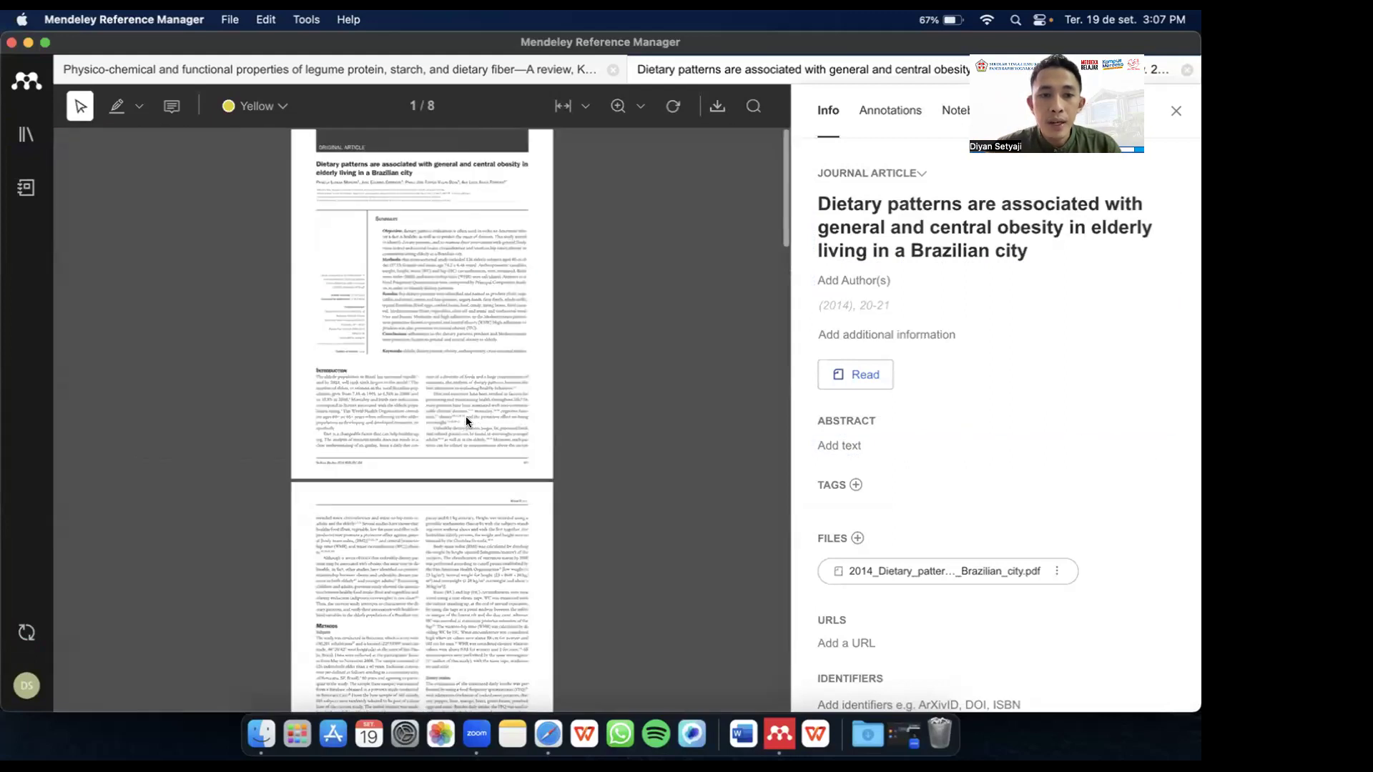
pyautogui.scroll(3, 466, 420)
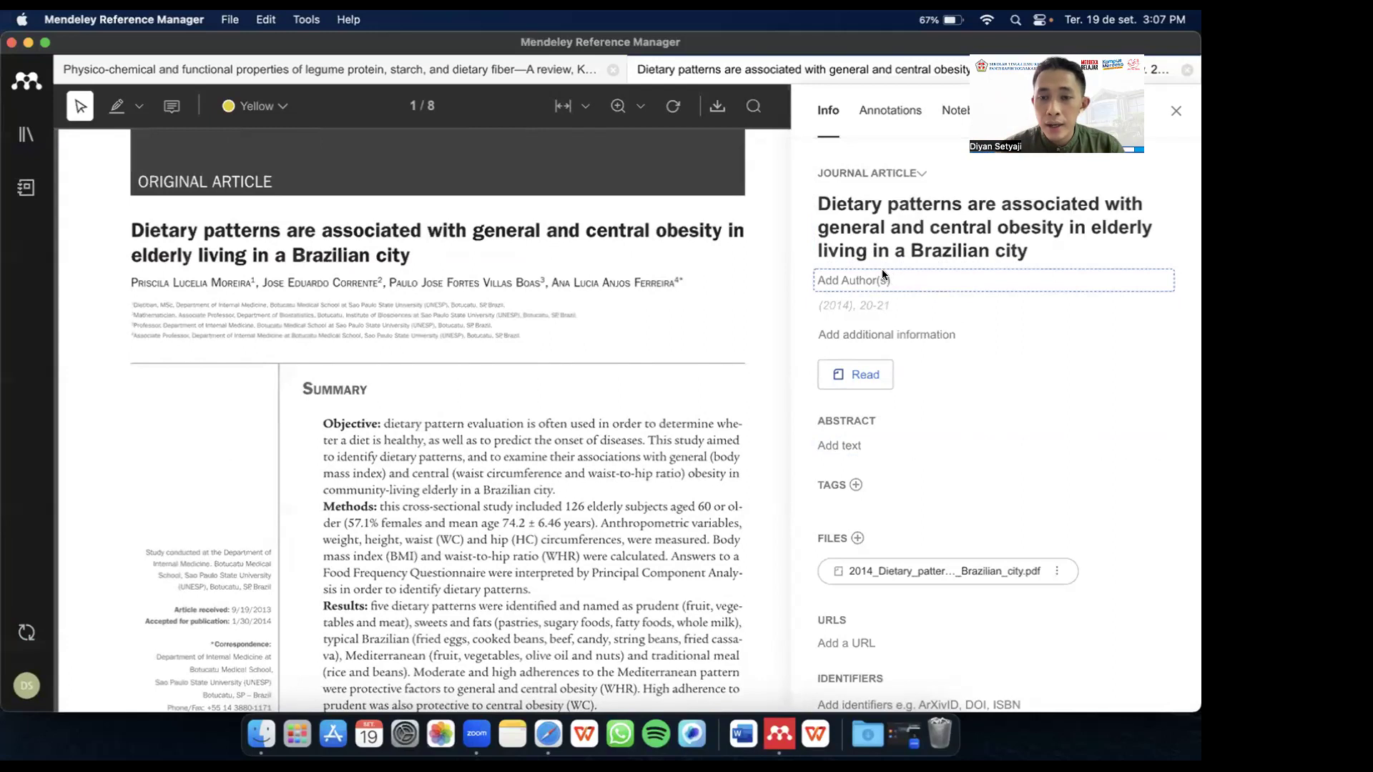
# Step: Enter the article's first three authors as last name and first initial on one line, separated by semicolons, and save the entry
pyautogui.click(852, 278)
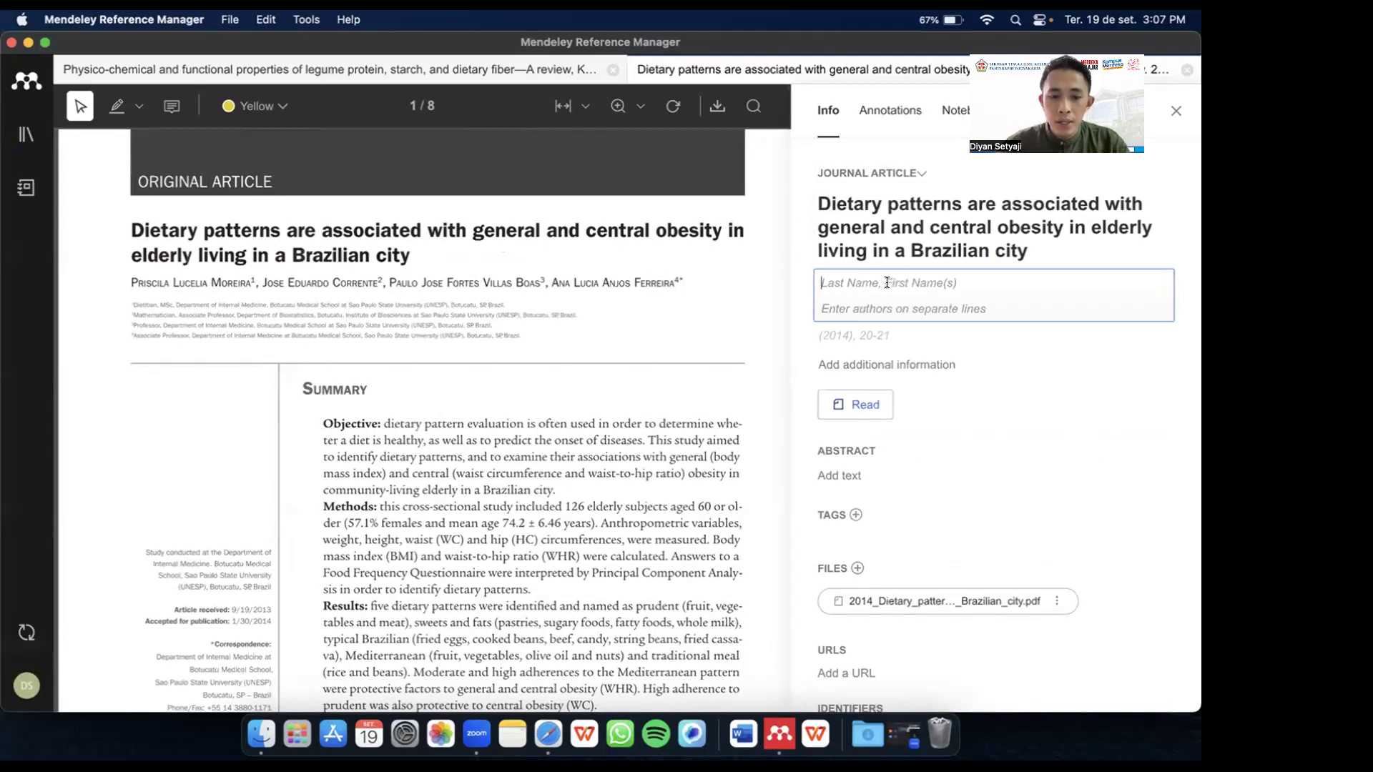
pyautogui.write('Moreira,')
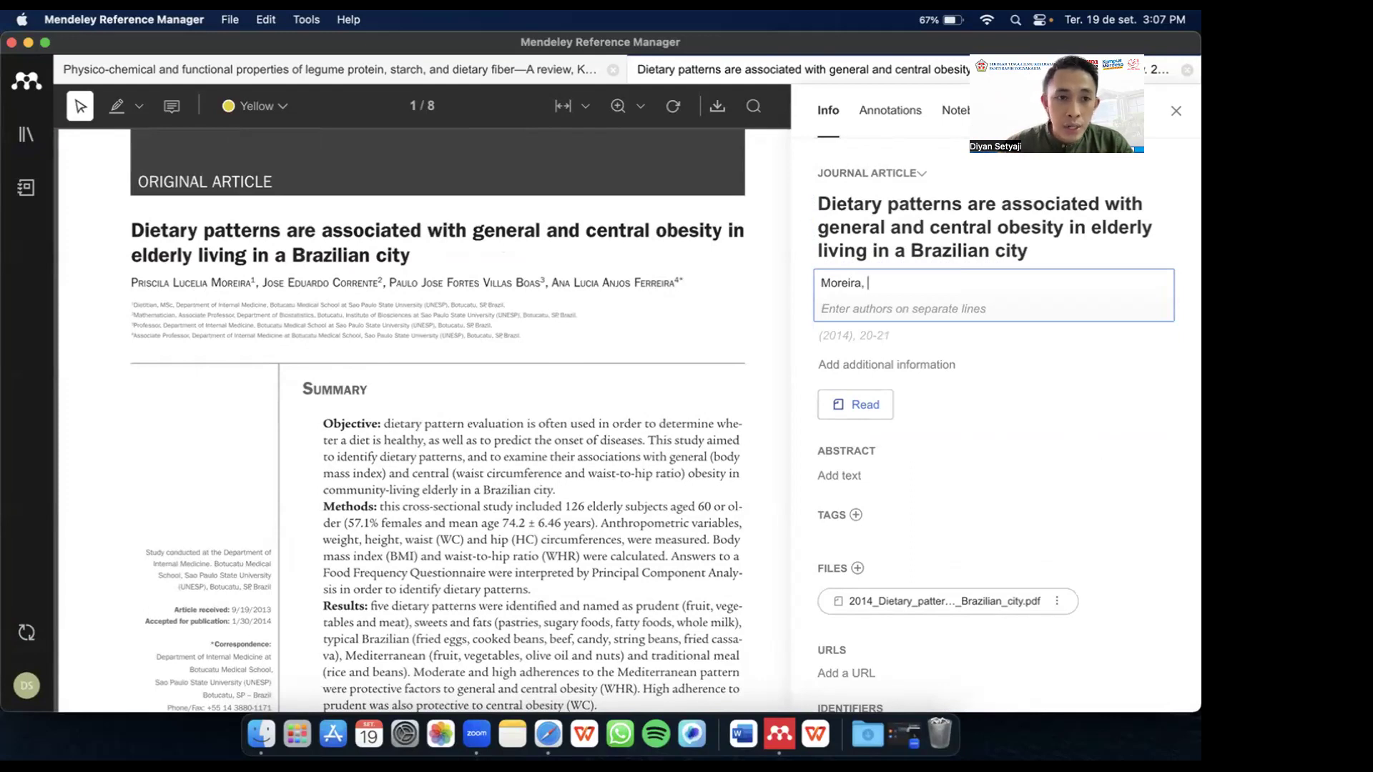
pyautogui.write('P')
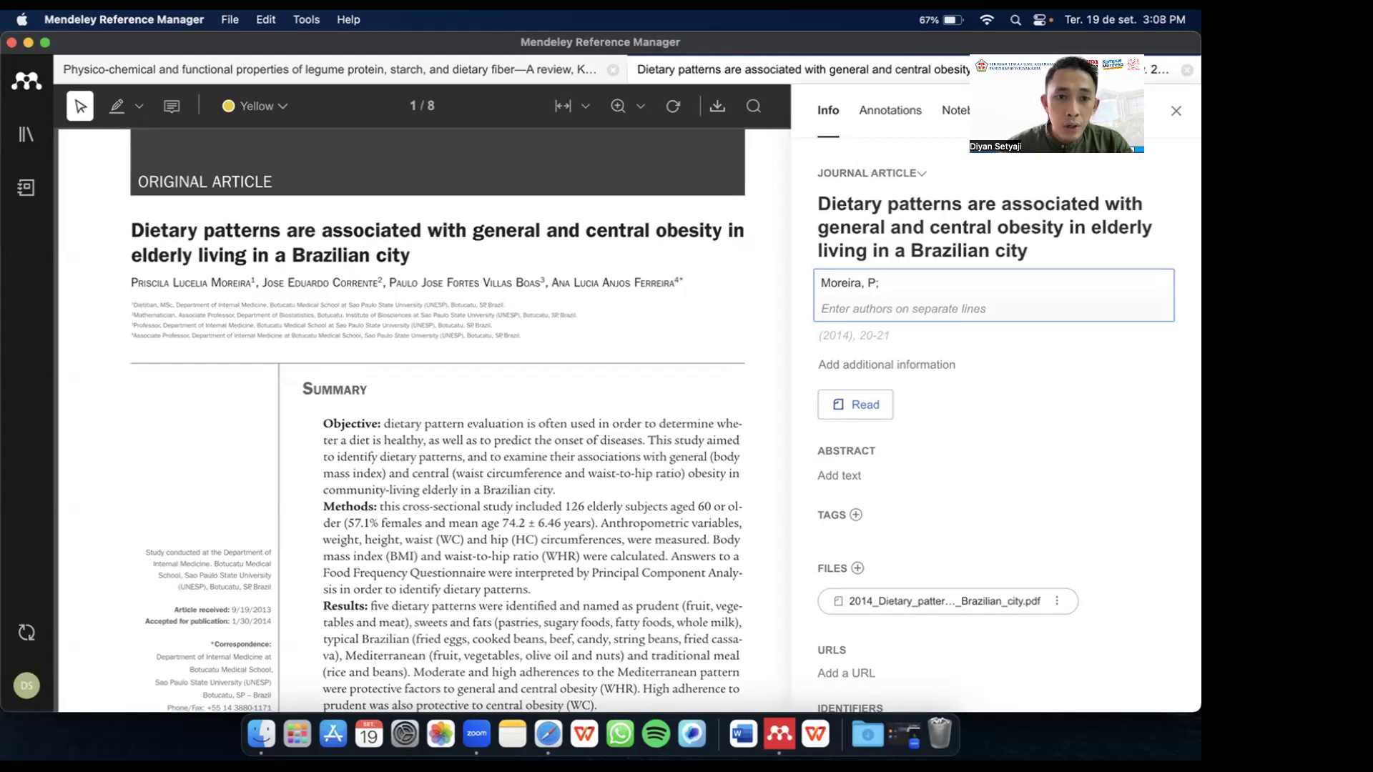
pyautogui.write('; Corrente, J')
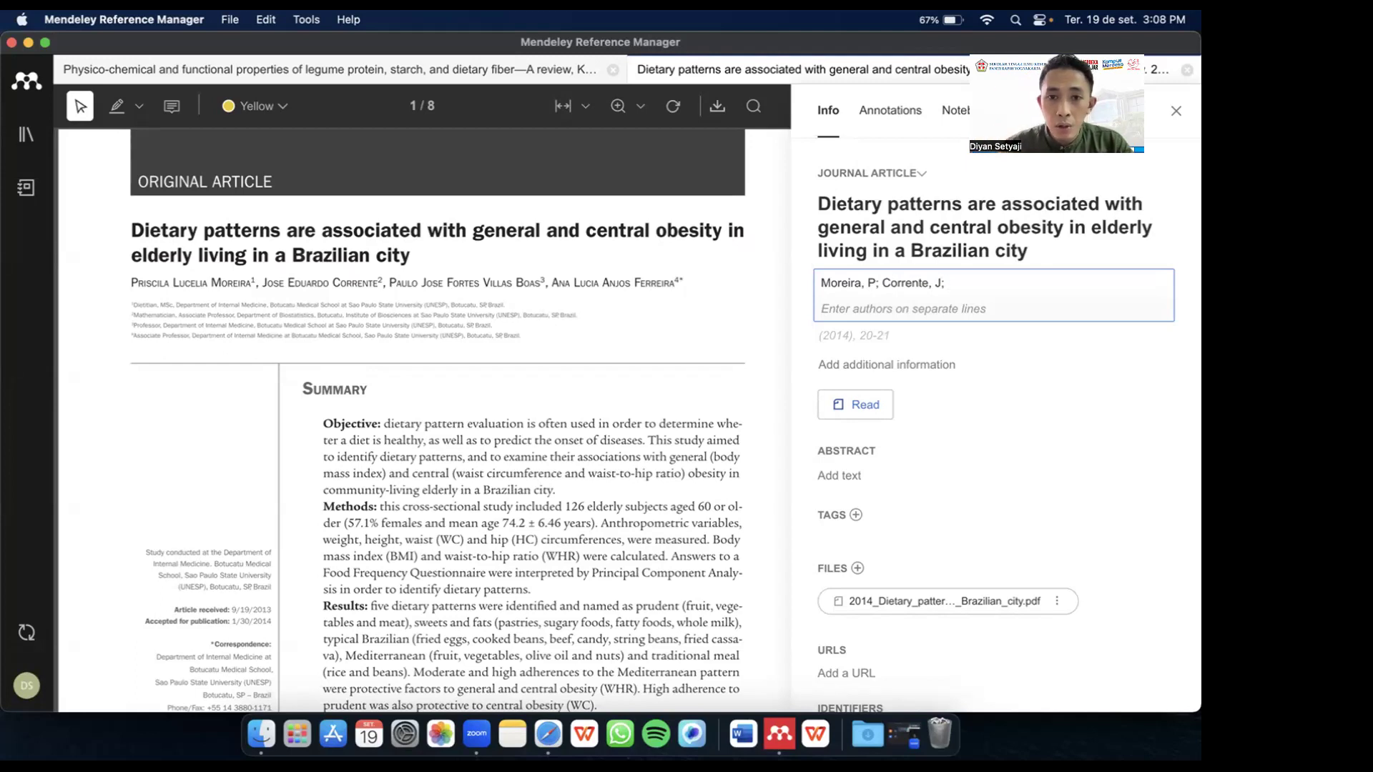
pyautogui.write('oas P')
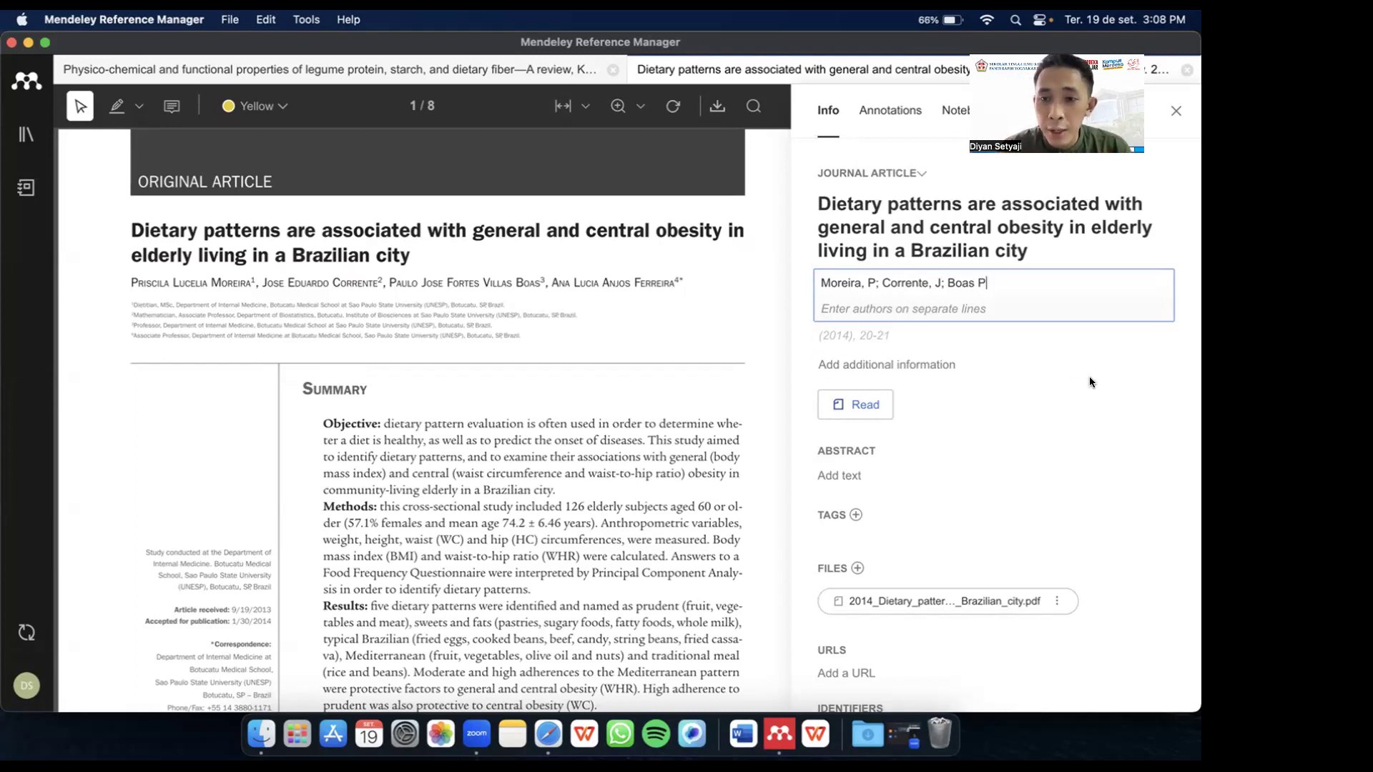
pyautogui.click(1059, 413)
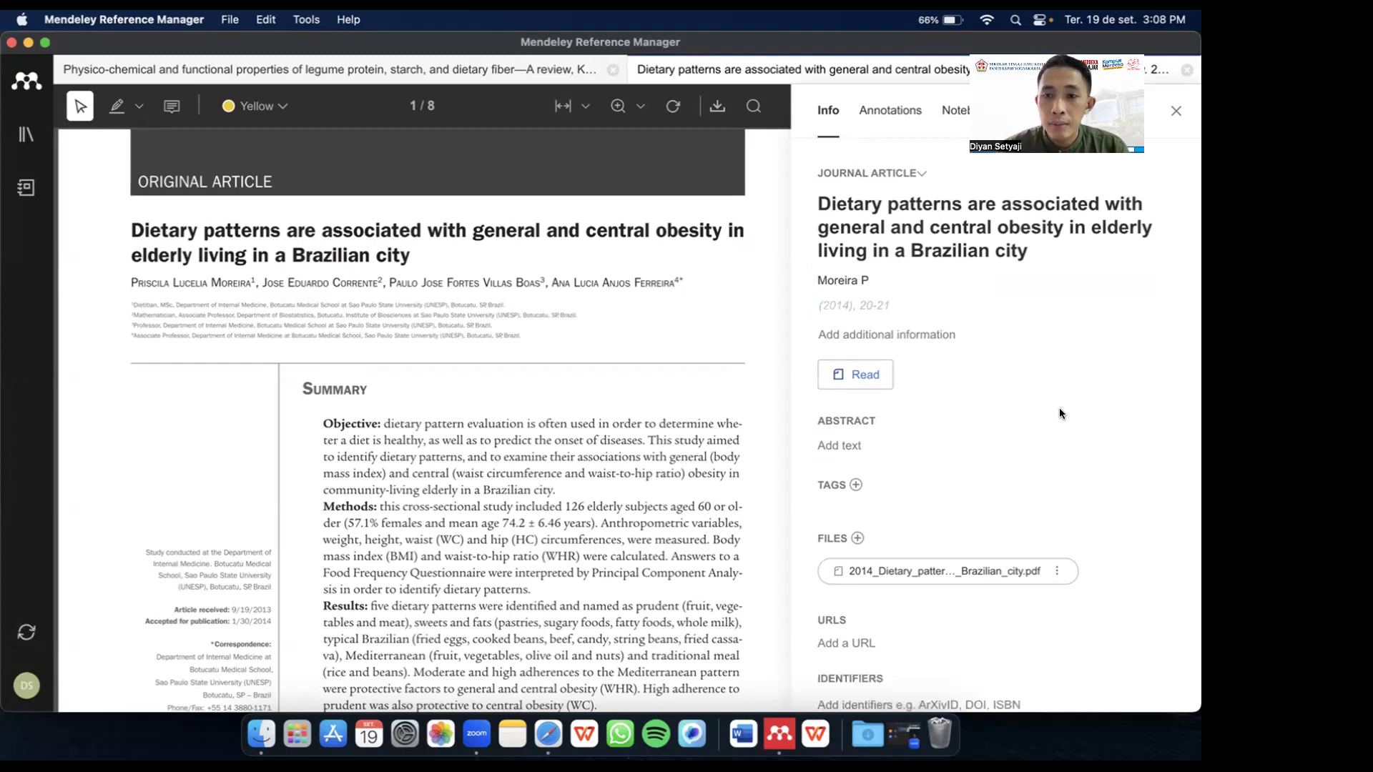
# Step: Try ending the single-line author entry with a line break so that all three authors are accepted
pyautogui.click(848, 281)
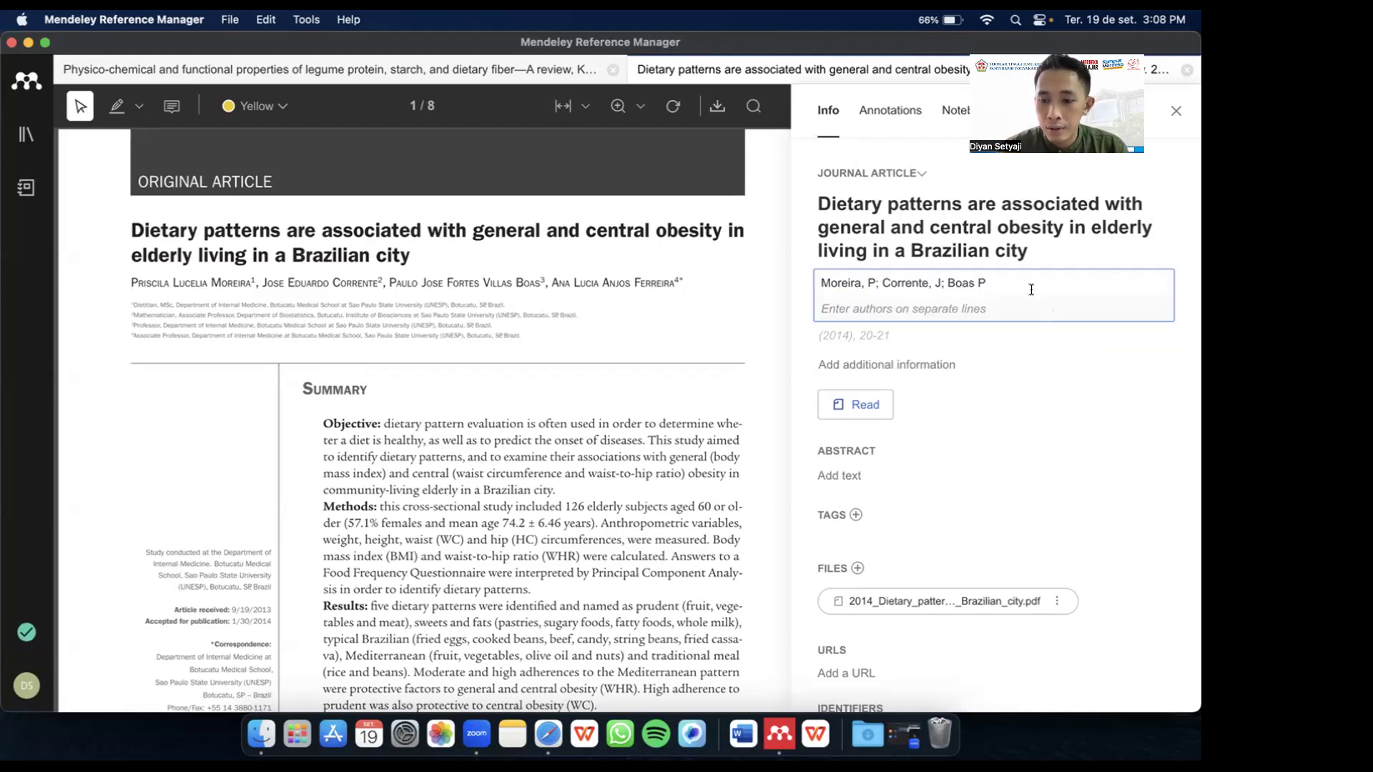
pyautogui.press('Return')
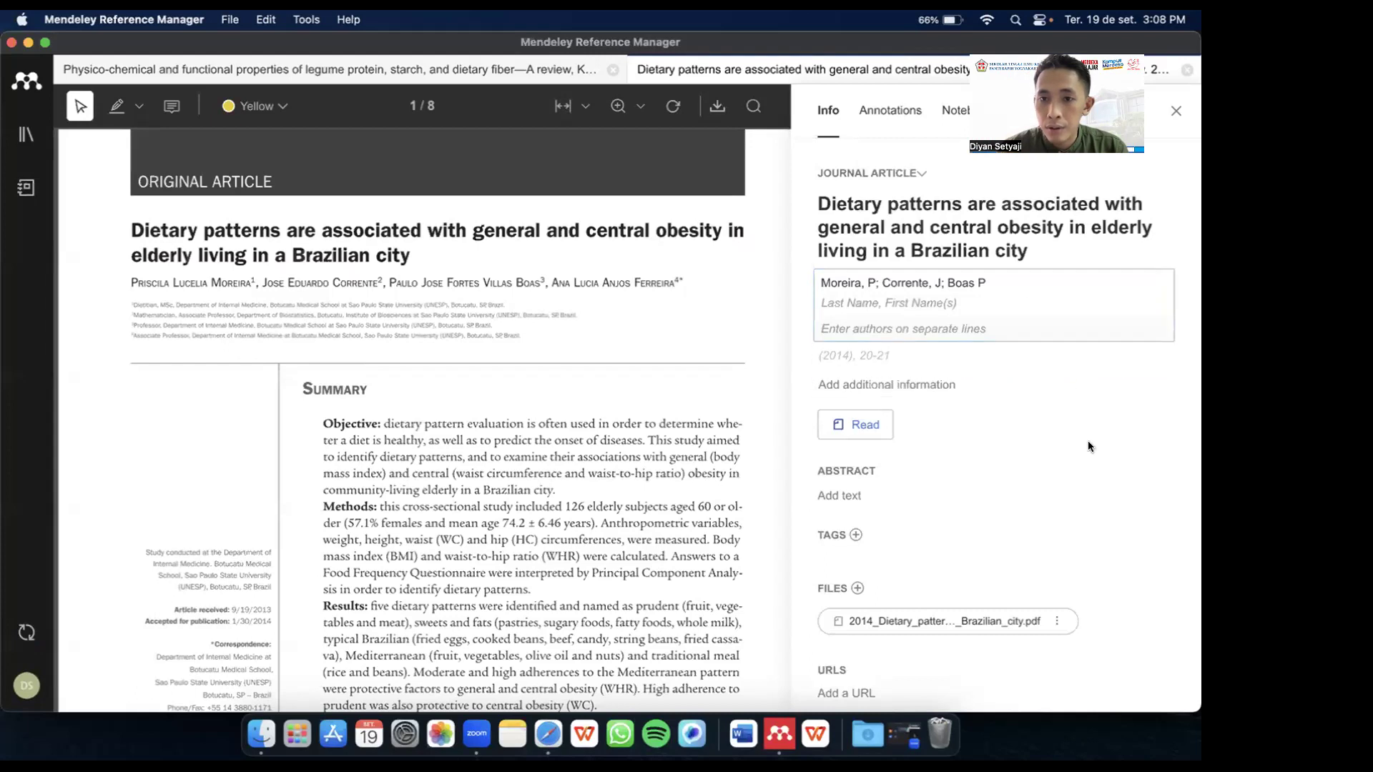
pyautogui.click(1087, 440)
# Step: Move the second and third authors to a new line in the author entry and remove the leading semicolon
pyautogui.click(870, 279)
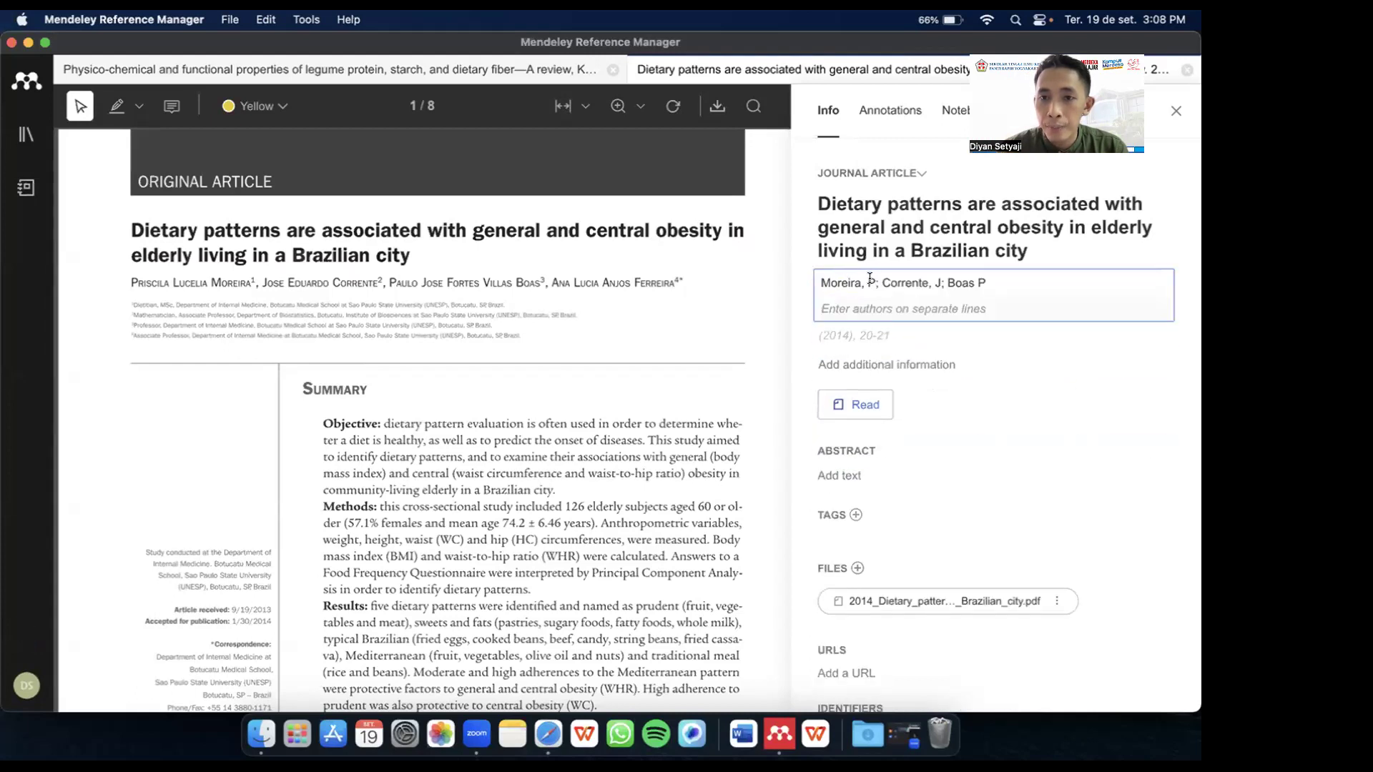
pyautogui.moveTo(877, 283); pyautogui.dragTo(990, 284)
pyautogui.press('super+c')
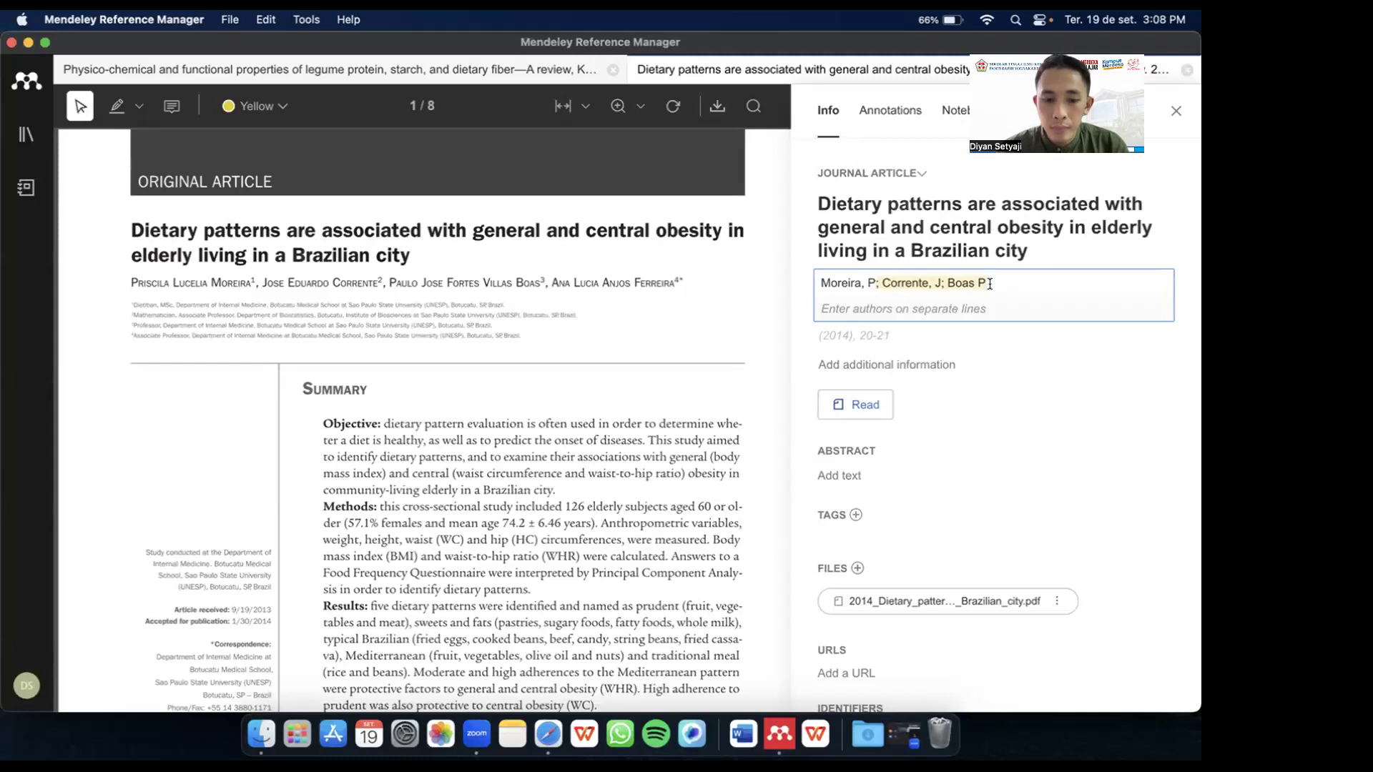
pyautogui.press('BackSpace')
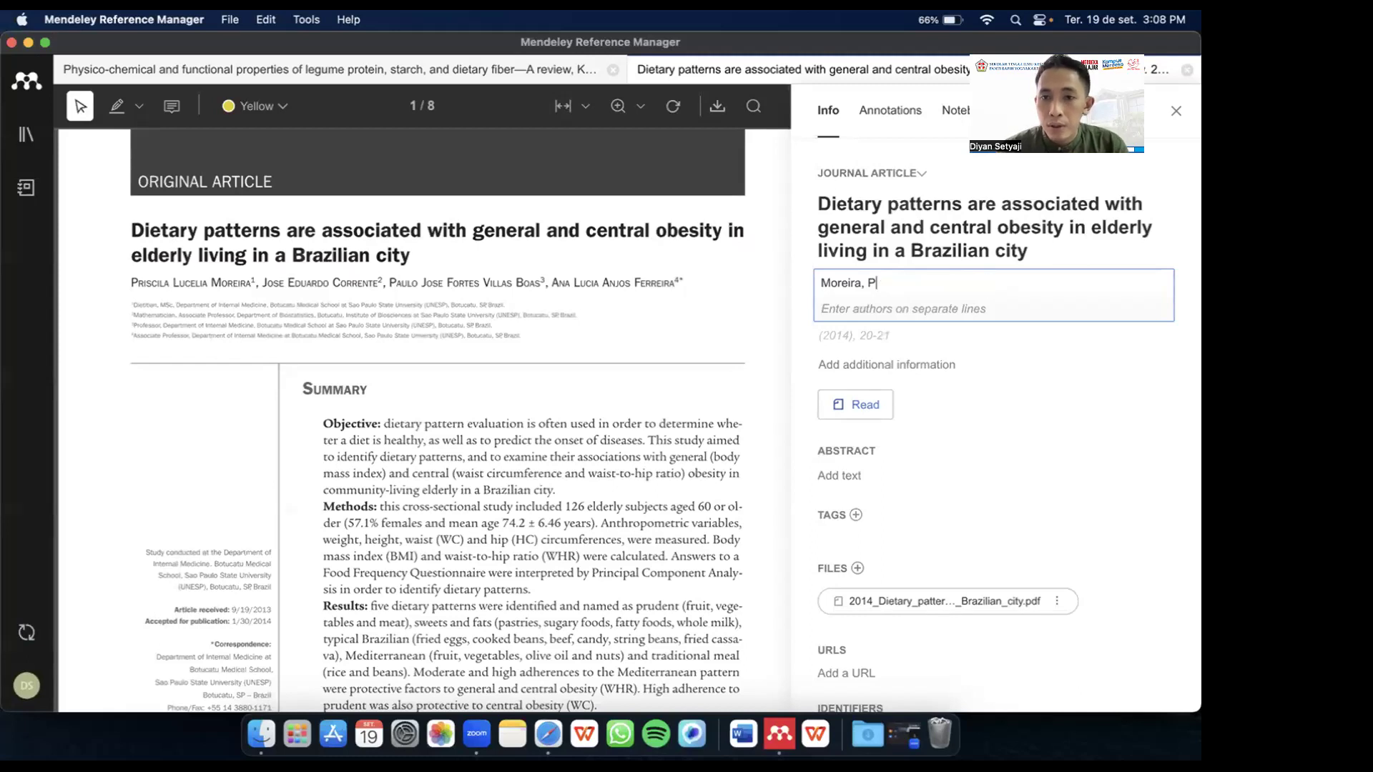
pyautogui.press('Return')
pyautogui.press('super+v')
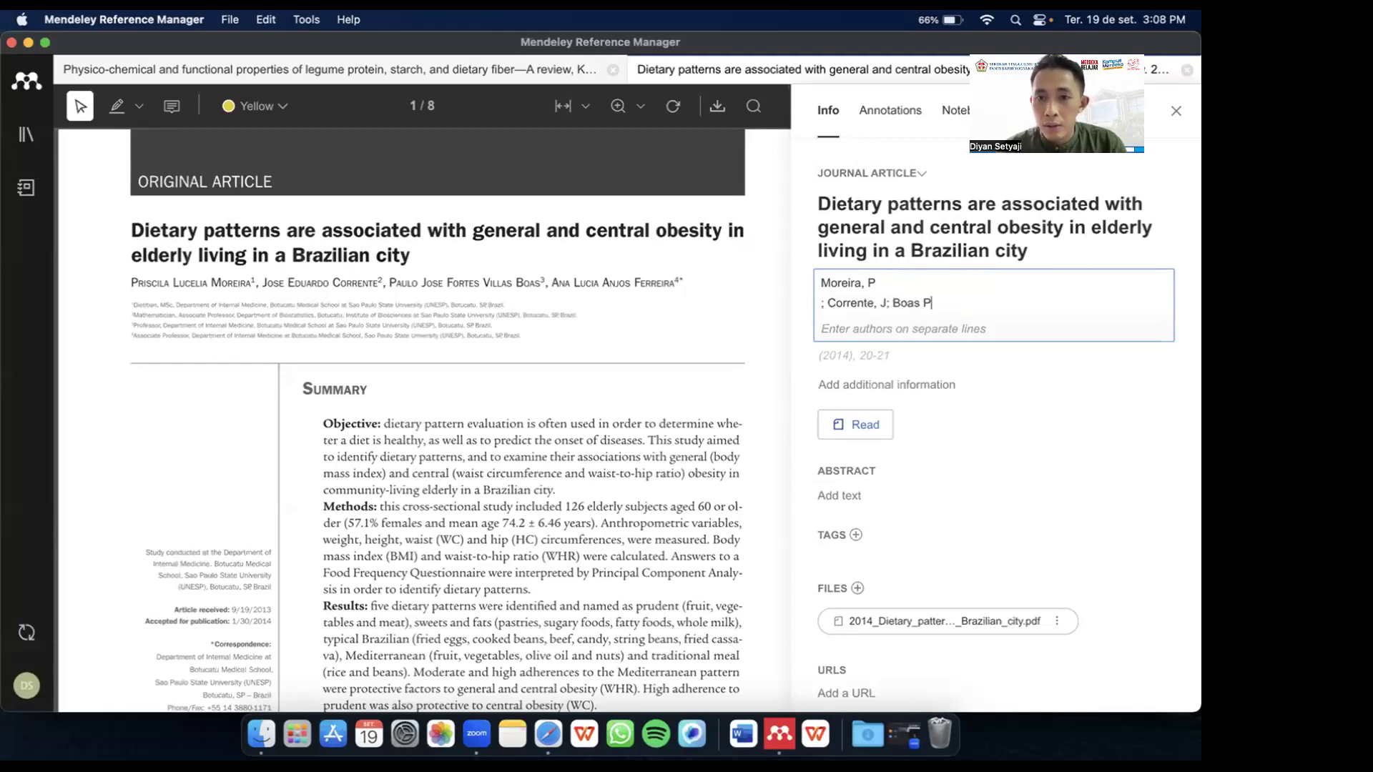
pyautogui.click(827, 303)
pyautogui.press('BackSpace')
pyautogui.press('BackSpace')
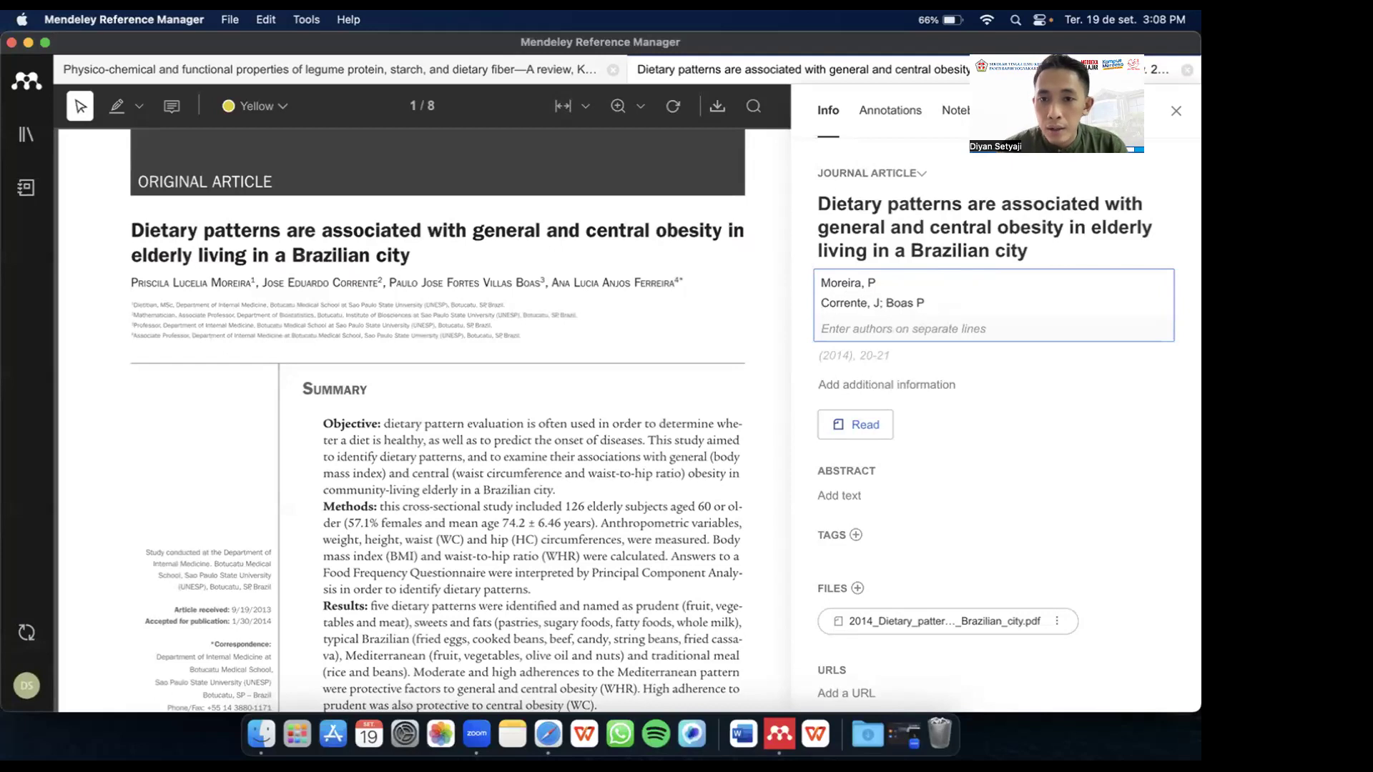
# Step: Put the third author on a separate line with a comma after the last name, and save the author list
pyautogui.moveTo(881, 303); pyautogui.dragTo(935, 301)
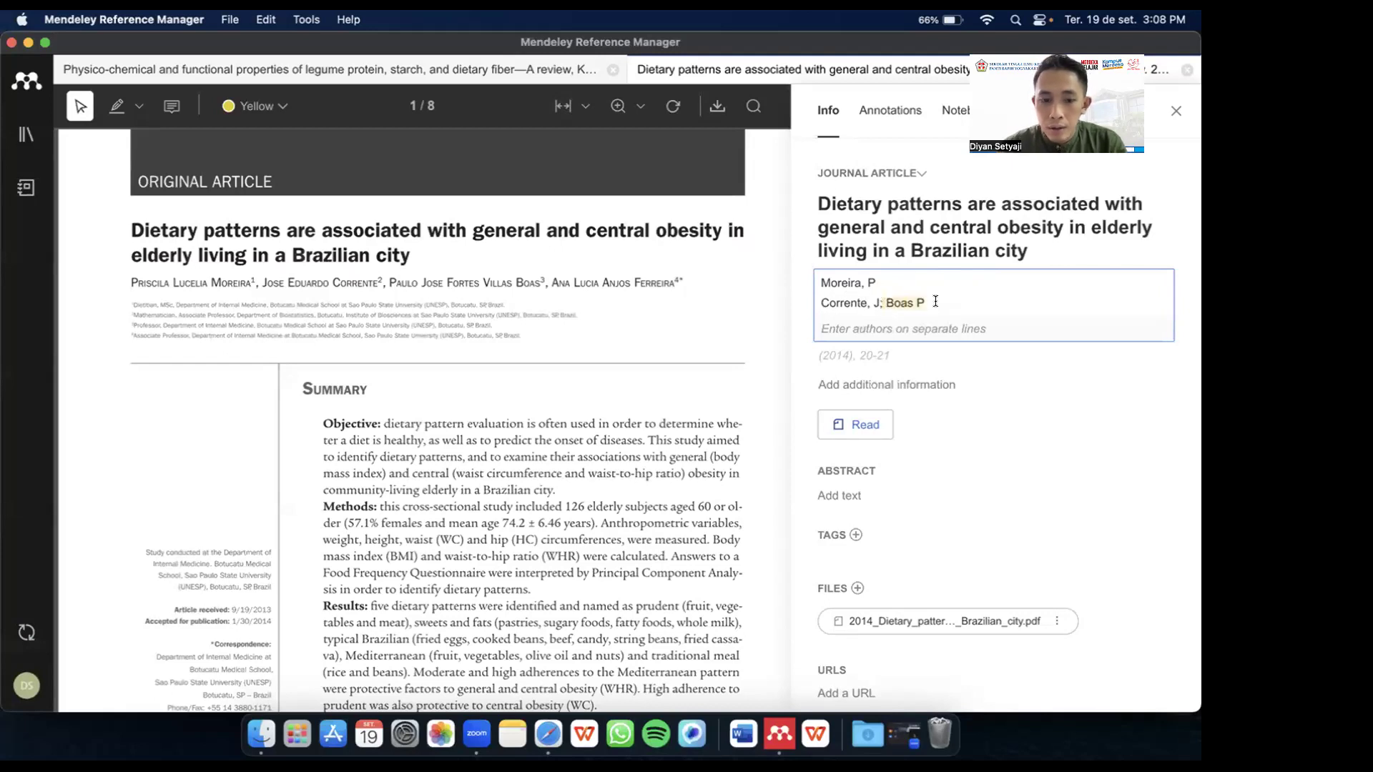
pyautogui.press('super+x')
pyautogui.press('Return')
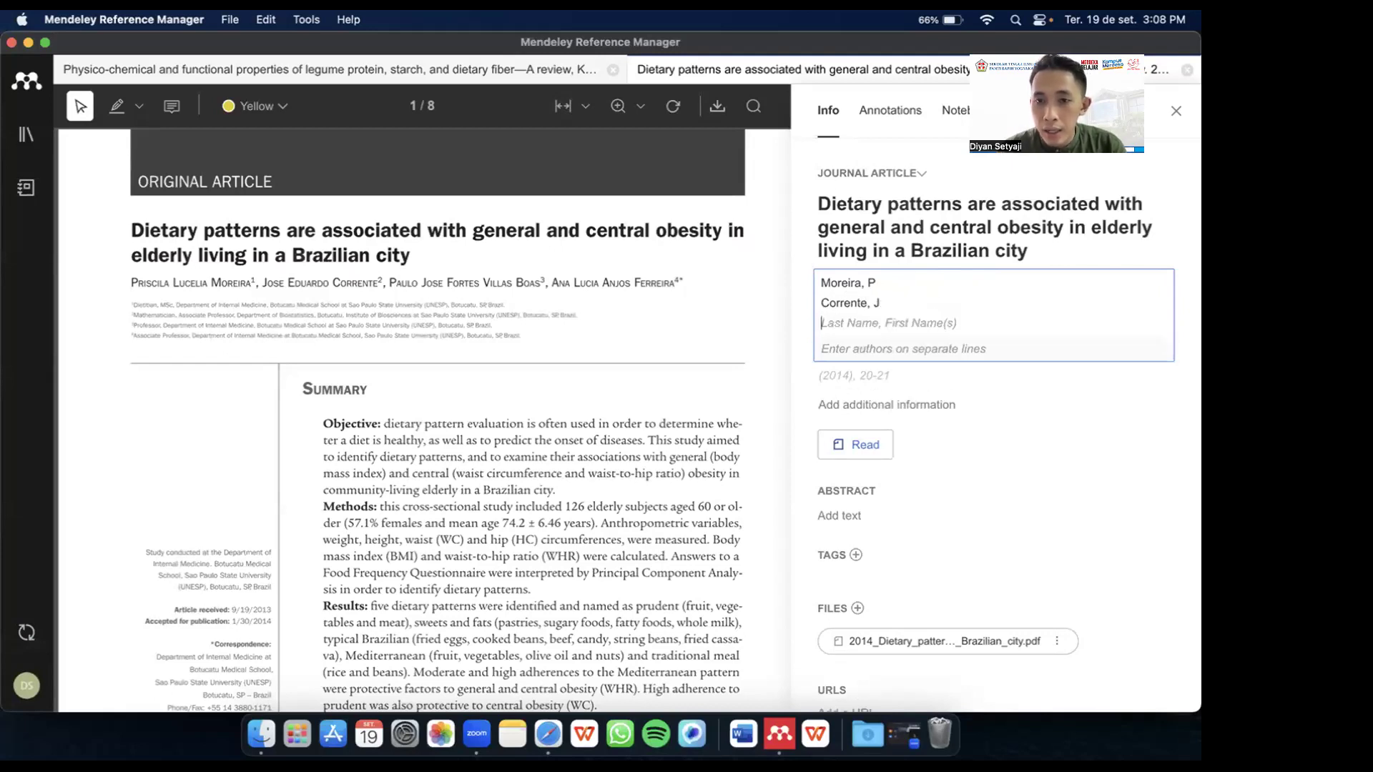
pyautogui.press('super+v')
pyautogui.press('Left')
pyautogui.press('Left')
pyautogui.press('Left')
pyautogui.press('Left')
pyautogui.press('BackSpace')
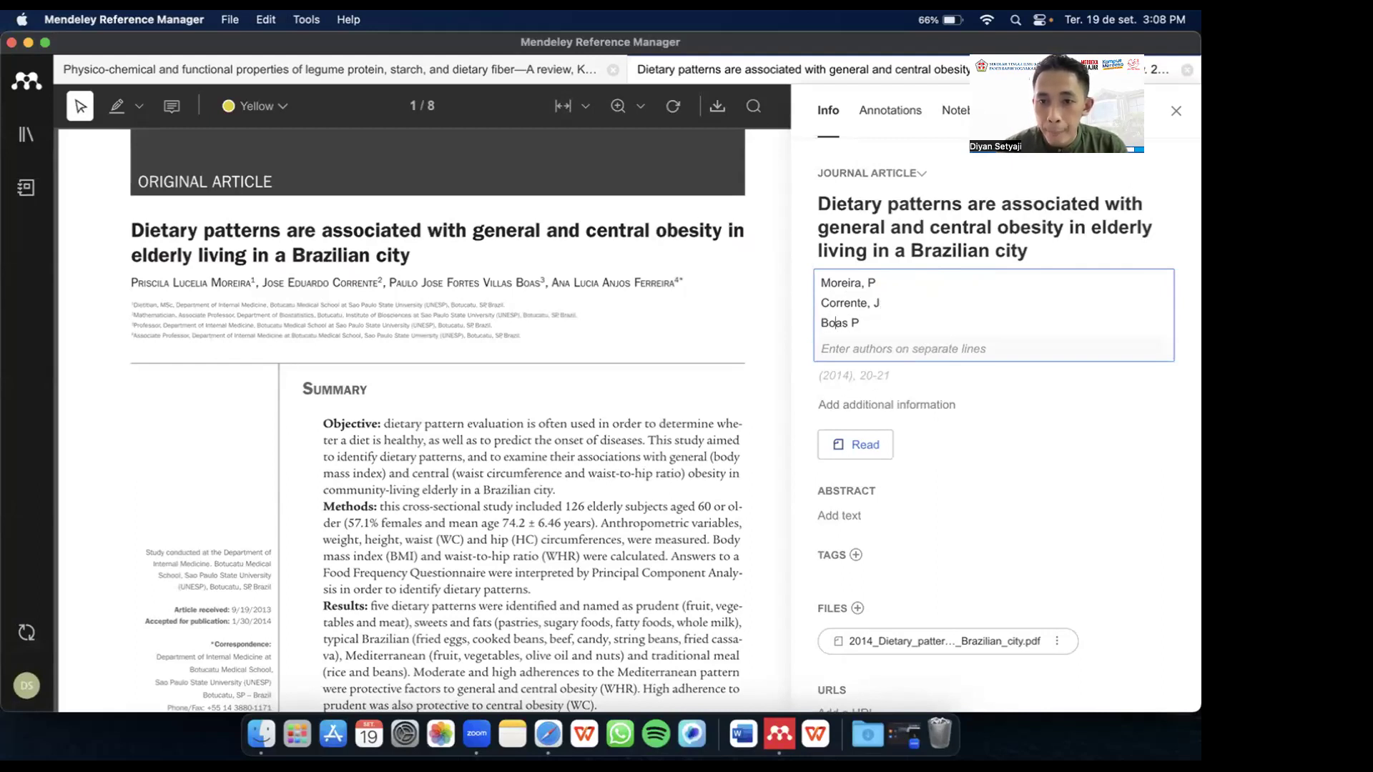
pyautogui.write(',')
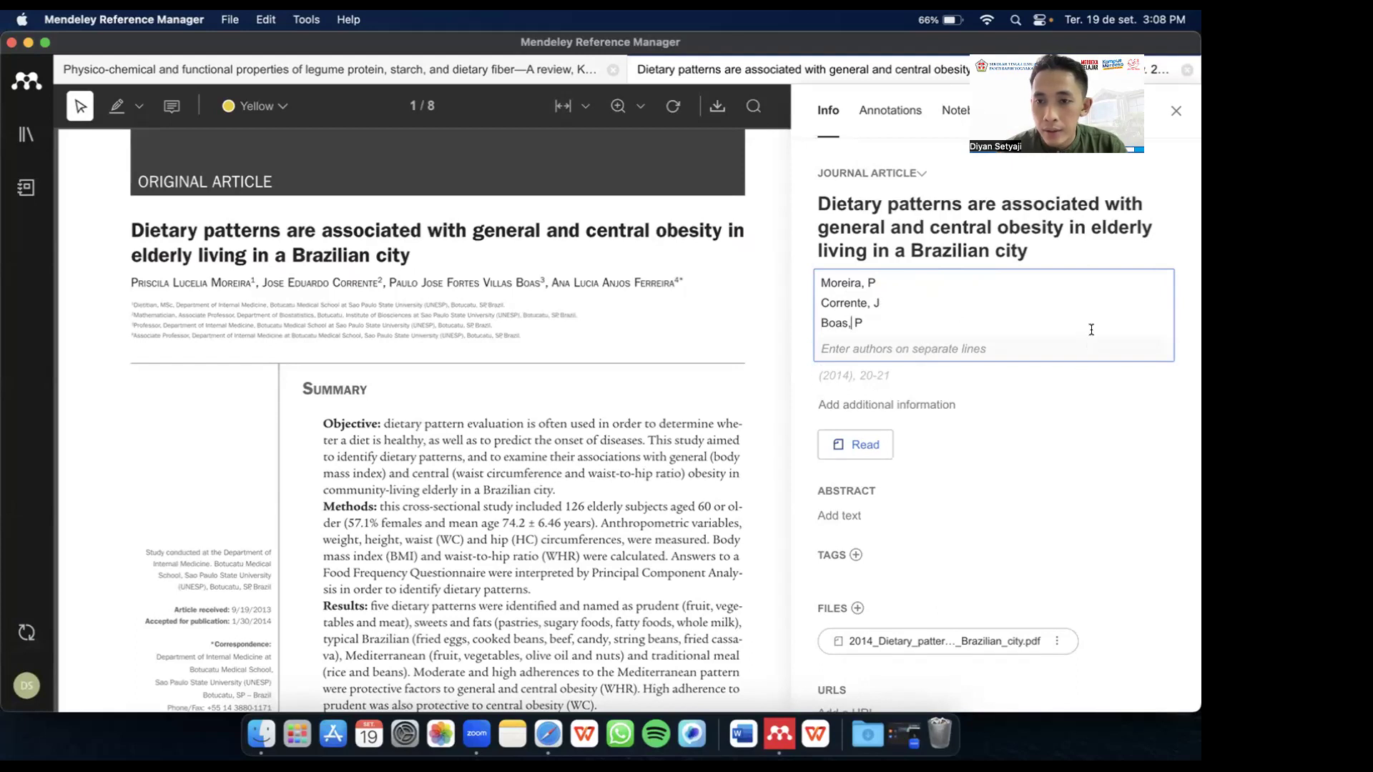
pyautogui.click(1110, 446)
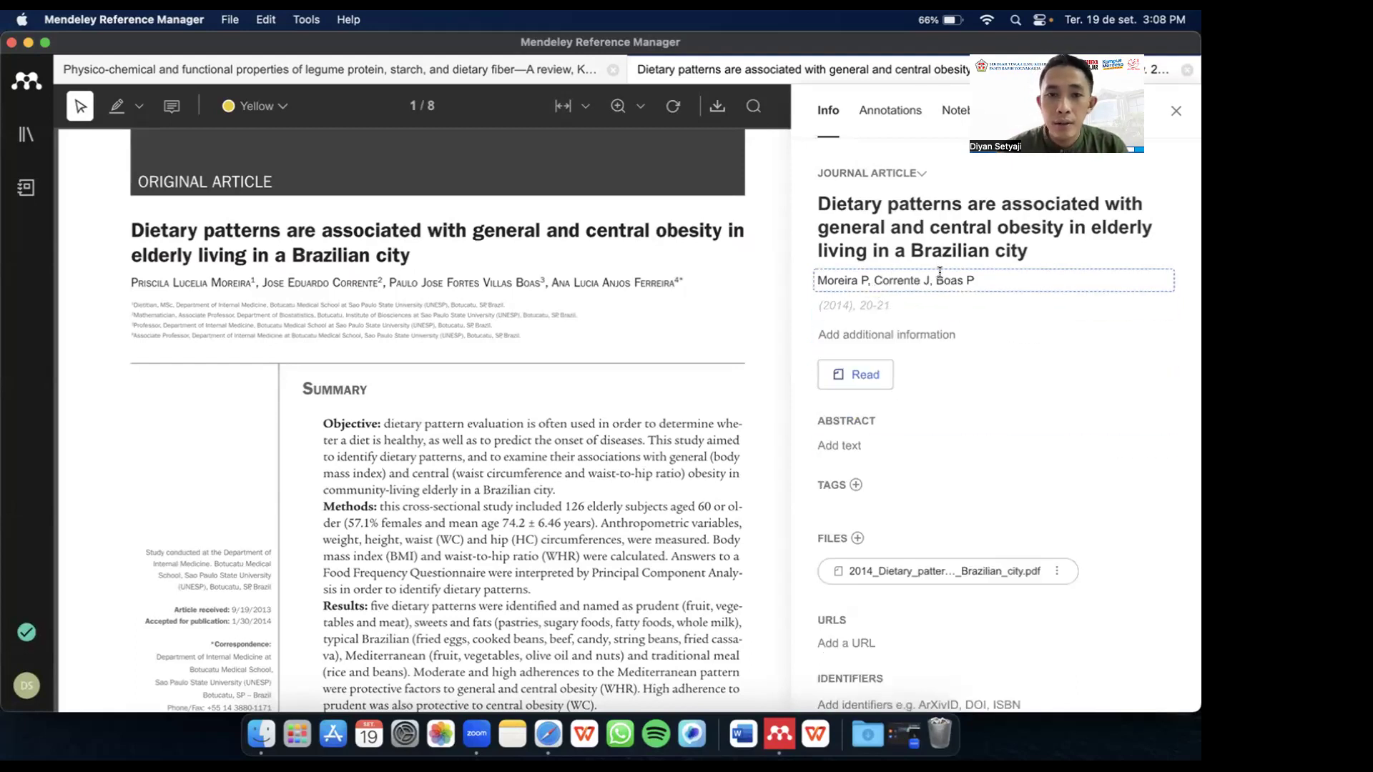
# Step: Find the journal citation in the footer of the PDF's first page and set the reference's journal to "Rev Assoc Med Bras"
pyautogui.scroll(1, 491, 257)
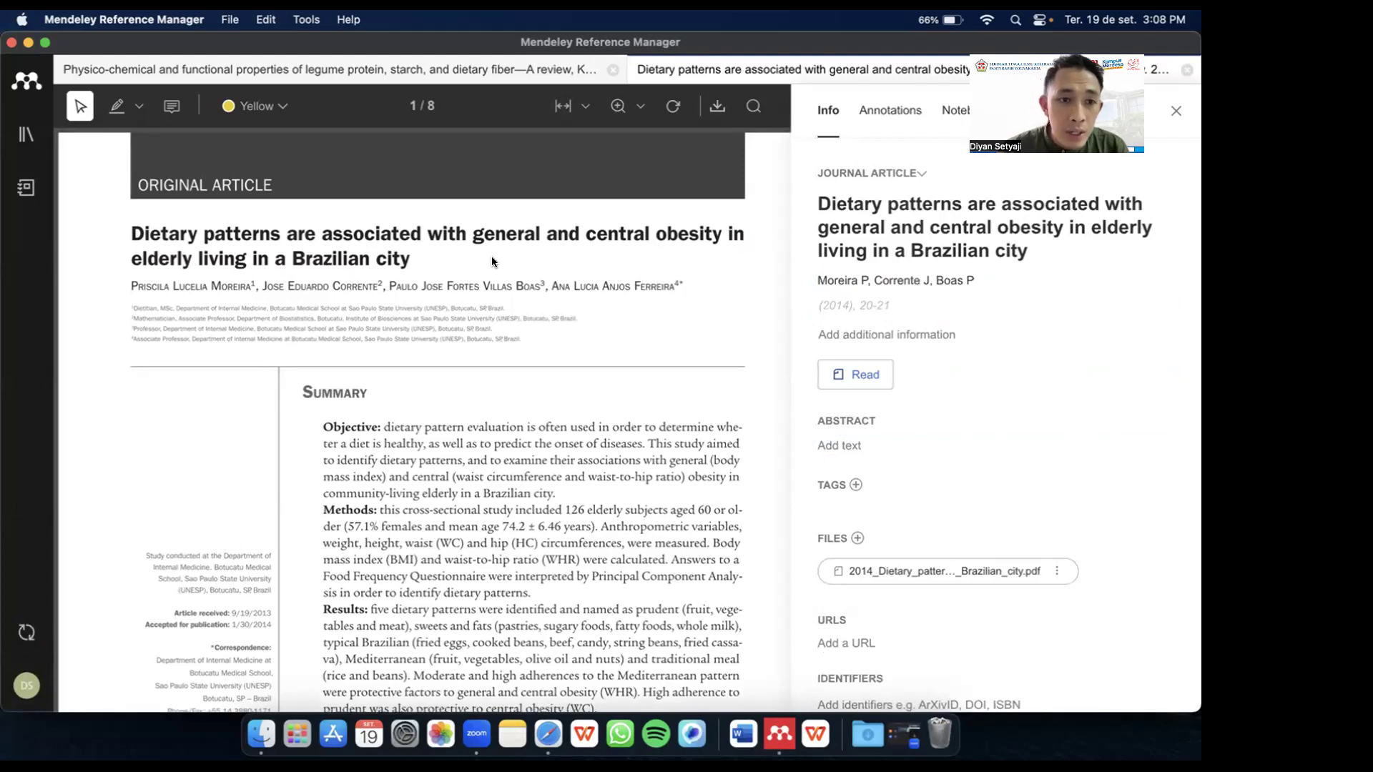
pyautogui.scroll(-5, 491, 259)
pyautogui.scroll(-4, 492, 257)
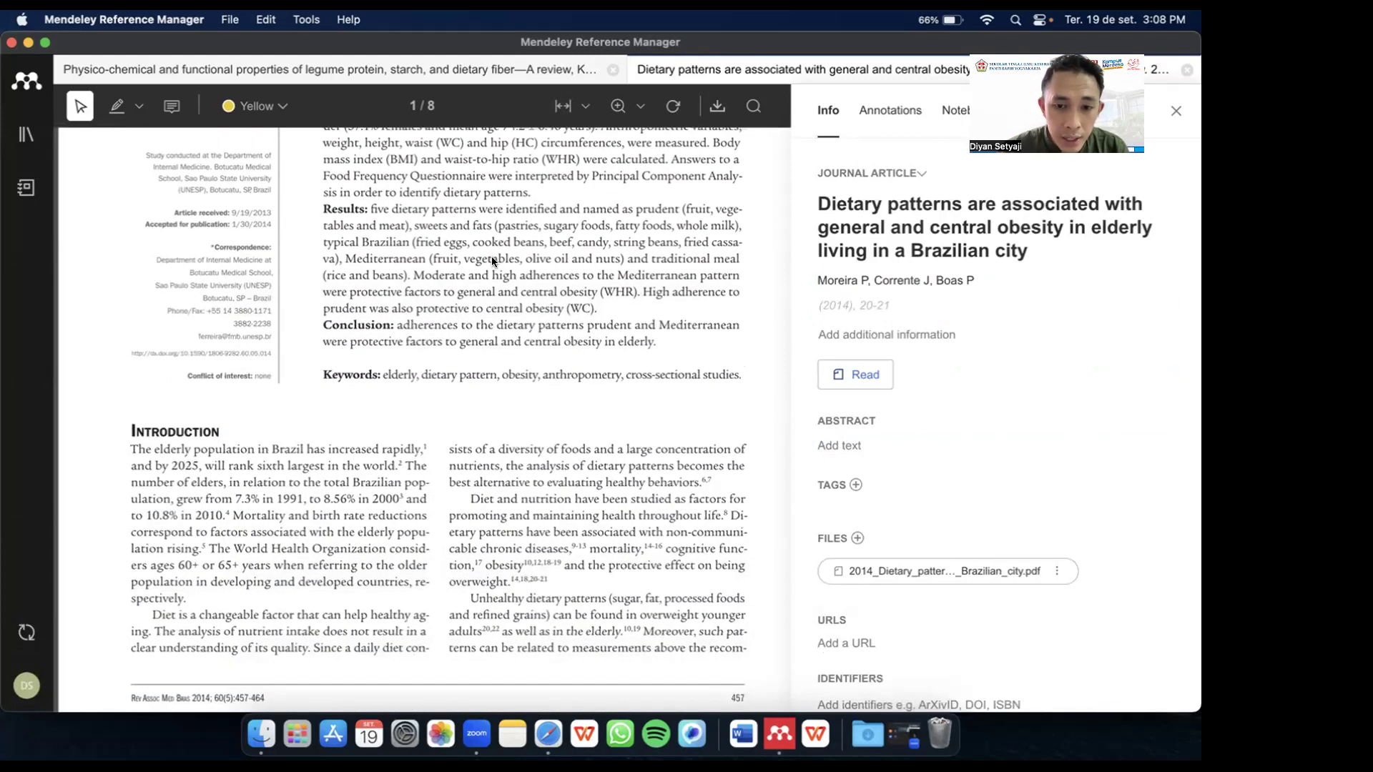
pyautogui.scroll(-1, 127, 647)
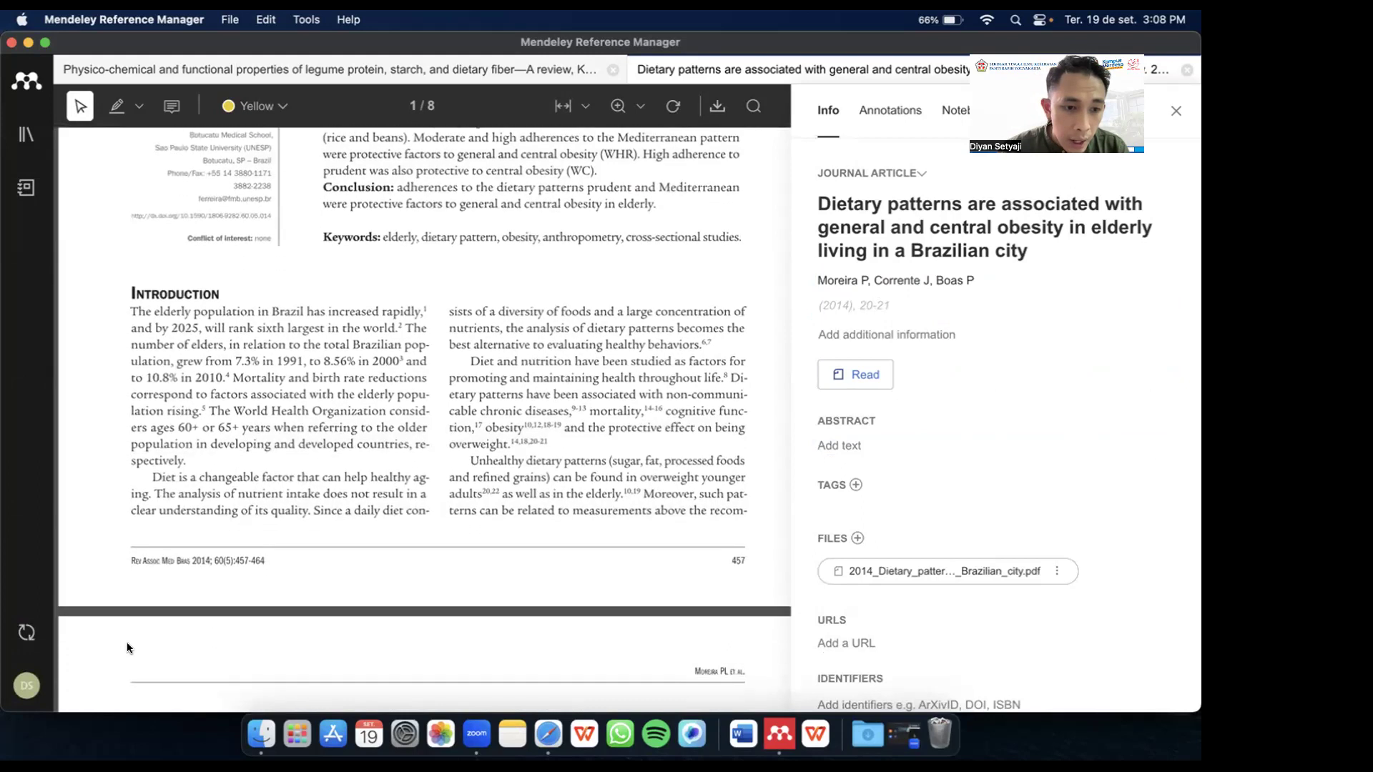
pyautogui.moveTo(130, 559); pyautogui.dragTo(185, 565)
pyautogui.click(243, 559)
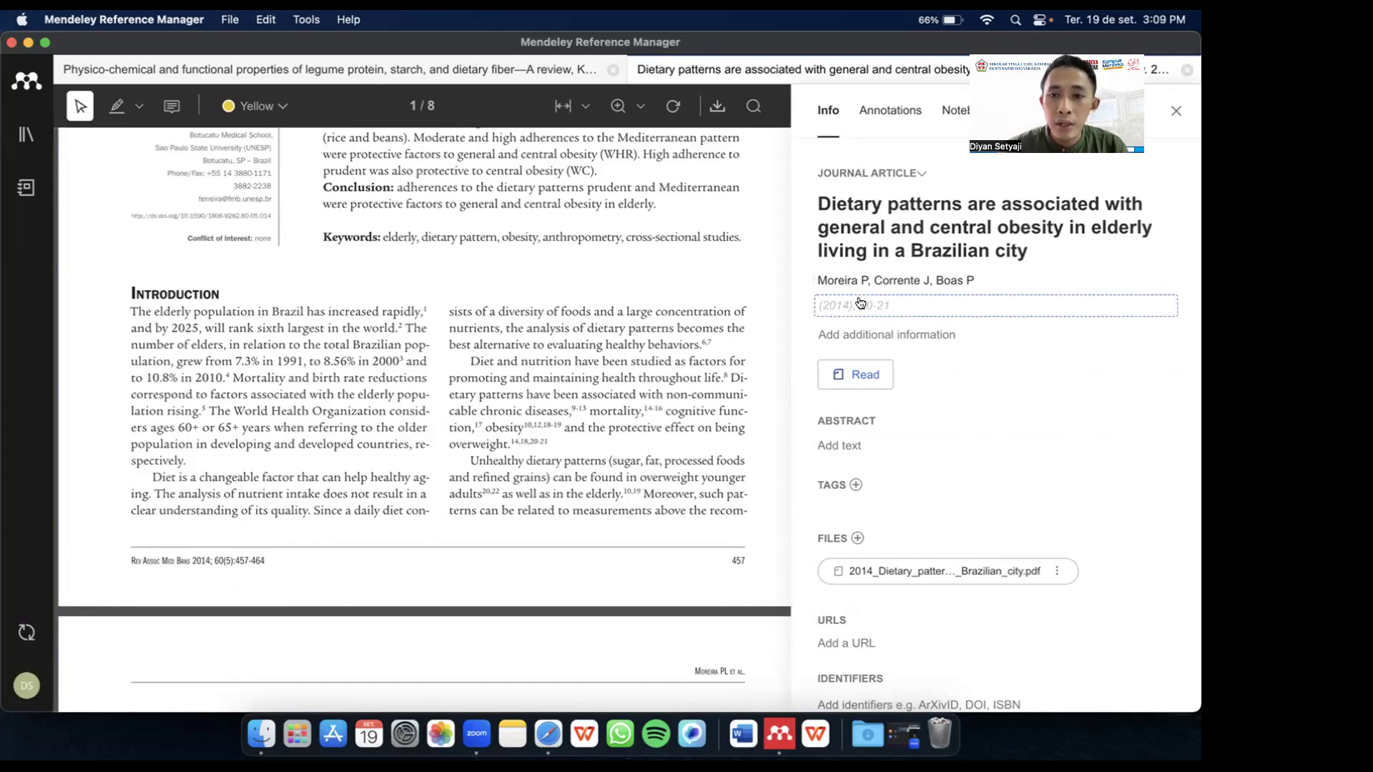
pyautogui.click(833, 306)
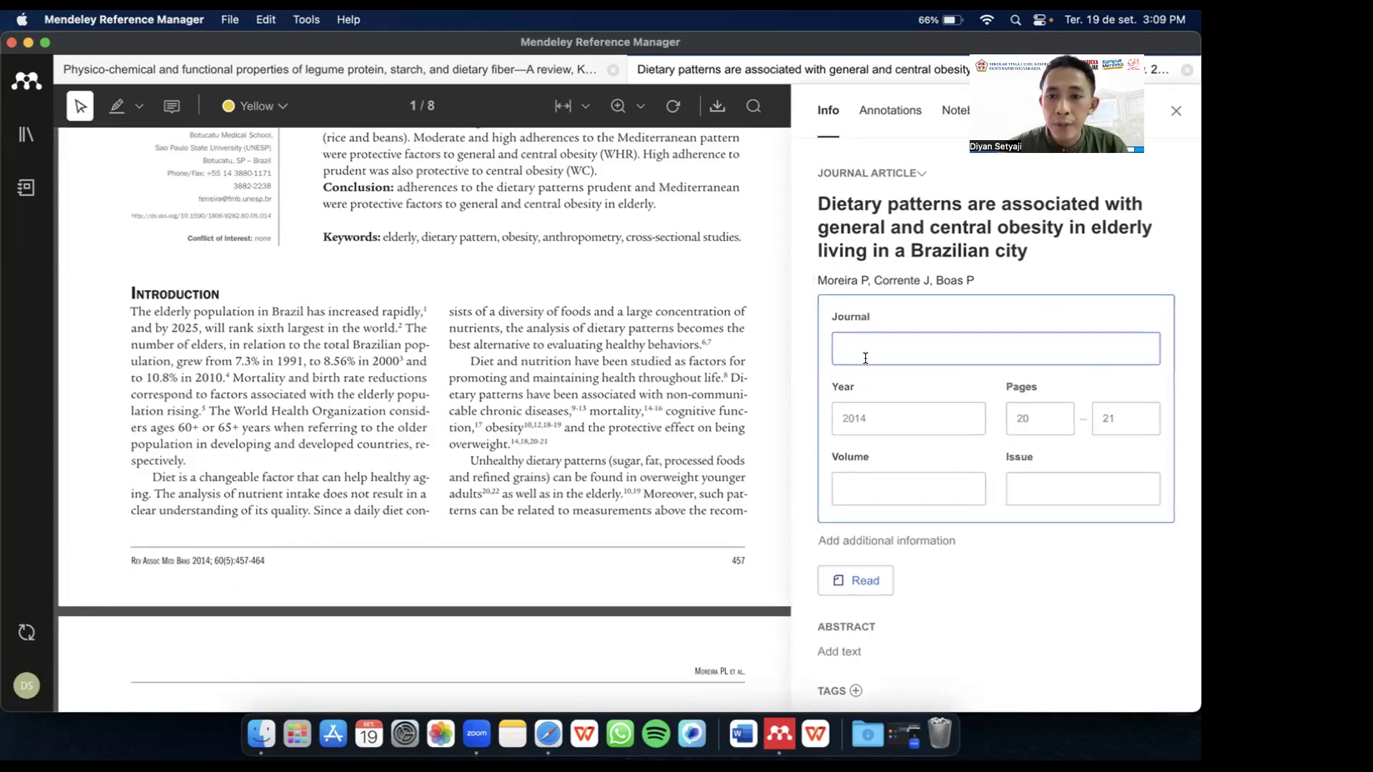
pyautogui.write('Rev')
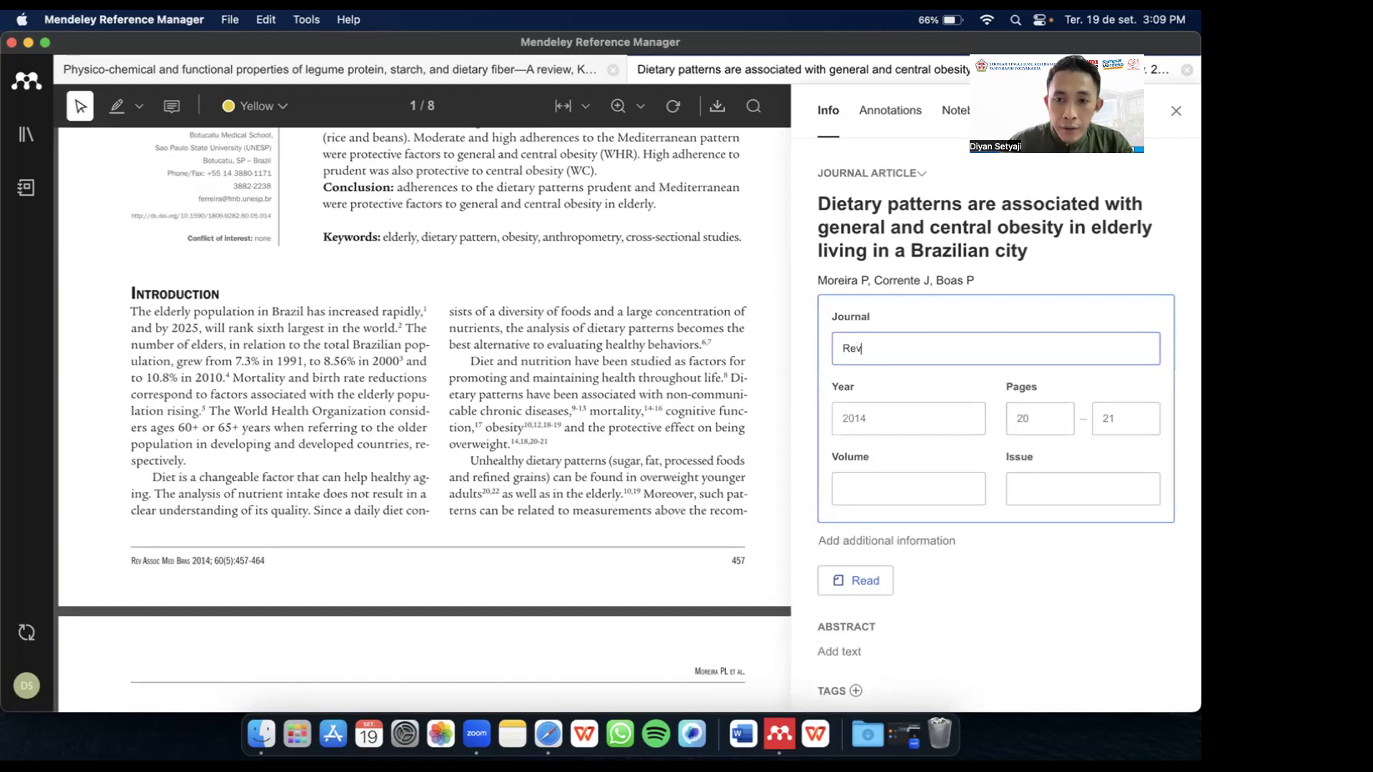
pyautogui.write(' Asso')
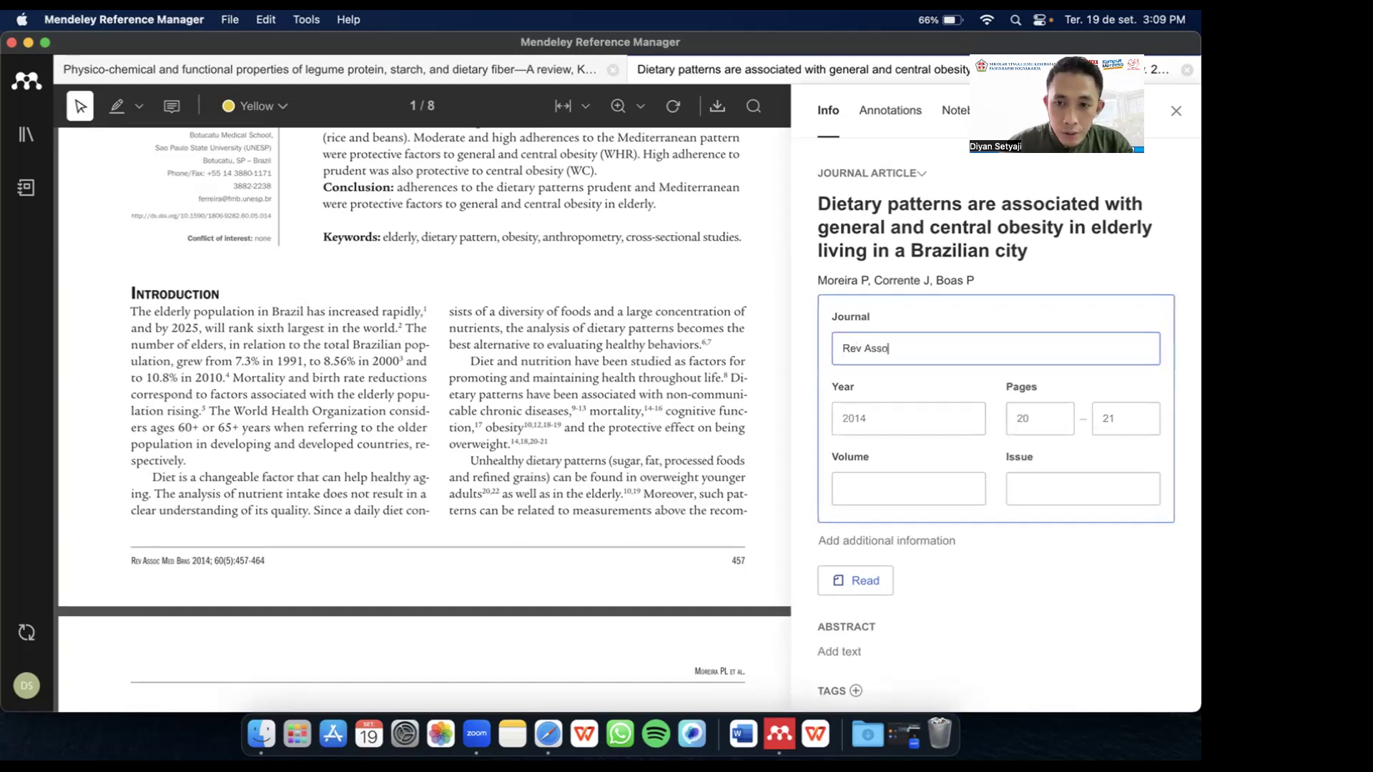
pyautogui.write('c Med Bras')
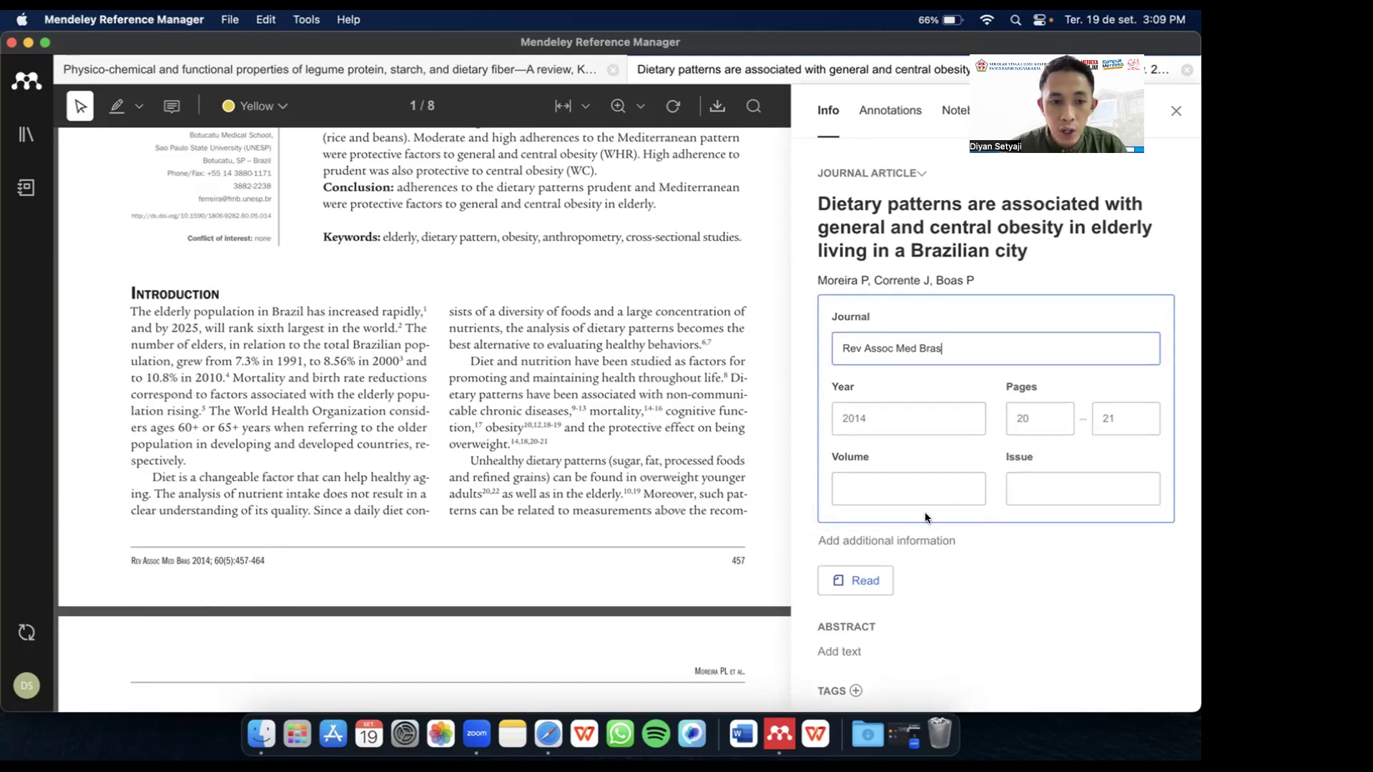
# Step: Set the reference's volume to 60 and its issue to 5
pyautogui.click(857, 485)
pyautogui.write('60')
pyautogui.click(1095, 488)
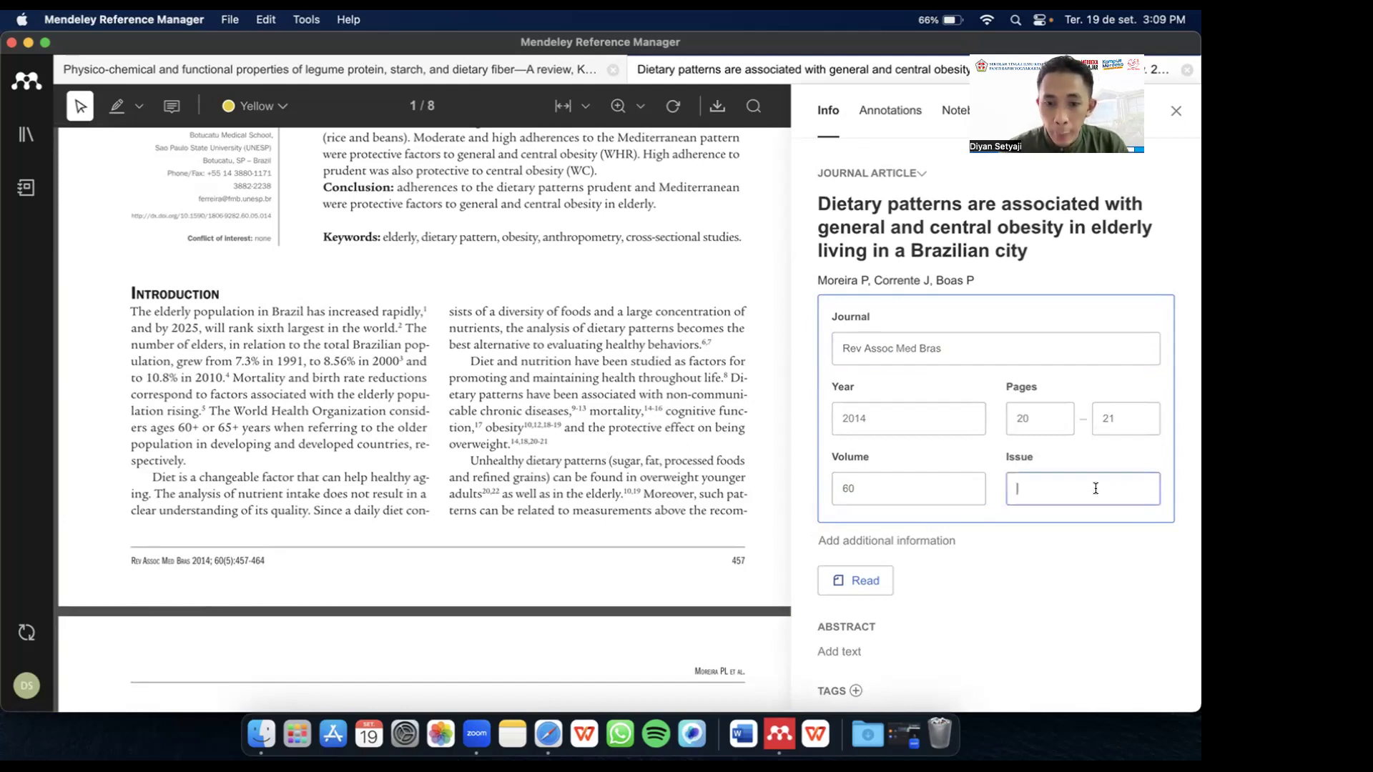
pyautogui.write('5')
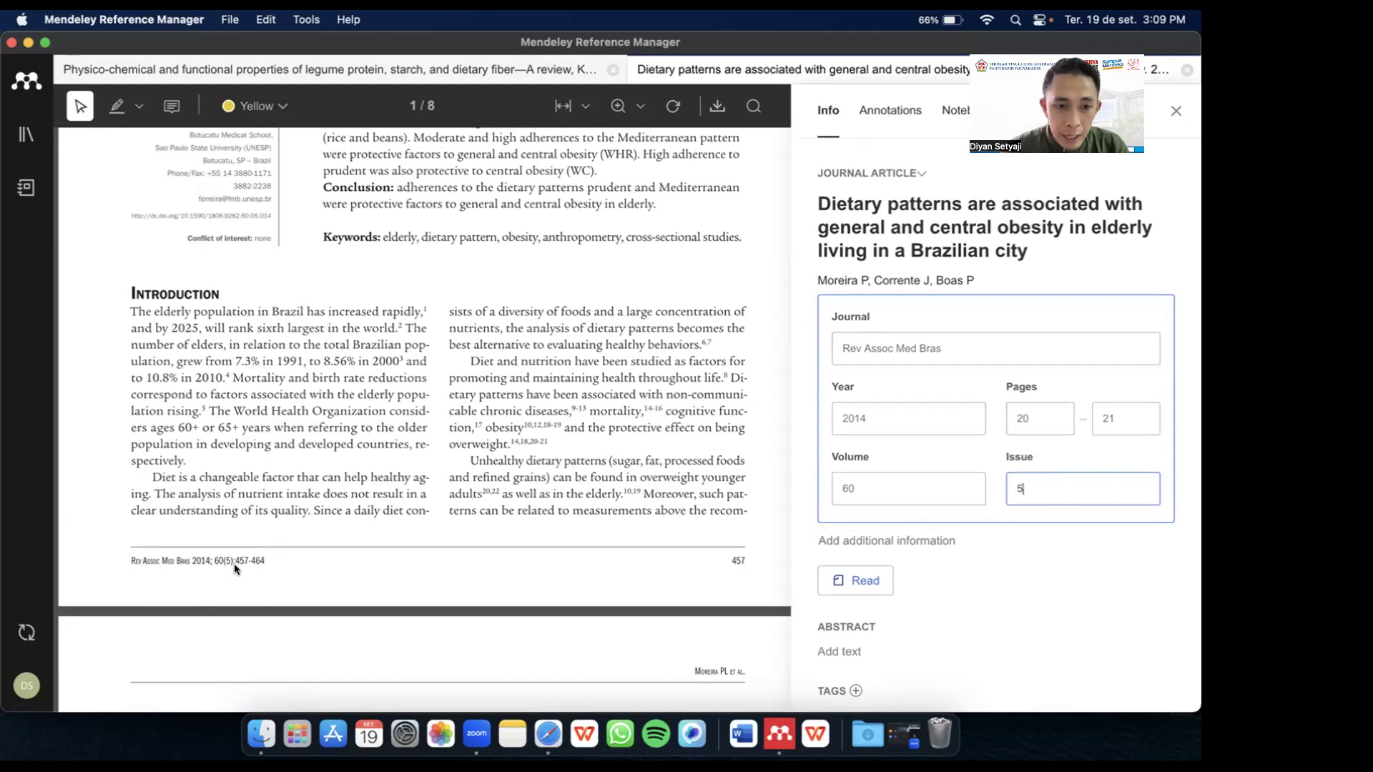
# Step: Replace the reference's page range with 457 to 464 and save the journal details
pyautogui.click(1041, 419)
pyautogui.press('BackSpace')
pyautogui.press('BackSpace')
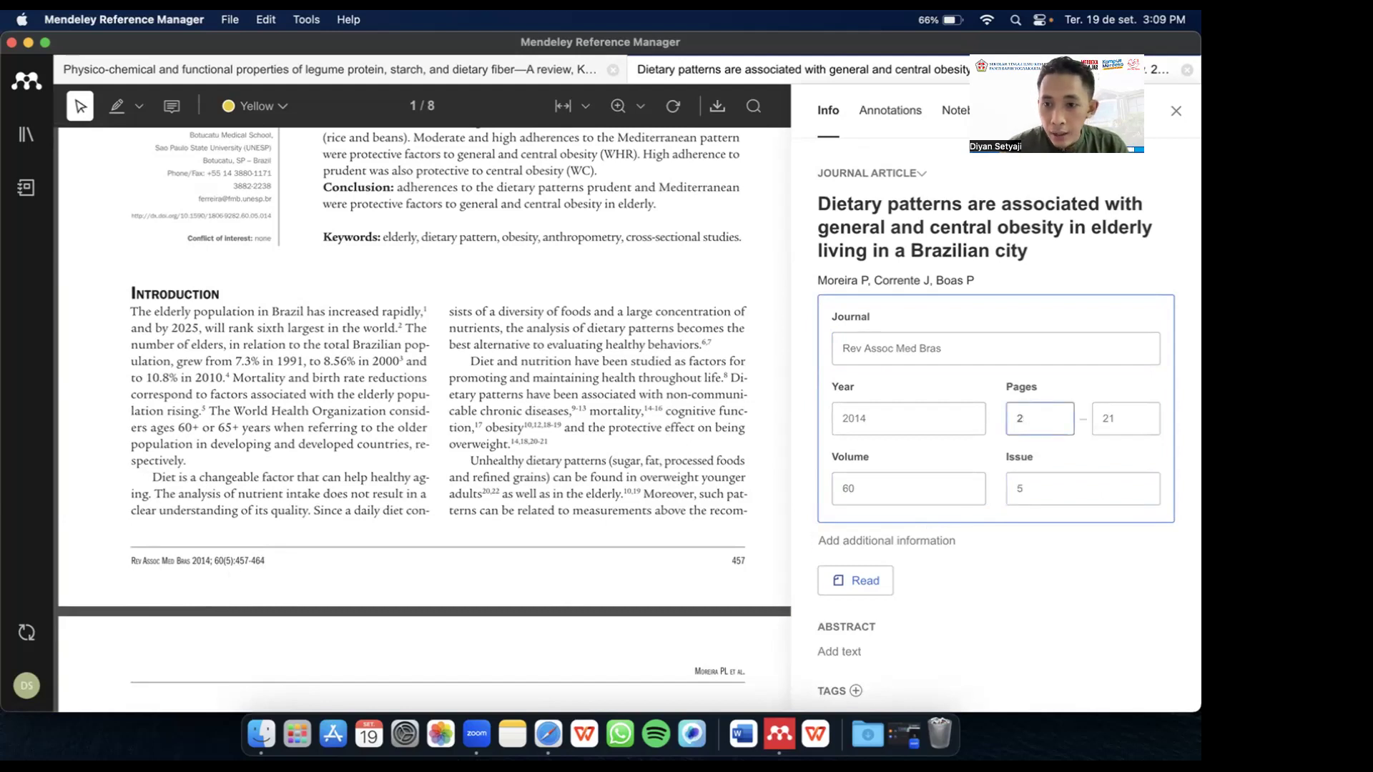
pyautogui.write('457')
pyautogui.click(1103, 413)
pyautogui.press('BackSpace')
pyautogui.press('BackSpace')
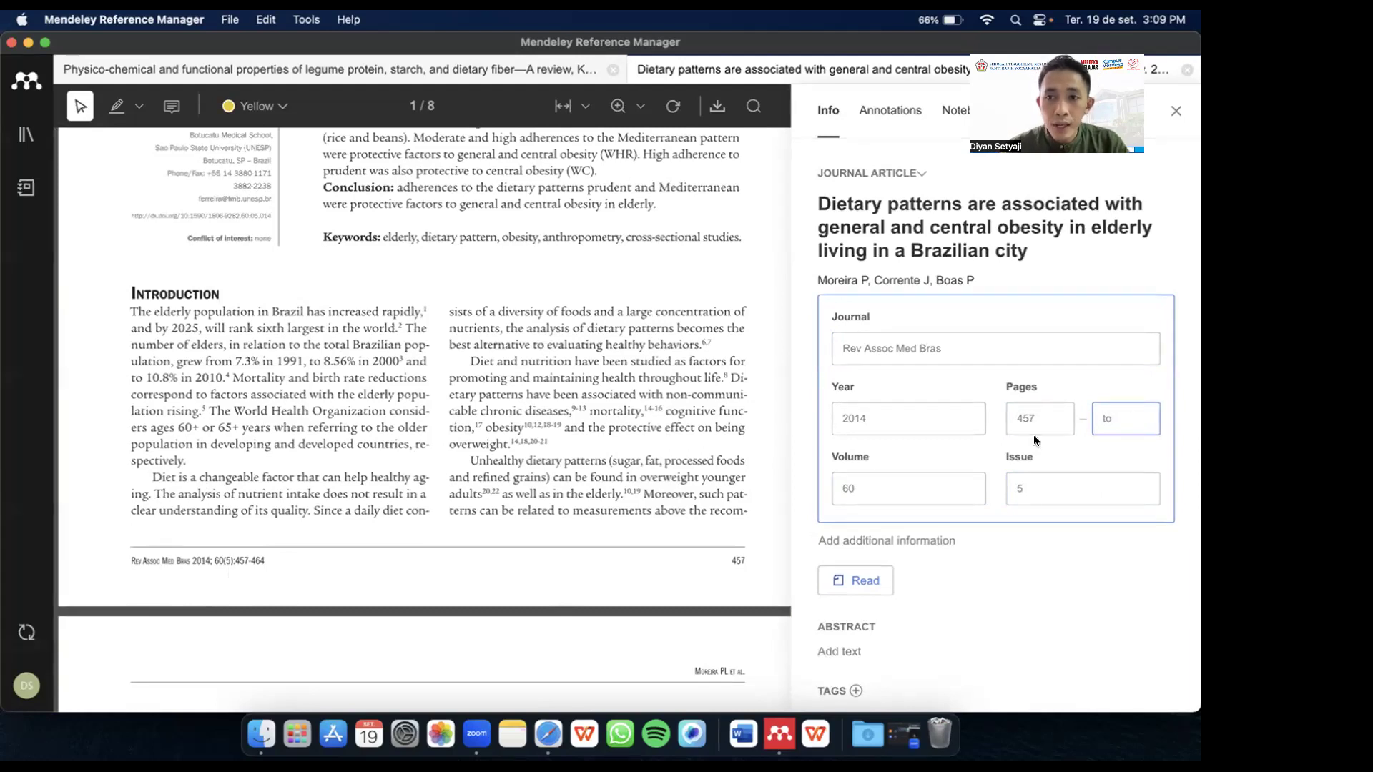
pyautogui.write('464')
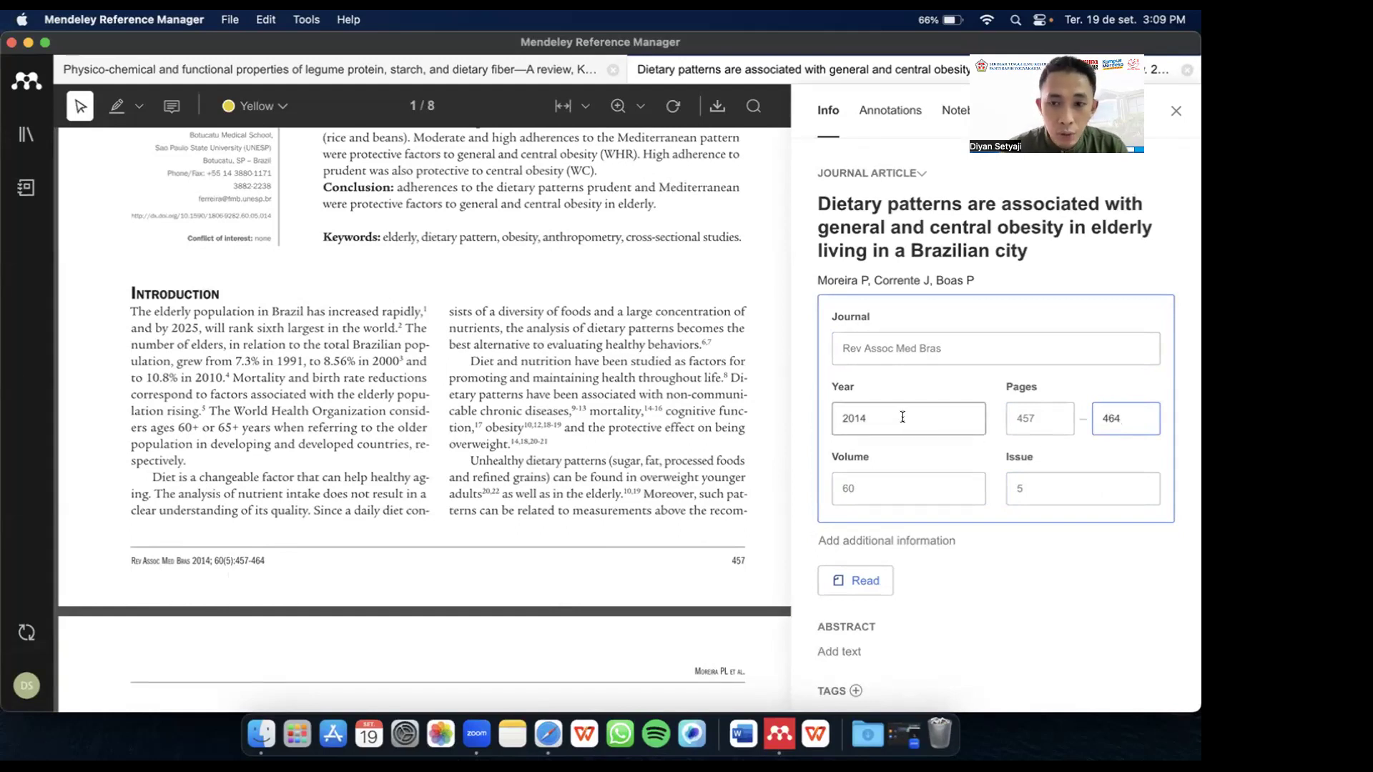
pyautogui.click(1087, 571)
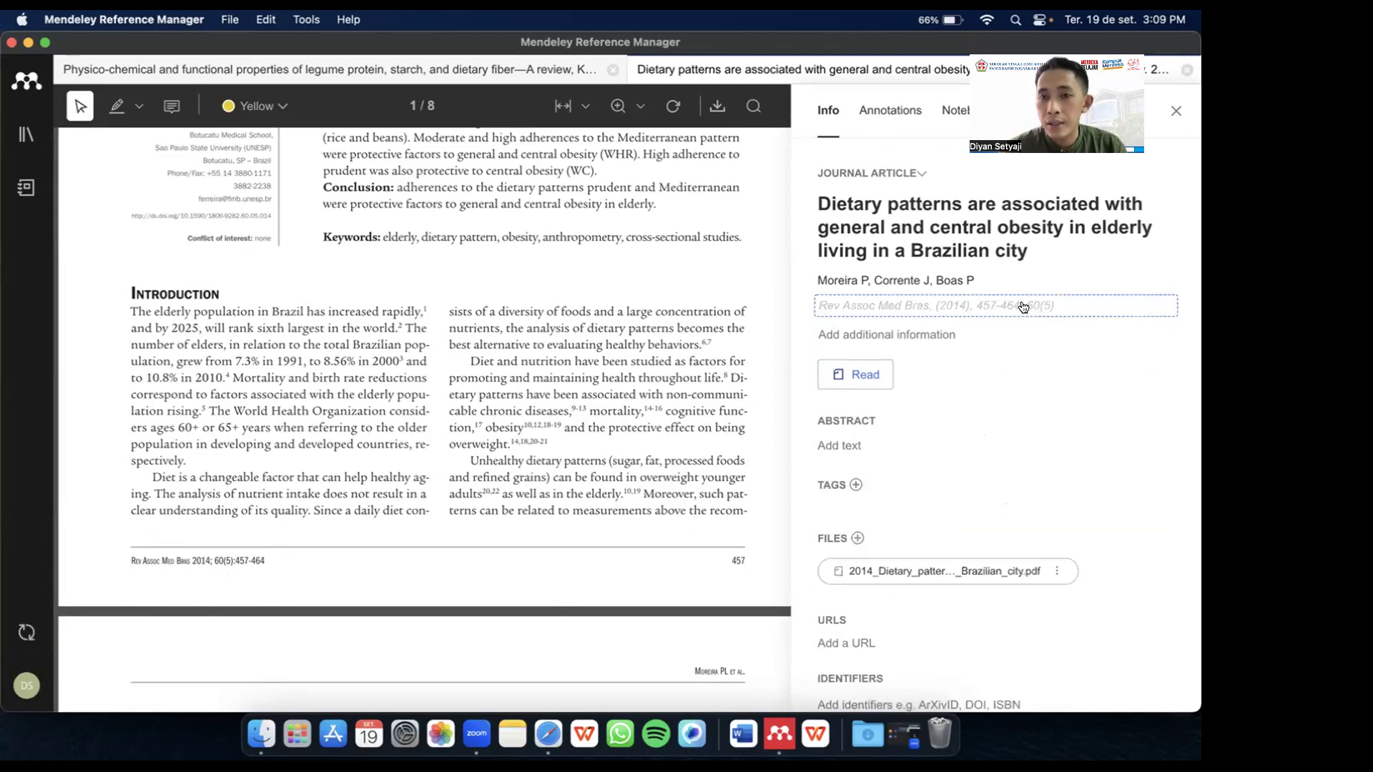
# Step: Return to the full reference list and locate the 2014 dietary patterns article, leaving it unticked
pyautogui.click(26, 134)
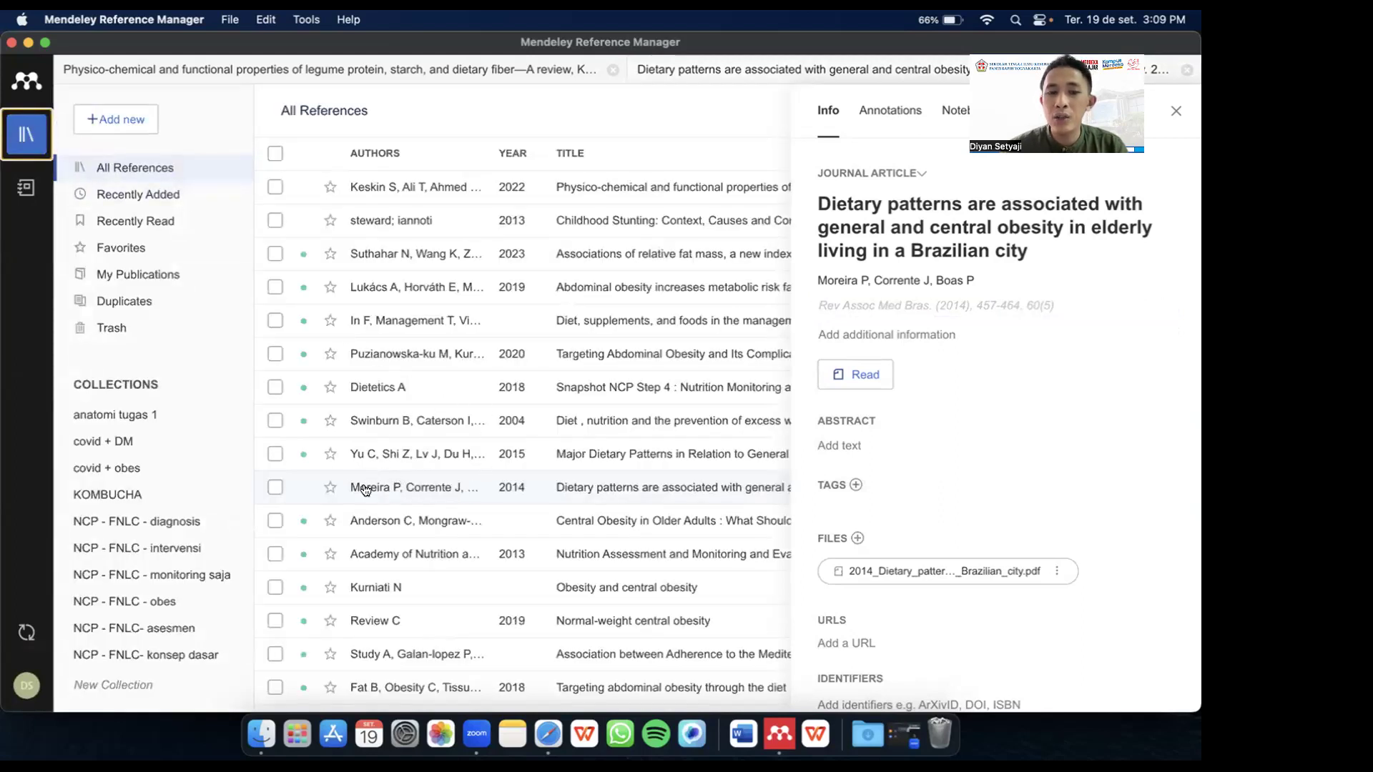
pyautogui.rightClick(279, 490)
pyautogui.click(279, 490)
pyautogui.click(276, 488)
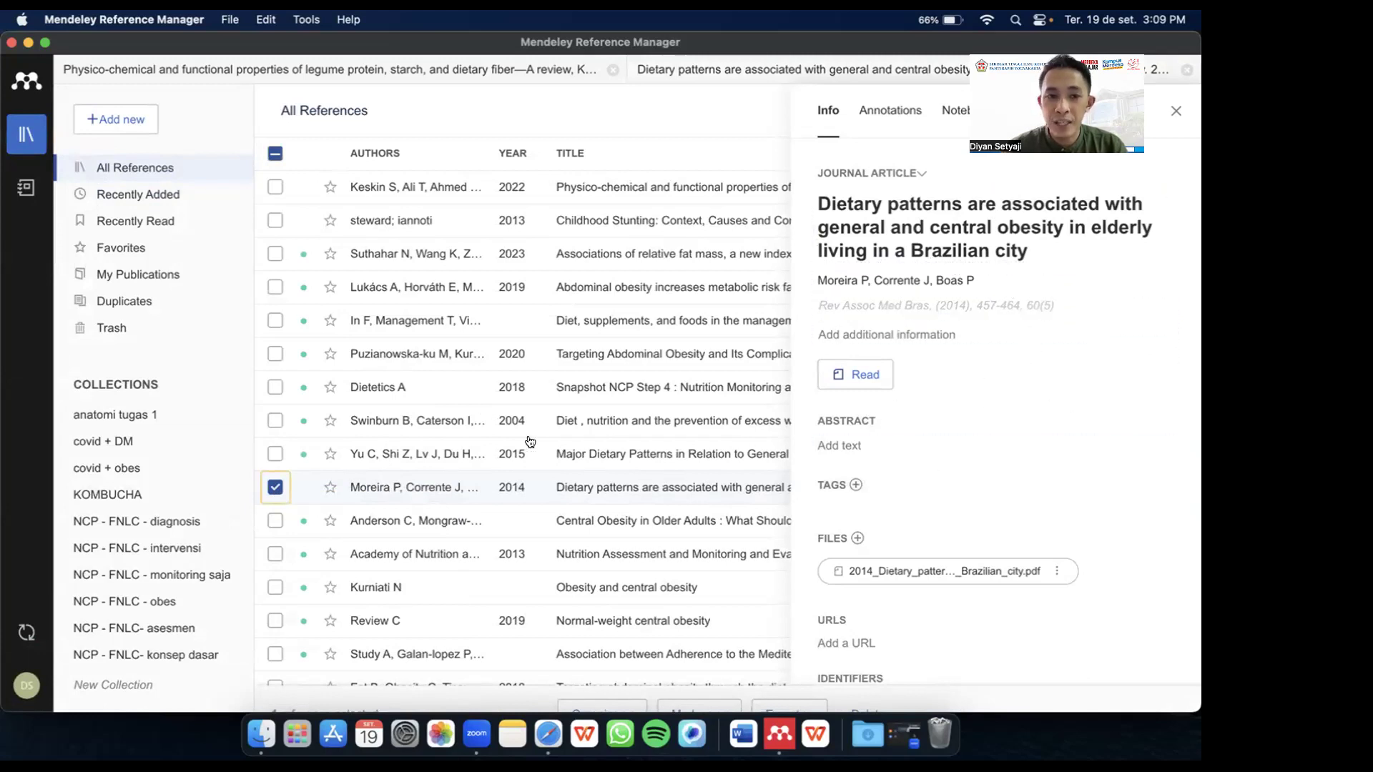
pyautogui.click(277, 489)
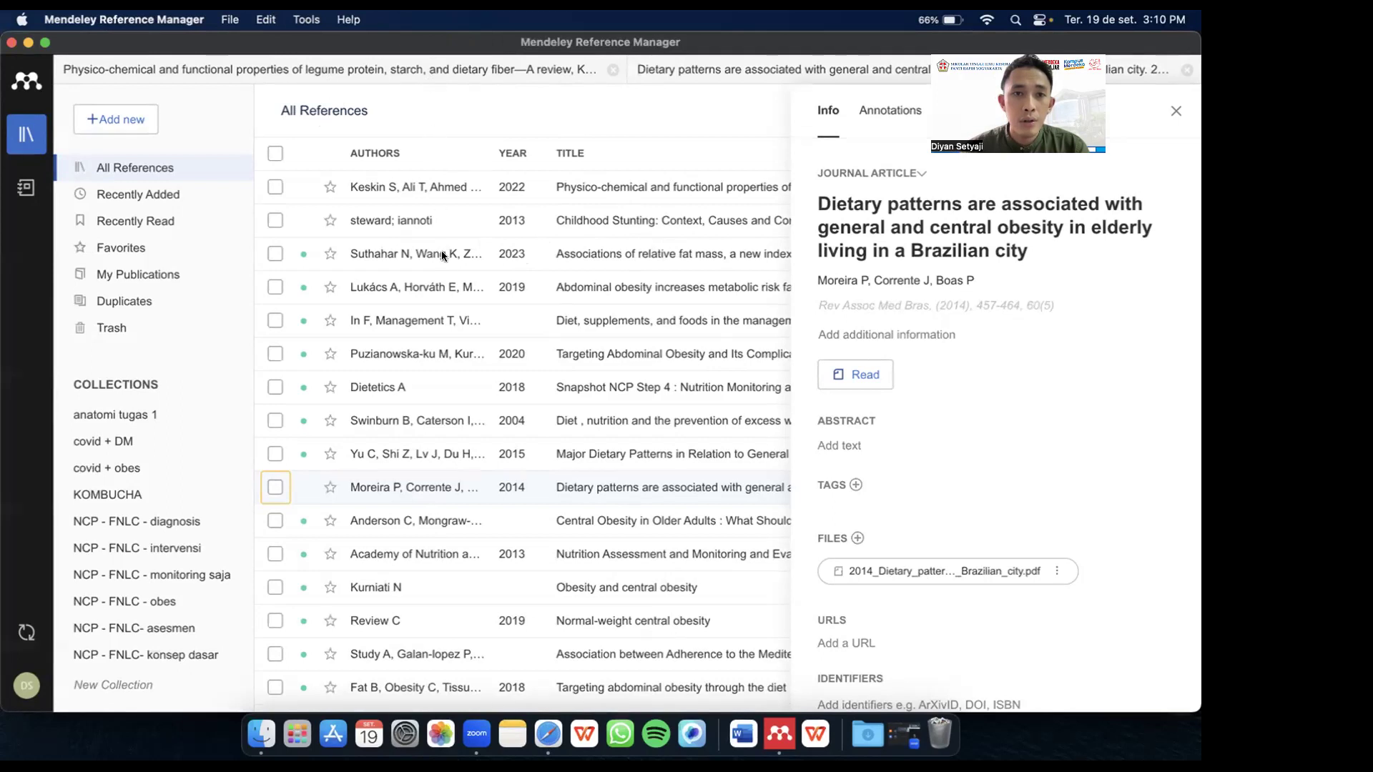
# Step: Check the Mendeley Cite install option, switch to Microsoft Word, and create a blank document with the reference tools shown
pyautogui.click(310, 21)
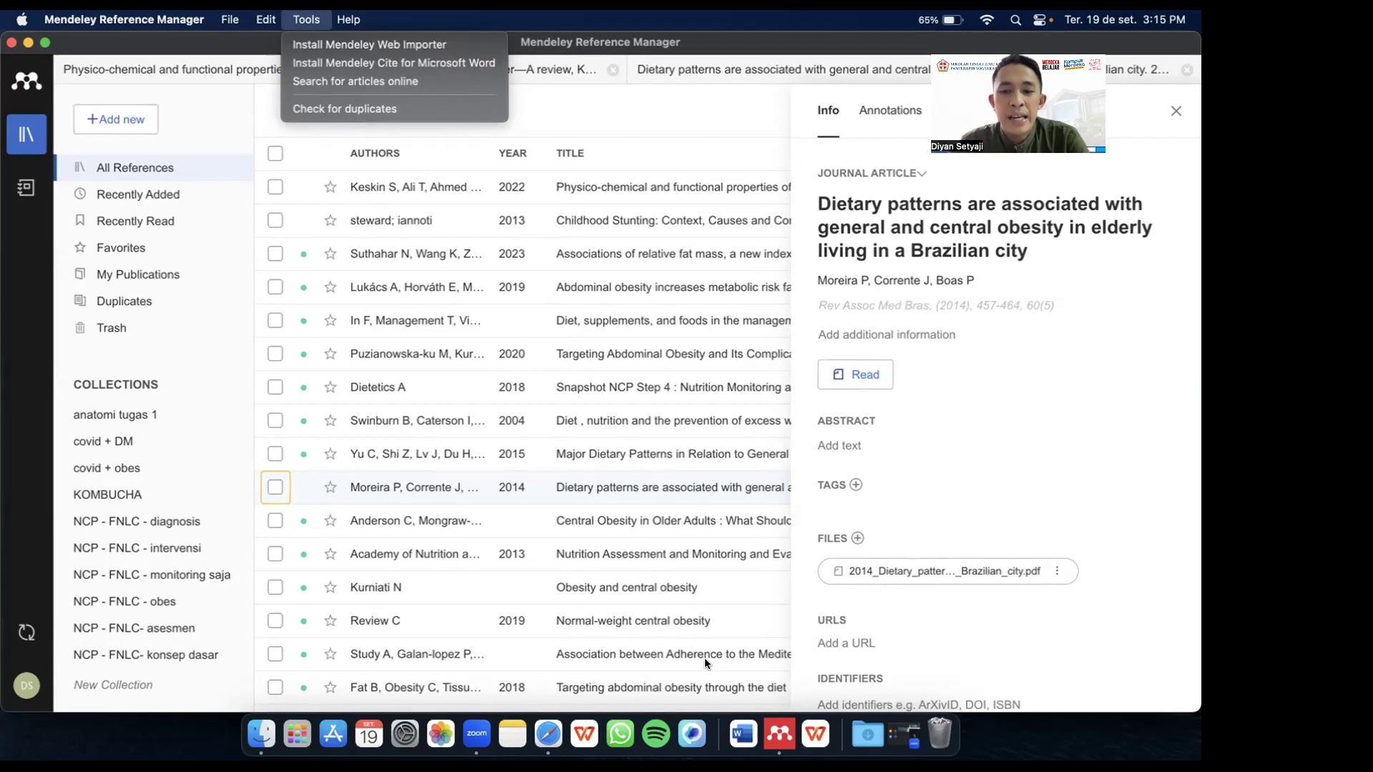
pyautogui.click(740, 730)
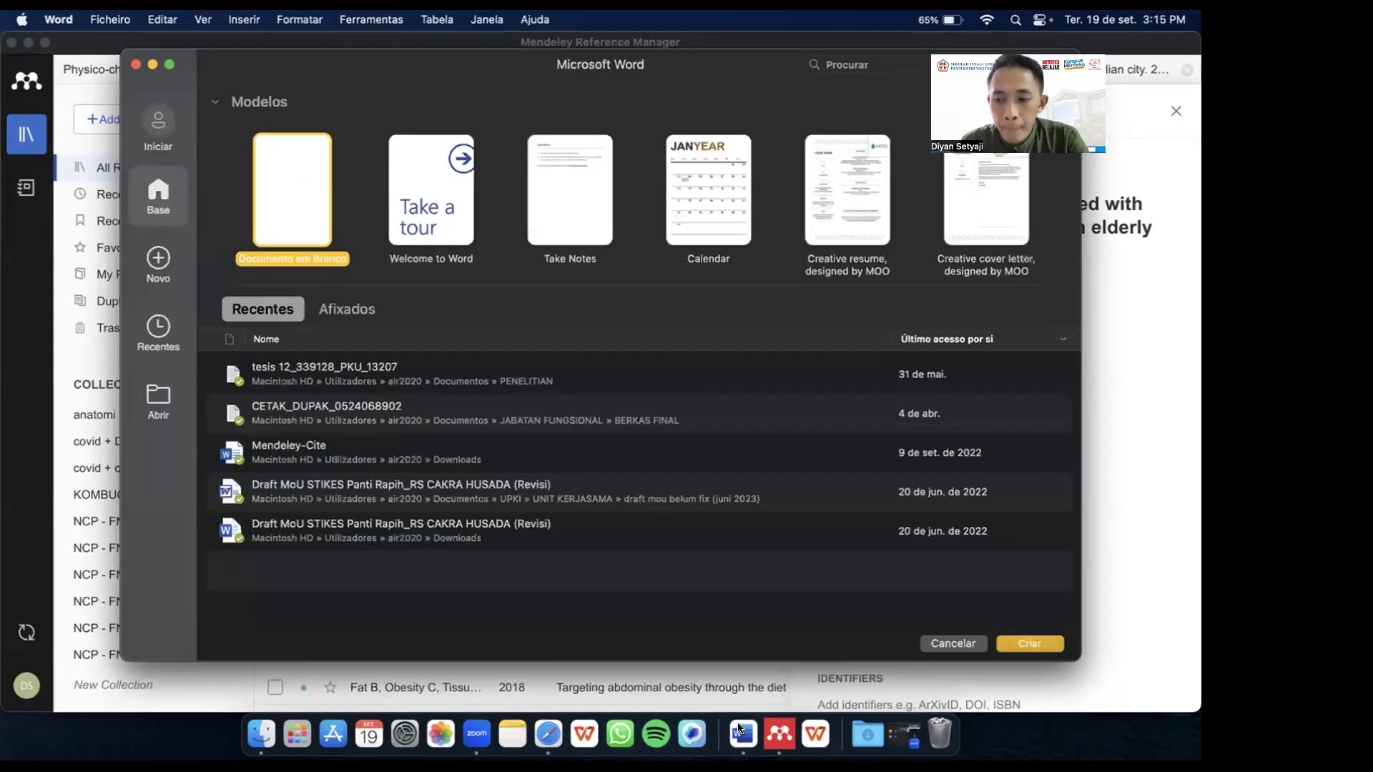
pyautogui.click(261, 186)
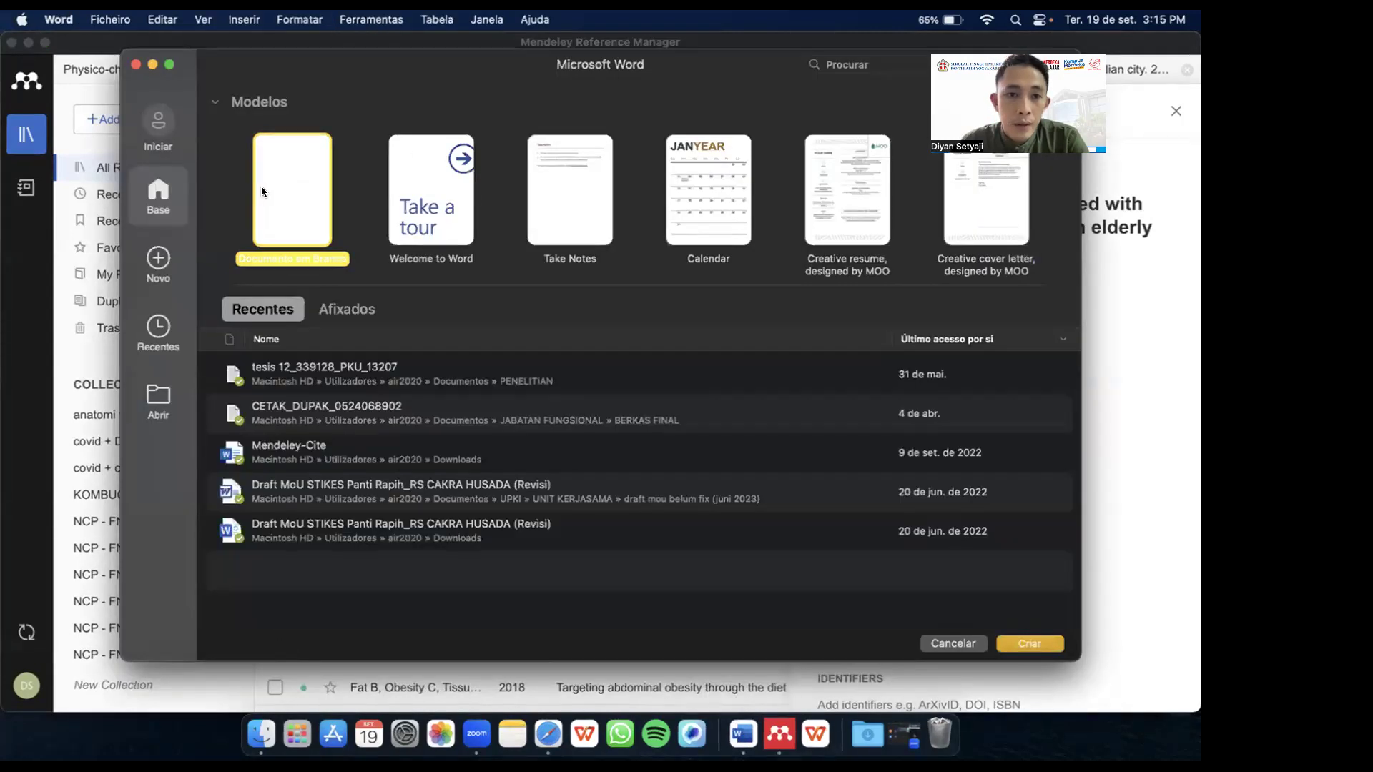
pyautogui.doubleClick(261, 186)
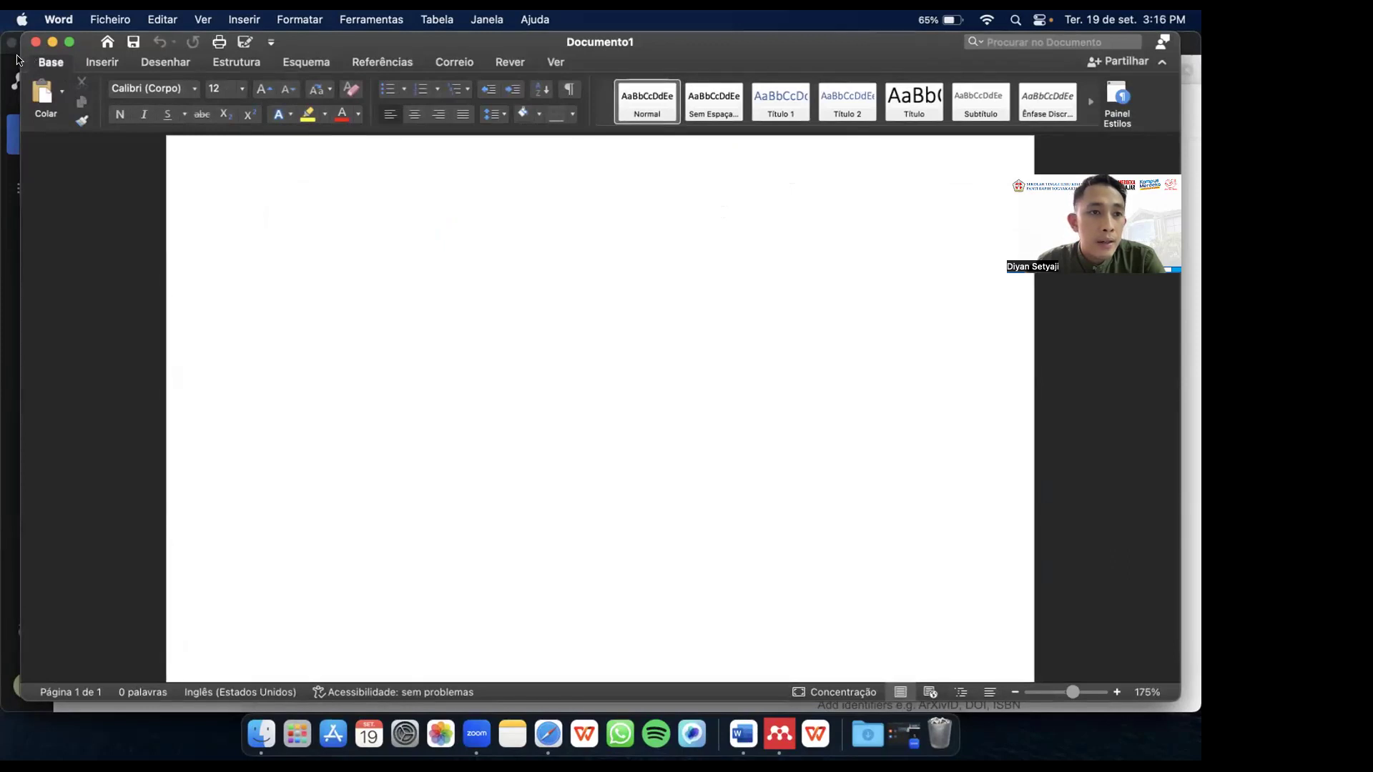
pyautogui.moveTo(19, 174); pyautogui.dragTo(2, 172)
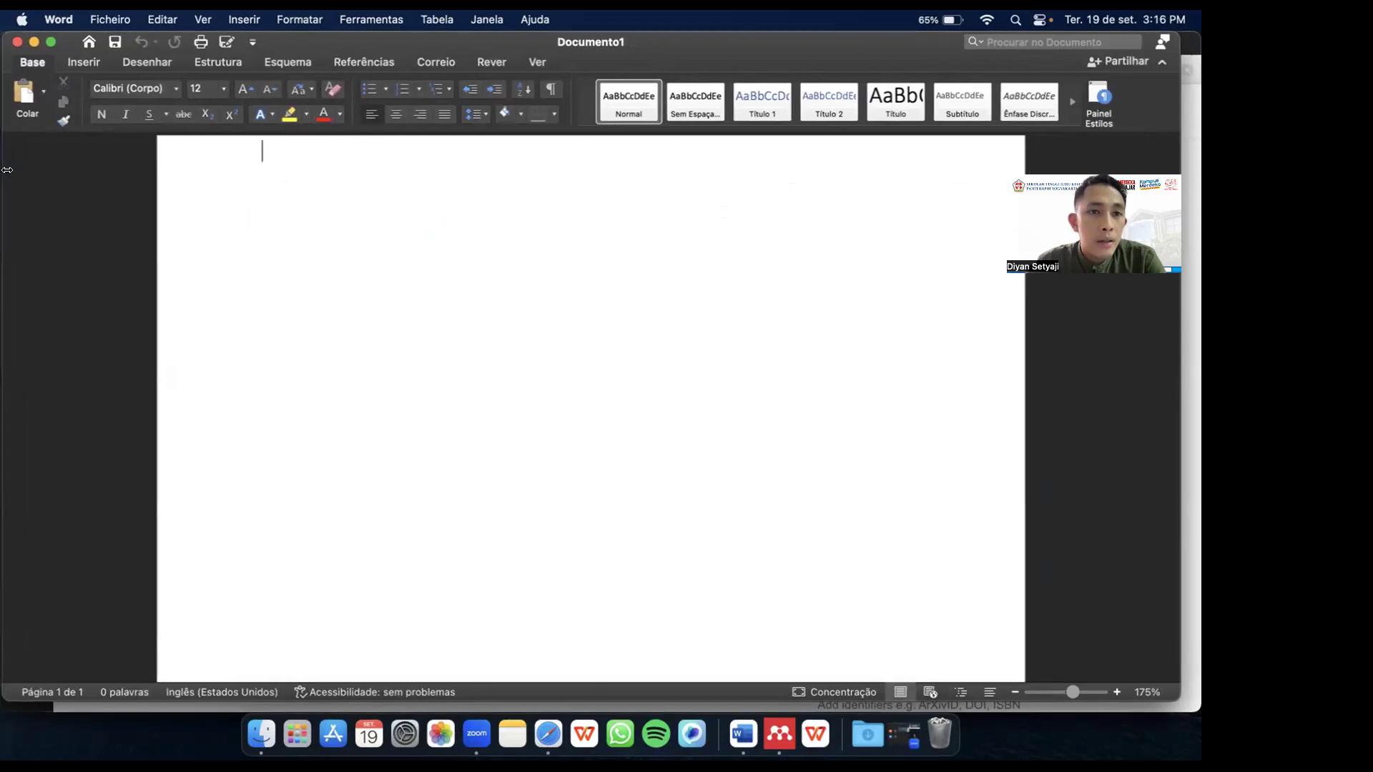
pyautogui.click(361, 62)
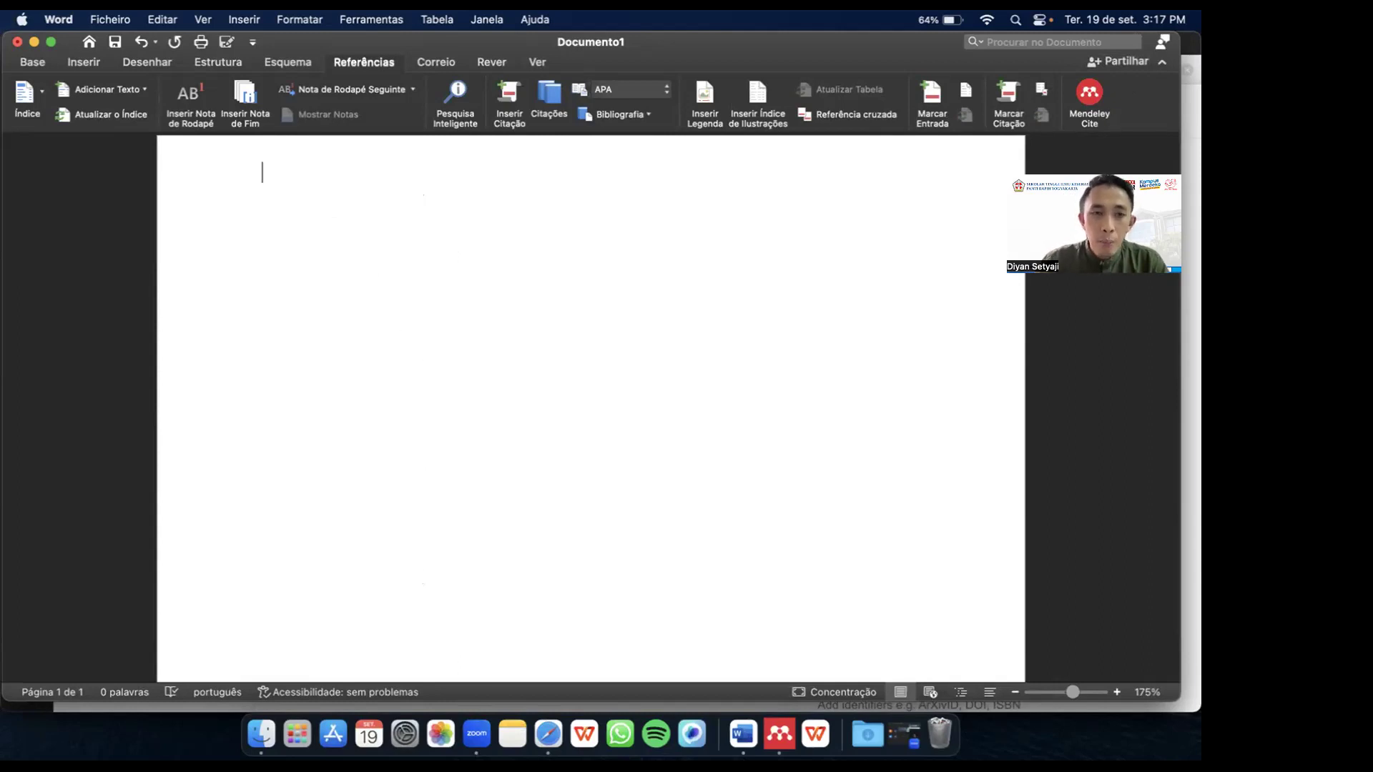
# Step: Write the heading "MAKALAH KEPERAWATAN KOMUNITAS" at the start of the document
pyautogui.write('MAKALAH')
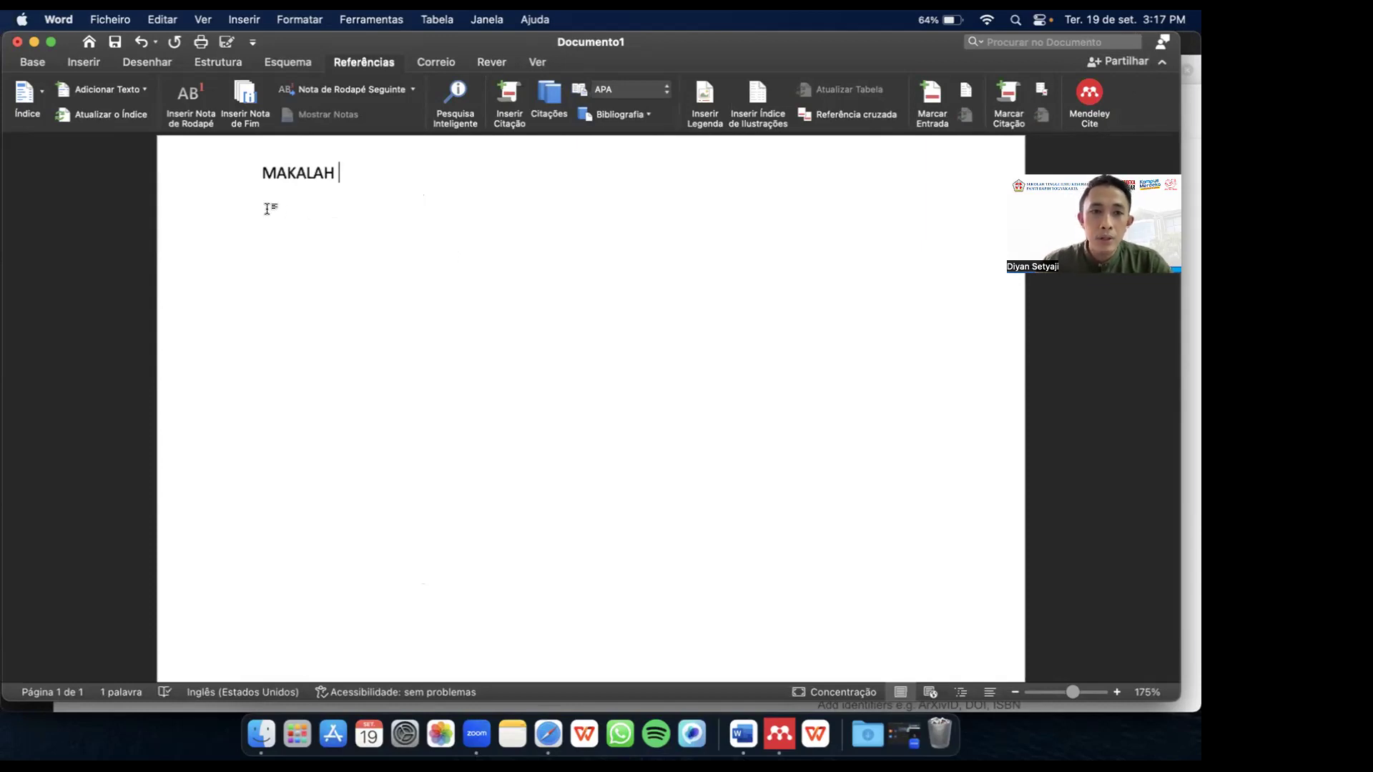
pyautogui.write(' KPI')
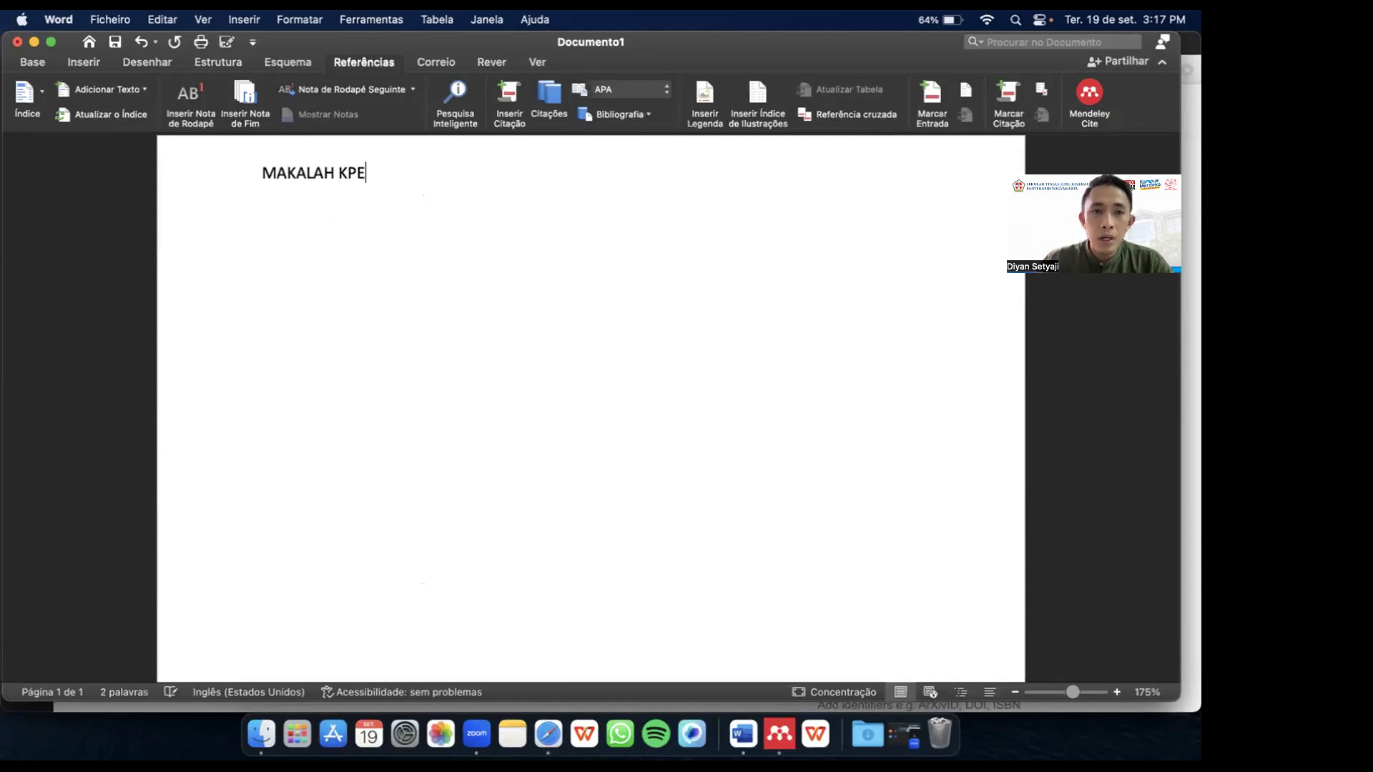
pyautogui.press('BackSpace')
pyautogui.press('BackSpace')
pyautogui.write('EK')
pyautogui.press('BackSpace')
pyautogui.write('P')
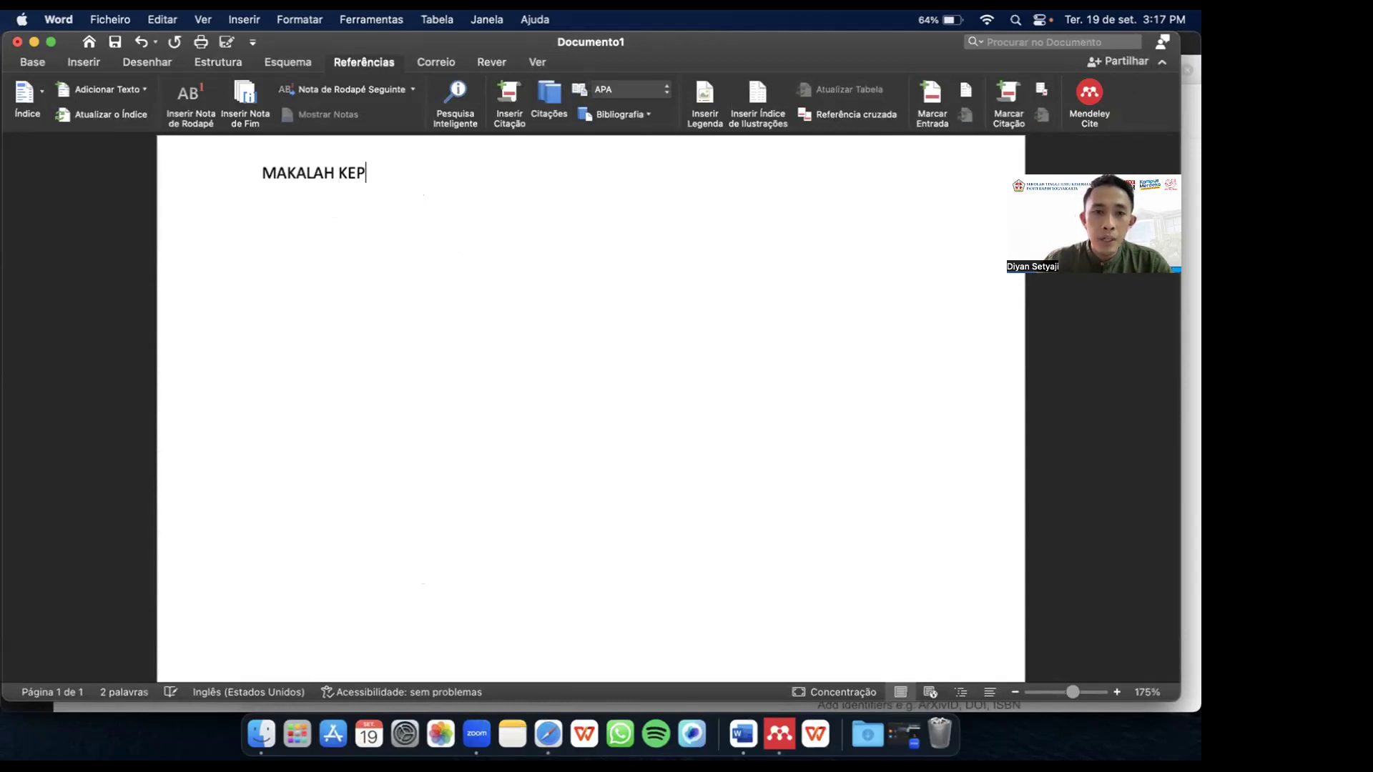
pyautogui.write('ERAWATAN ')
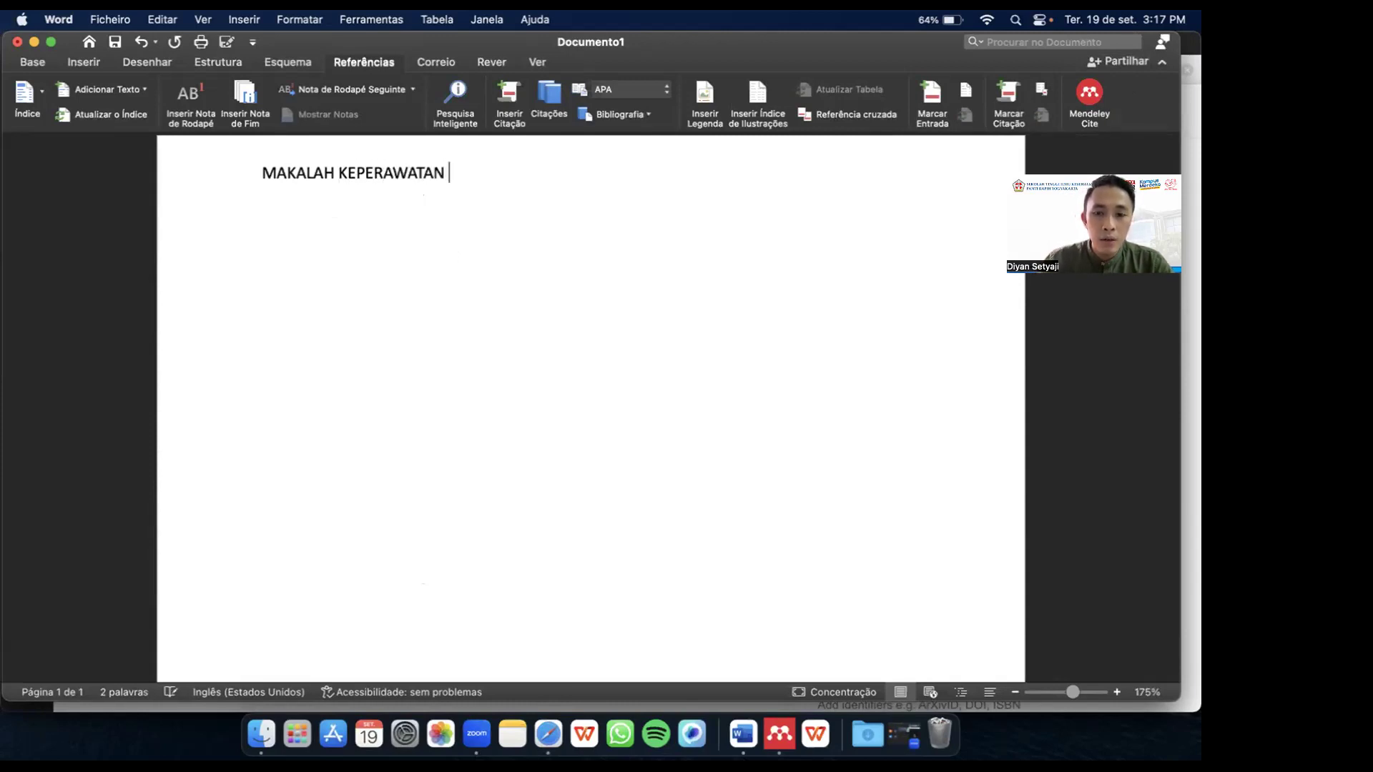
pyautogui.write('KOMUNITAS')
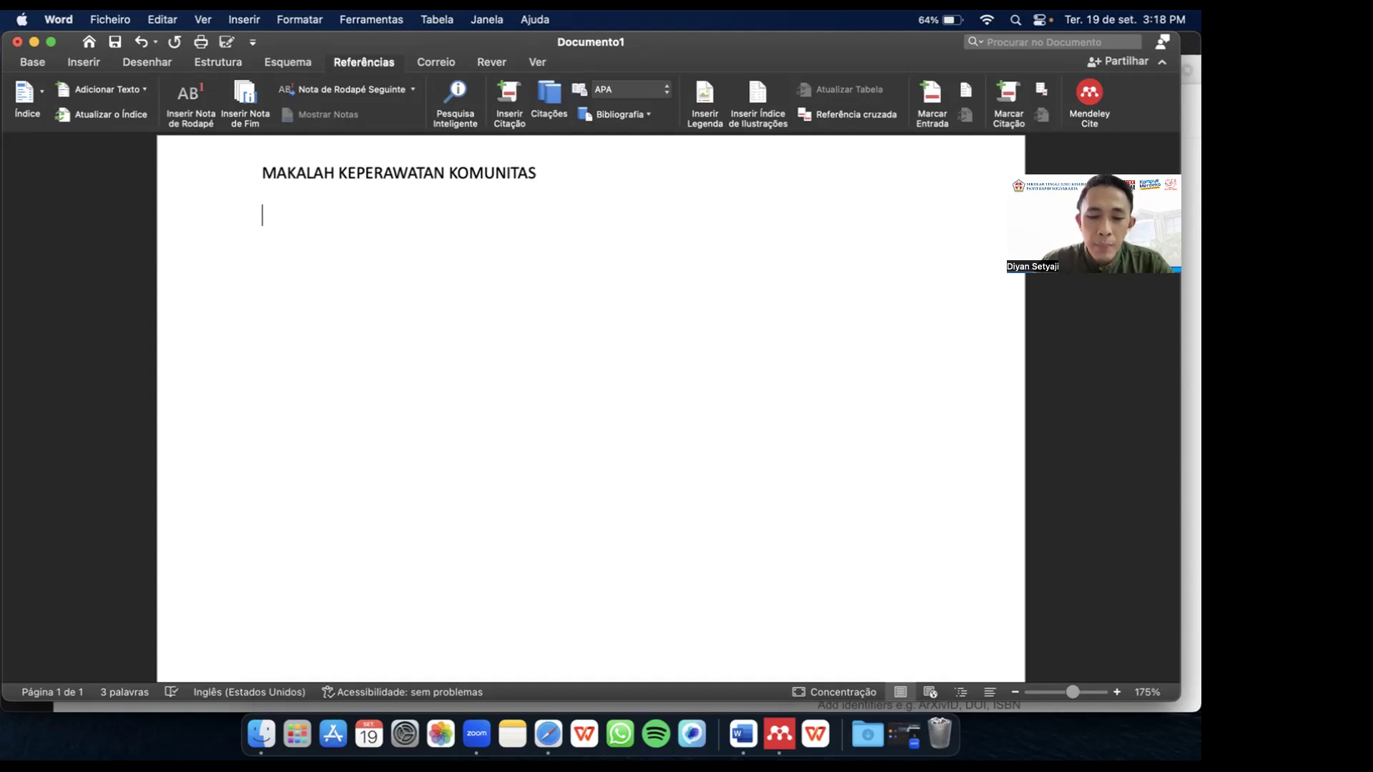
# Step: Below the heading, write the sample sentence "Kegiatan komunitas terdiri dari kjcxnjghvghv adsjhjb"
pyautogui.write('kegitan k')
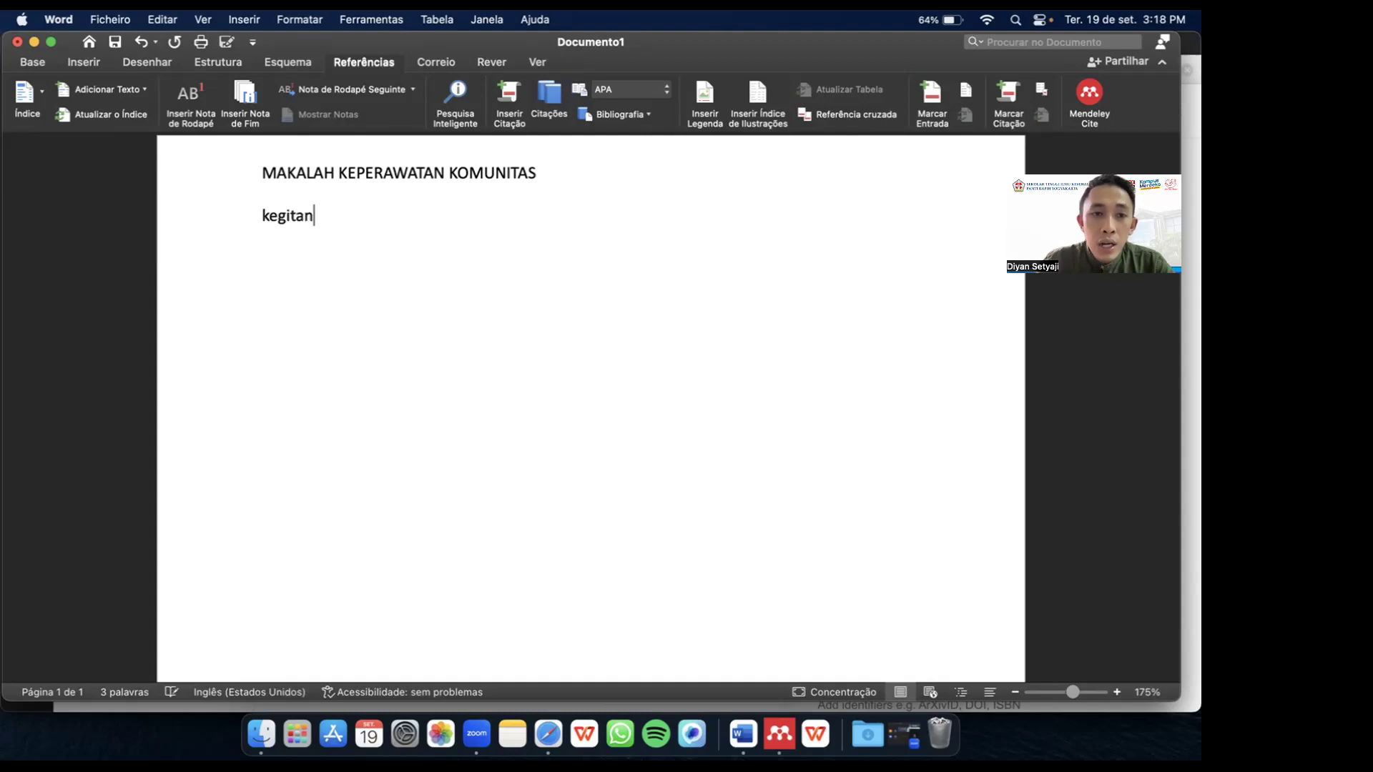
pyautogui.press('BackSpace')
pyautogui.press('BackSpace')
pyautogui.press('BackSpace')
pyautogui.press('BackSpace')
pyautogui.press('BackSpace')
pyautogui.write('at')
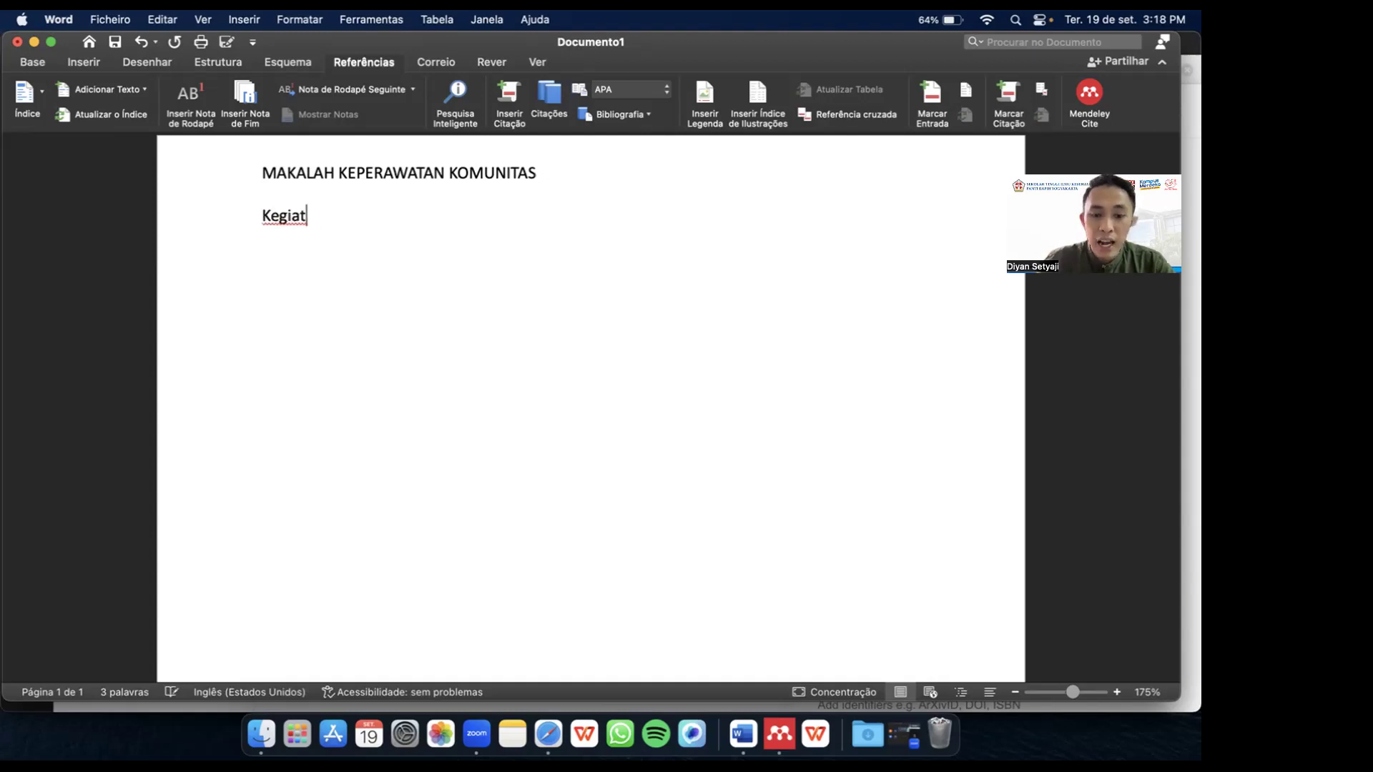
pyautogui.write('an komunitas ')
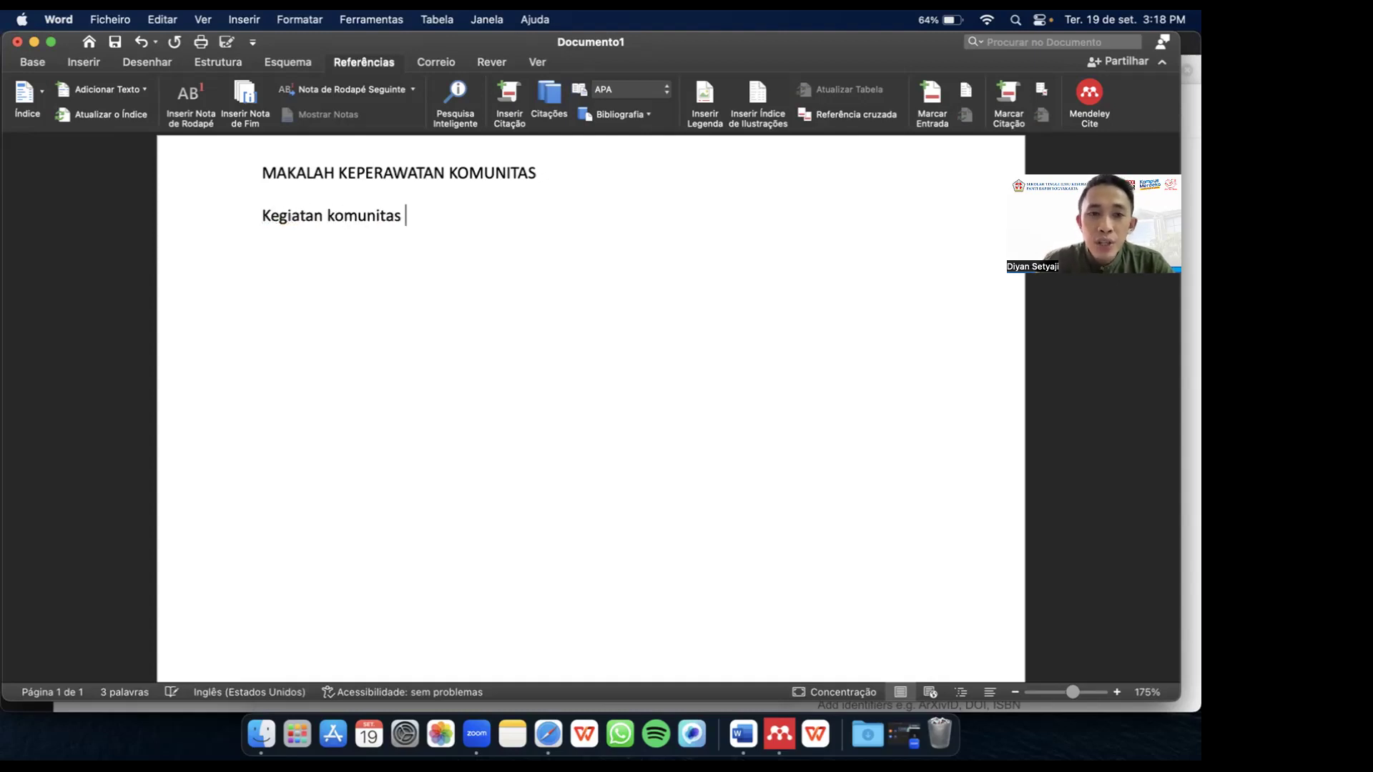
pyautogui.write('terdiri dar')
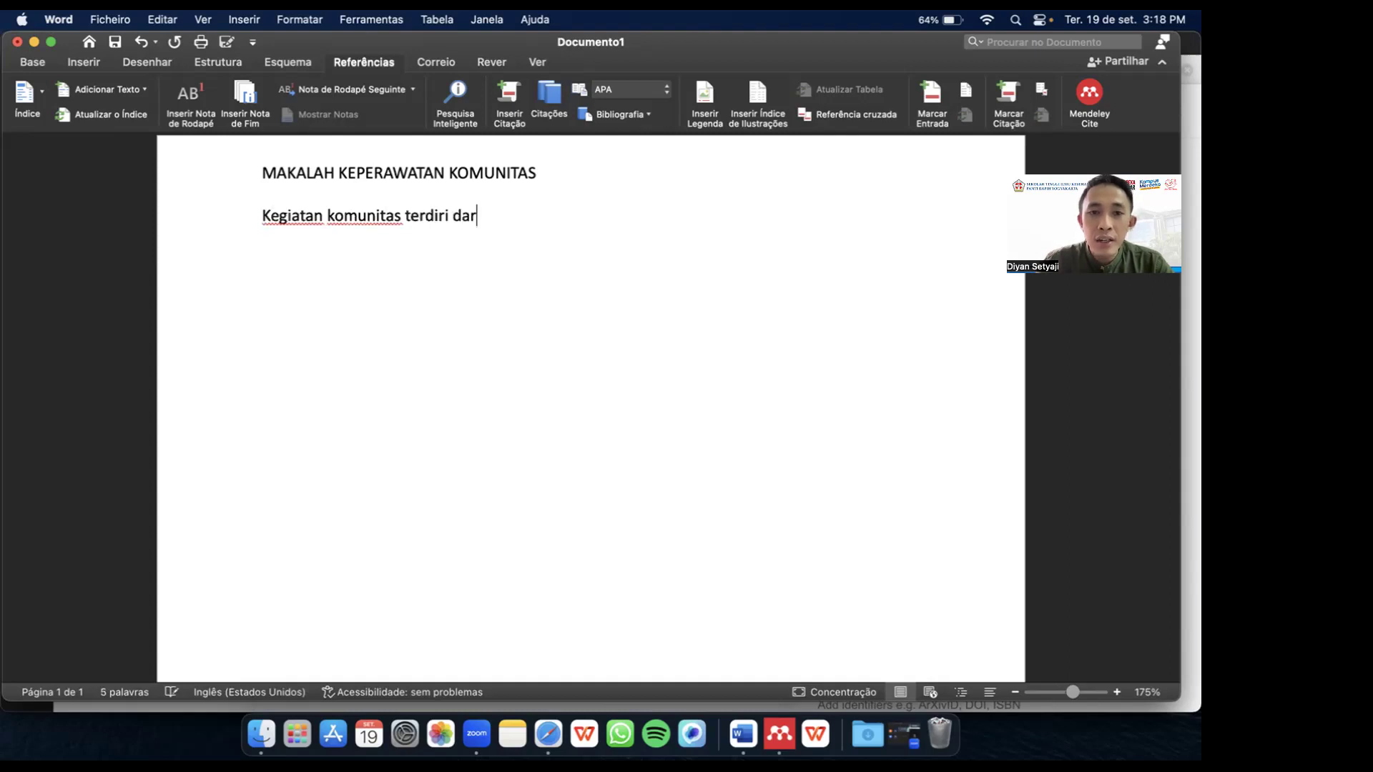
pyautogui.write('i kjcxn')
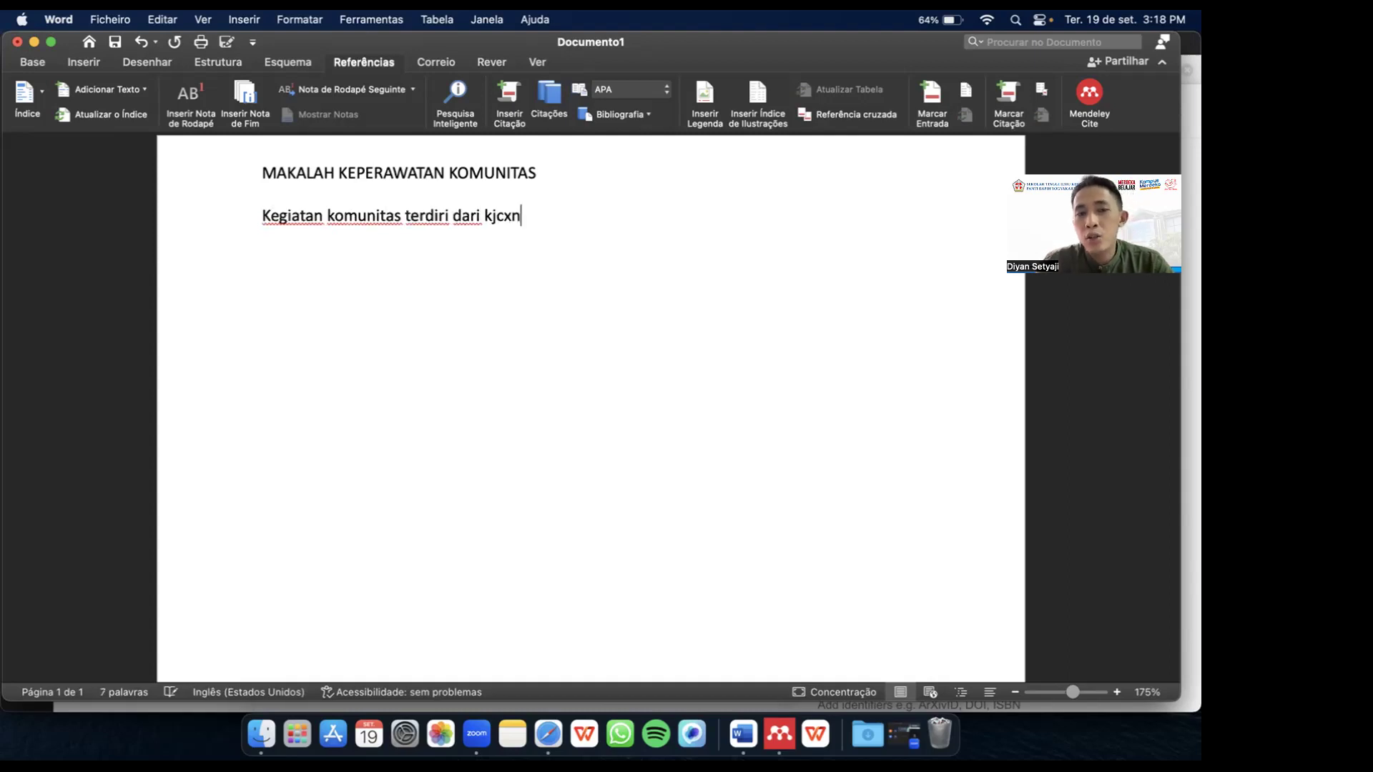
pyautogui.write('jghvghv adsjhjb')
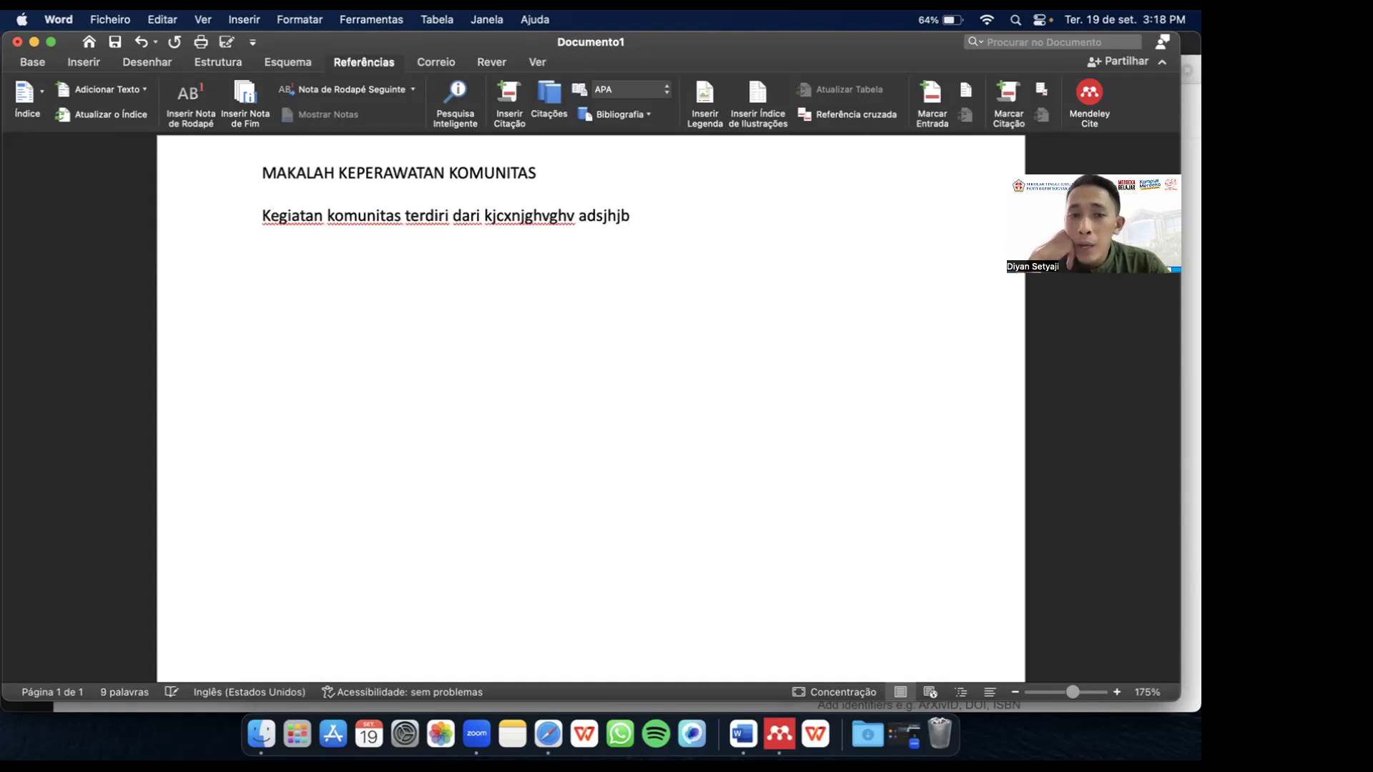
# Step: Add the manual citation "(sumber 1, 2020)." at the end of the sample sentence
pyautogui.press('super+shift+Left')
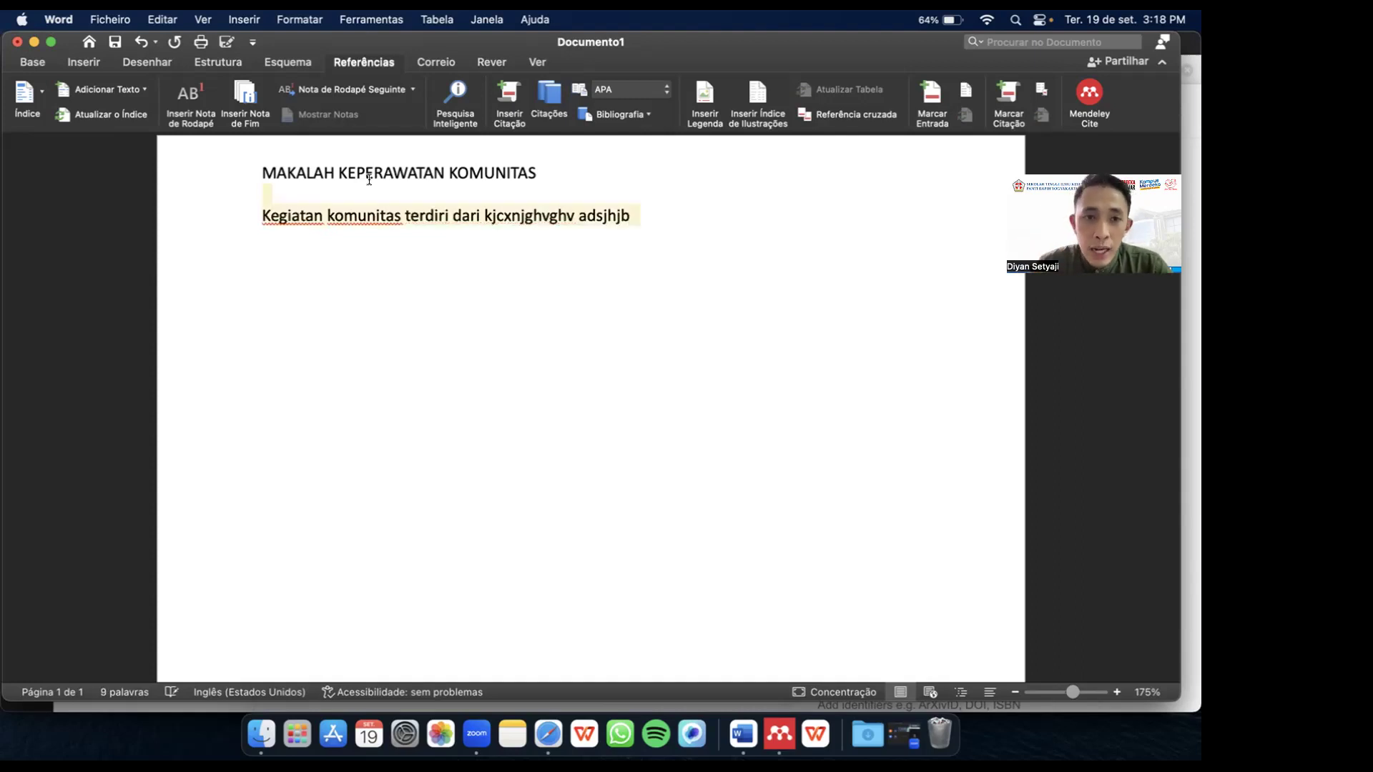
pyautogui.moveTo(251, 215); pyautogui.dragTo(624, 216)
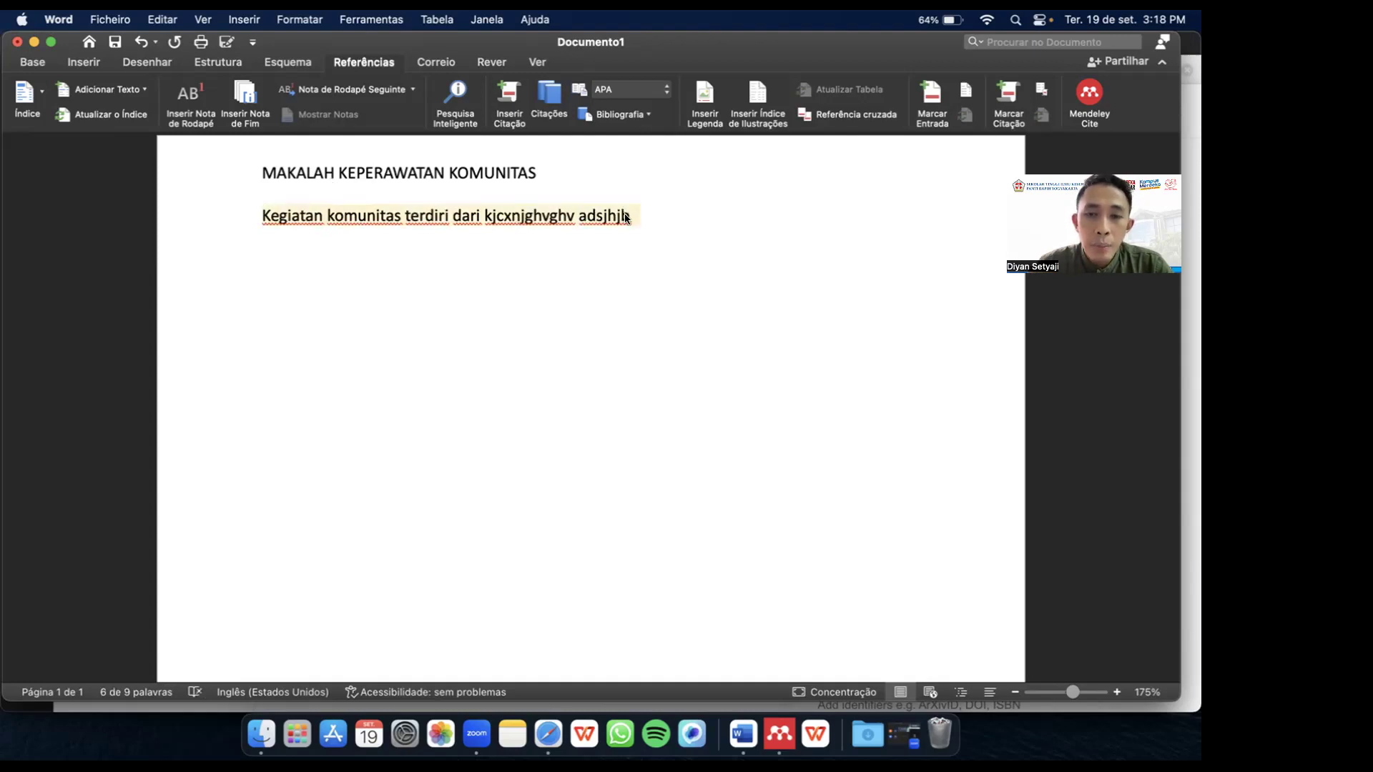
pyautogui.click(673, 215)
pyautogui.write('(sumbmer')
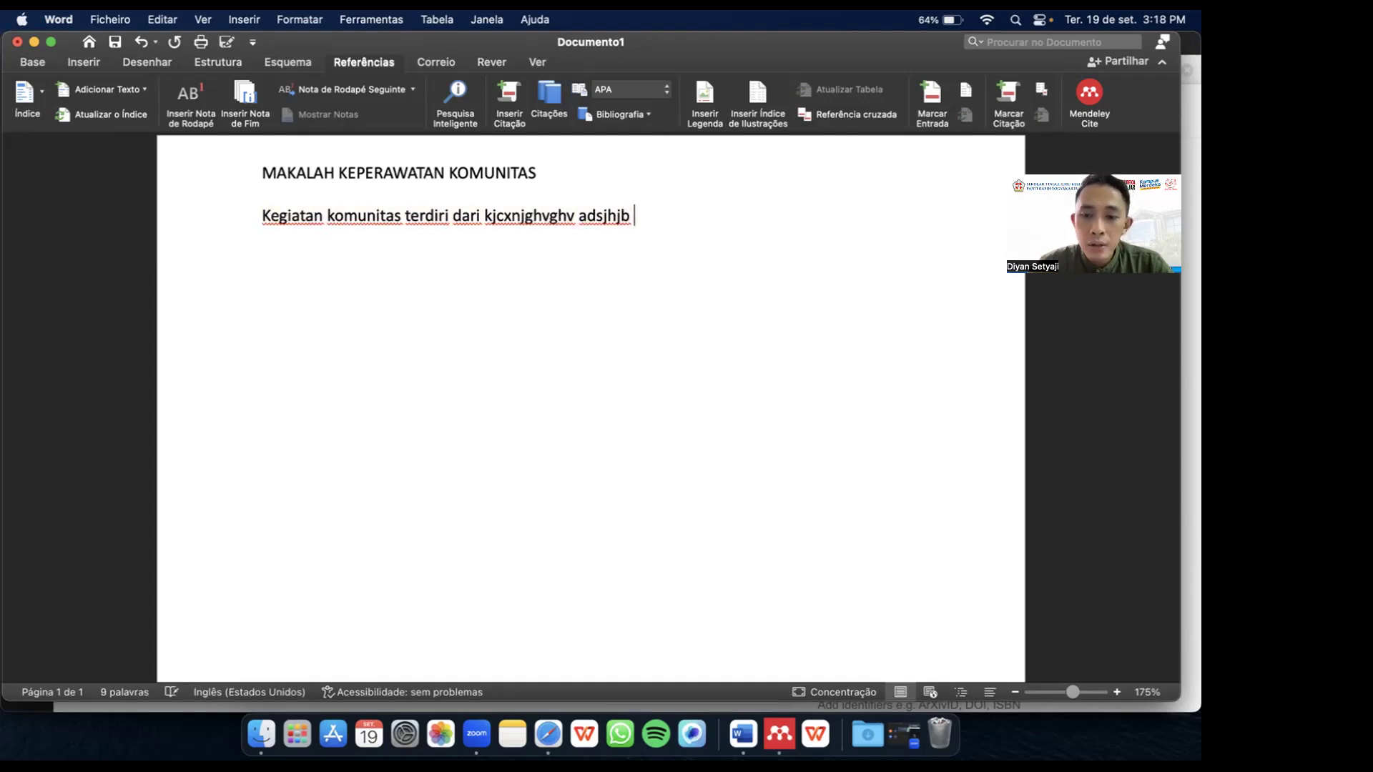
pyautogui.press('BackSpace')
pyautogui.press('BackSpace')
pyautogui.press('BackSpace')
pyautogui.press('BackSpace')
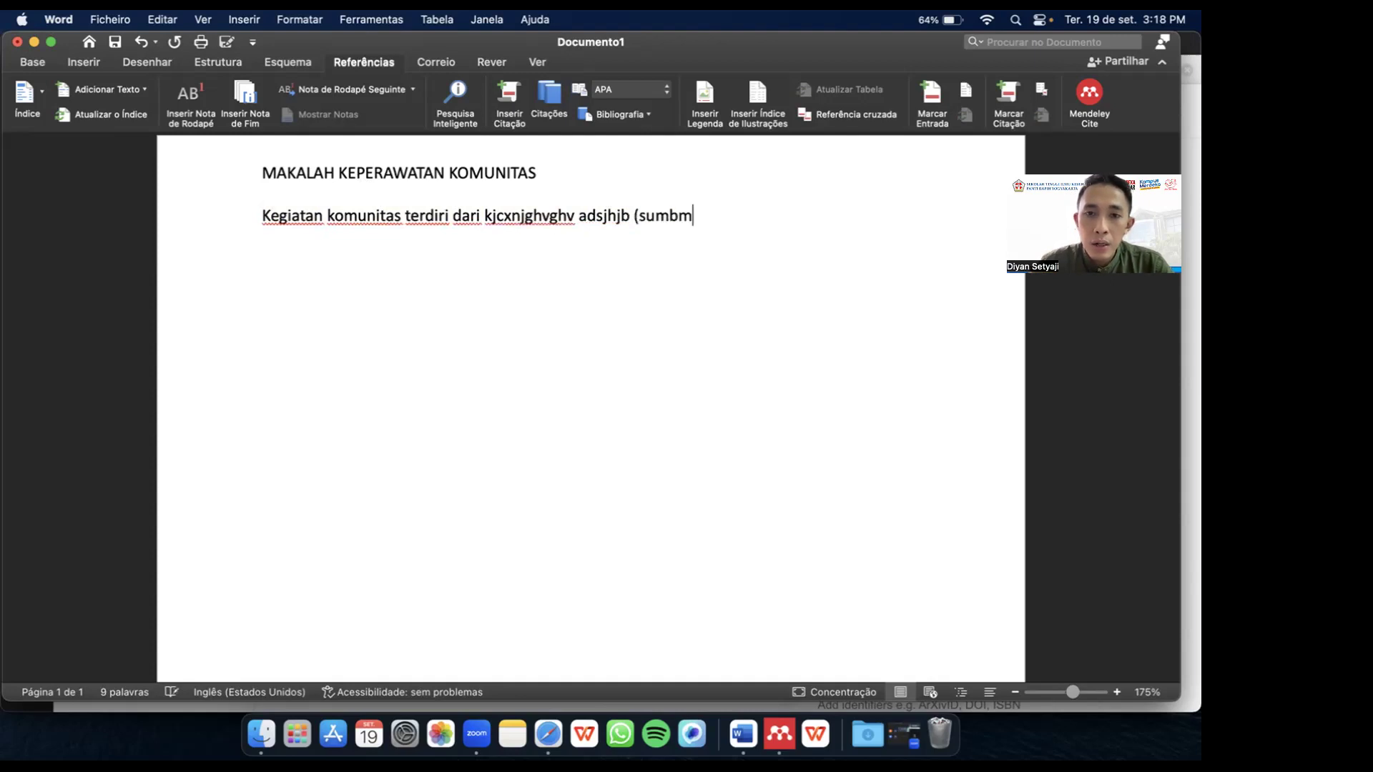
pyautogui.write('ber 1')
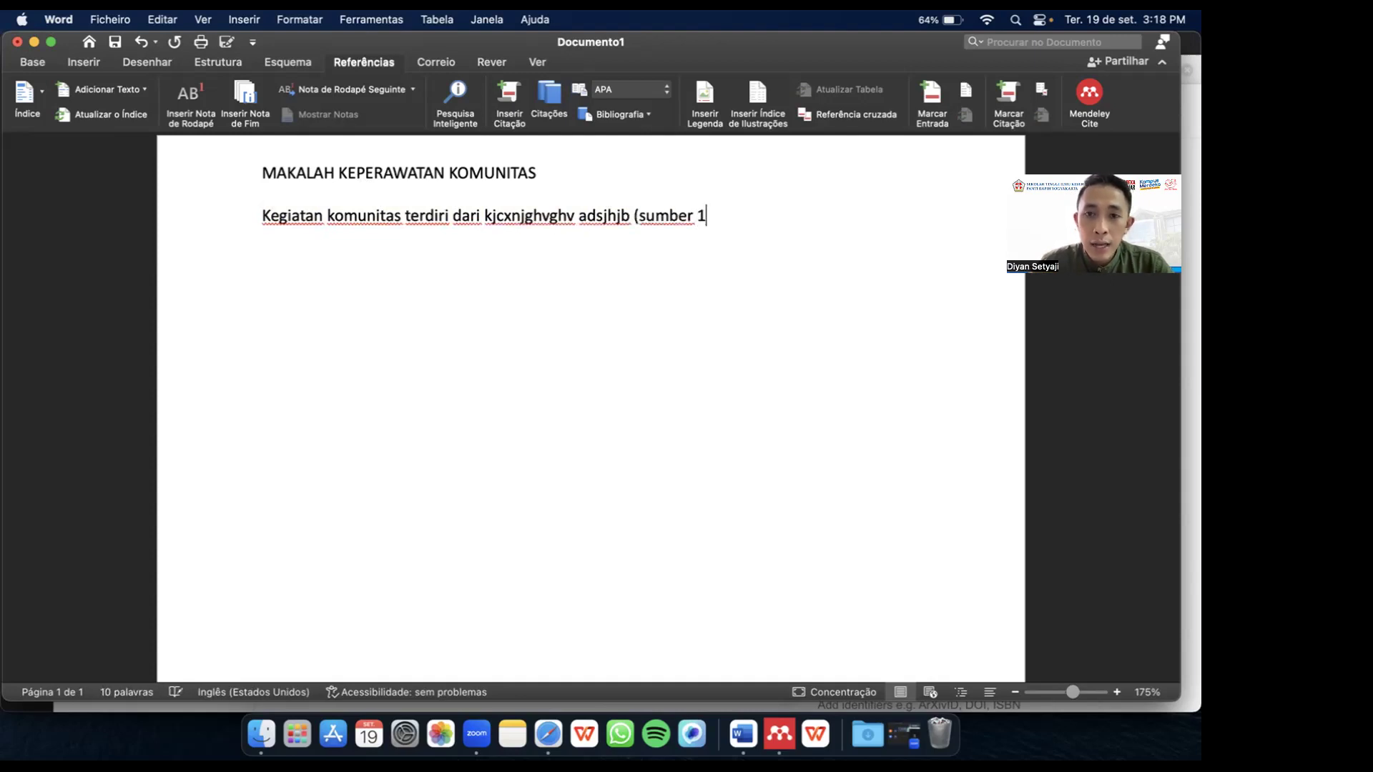
pyautogui.write(', 2020')
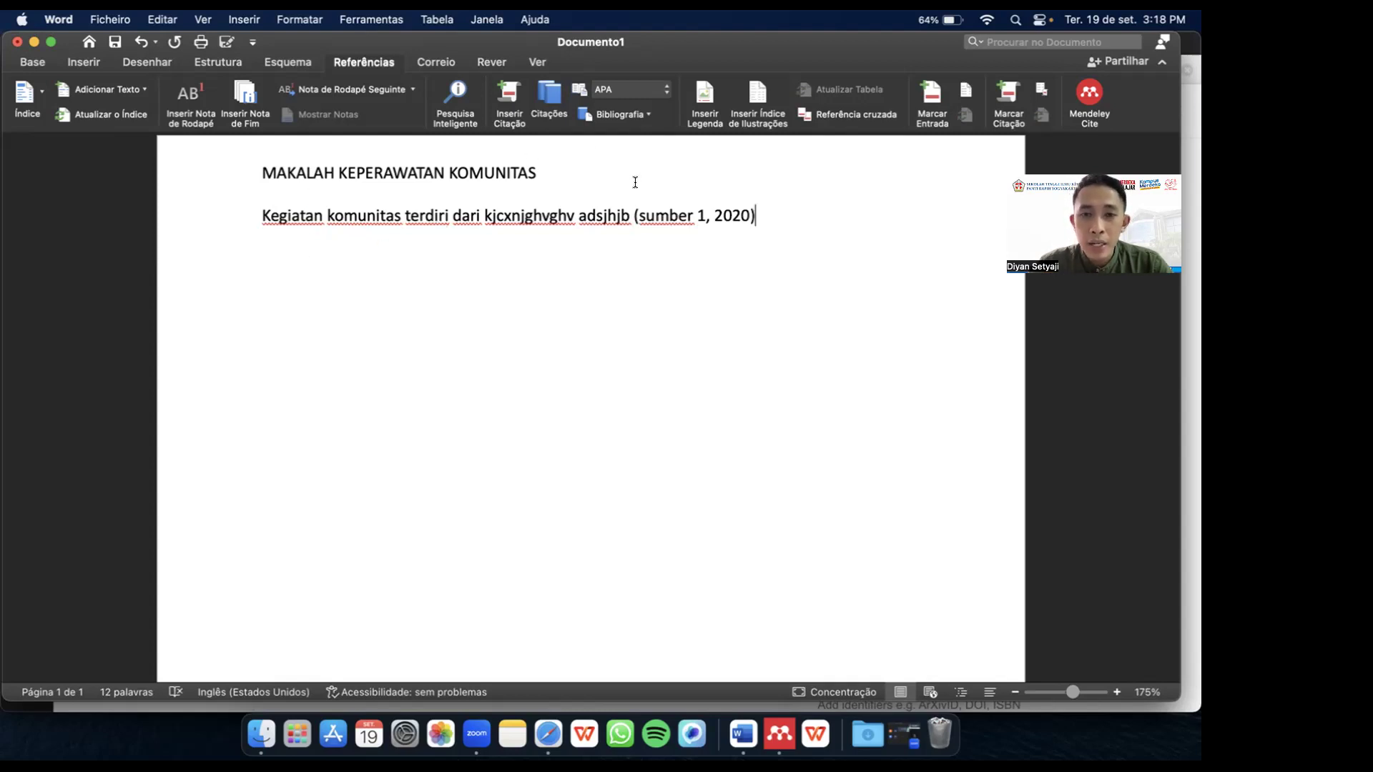
pyautogui.write('.')
pyautogui.press('Return')
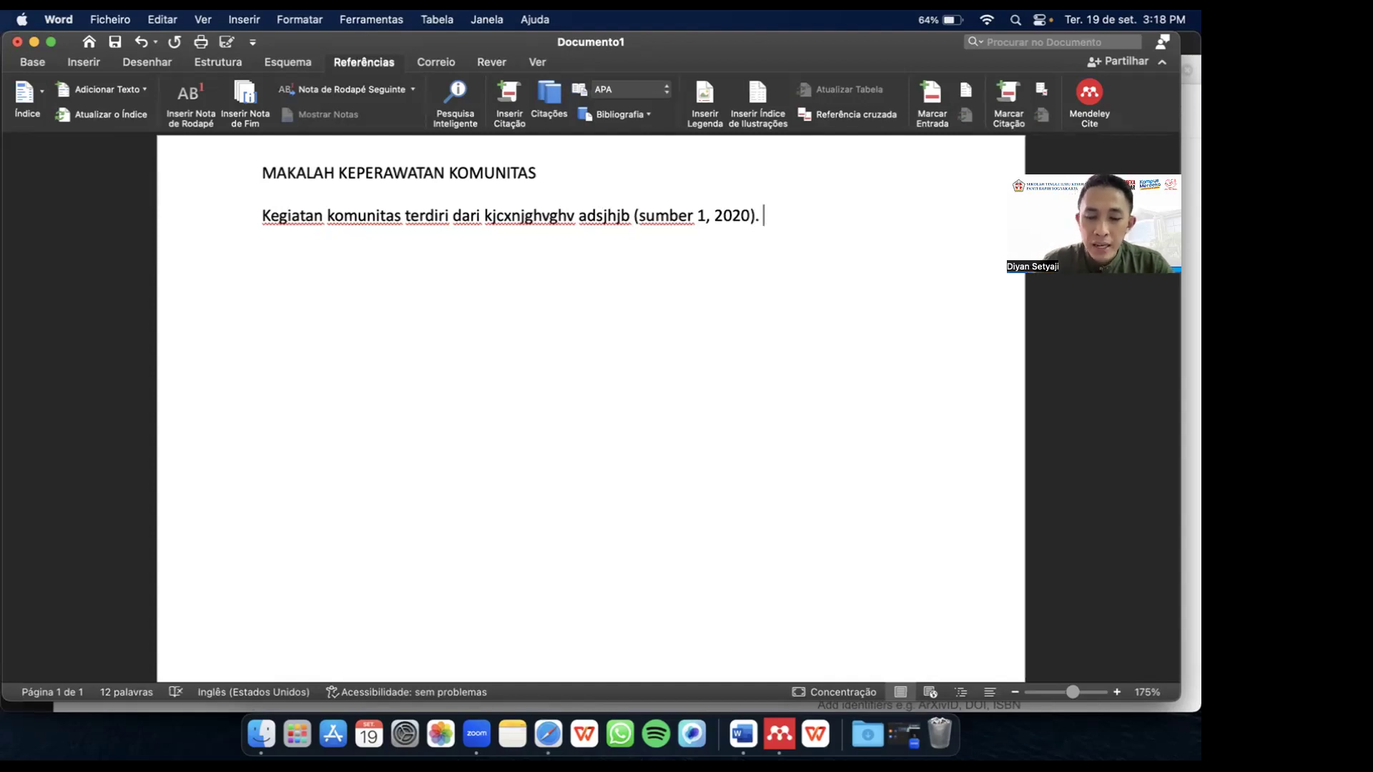
# Step: Continue the paragraph with the sentence "Kader di posyandu melakukan berbagai kegiatan seperti kegiatan 5 meja"
pyautogui.write('Kader di ')
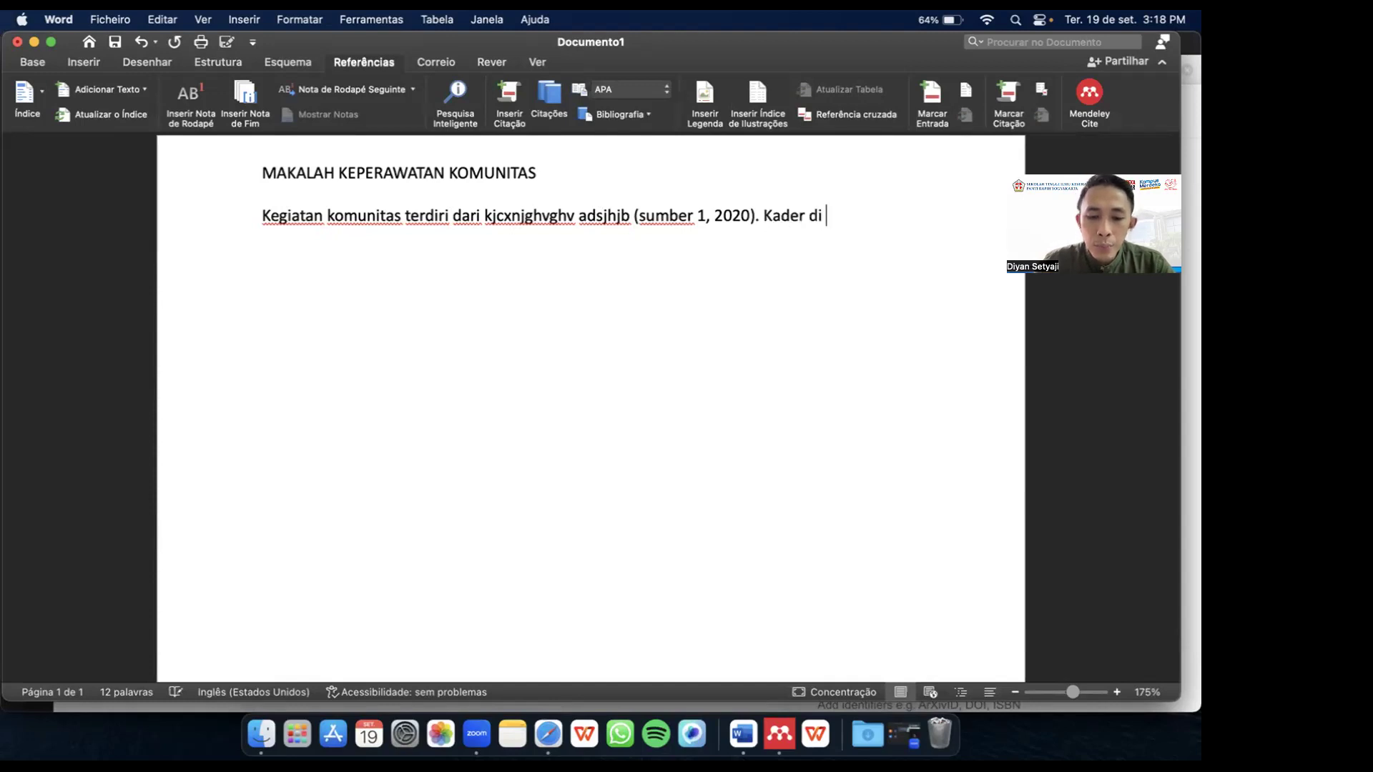
pyautogui.write('posyandu melaku')
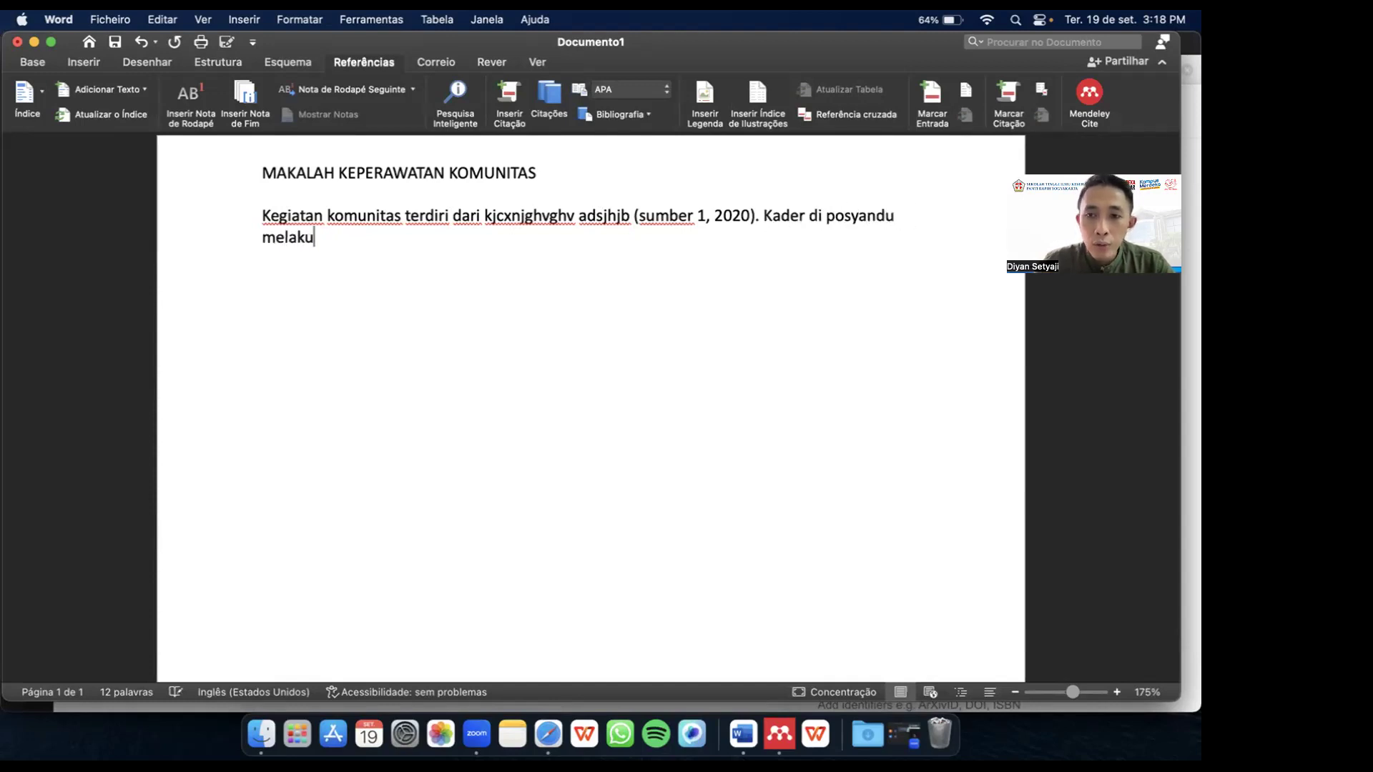
pyautogui.write('kan berbagai ke')
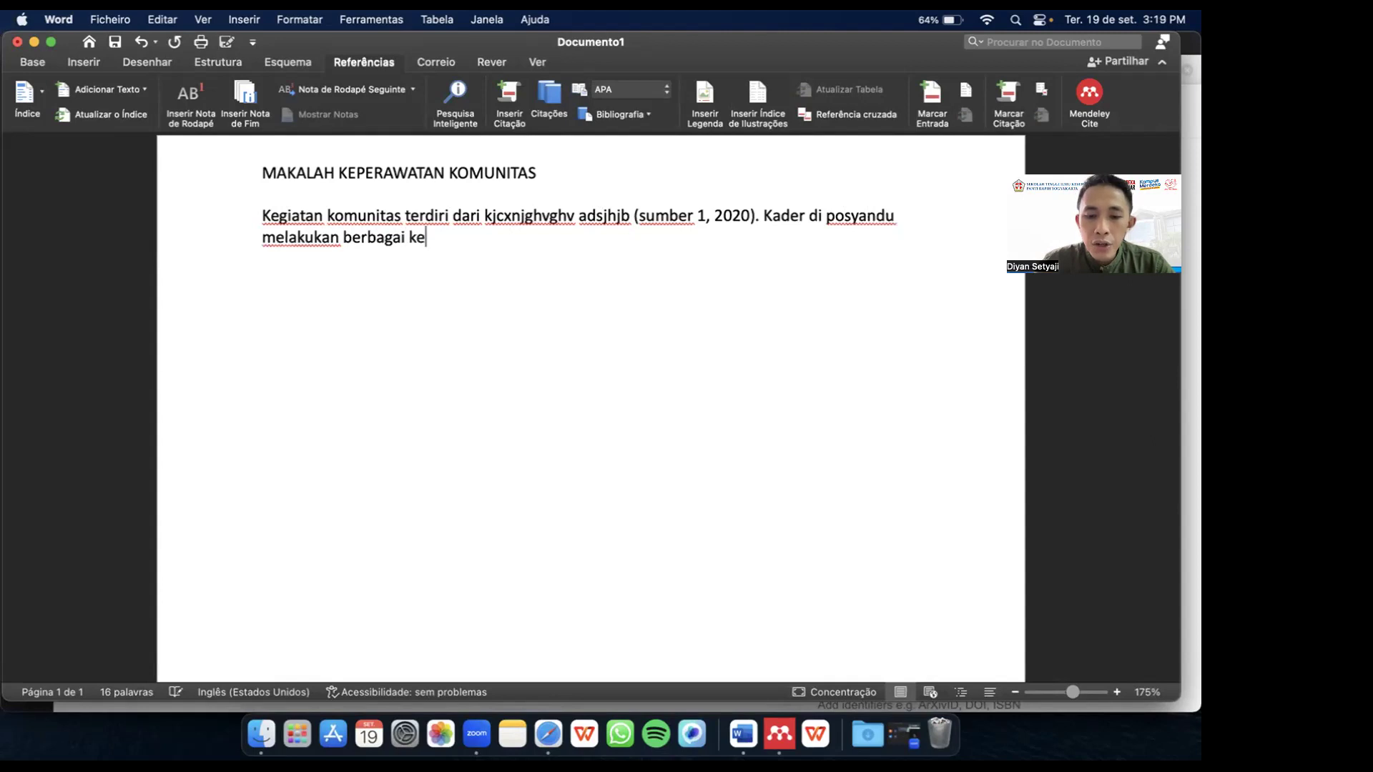
pyautogui.write('giatan')
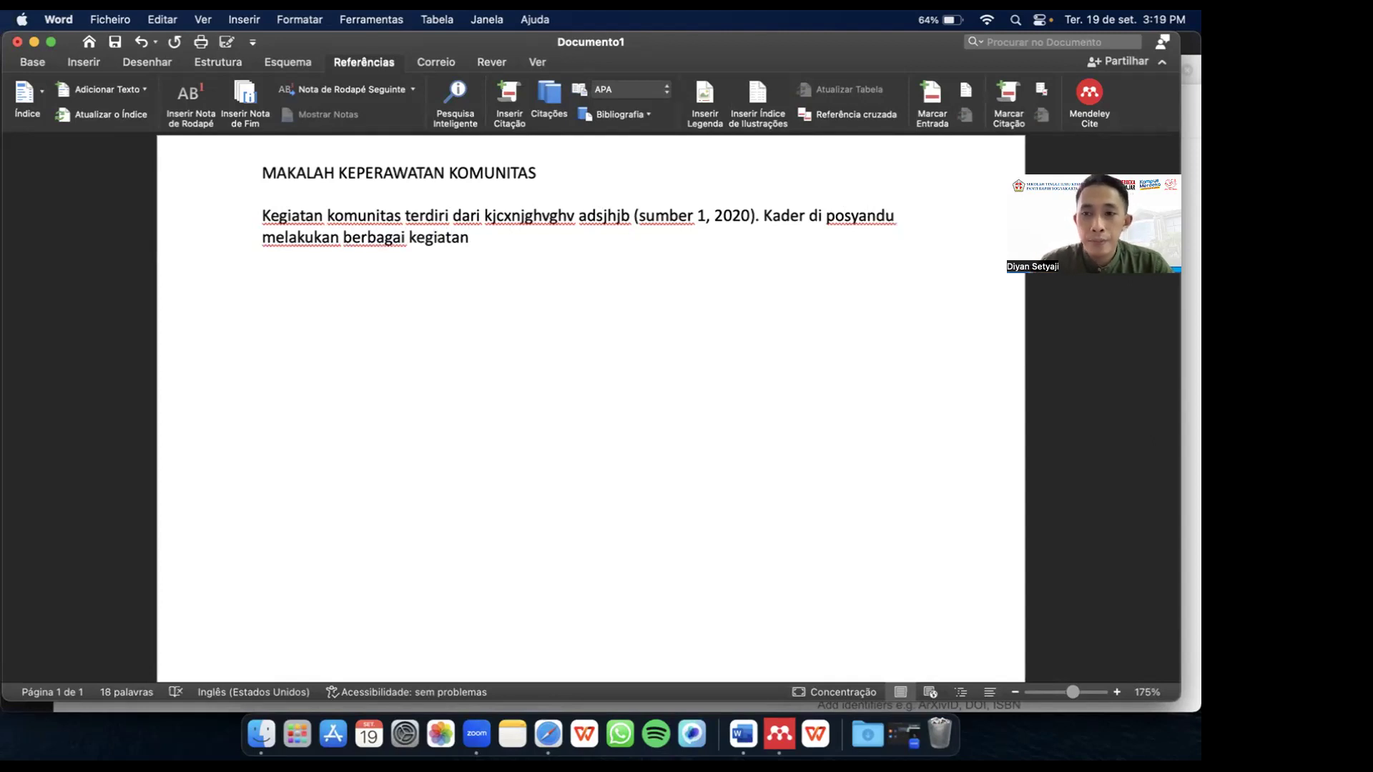
pyautogui.write(' seper')
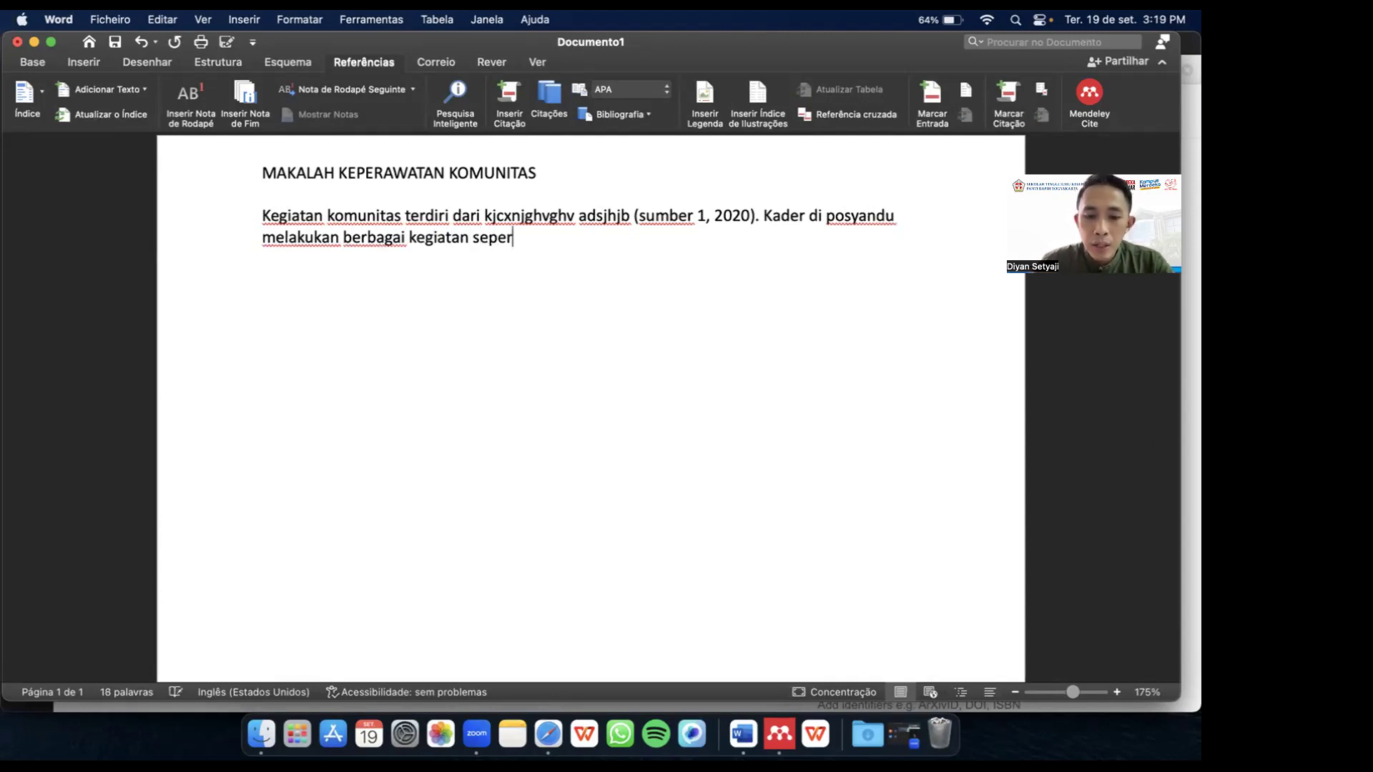
pyautogui.write('ti kegiatan 5 le')
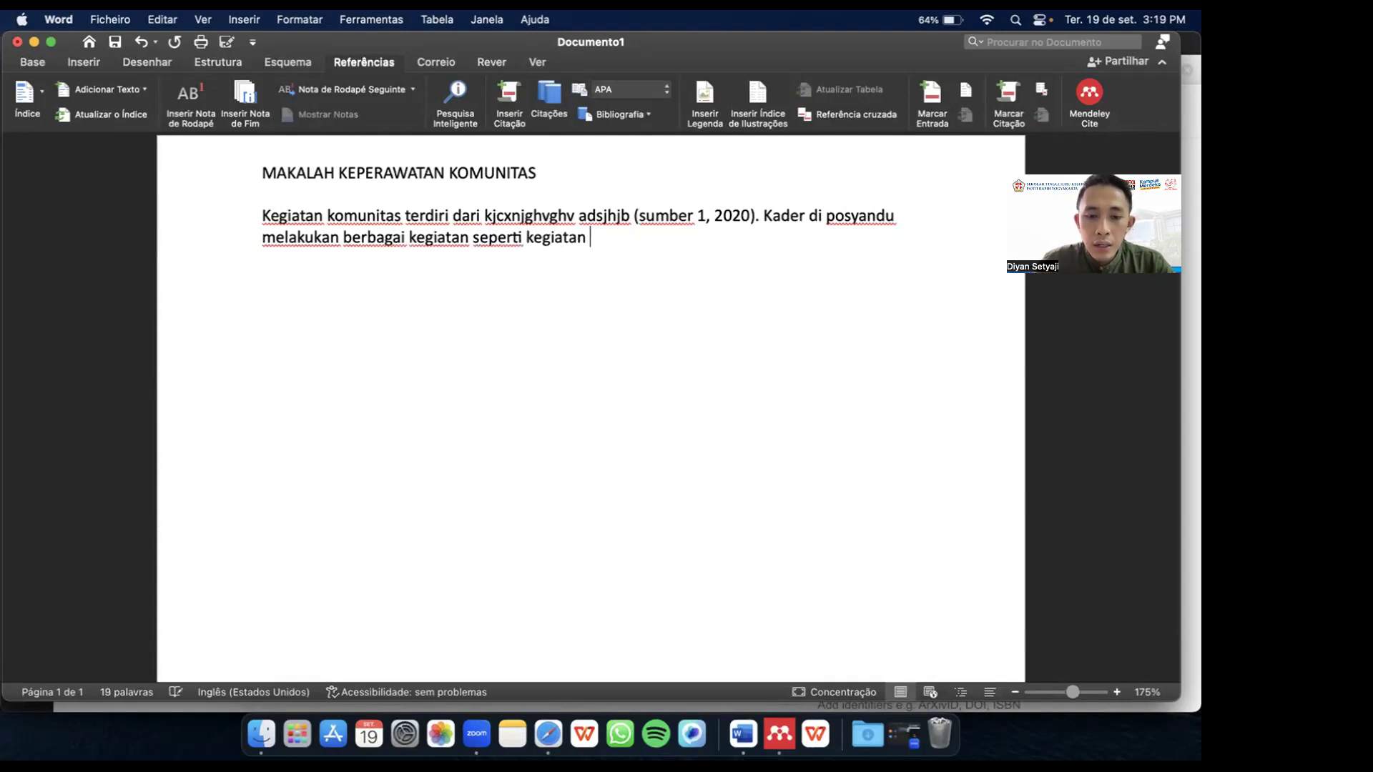
pyautogui.press('BackSpace')
pyautogui.press('BackSpace')
pyautogui.write('meja')
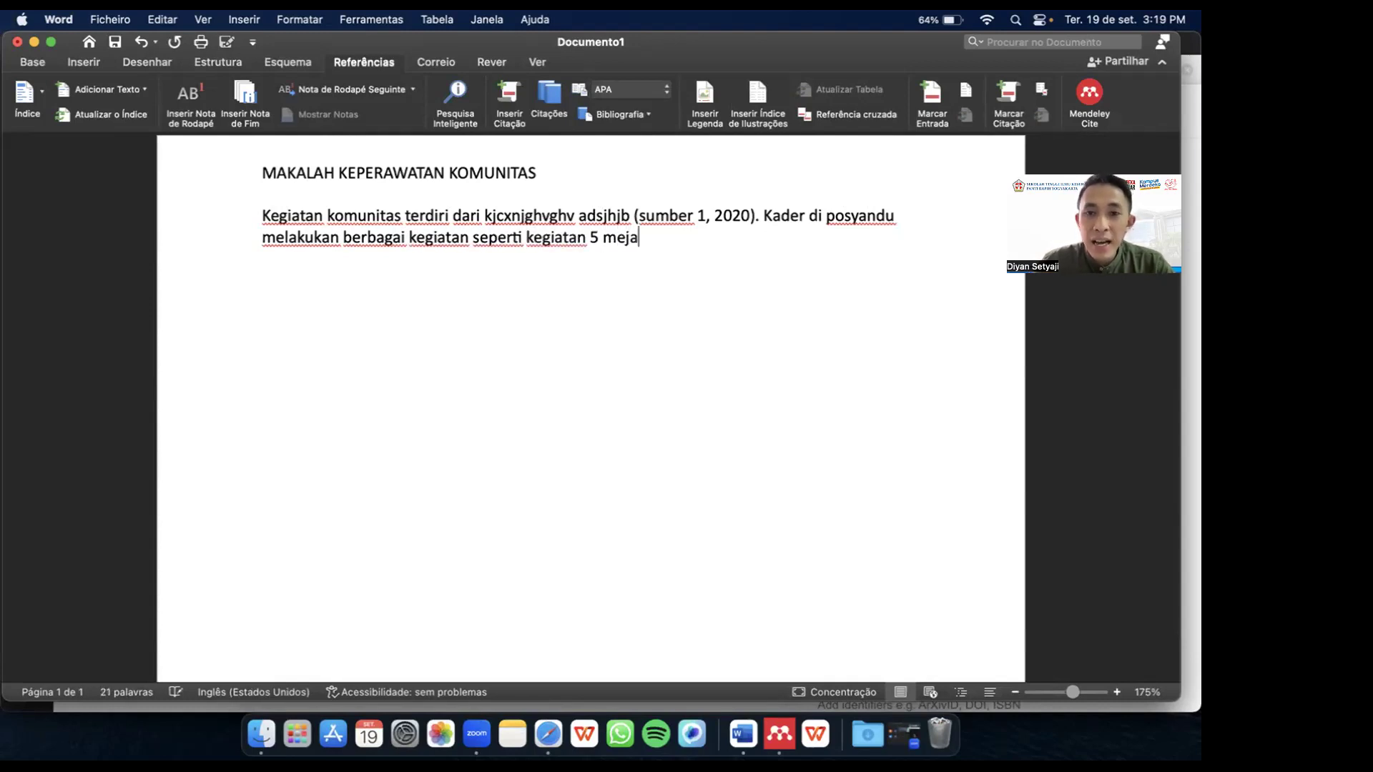
# Step: Add the manual citation "(sumber 2, 2019)." at the end of the second sentence
pyautogui.write(' (su')
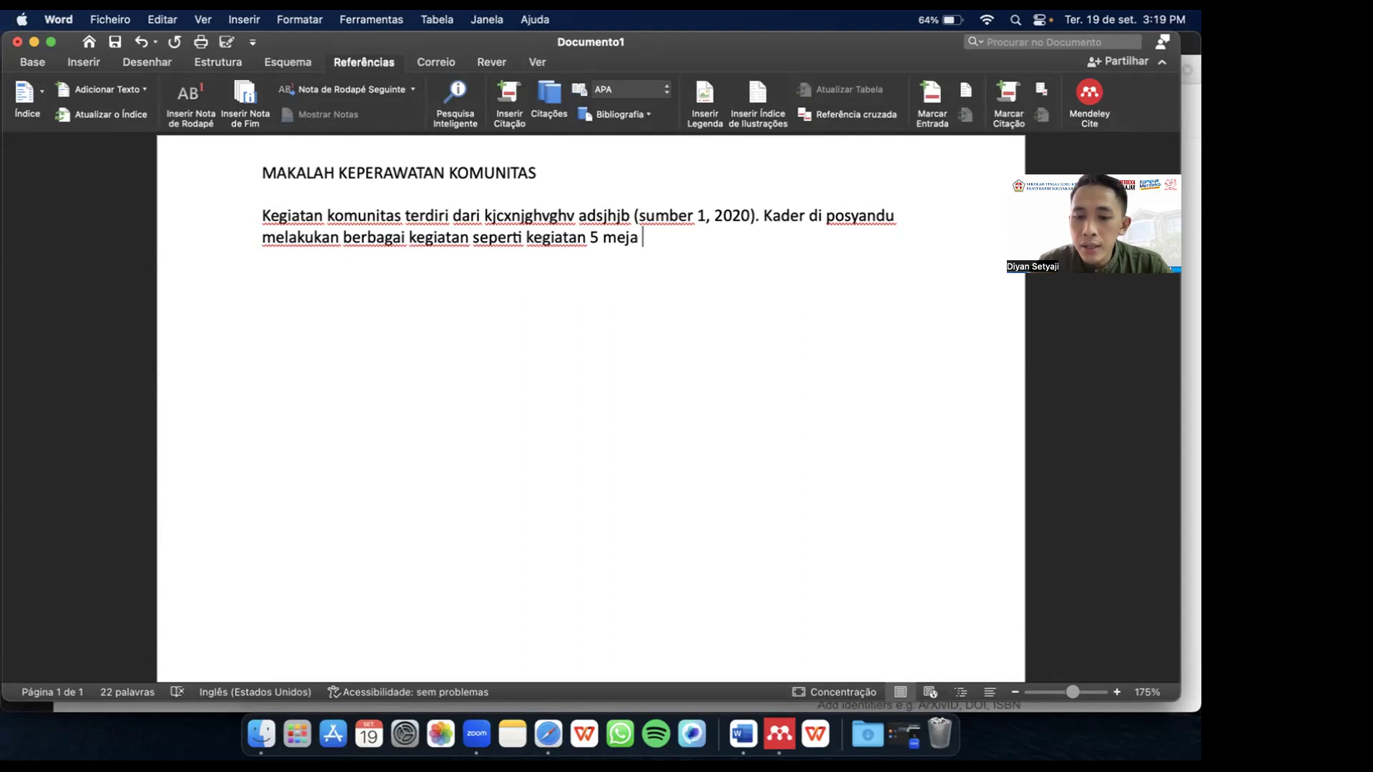
pyautogui.write('mber ')
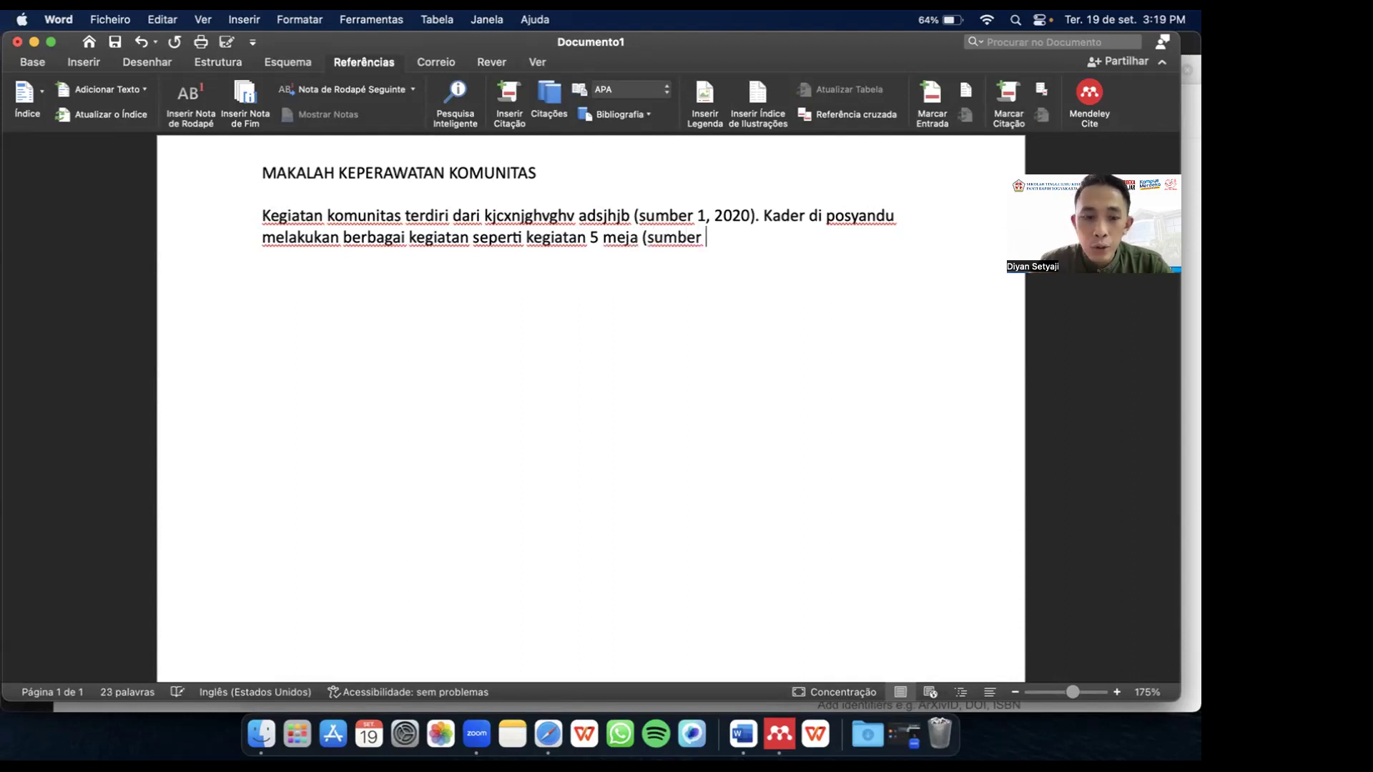
pyautogui.write('2, 2019).')
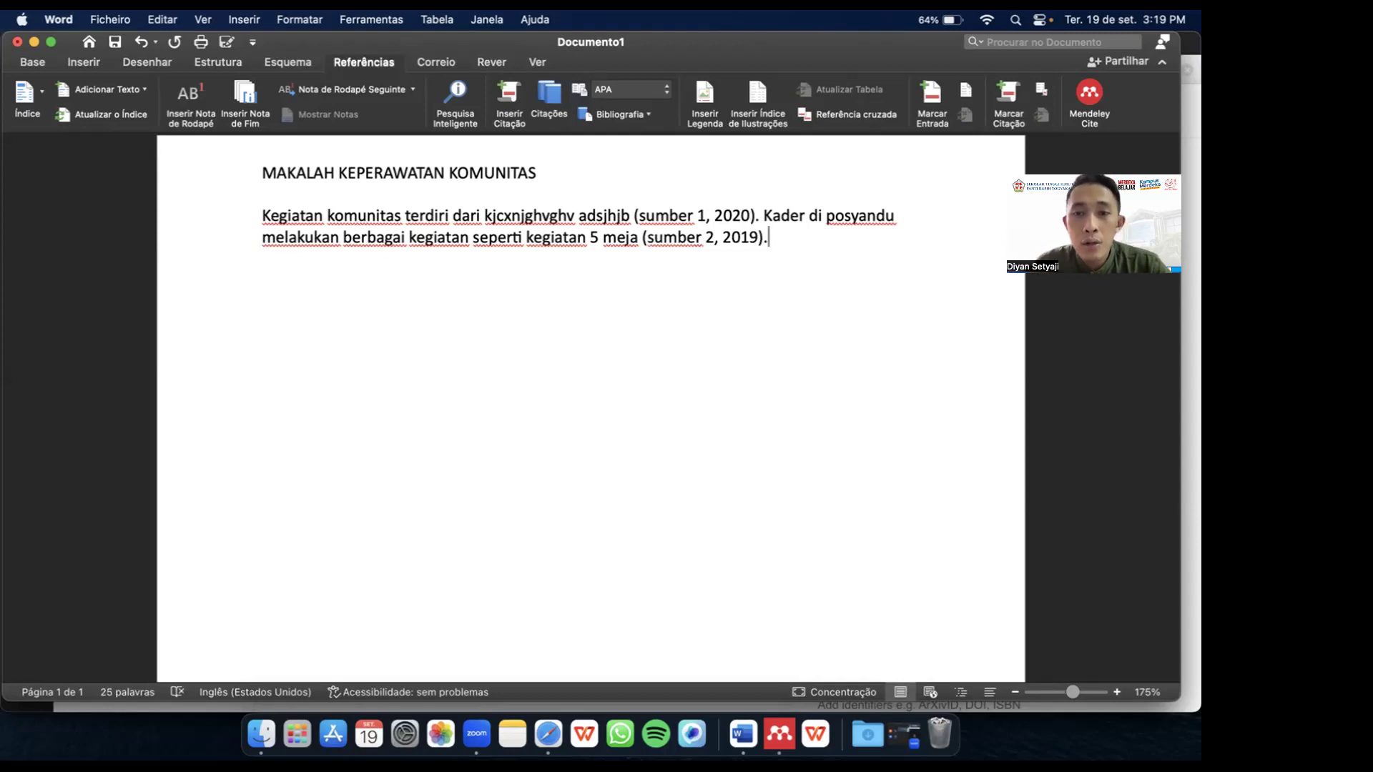
pyautogui.click(685, 210)
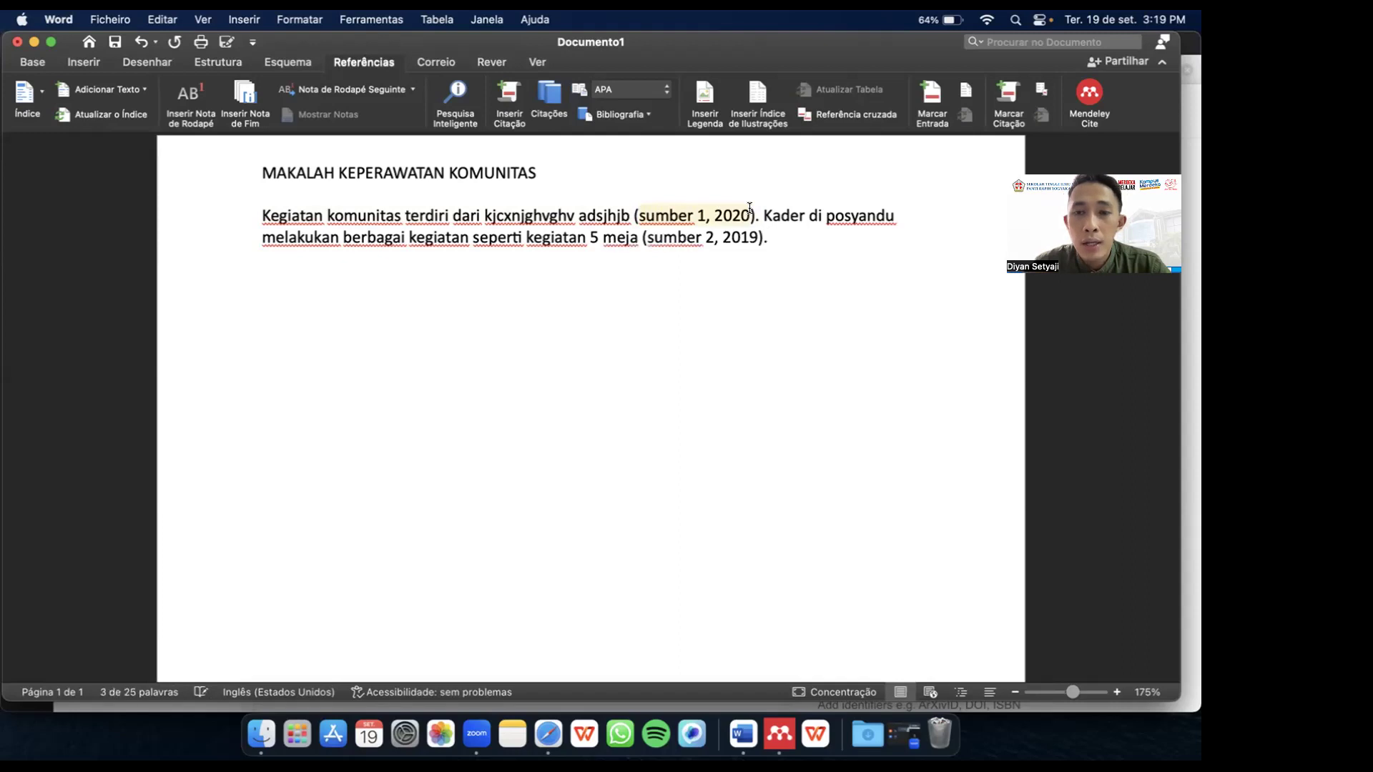
# Step: Duplicate the two-sentence paragraph below the original, leaving blank space between them
pyautogui.click(810, 238)
pyautogui.press('Return')
pyautogui.press('Return')
pyautogui.press('Return')
pyautogui.press('Return')
pyautogui.press('Return')
pyautogui.moveTo(771, 233); pyautogui.dragTo(281, 218)
pyautogui.press('super+c')
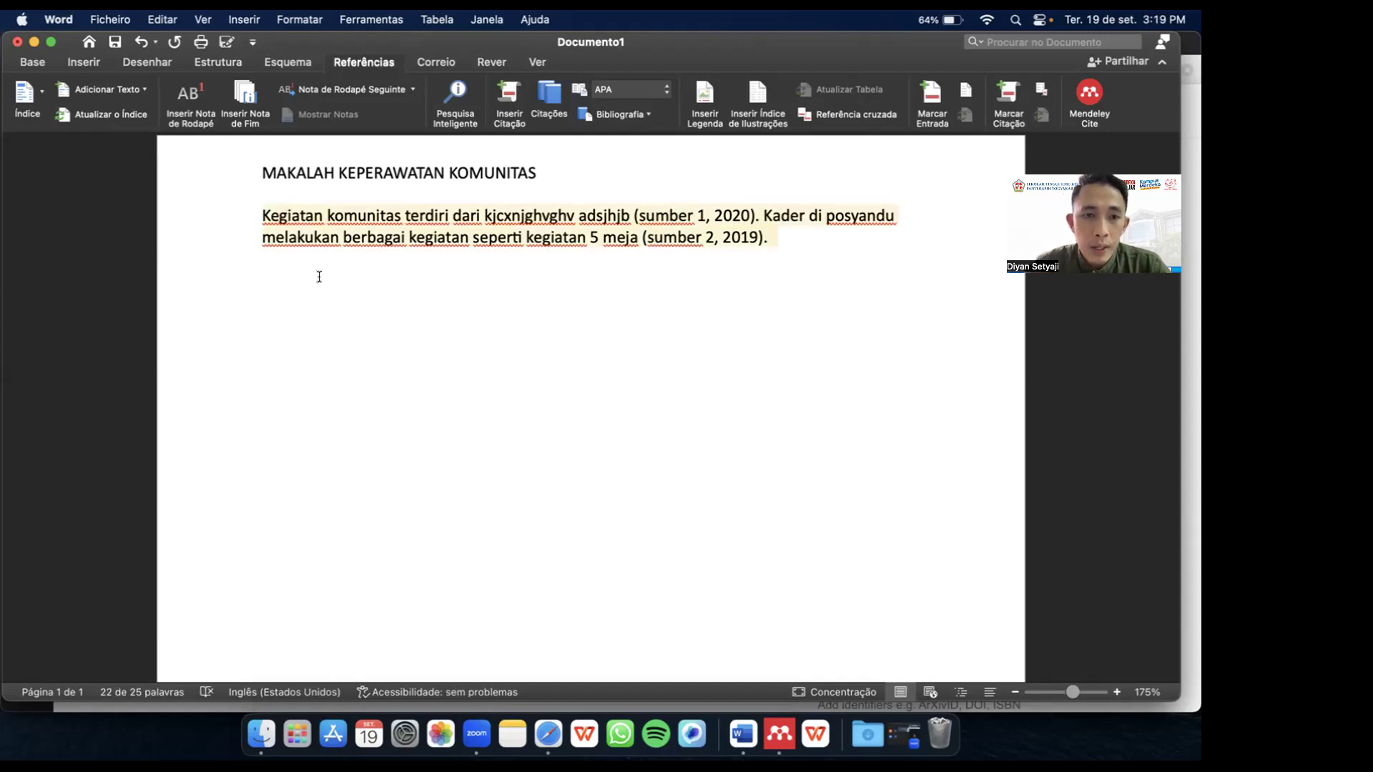
pyautogui.click(289, 298)
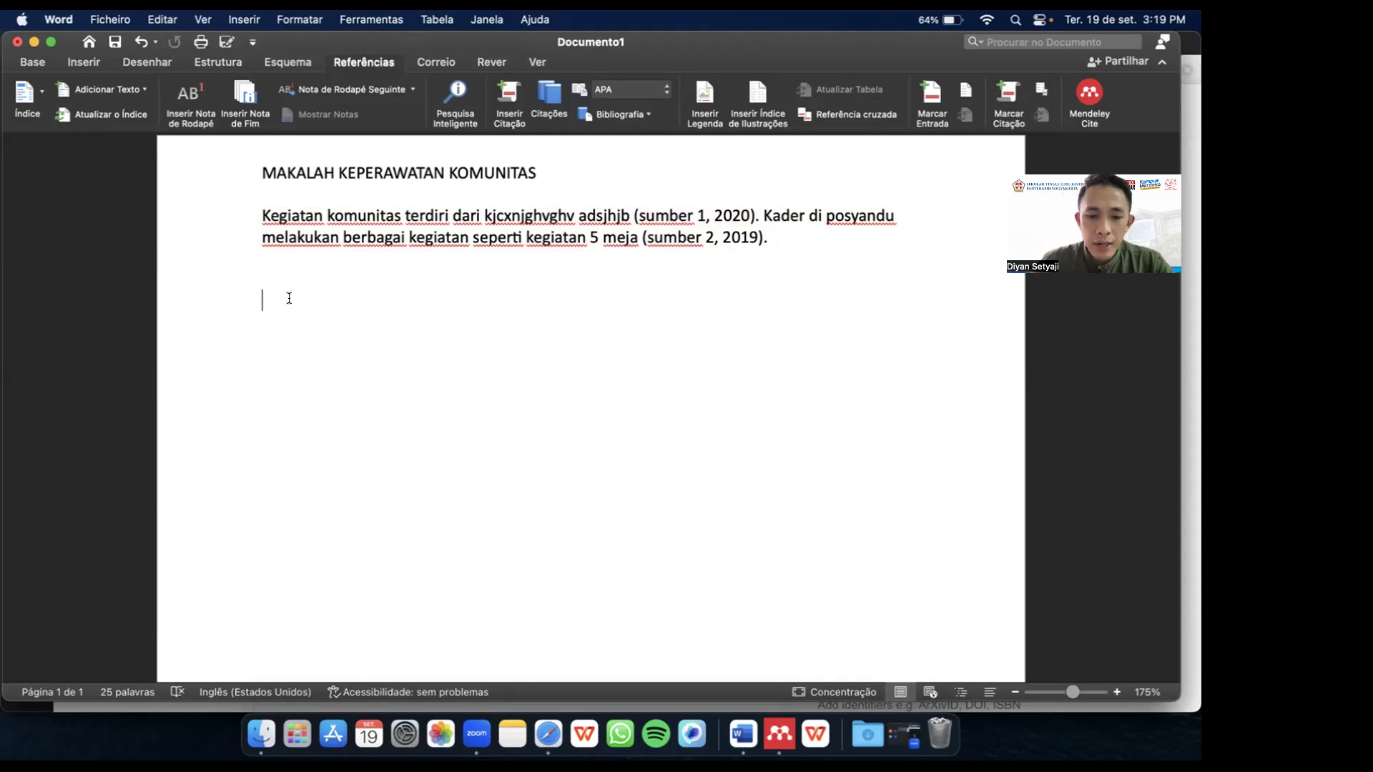
pyautogui.press('super+v')
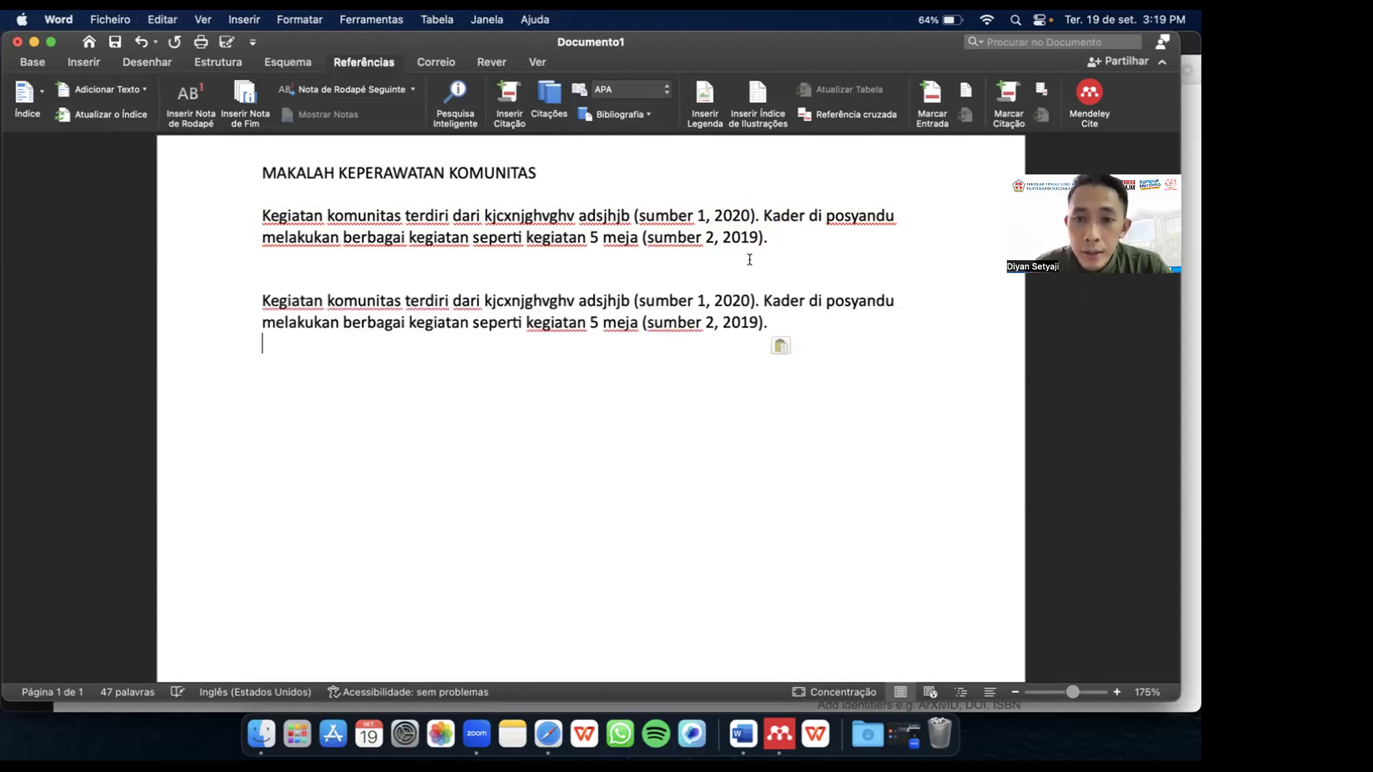
# Step: Split the copied paragraph into one sentence per line and delete the manual citations from both sentences
pyautogui.click(764, 295)
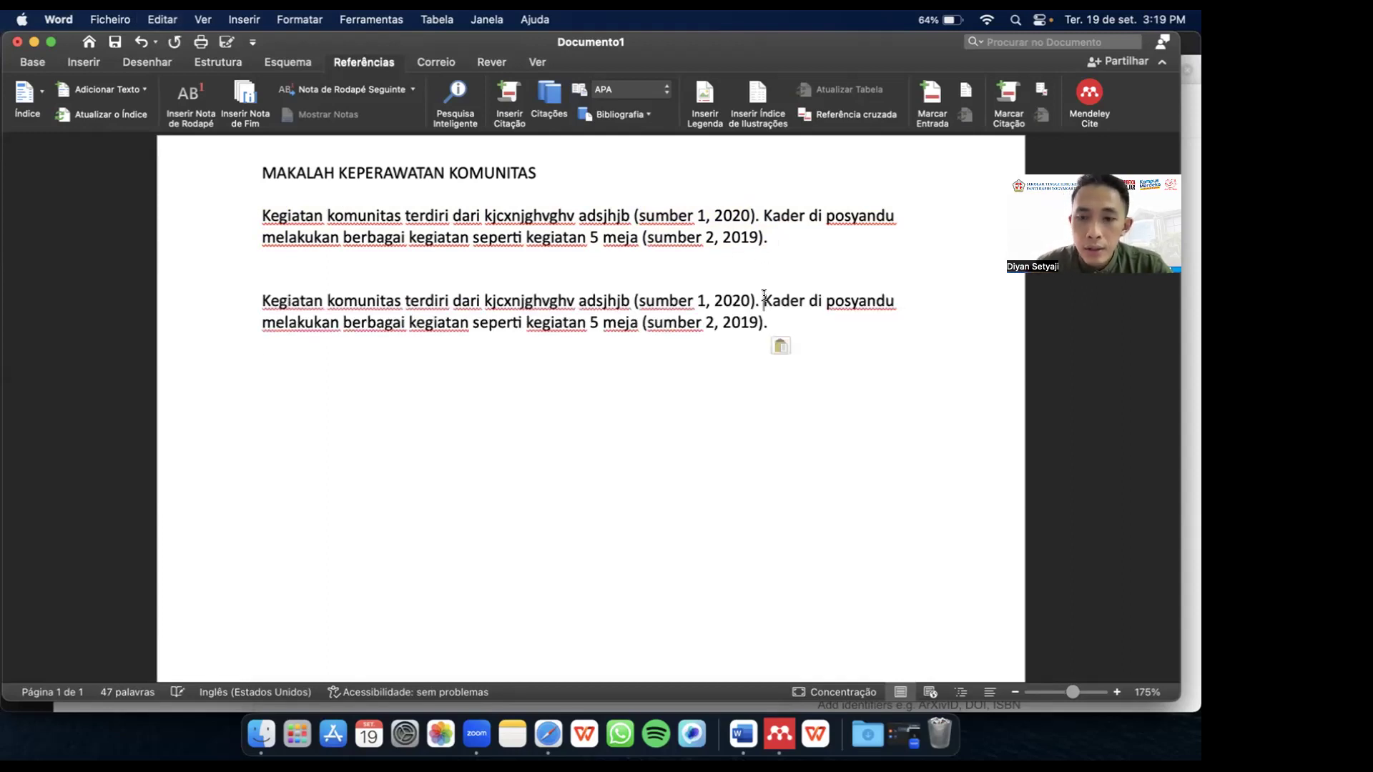
pyautogui.press('Return')
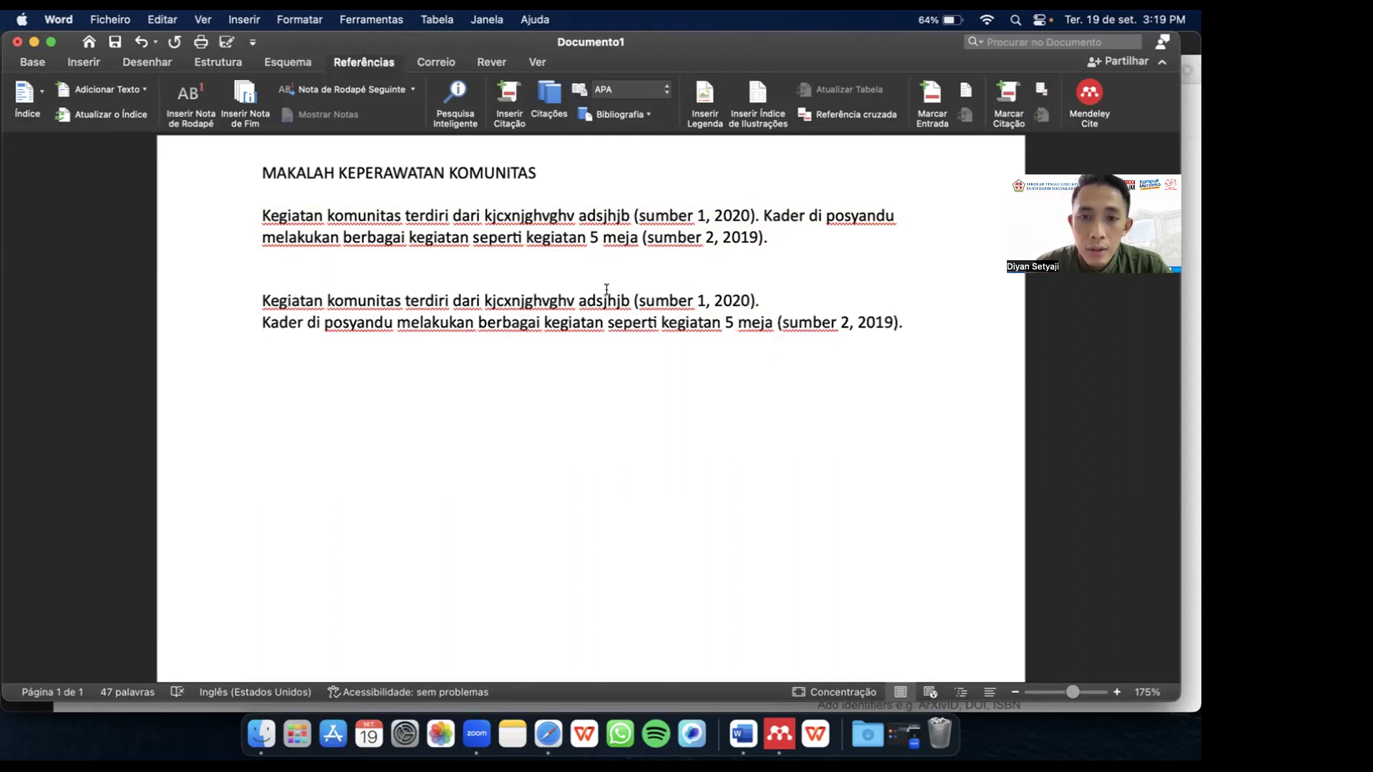
pyautogui.moveTo(631, 301); pyautogui.dragTo(902, 322)
pyautogui.press('BackSpace')
pyautogui.press('BackSpace')
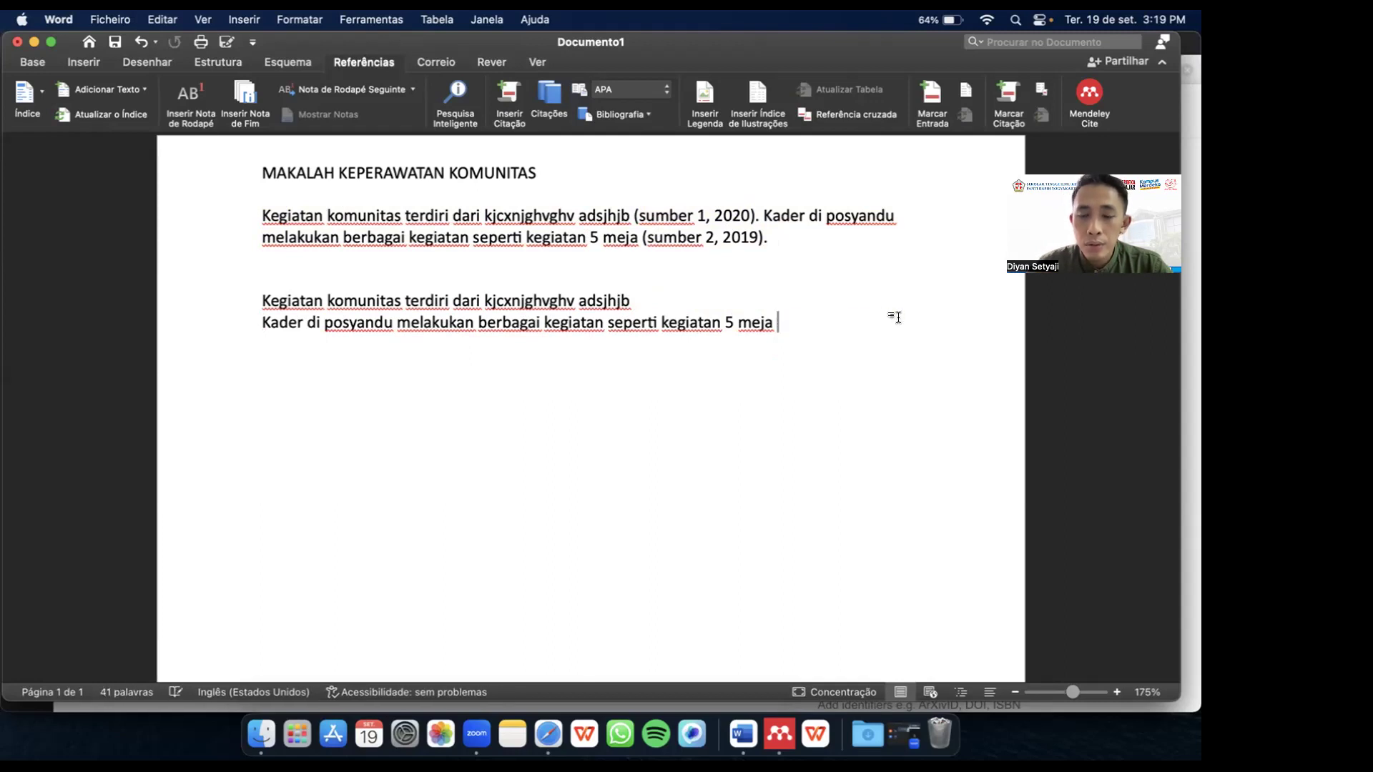
# Step: Place the cursor after "adsjhjb" in the copied text, open Mendeley Cite, and browse its reference list
pyautogui.click(671, 299)
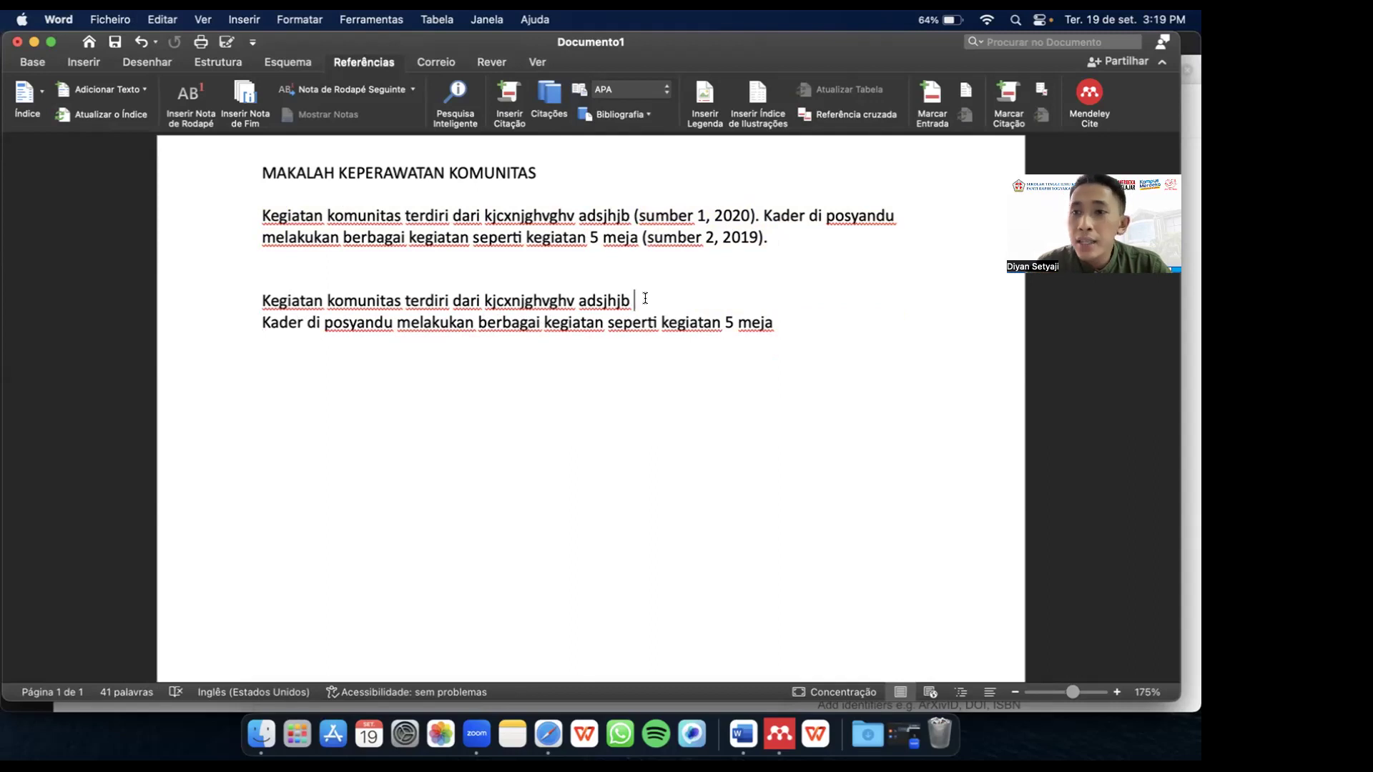
pyautogui.click(1088, 97)
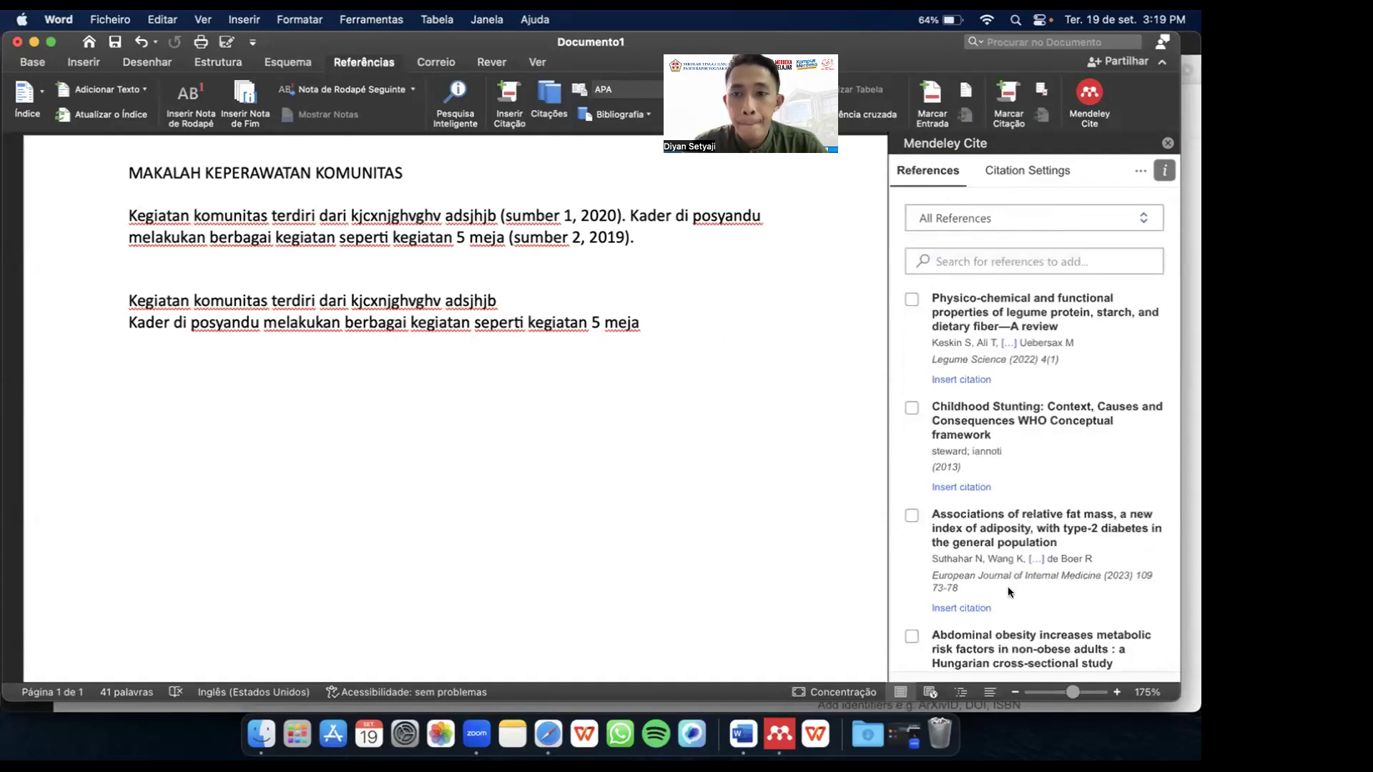
pyautogui.scroll(-2, 1007, 586)
pyautogui.scroll(2, 1007, 586)
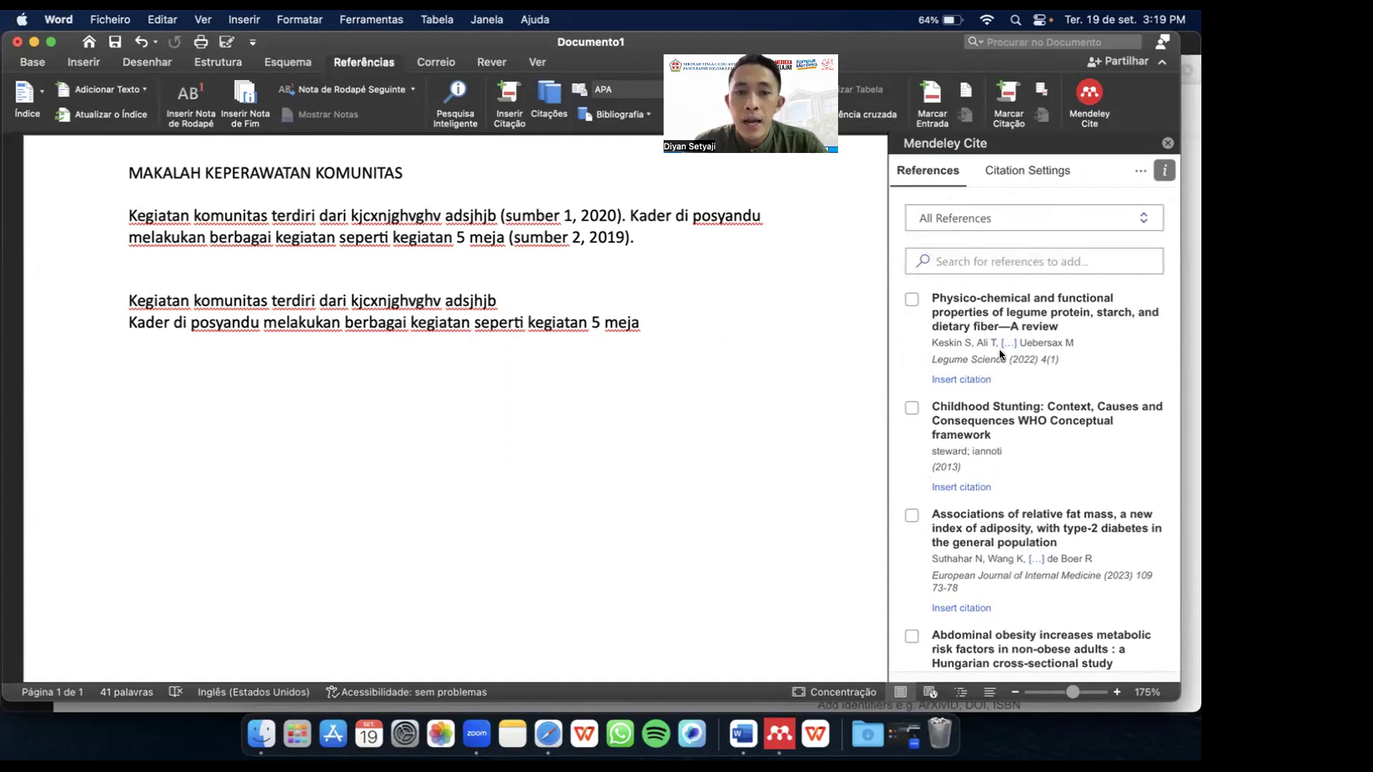
# Step: Insert a Mendeley citation for the 2022 legume protein, starch, and dietary fiber review after the first copied sentence
pyautogui.click(509, 296)
pyautogui.moveTo(124, 299); pyautogui.dragTo(504, 301)
pyautogui.click(508, 299)
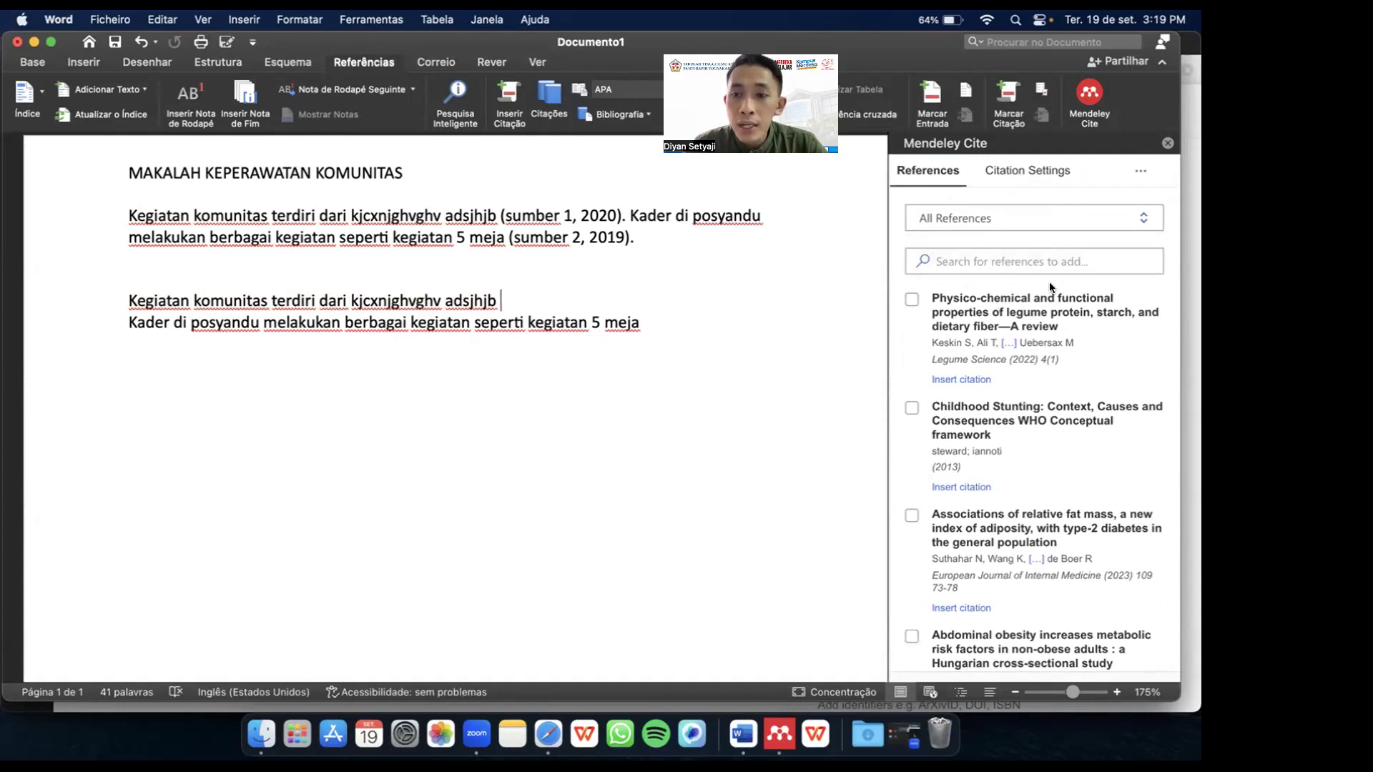
pyautogui.click(911, 300)
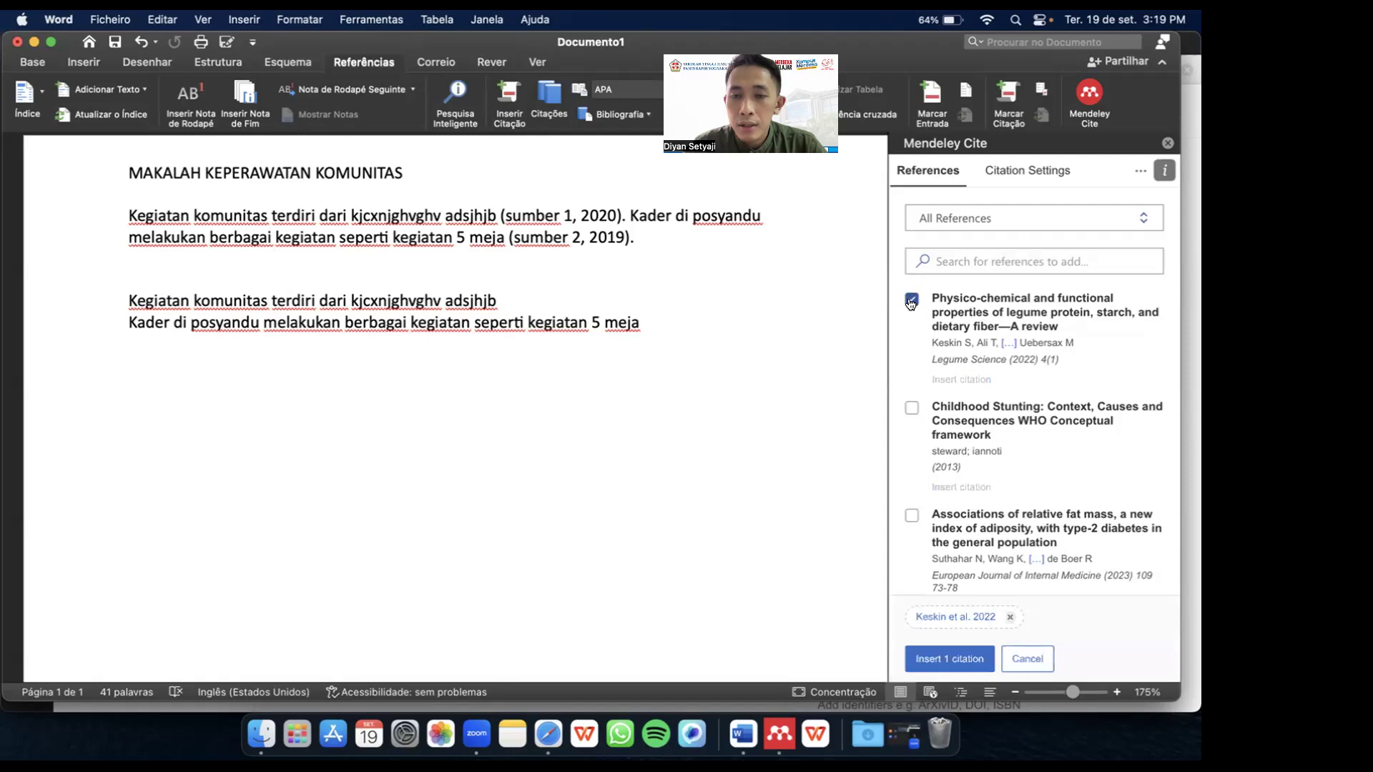
pyautogui.click(958, 661)
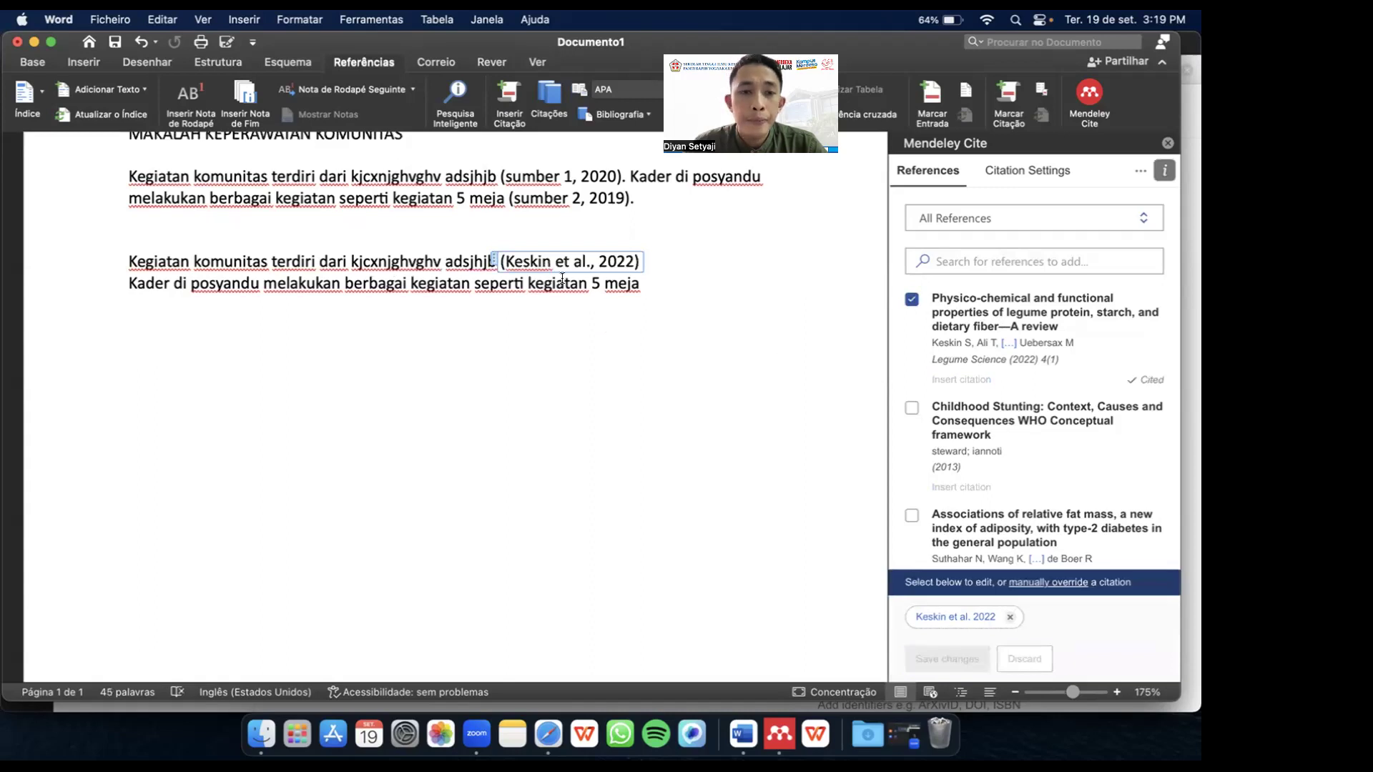
# Step: Add a period after the inserted citation and rejoin the "Kader di posyandu" sentence to the same paragraph
pyautogui.click(250, 285)
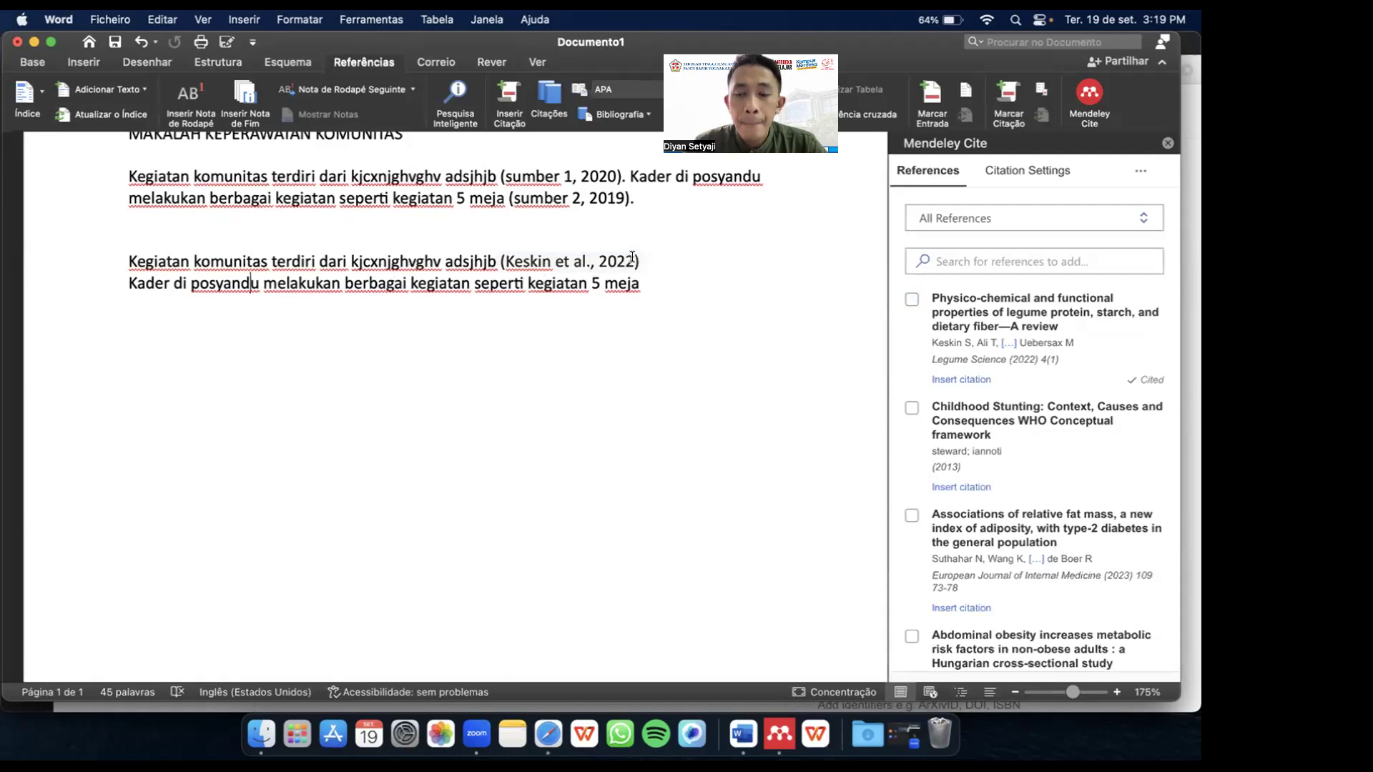
pyautogui.click(663, 257)
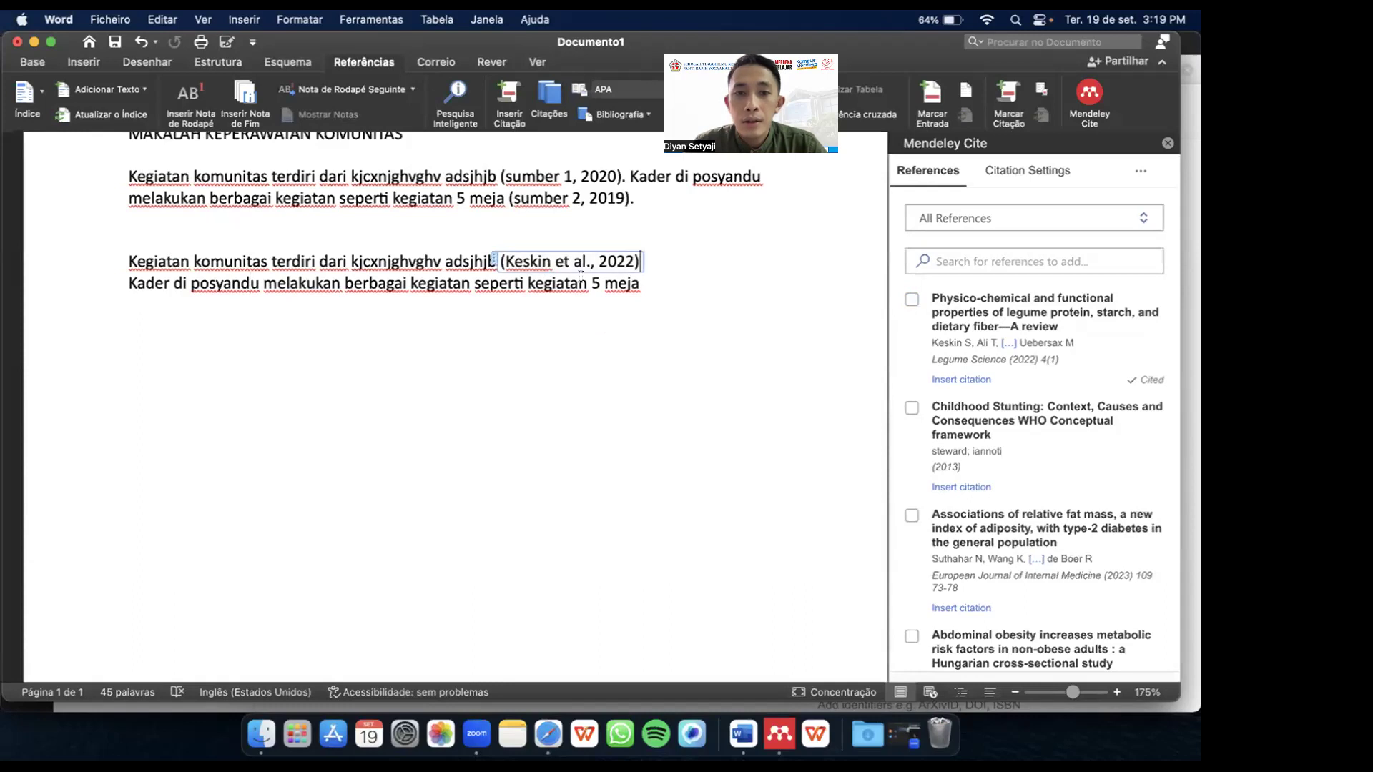
pyautogui.click(249, 286)
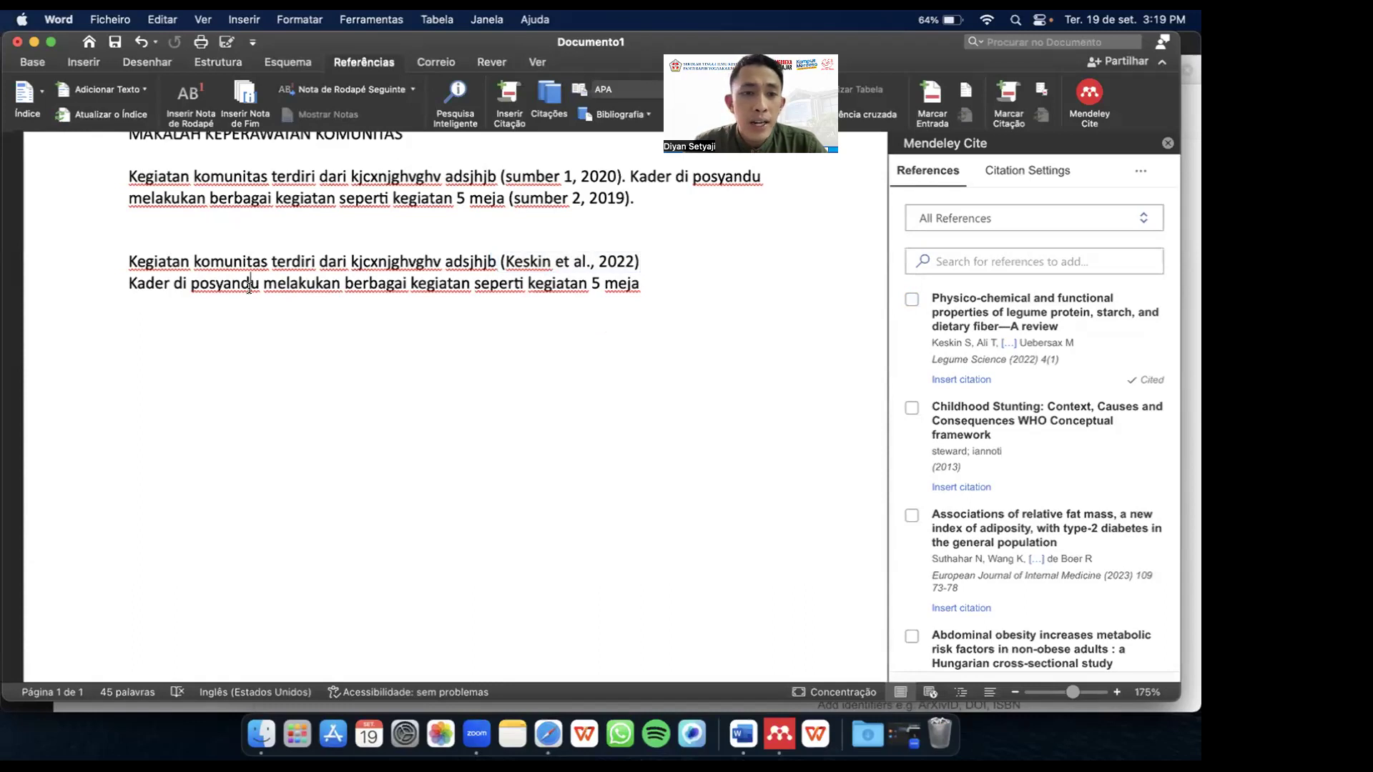
pyautogui.click(128, 284)
pyautogui.press('BackSpace')
pyautogui.write('. Kader di posyandu')
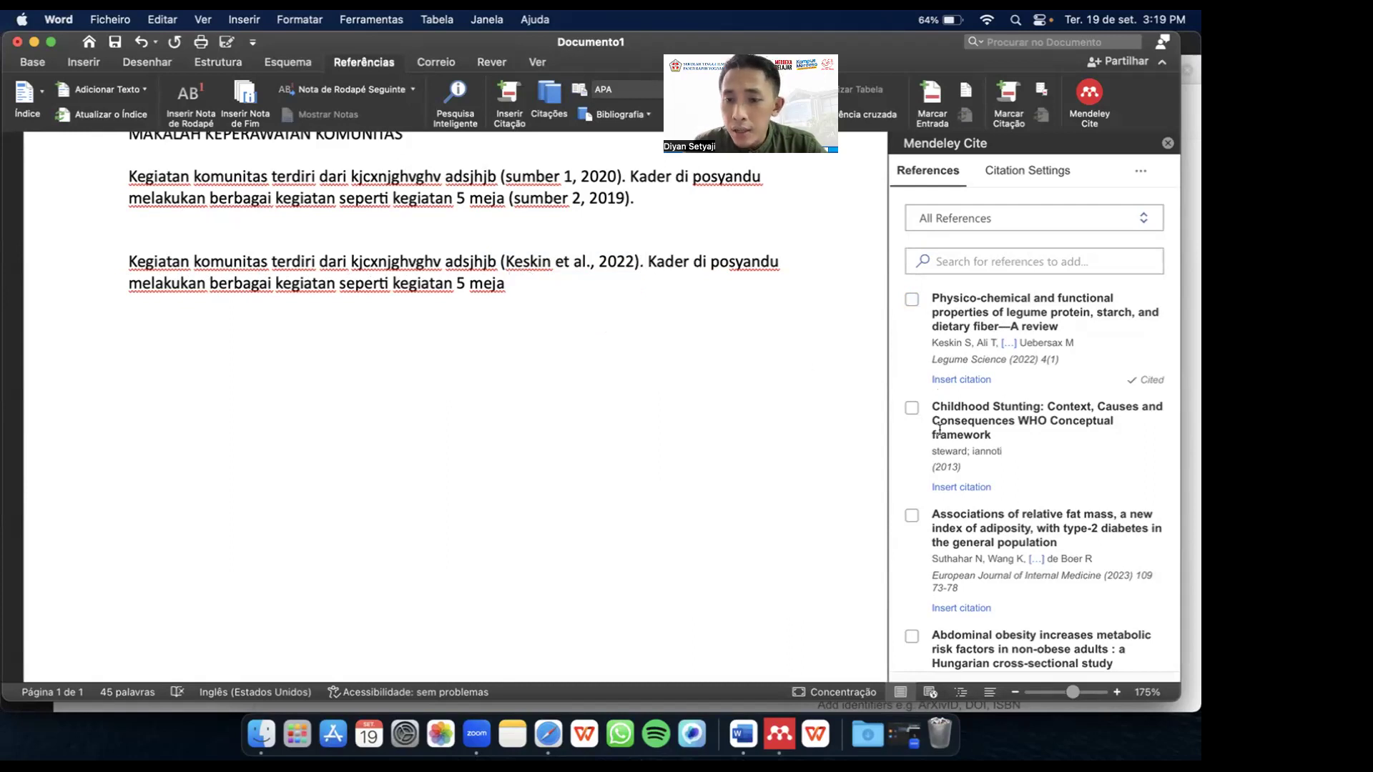
# Step: Insert a Mendeley citation for the 2019 article "Abdominal obesity increases metabolic risk factors in non-obese adults" after "5 meja"
pyautogui.scroll(-5, 940, 429)
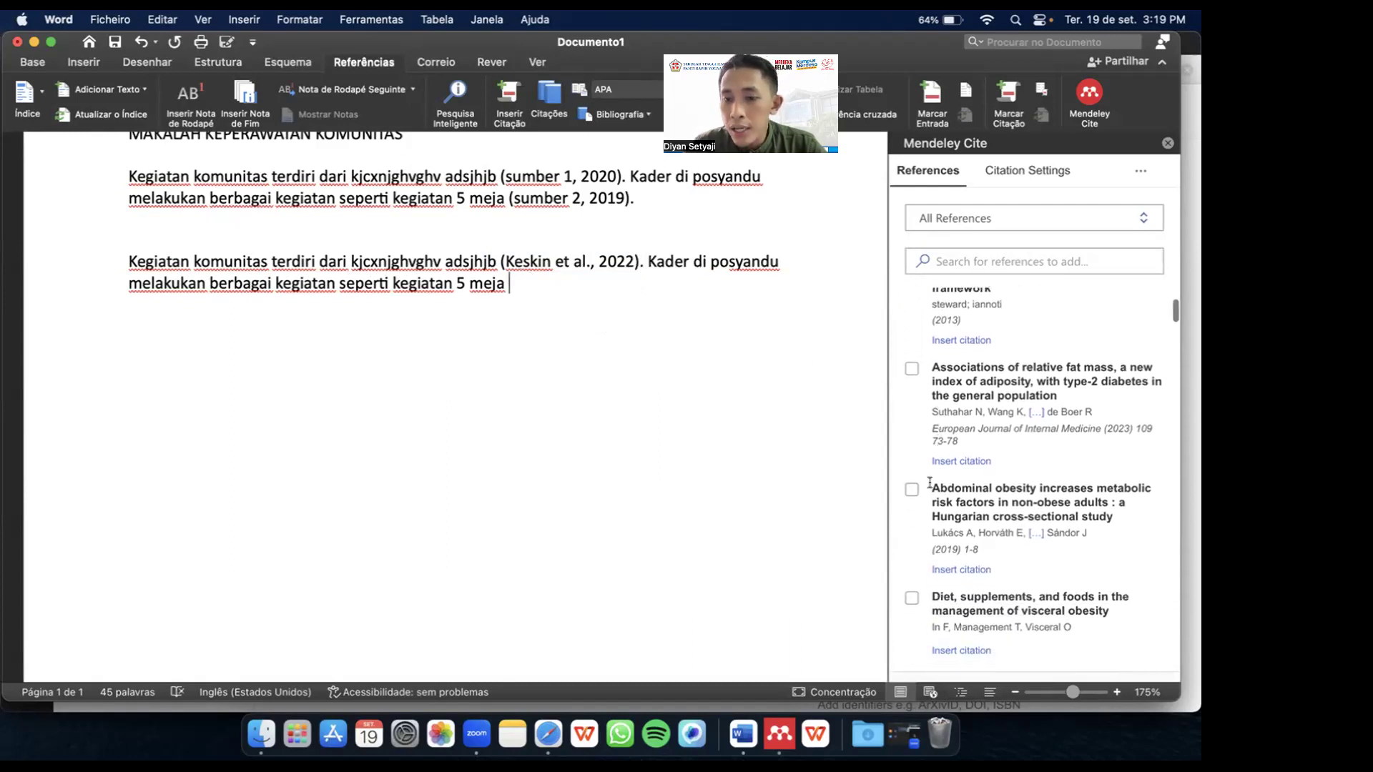
pyautogui.scroll(-2, 933, 495)
pyautogui.scroll(-1, 933, 495)
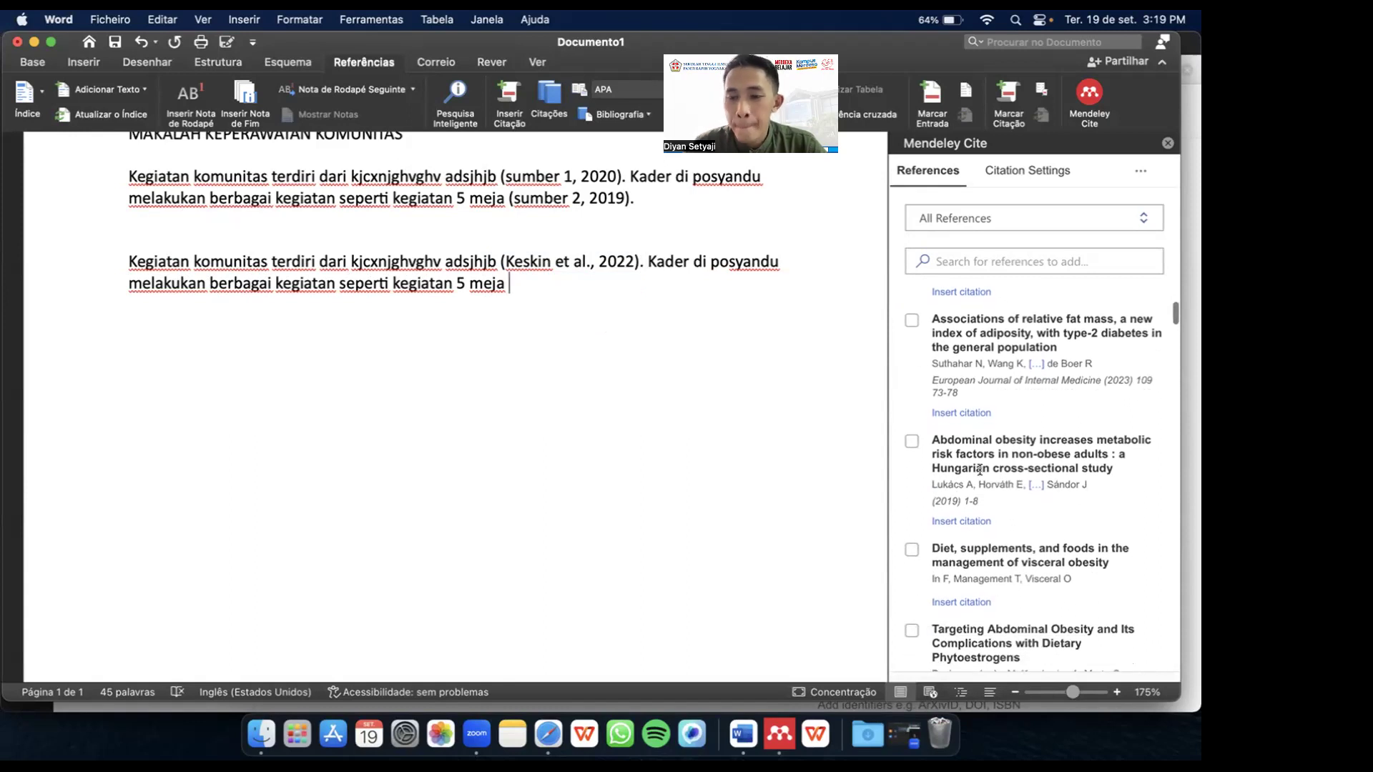
pyautogui.click(912, 441)
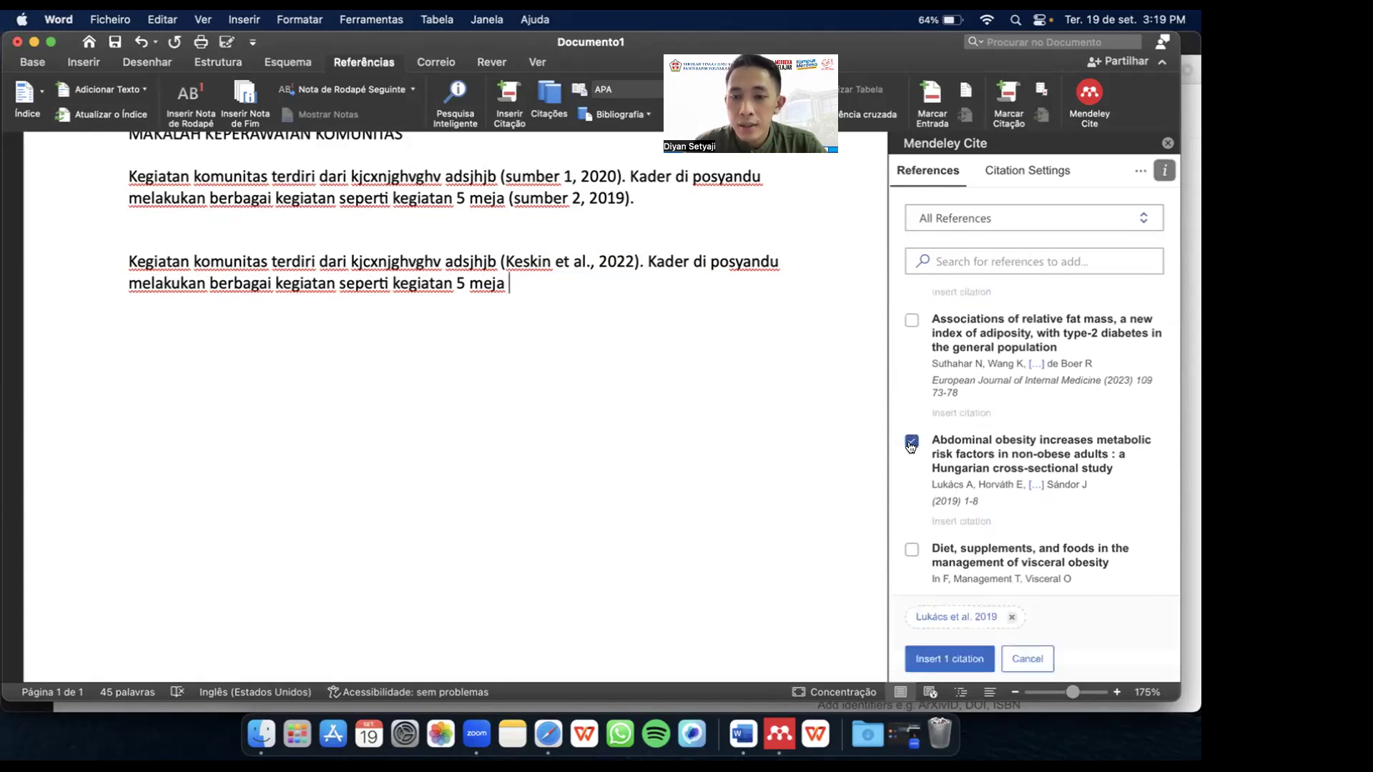
pyautogui.click(950, 659)
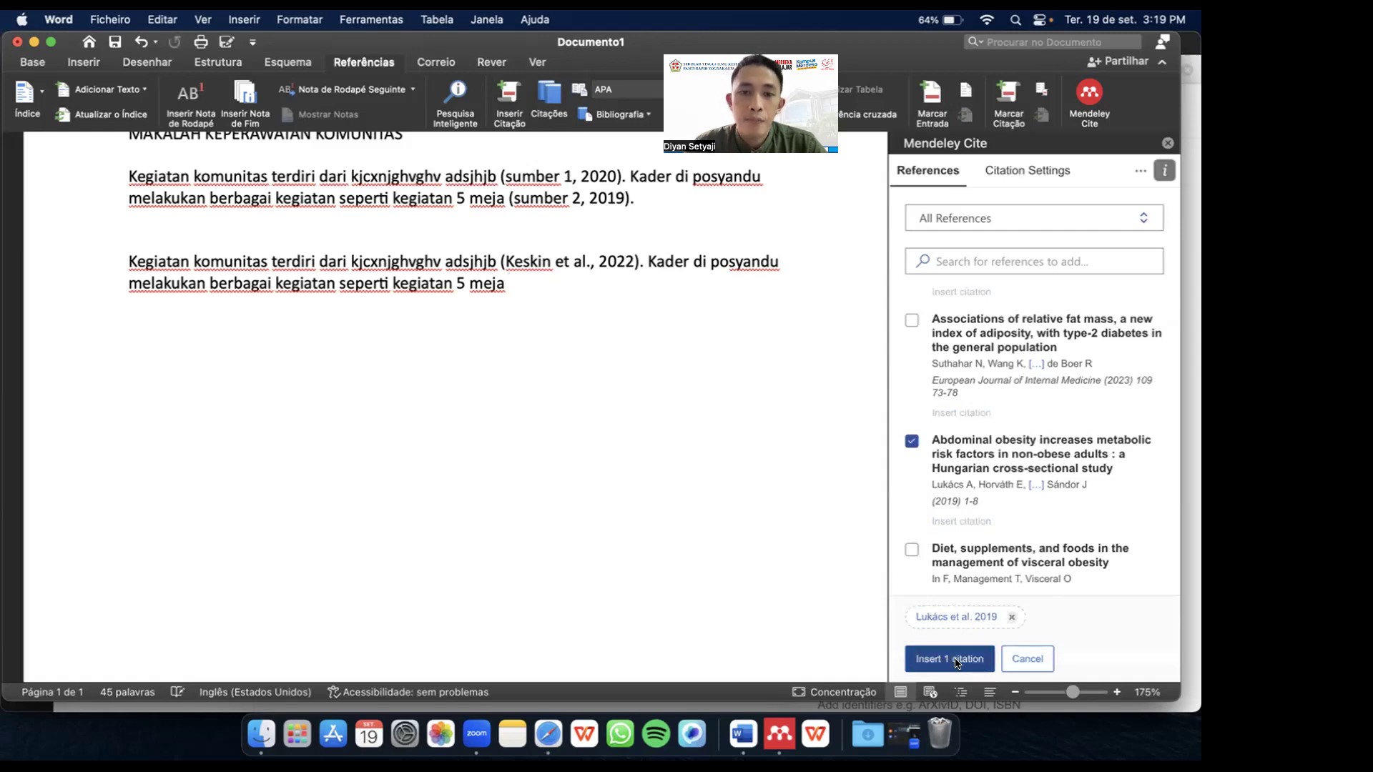
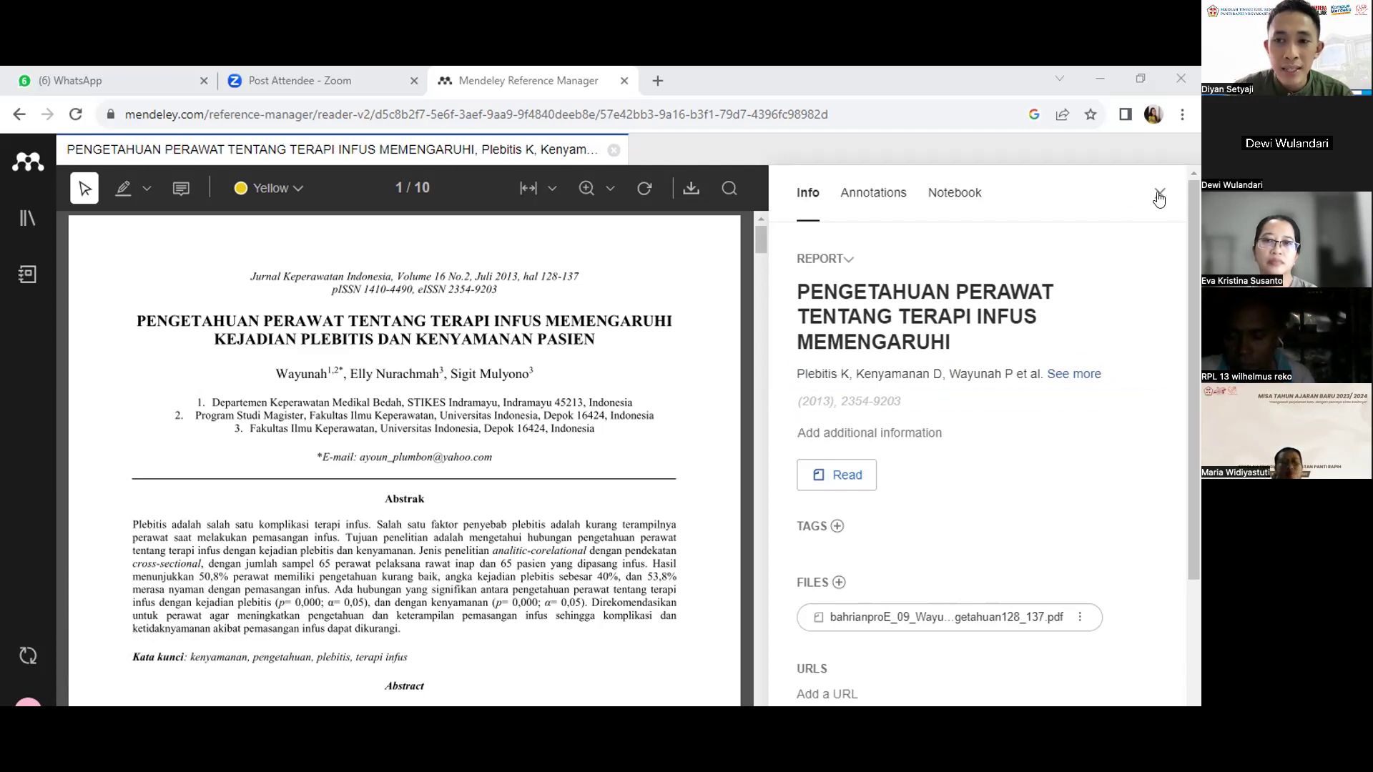
# Step: Change the plebitis article's reference type to Journal Article and complete its title by adding "KEJADIAN PLEBITIS DAN KENYAMANAN PASIEN" at the end
pyautogui.click(843, 259)
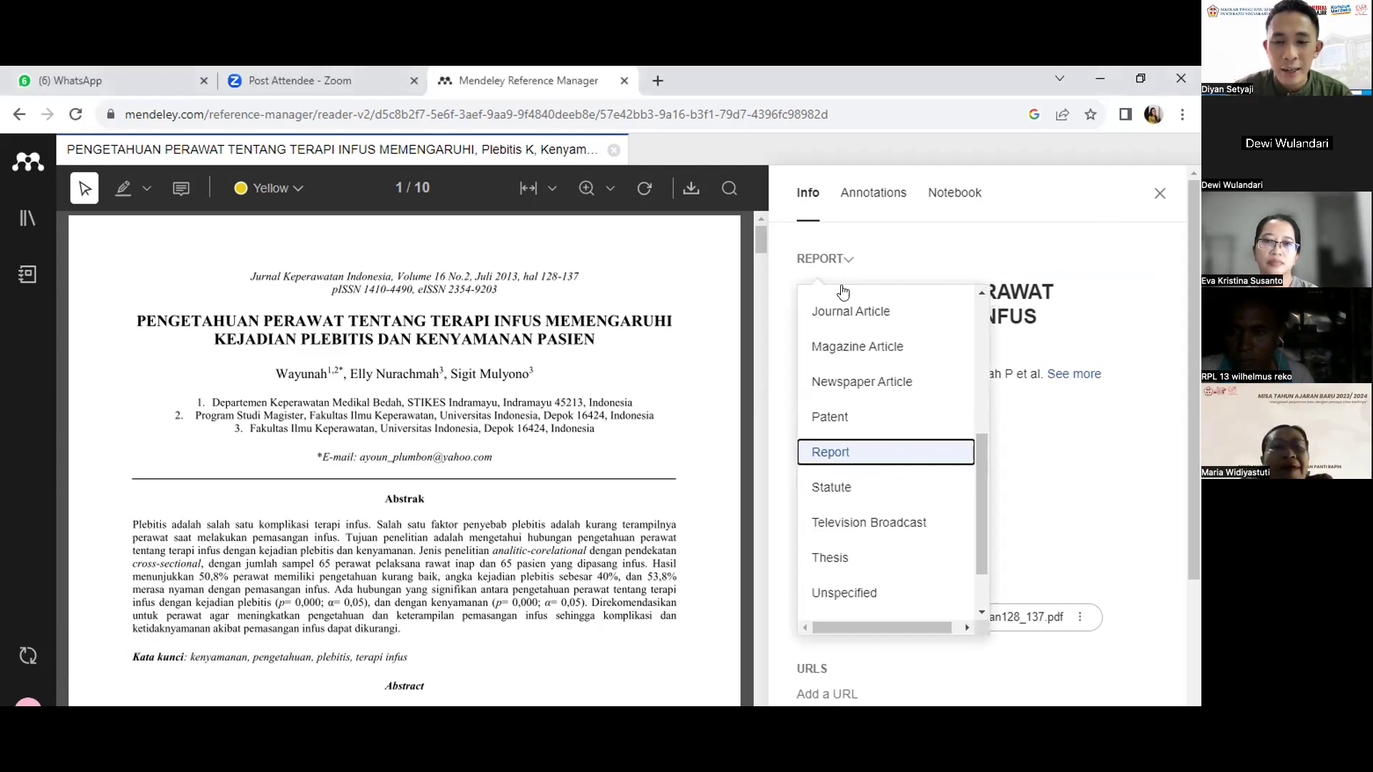
pyautogui.click(844, 310)
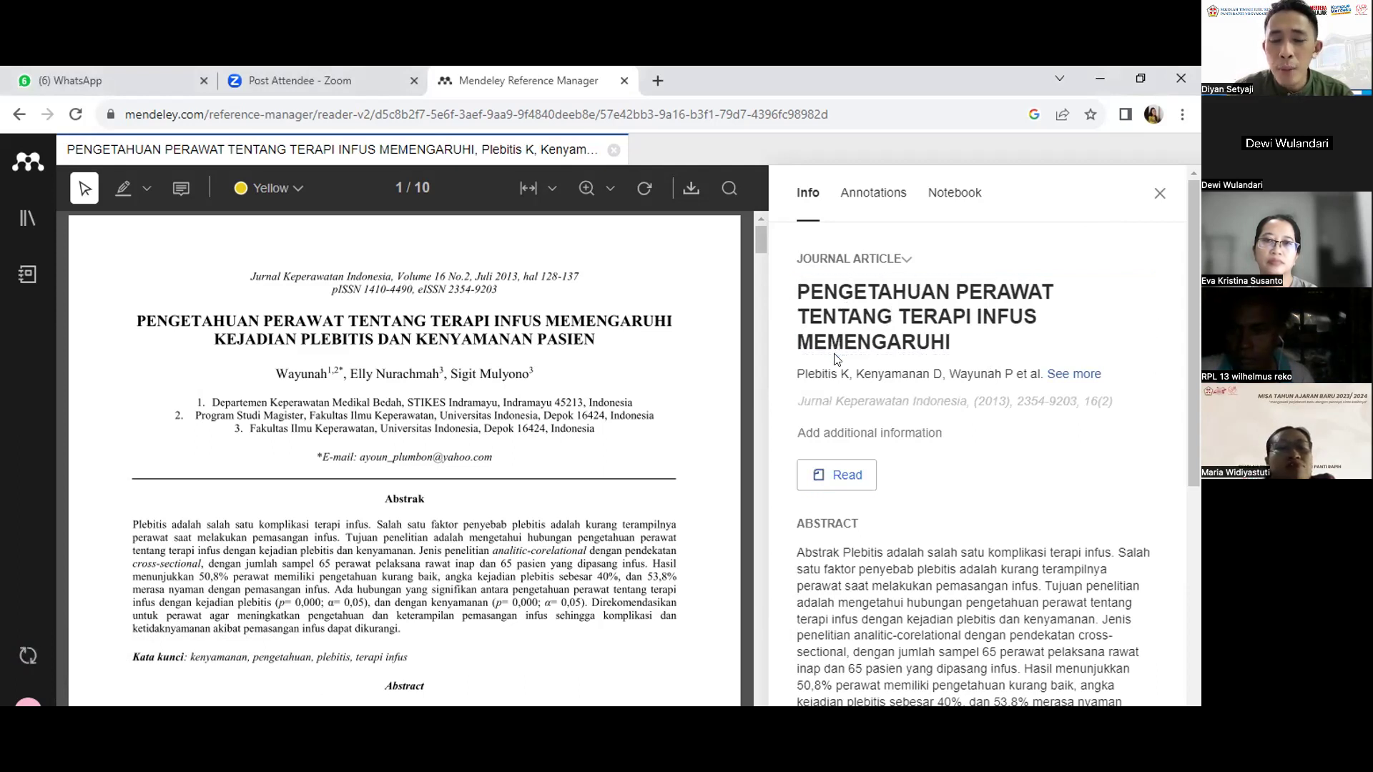
pyautogui.click(850, 309)
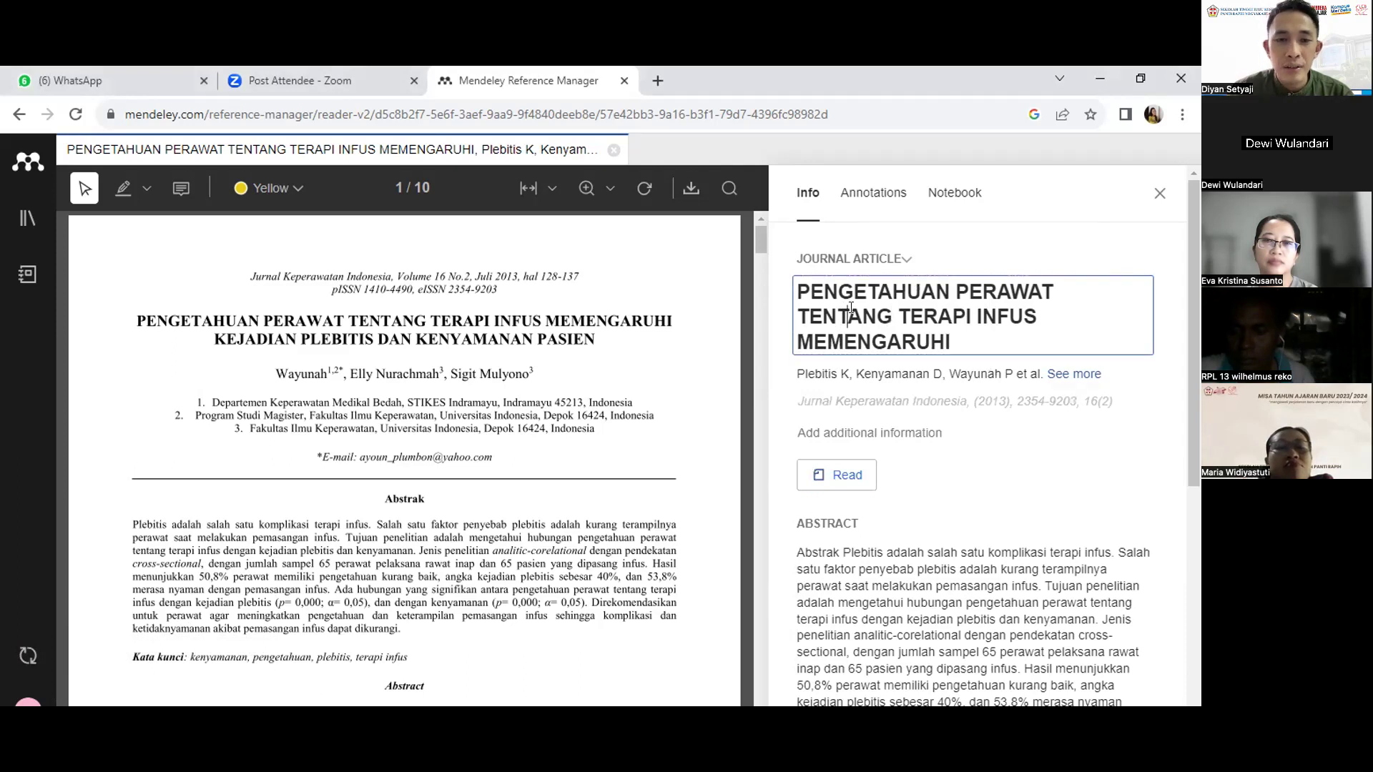
pyautogui.click(867, 290)
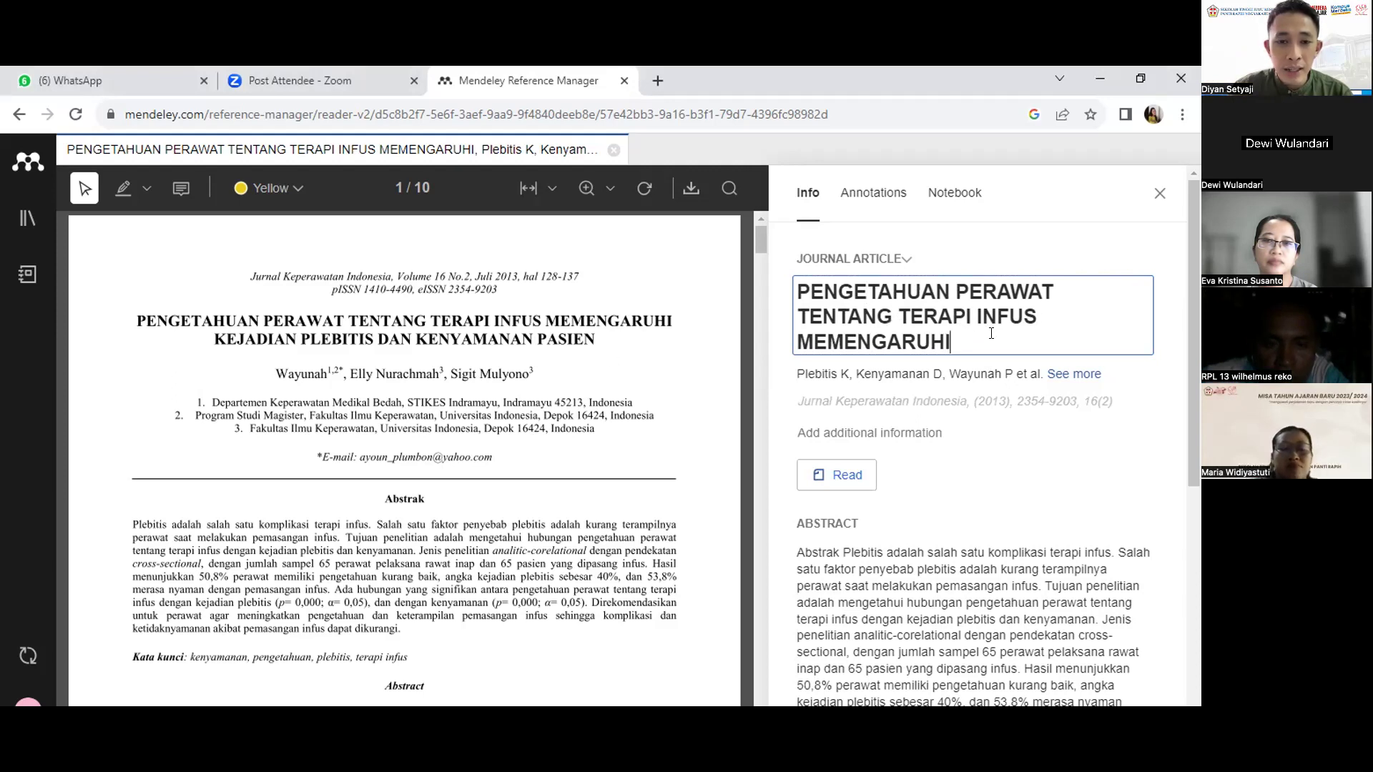
pyautogui.scroll(-1, 991, 333)
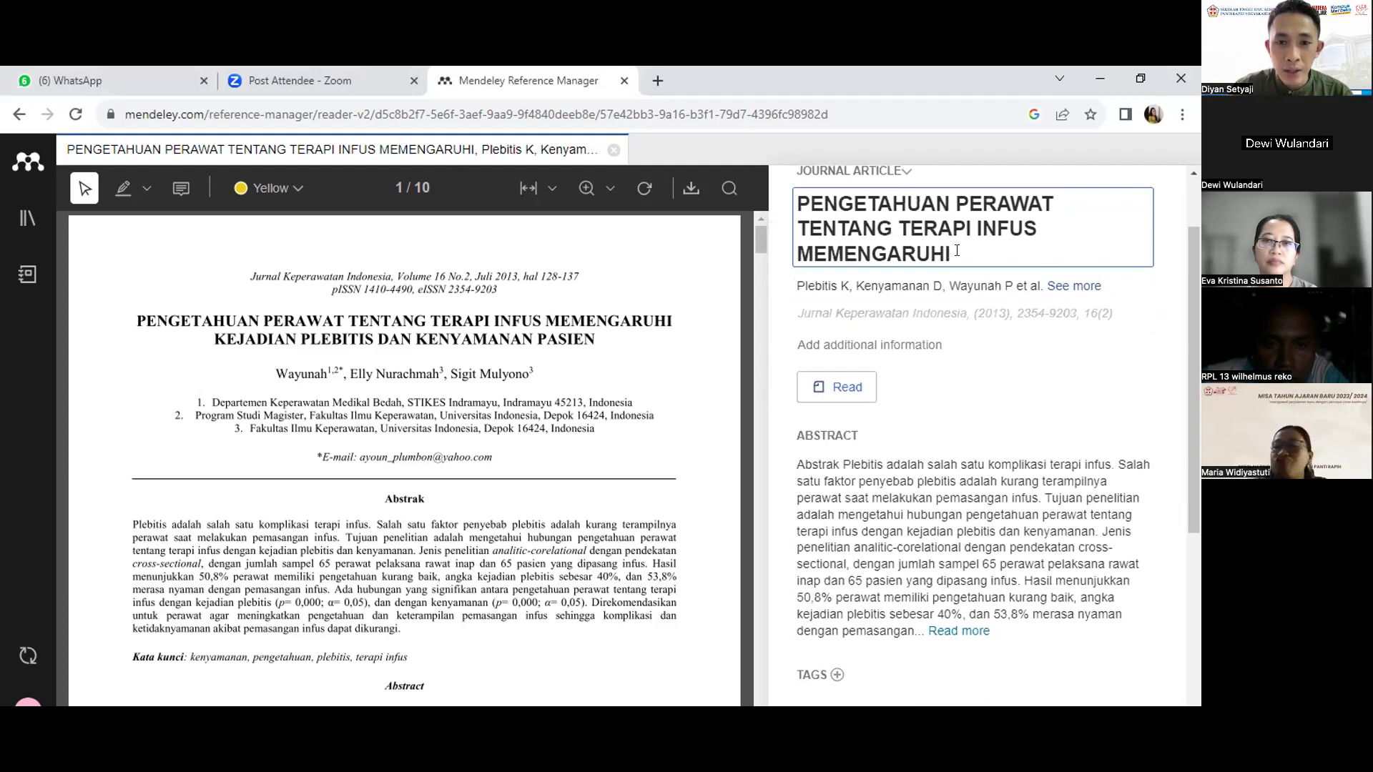
pyautogui.write('ke')
pyautogui.press('BackSpace')
pyautogui.press('BackSpace')
pyautogui.write('KEJA')
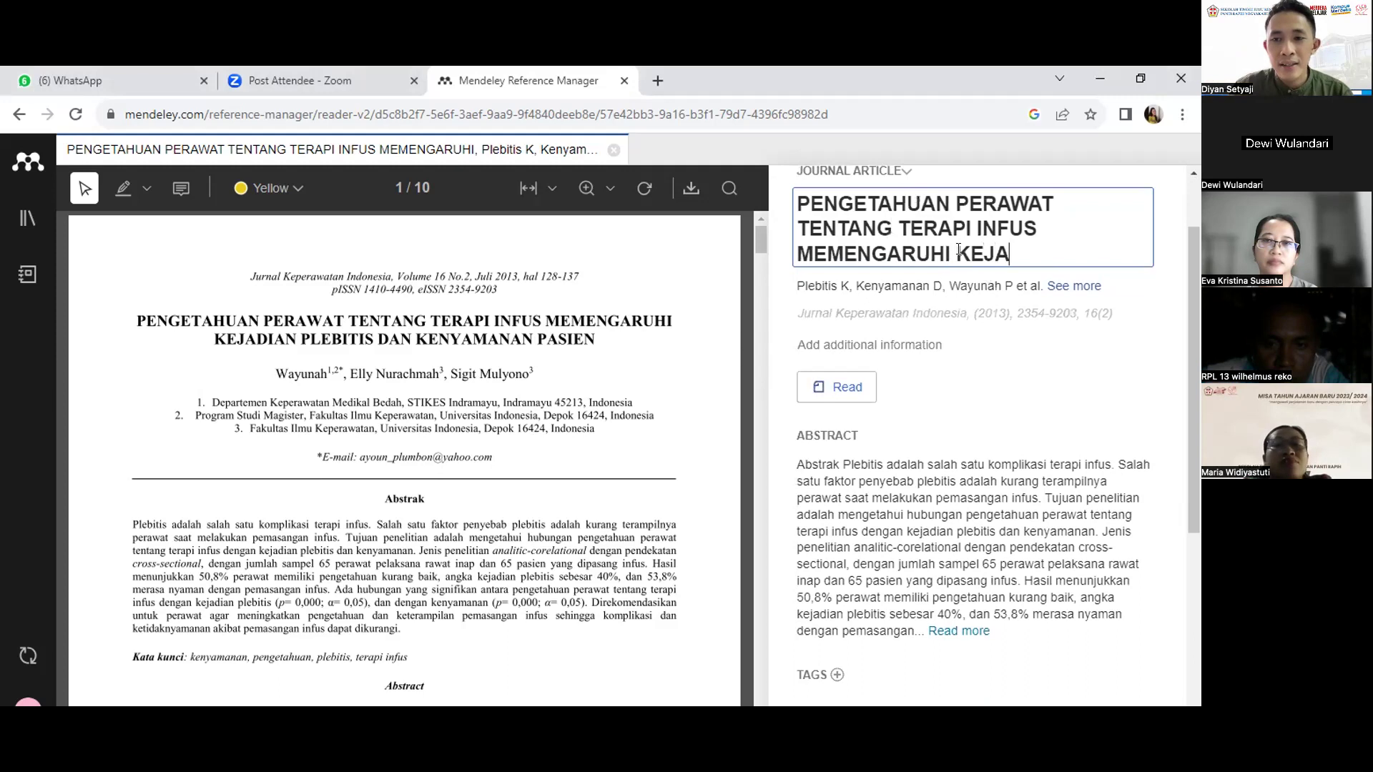
pyautogui.write('DIAN PLEBITI')
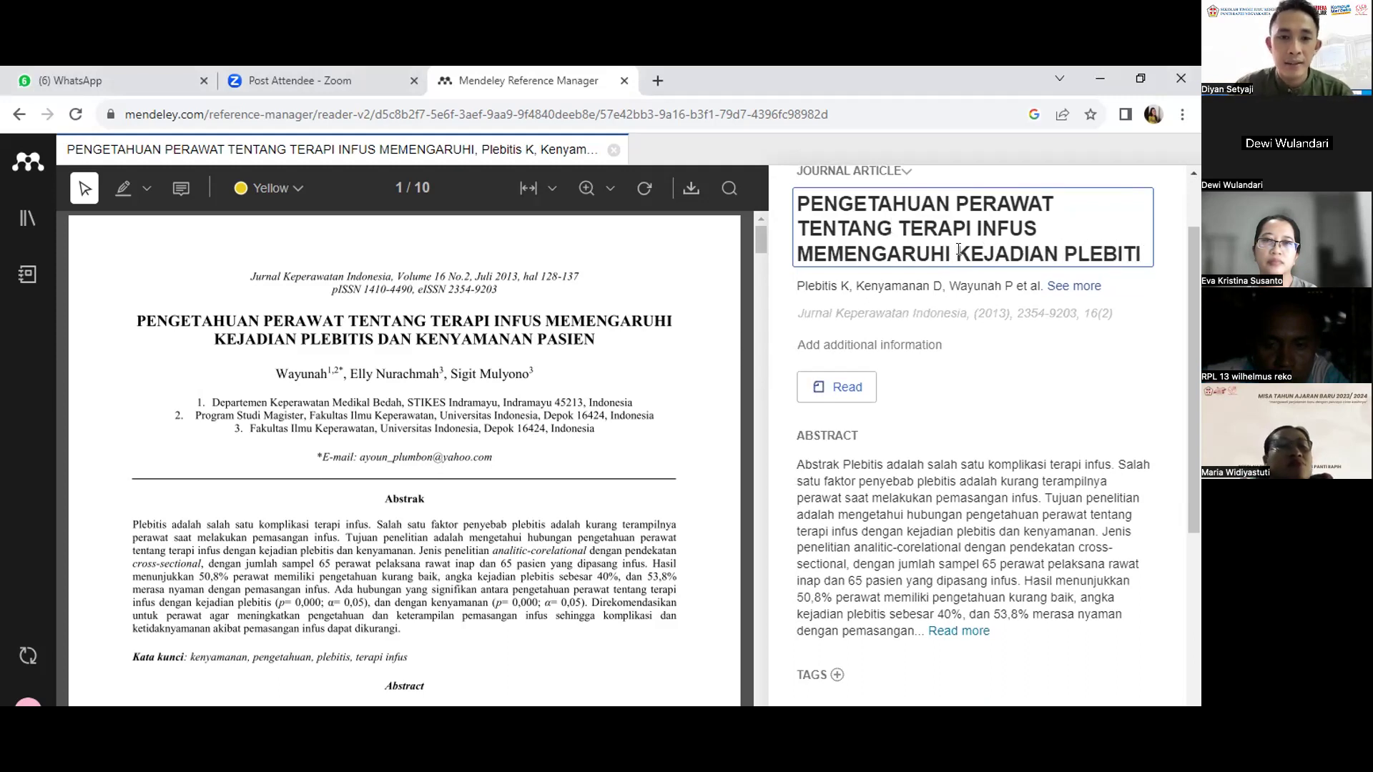
pyautogui.write('S DAN KEN')
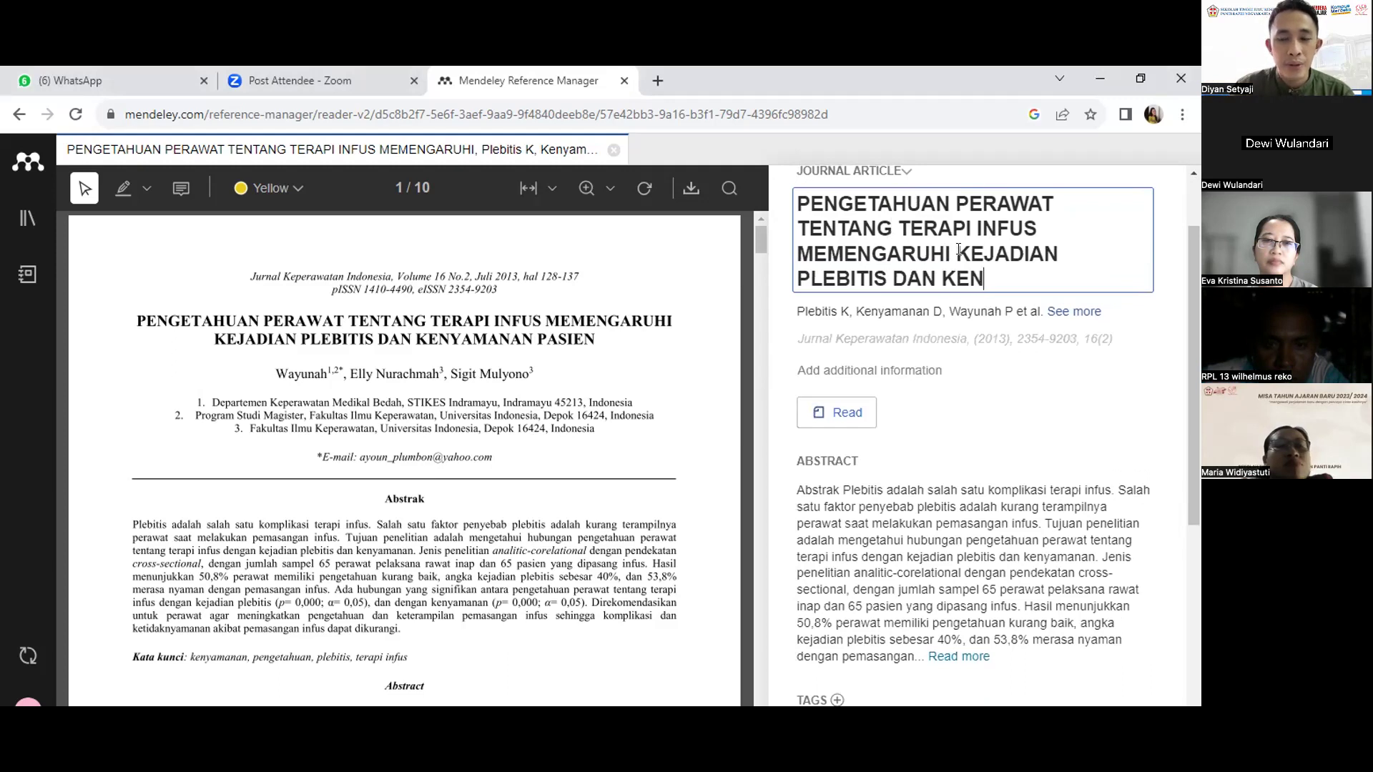
pyautogui.write('YAMANAN PASIEN')
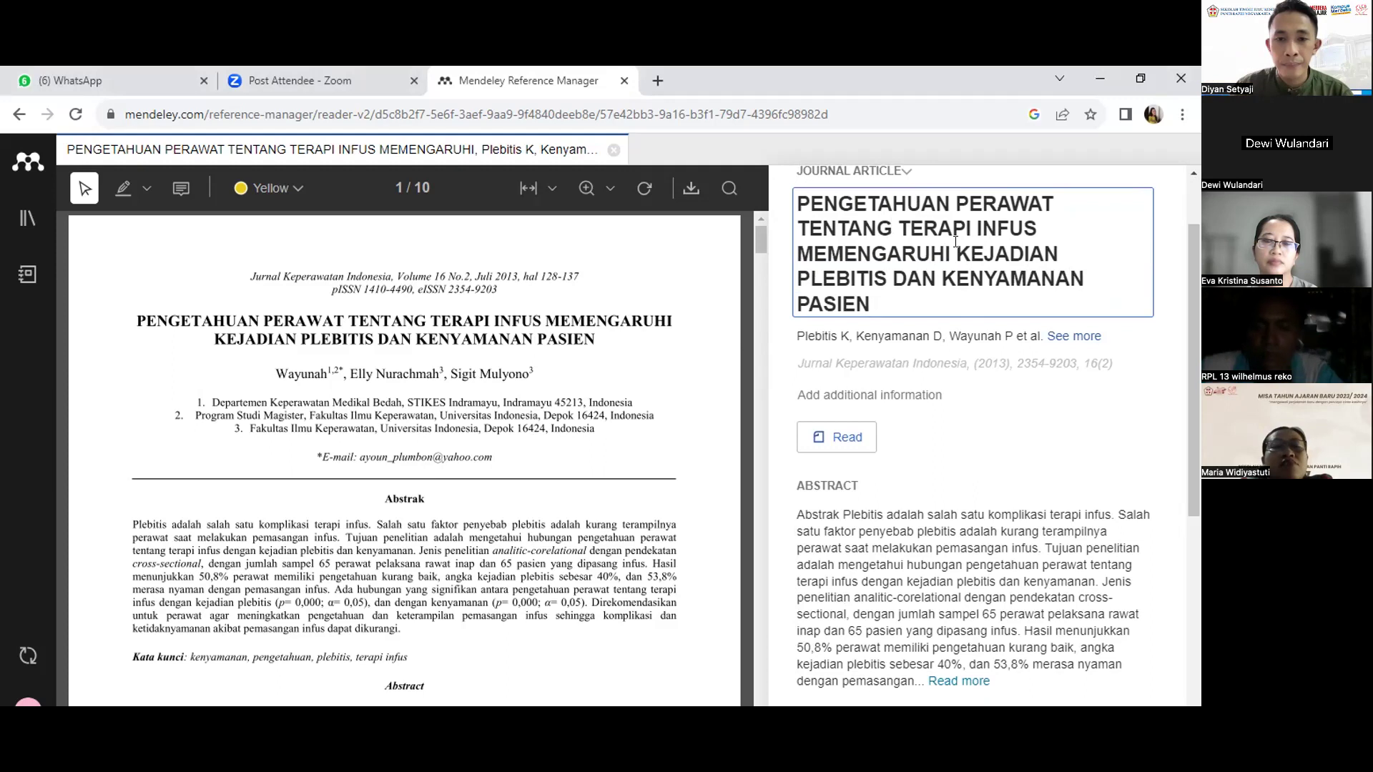
pyautogui.press('Return')
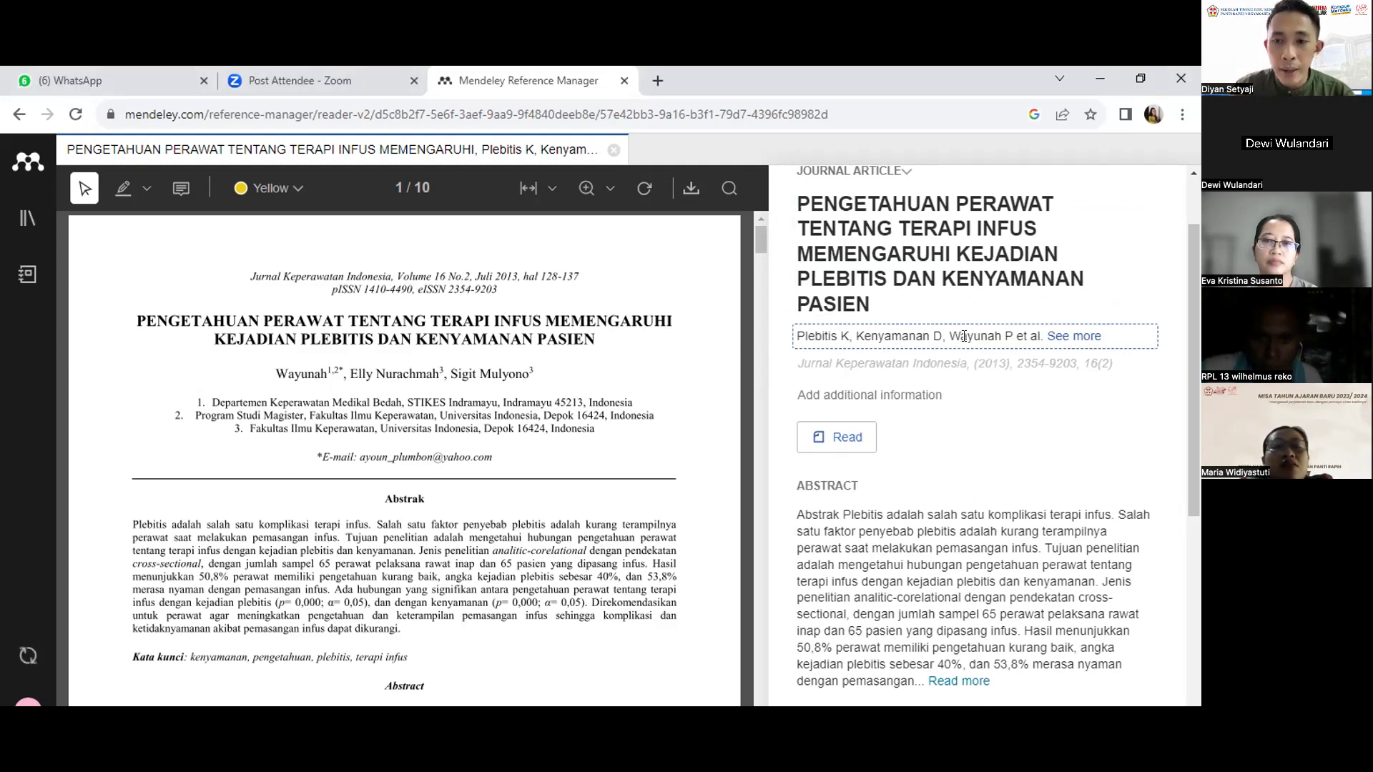
pyautogui.click(899, 304)
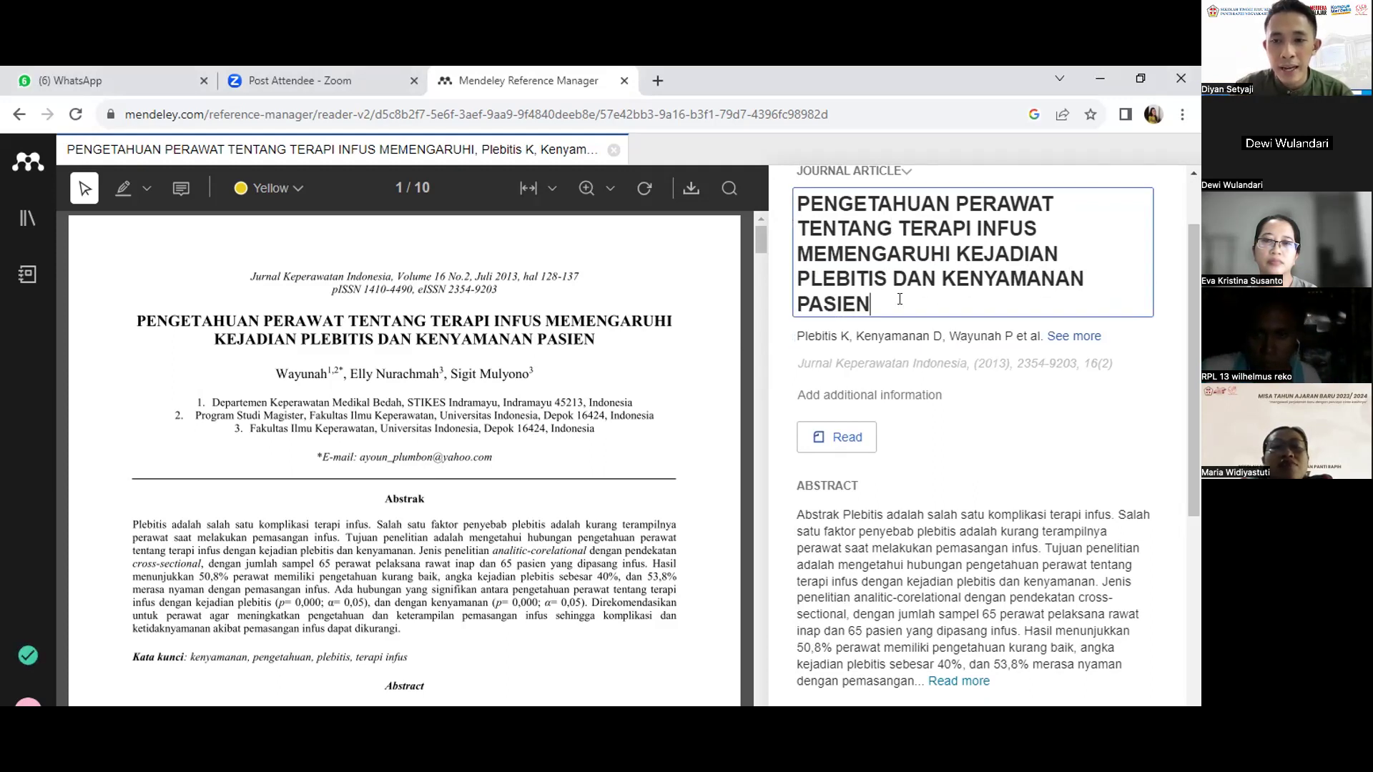
# Step: Remove the false author entries "Plebitis, Kejadian" and "Kenyamanan, Dan" from the article's author list
pyautogui.click(853, 341)
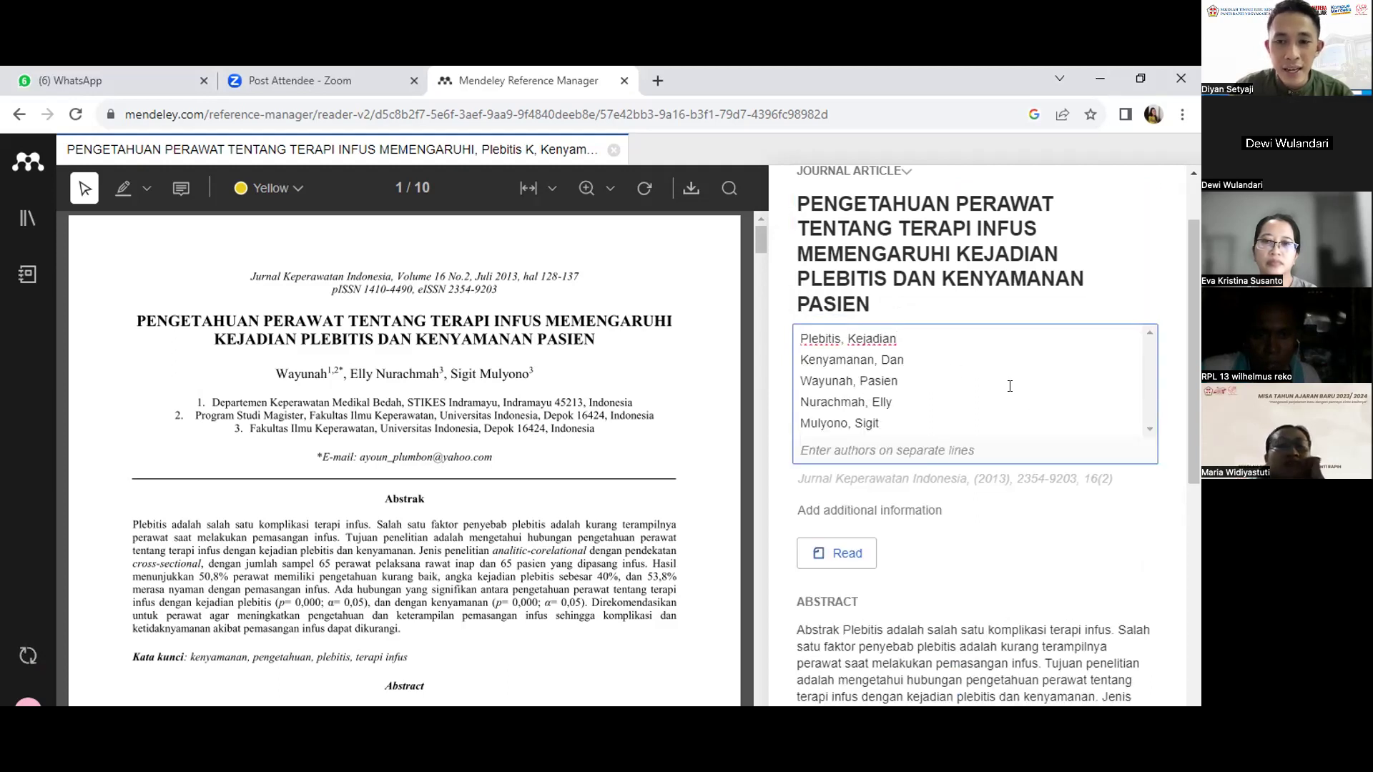
pyautogui.moveTo(898, 340); pyautogui.dragTo(790, 350)
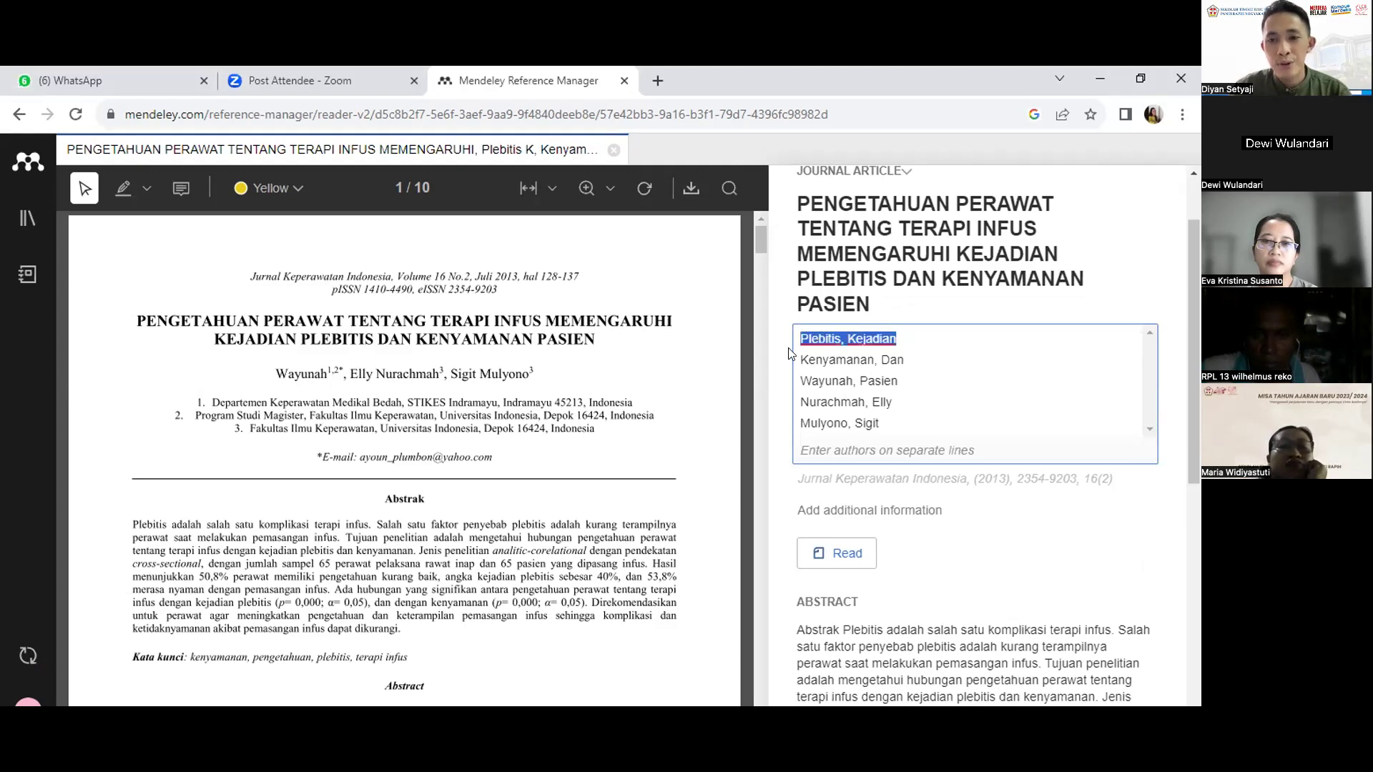
pyautogui.press('BackSpace')
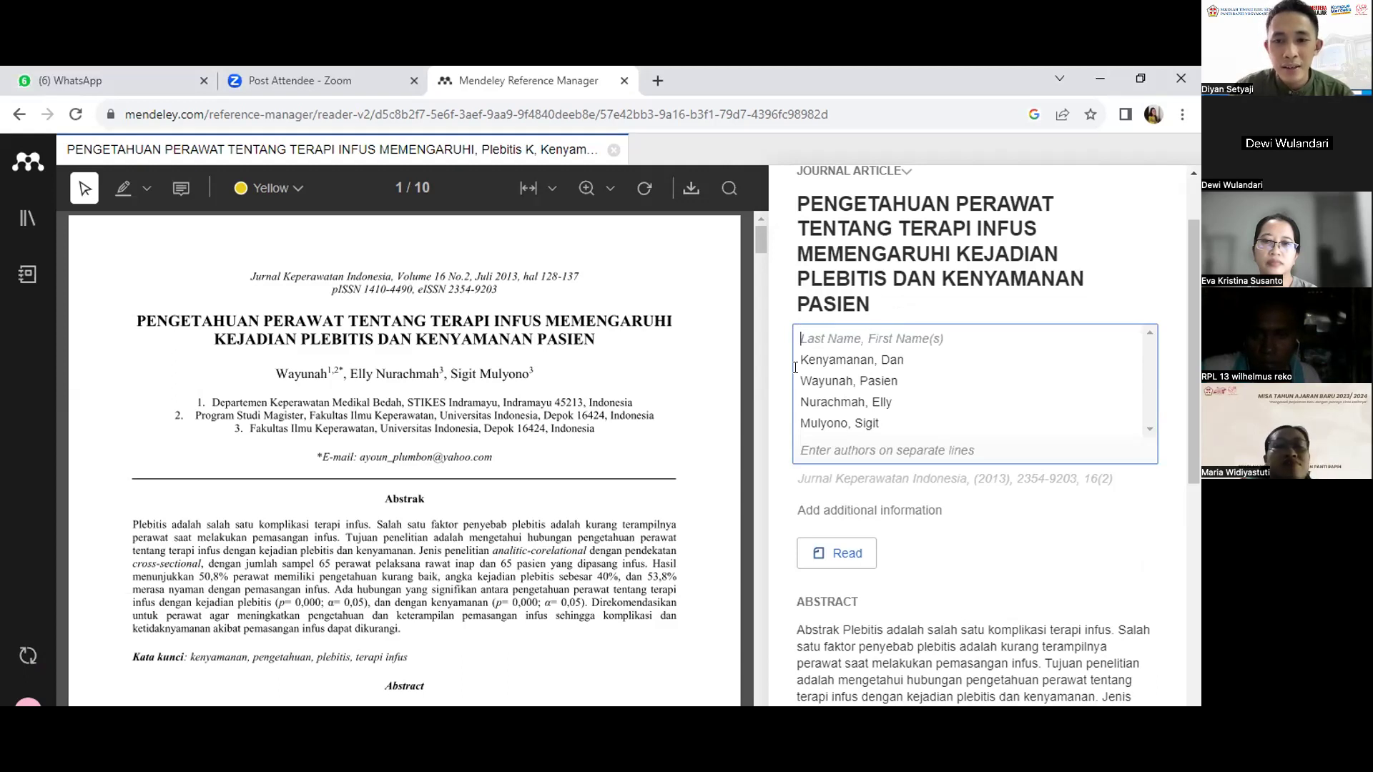
pyautogui.moveTo(799, 357); pyautogui.dragTo(905, 359)
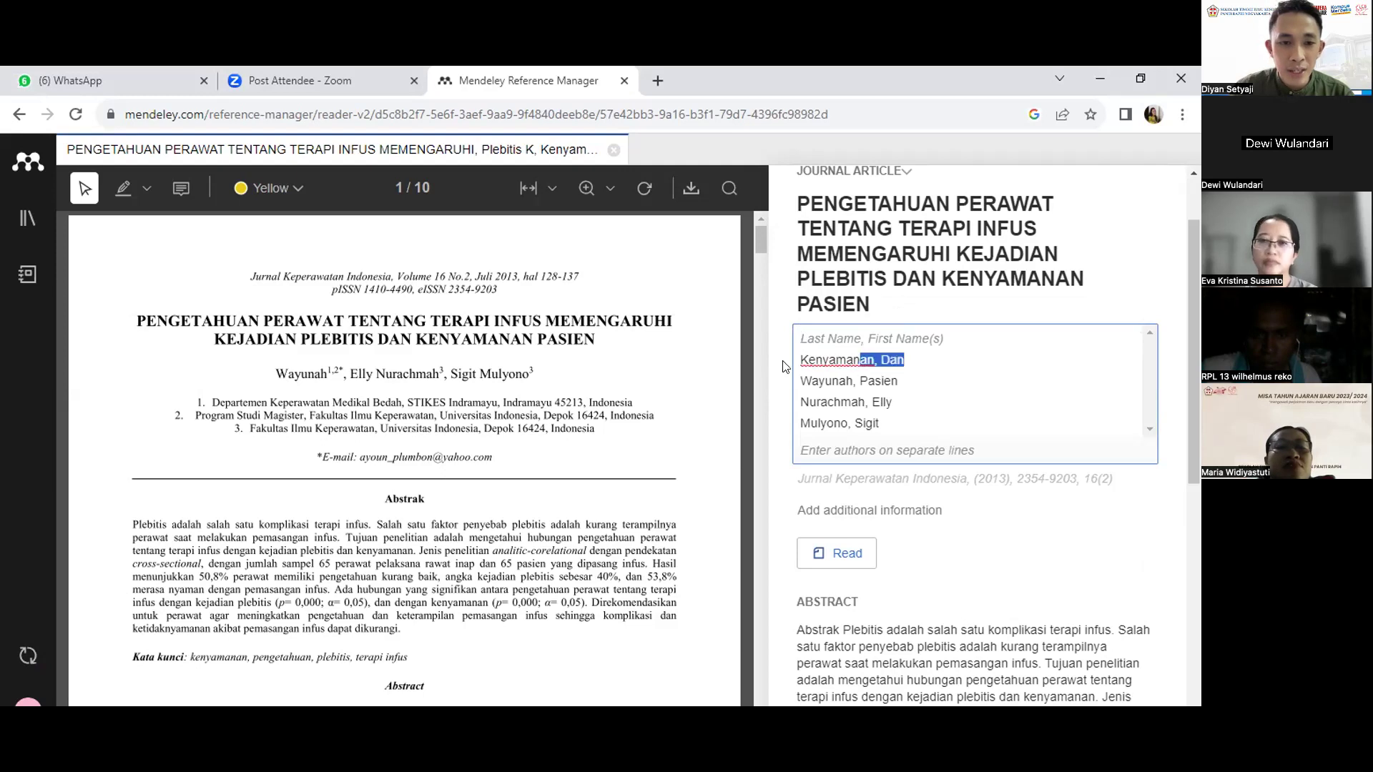
pyautogui.click(751, 361)
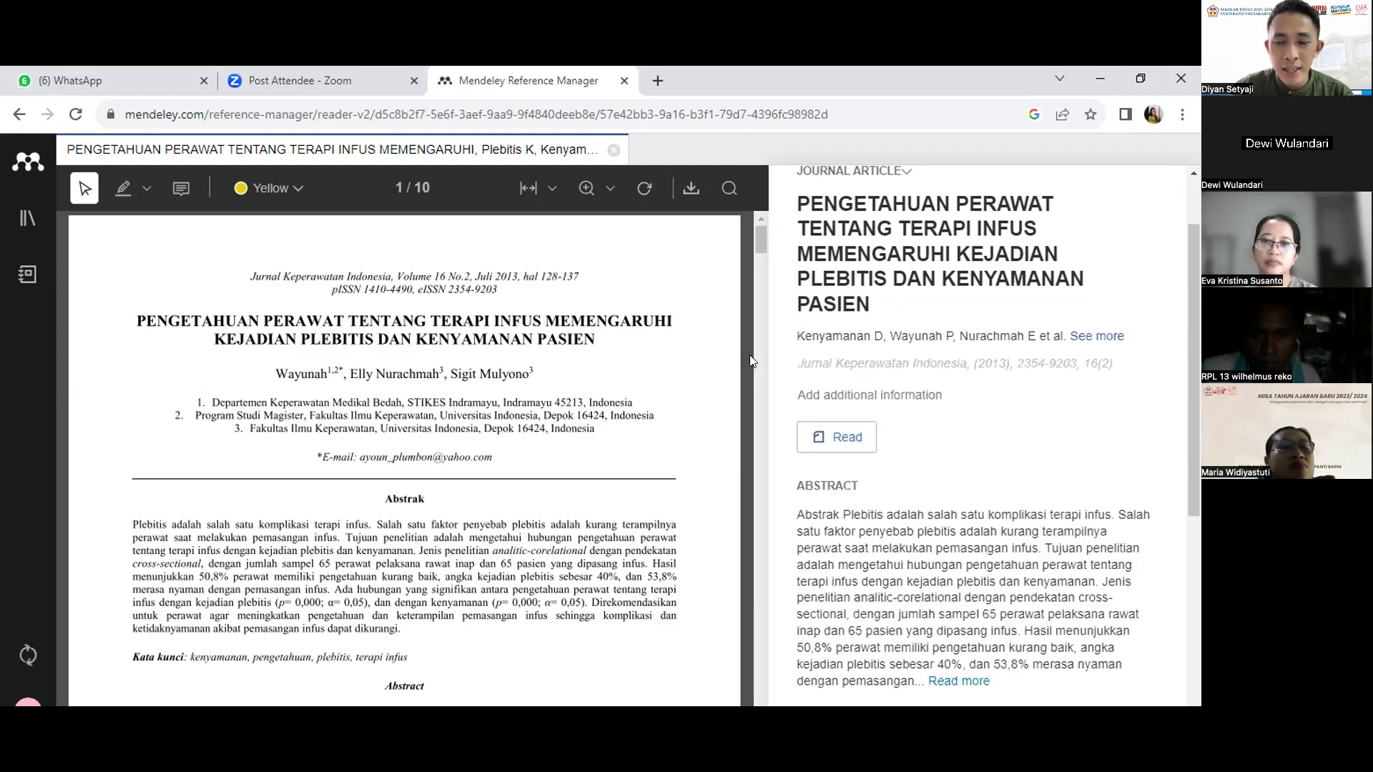
pyautogui.click(854, 333)
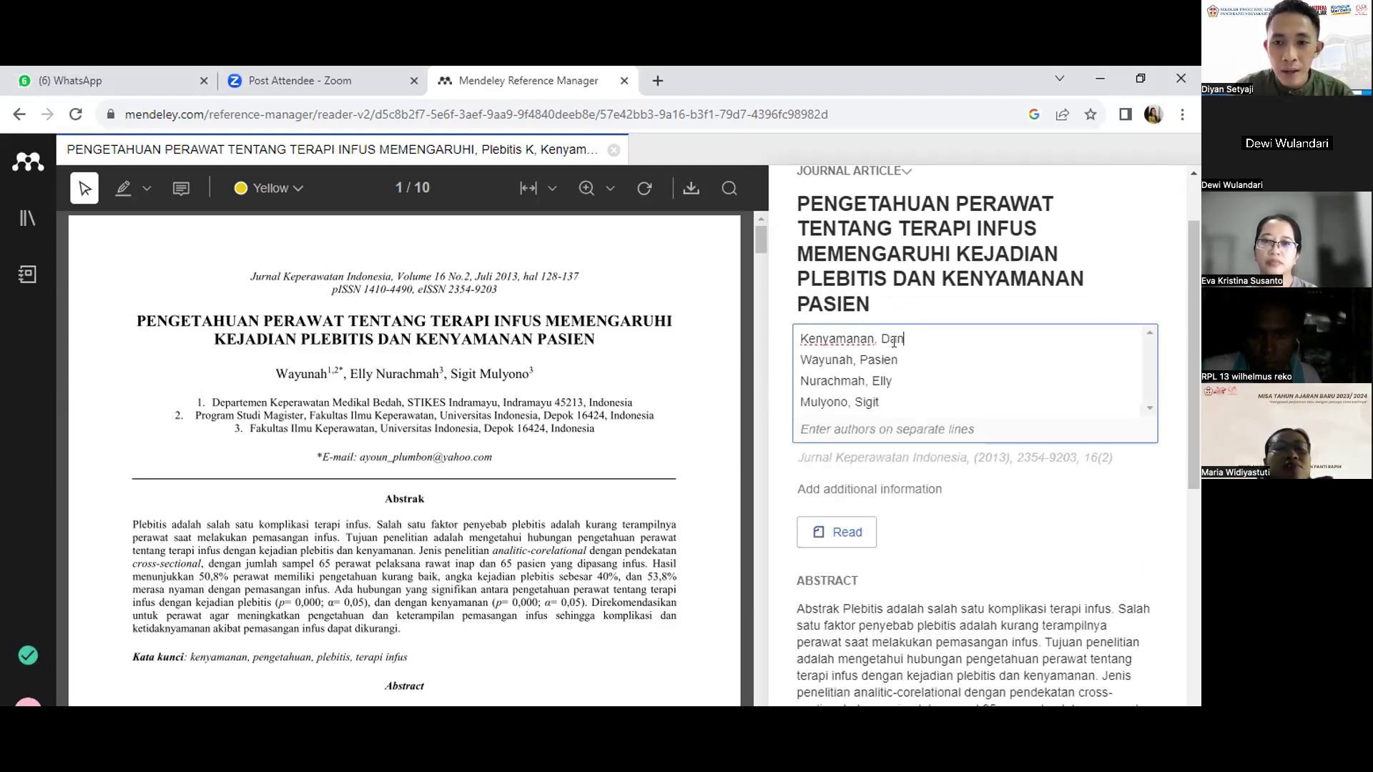
pyautogui.press('BackSpace')
pyautogui.press('BackSpace')
pyautogui.press('BackSpace')
pyautogui.press('BackSpace')
pyautogui.press('BackSpace')
pyautogui.press('BackSpace')
pyautogui.press('BackSpace')
pyautogui.press('BackSpace')
pyautogui.press('BackSpace')
pyautogui.press('BackSpace')
pyautogui.press('BackSpace')
pyautogui.press('BackSpace')
pyautogui.press('BackSpace')
pyautogui.press('BackSpace')
pyautogui.press('BackSpace')
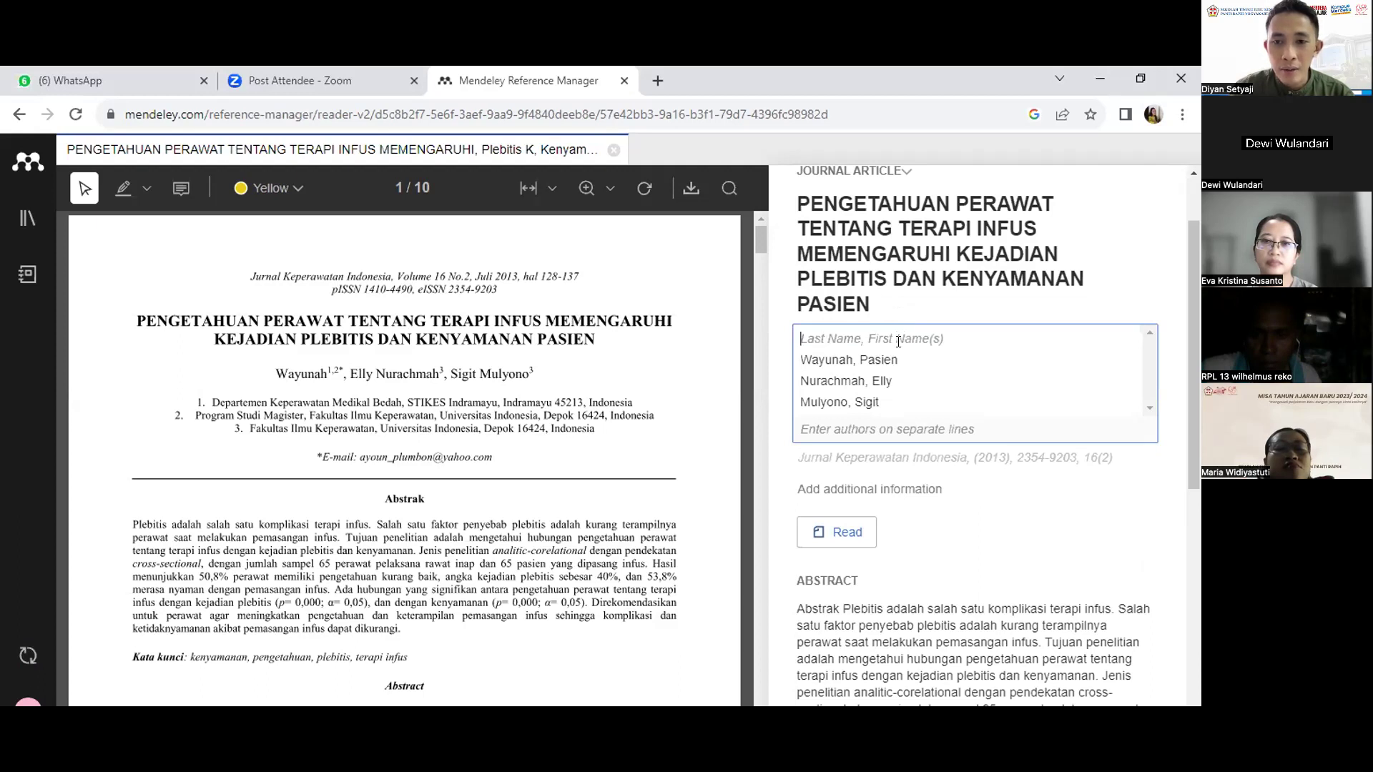
# Step: Delete the misplaced title word "Pasien" from the first genuine author's entry
pyautogui.click(902, 356)
pyautogui.press('BackSpace')
pyautogui.press('BackSpace')
pyautogui.press('BackSpace')
pyautogui.press('BackSpace')
pyautogui.press('BackSpace')
pyautogui.press('BackSpace')
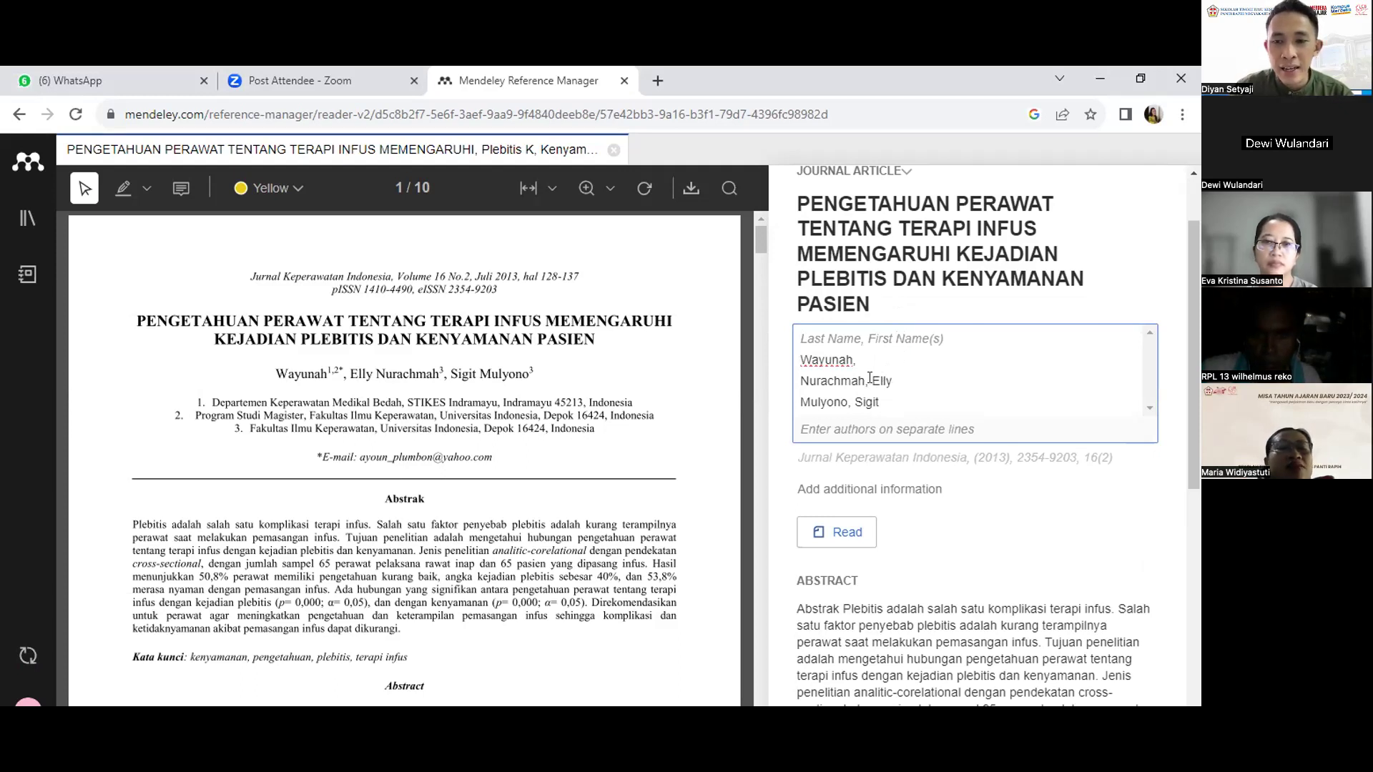
# Step: Shorten the last two authors' first names to the initials E and S, drop their commas, and save the author list
pyautogui.click(888, 373)
pyautogui.press('BackSpace')
pyautogui.press('BackSpace')
pyautogui.press('BackSpace')
pyautogui.press('BackSpace')
pyautogui.press('BackSpace')
pyautogui.press('BackSpace')
pyautogui.write('e')
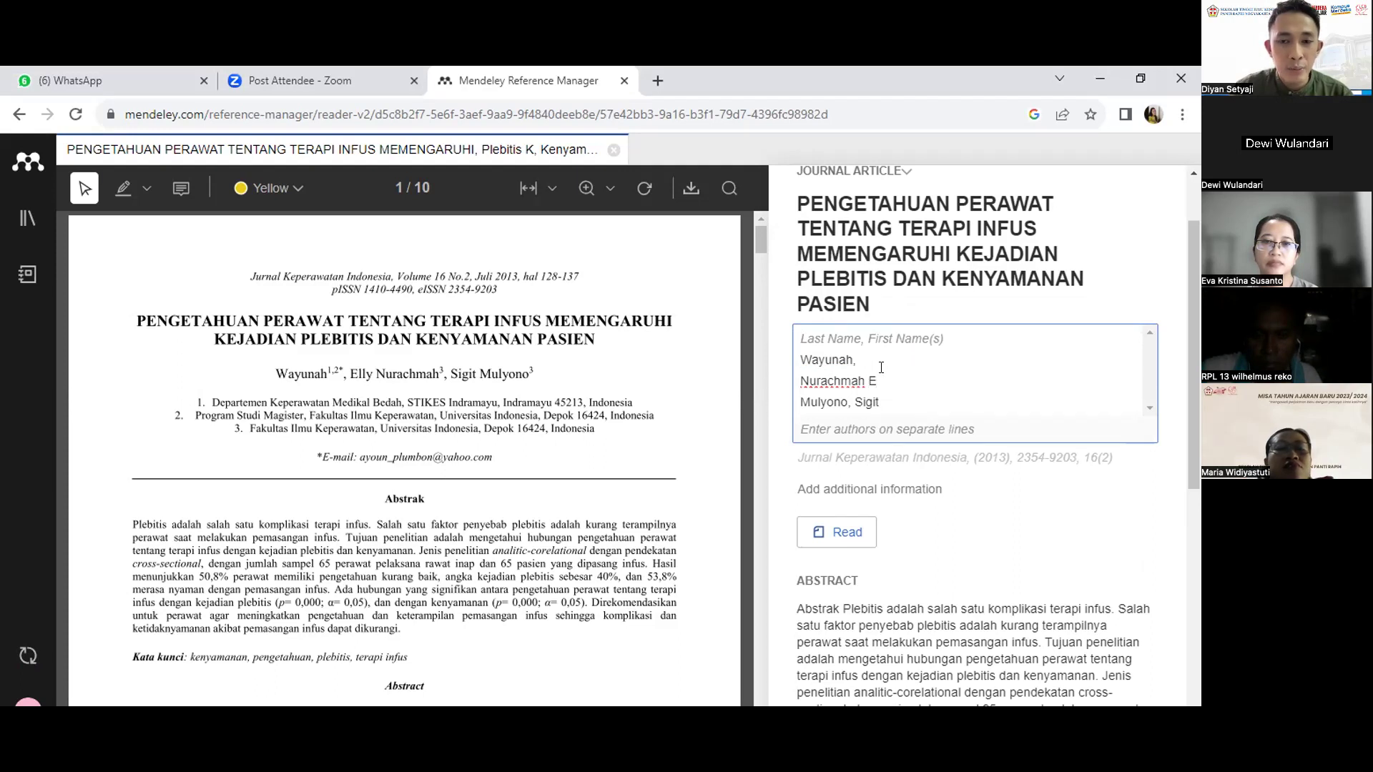
pyautogui.click(878, 398)
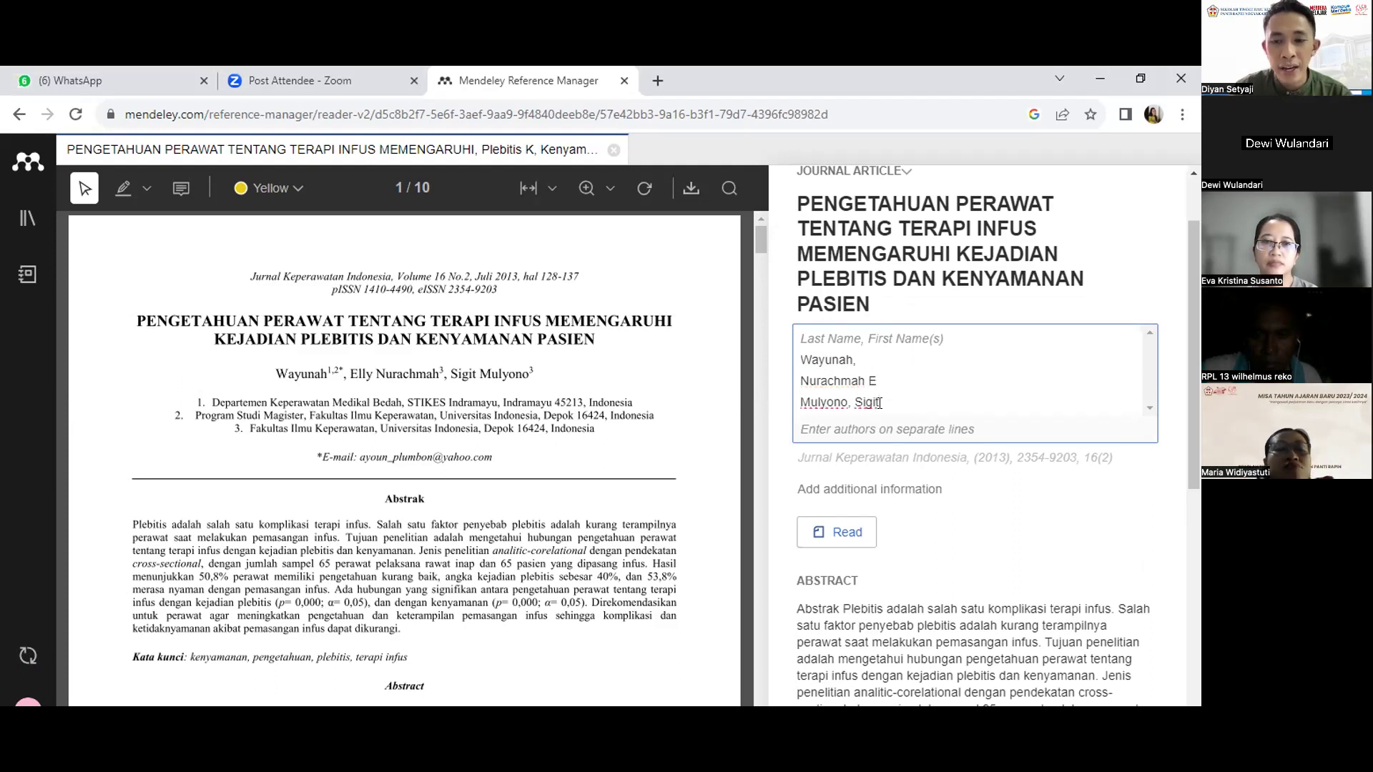
pyautogui.press('BackSpace')
pyautogui.press('BackSpace')
pyautogui.press('BackSpace')
pyautogui.press('BackSpace')
pyautogui.press('BackSpace')
pyautogui.press('BackSpace')
pyautogui.press('BackSpace')
pyautogui.write('s')
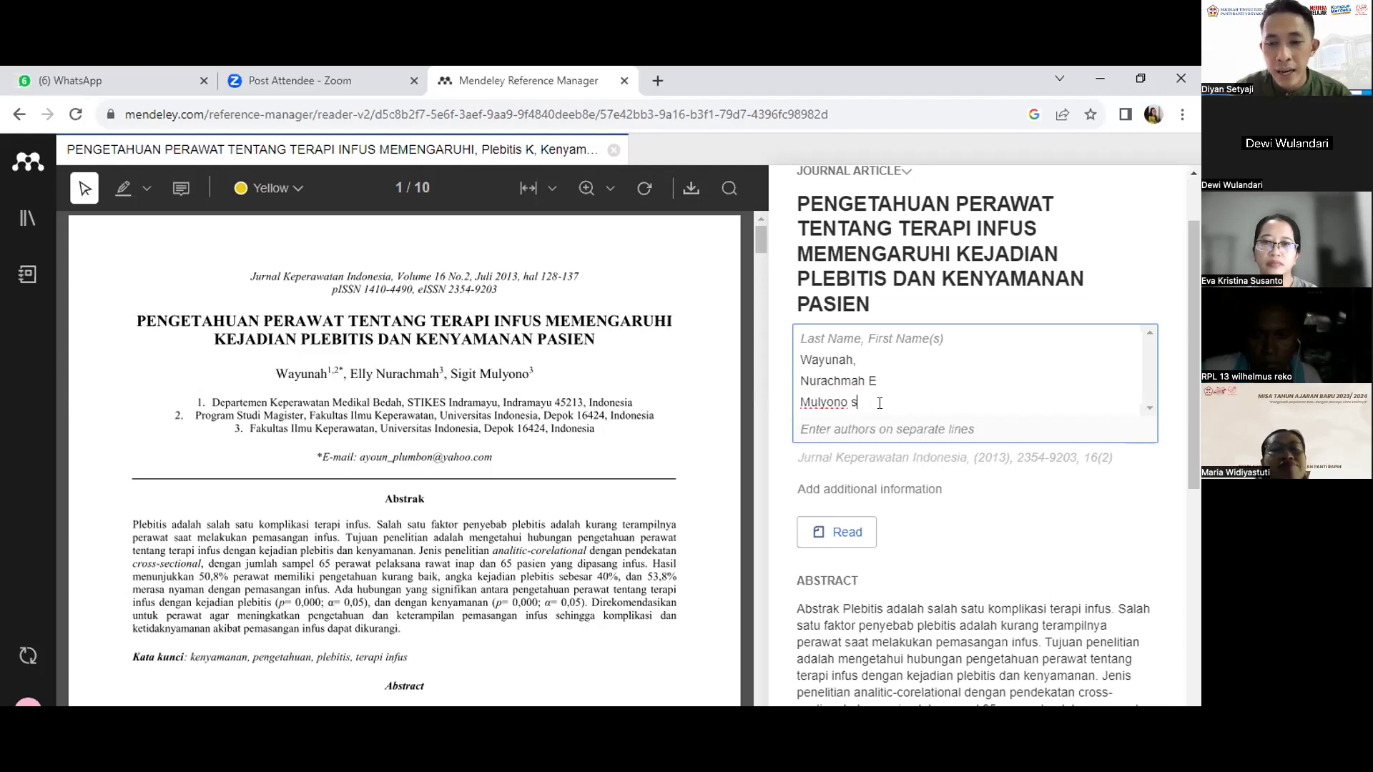
pyautogui.press('BackSpace')
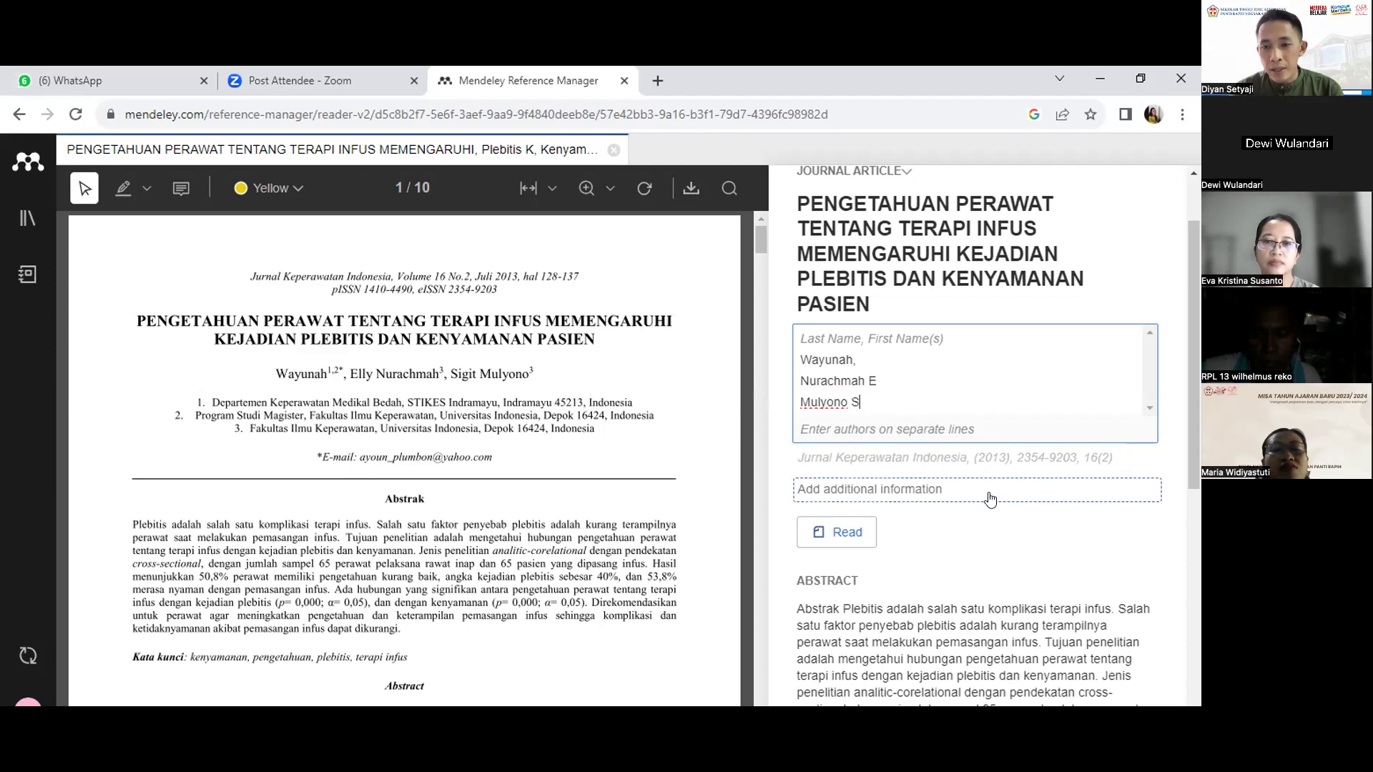
pyautogui.click(1000, 525)
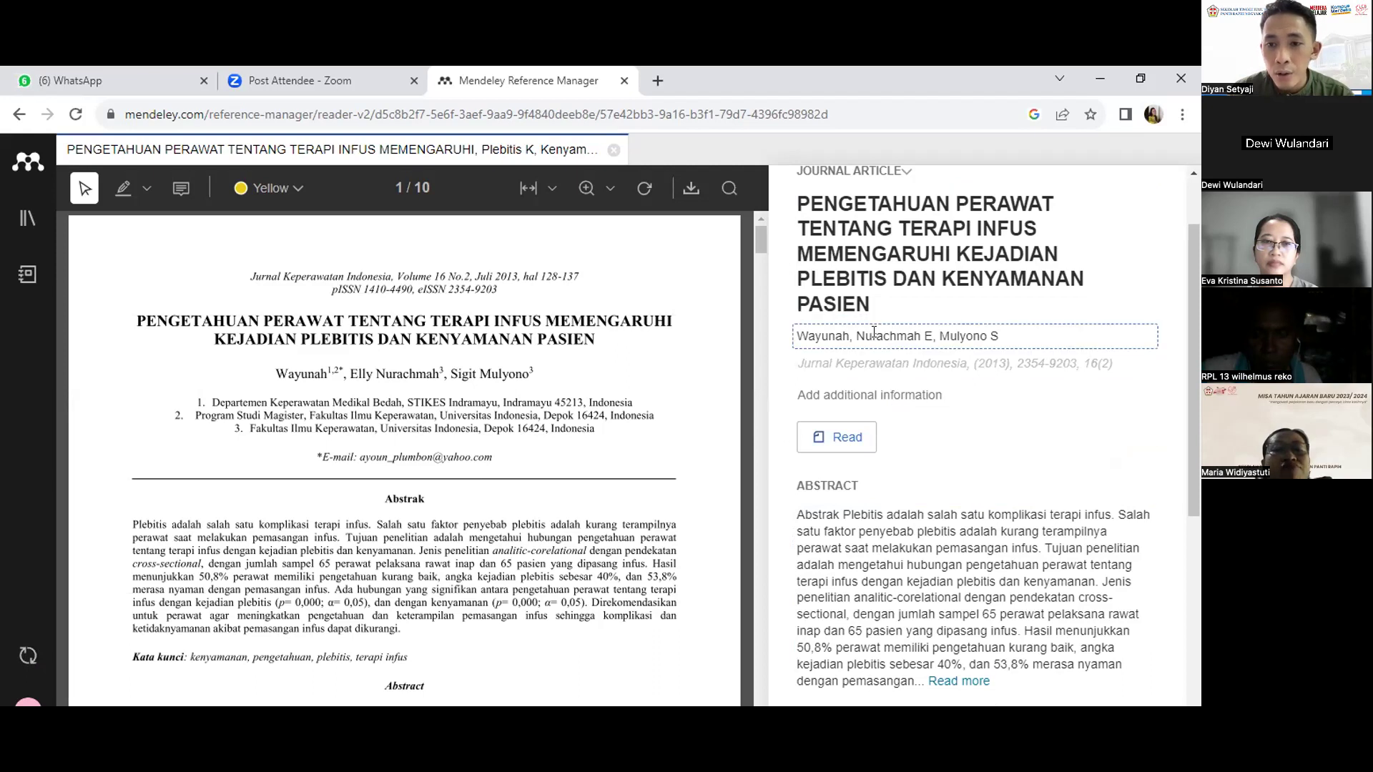
# Step: Set the article's page range to 128–137 in its journal publication details
pyautogui.scroll(2, 905, 401)
pyautogui.click(908, 451)
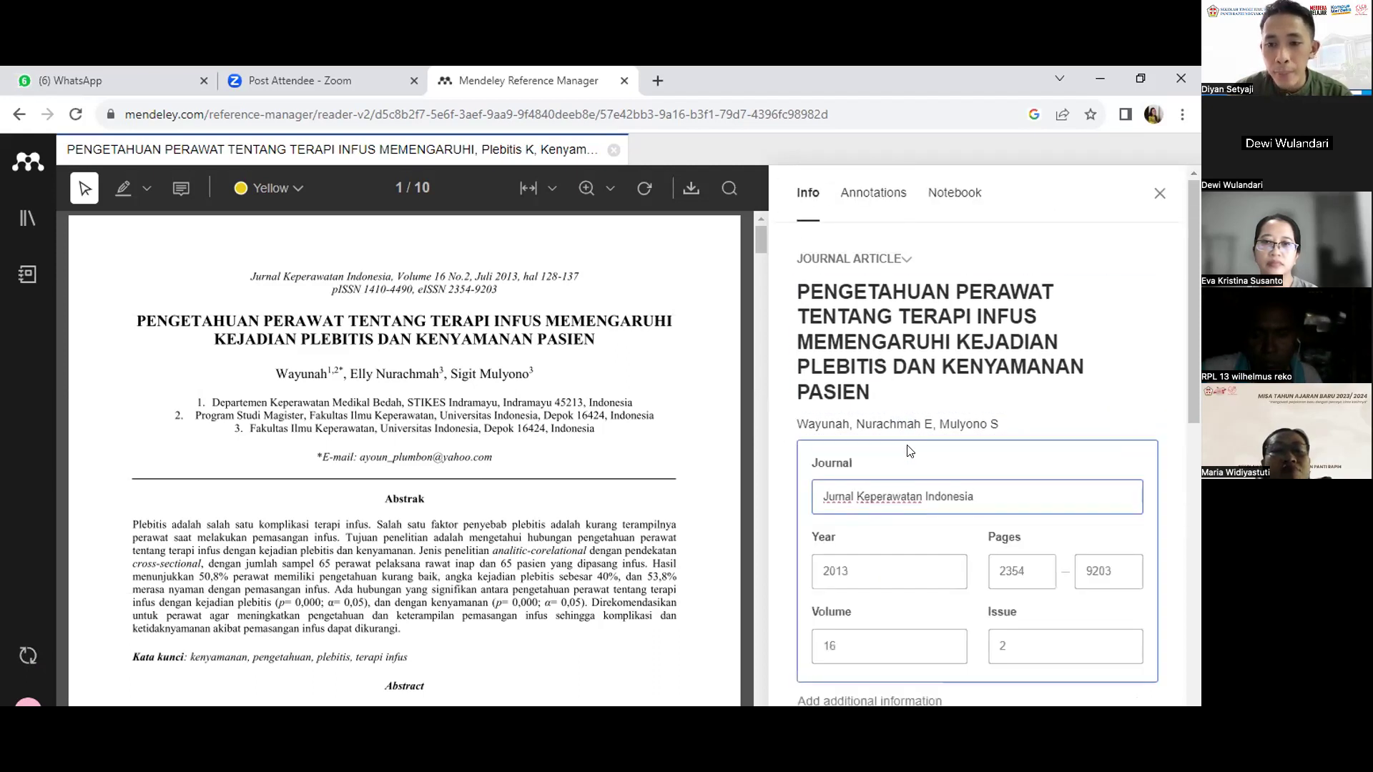
pyautogui.scroll(-3, 988, 467)
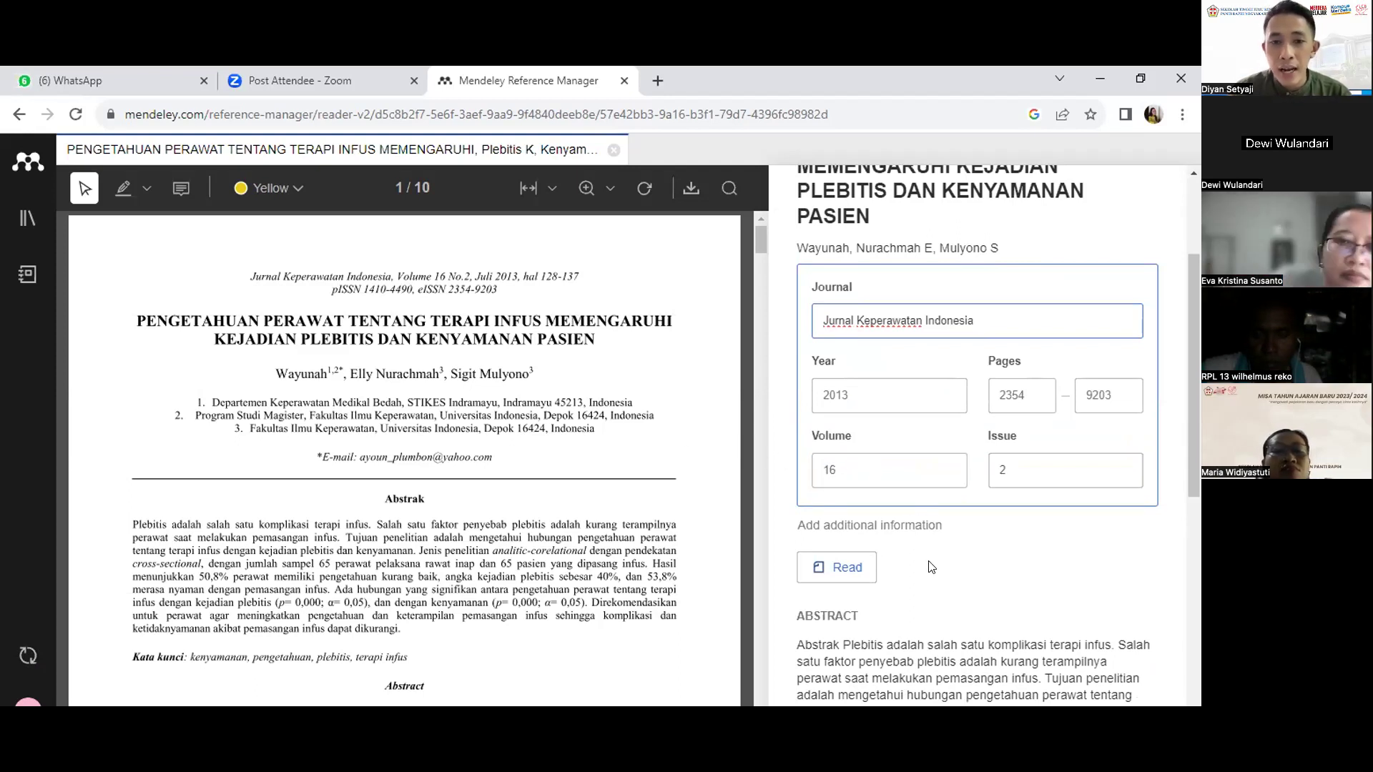
pyautogui.scroll(-3, 930, 565)
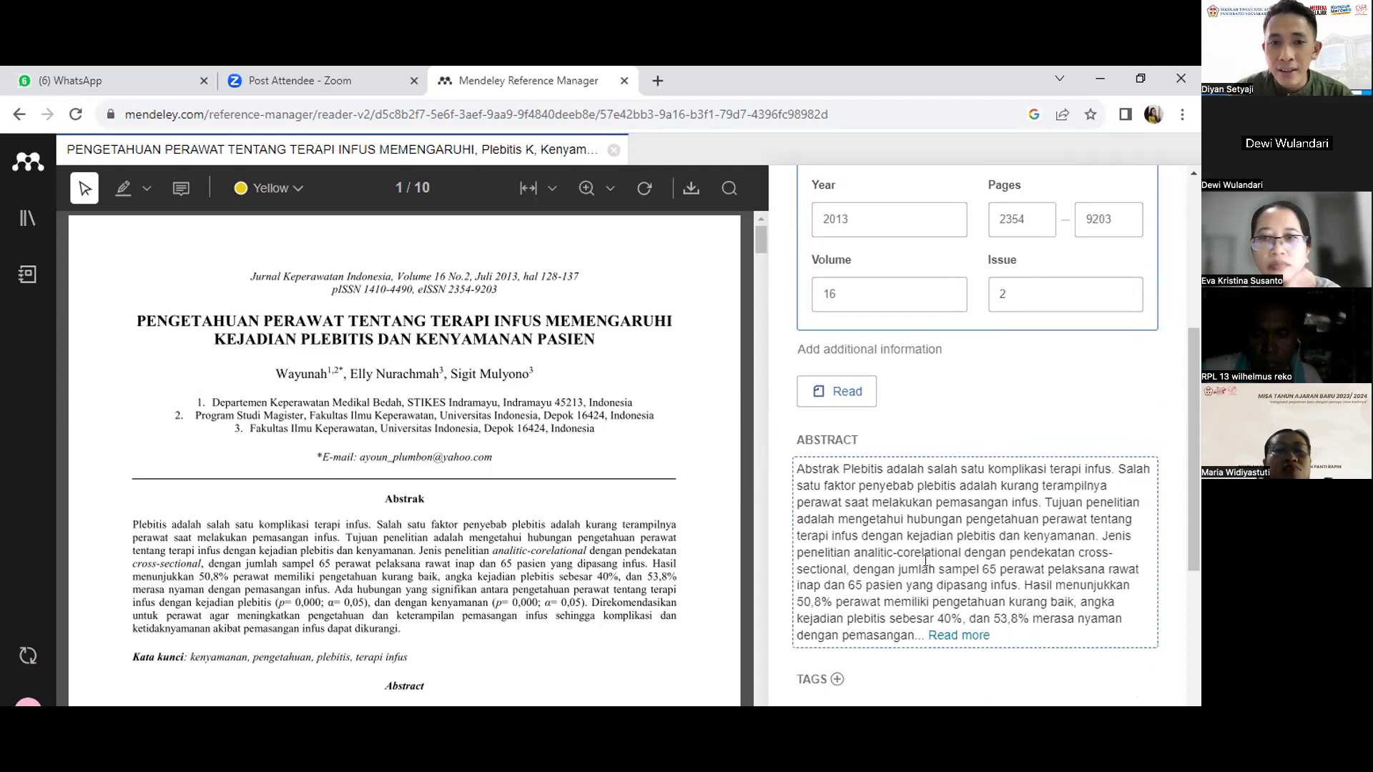
pyautogui.scroll(1, 926, 561)
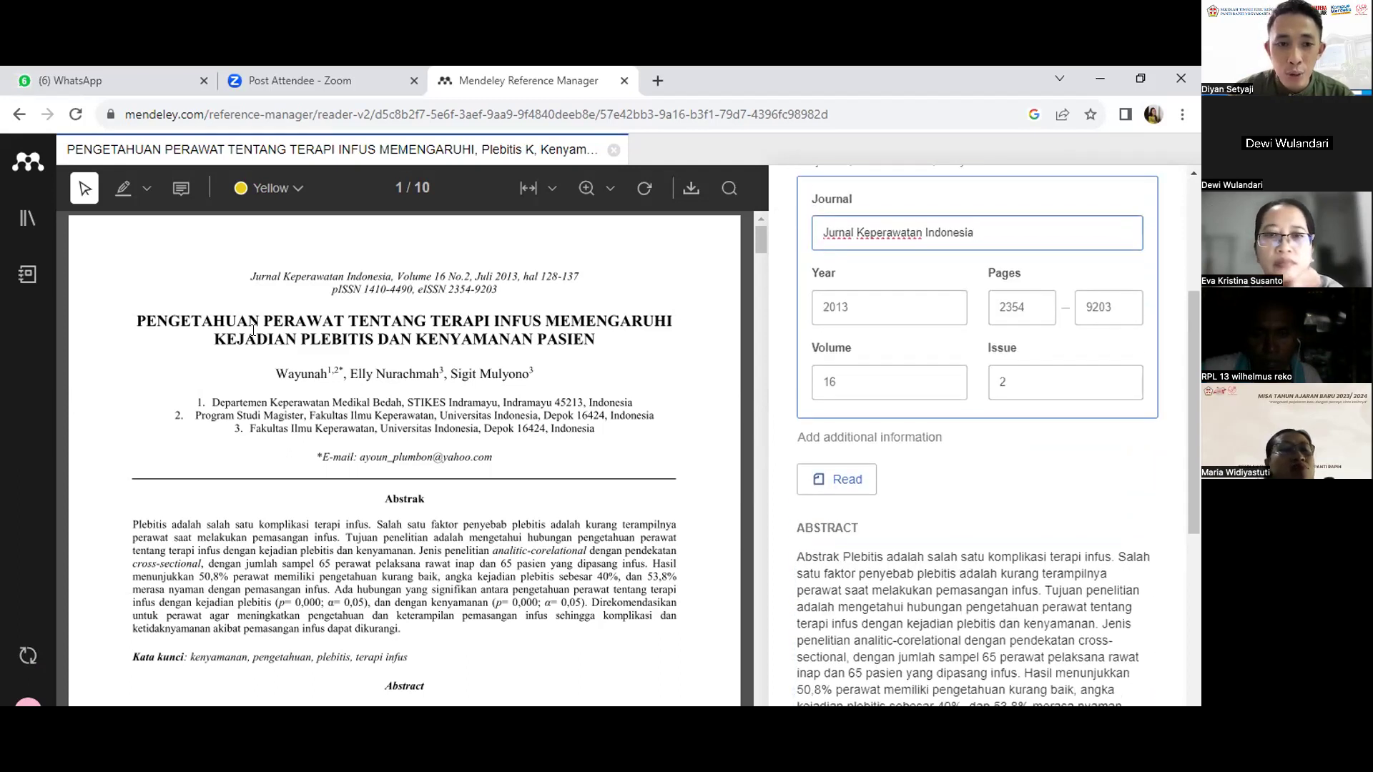
pyautogui.doubleClick(1012, 308)
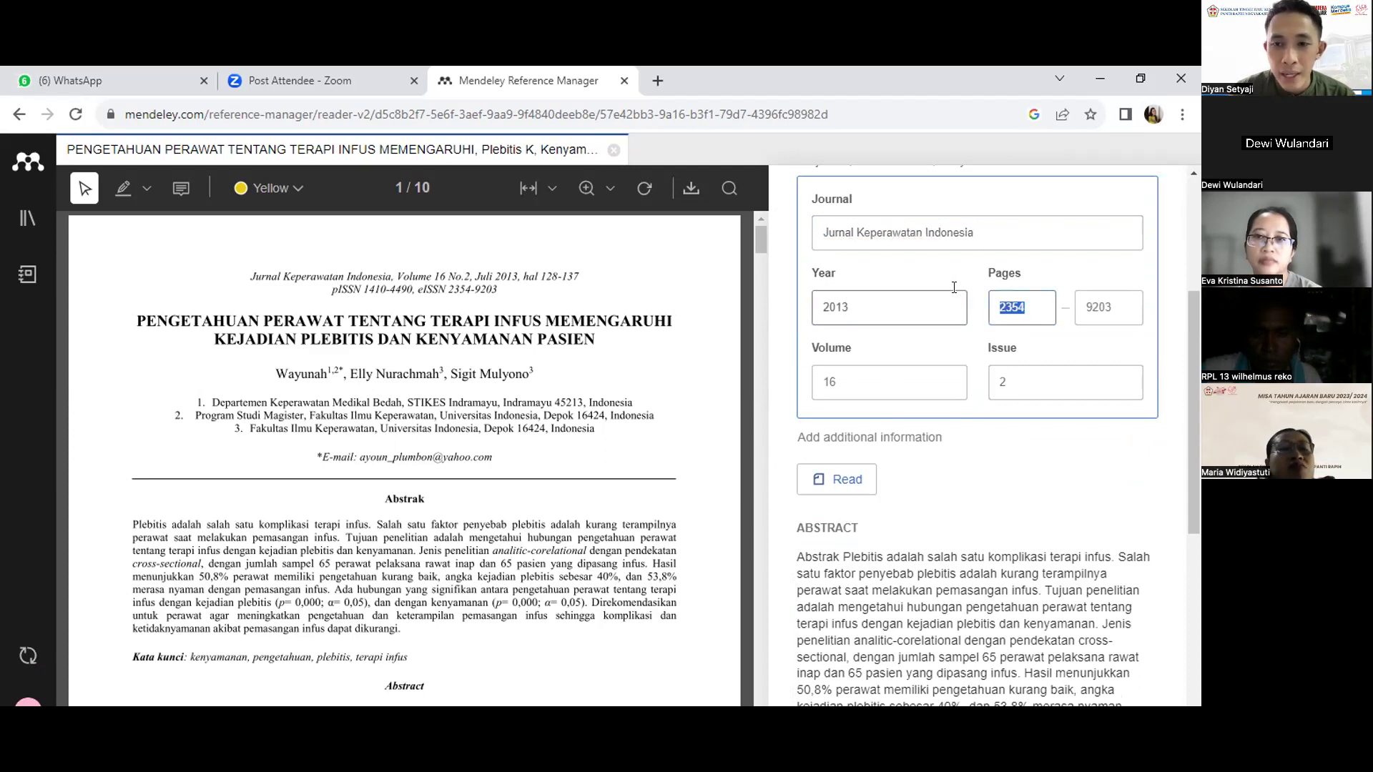
pyautogui.write('128')
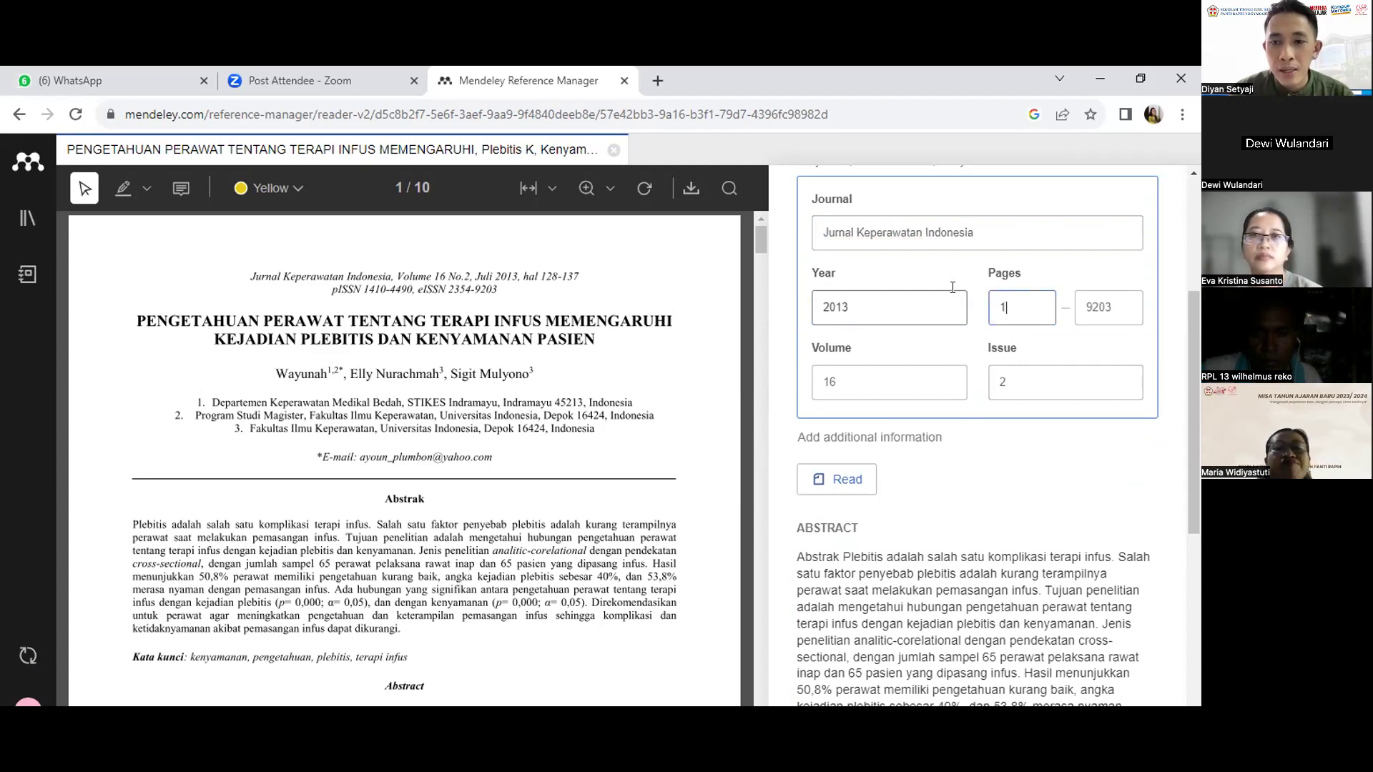
pyautogui.doubleClick(1076, 306)
pyautogui.write('1')
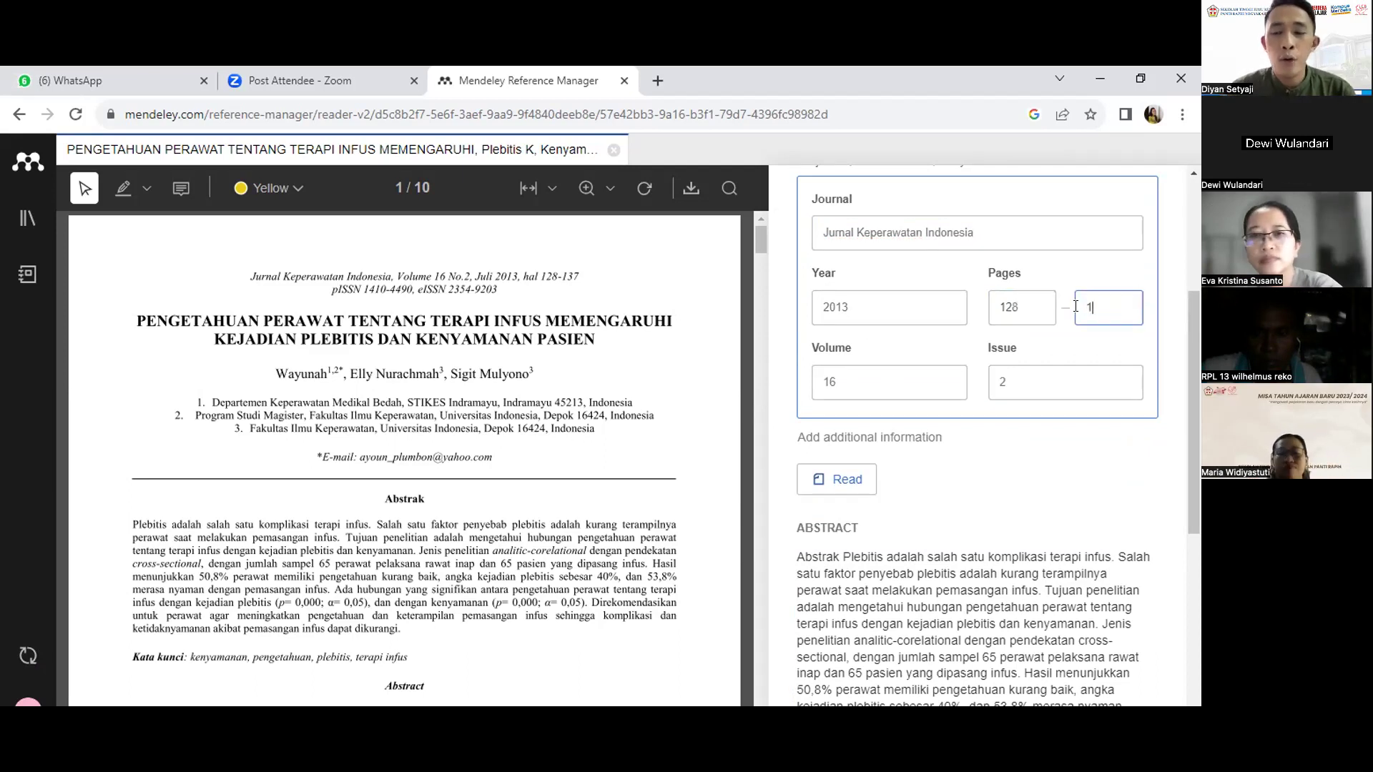
pyautogui.write('37')
pyautogui.click(1112, 470)
pyautogui.scroll(1, 976, 511)
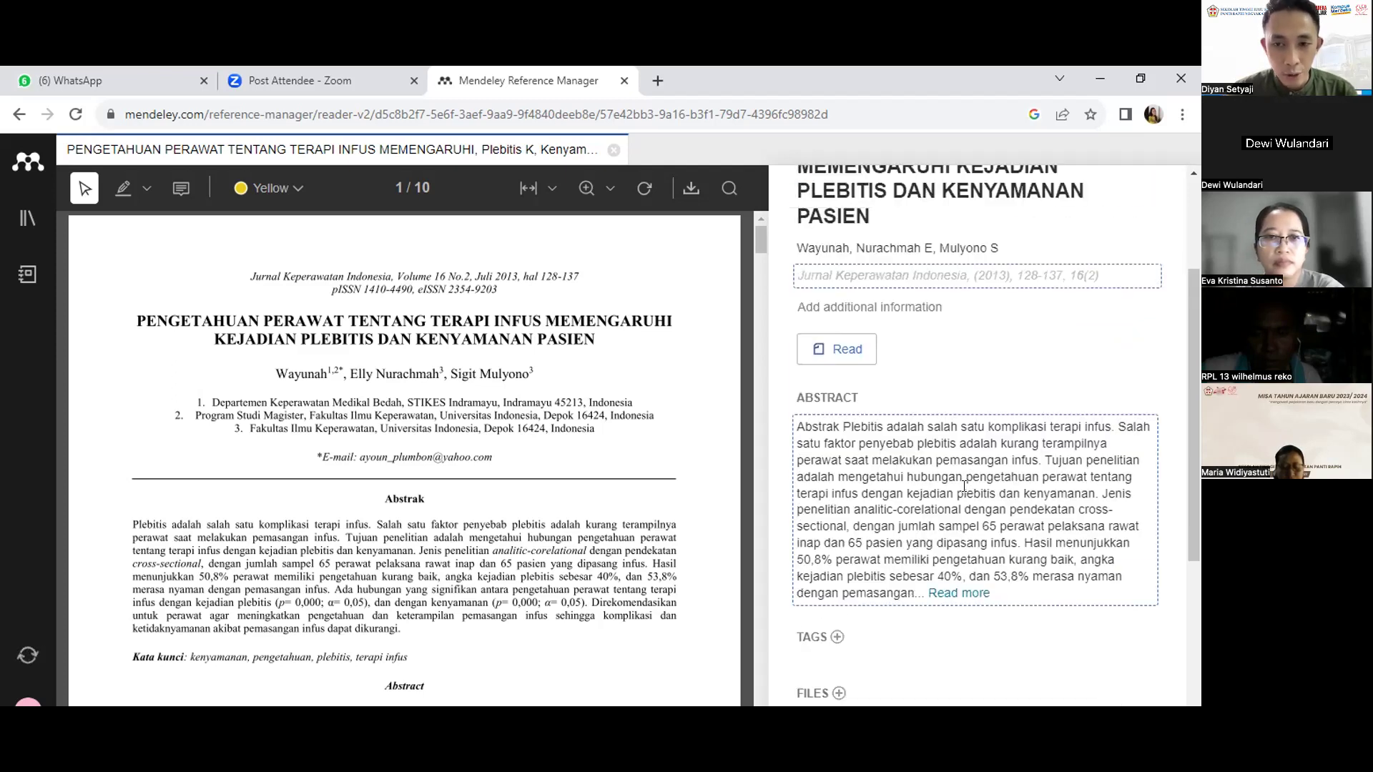
# Step: Review the article's remaining details, from the abstract to the Mendeley Catalog section, and close the details
pyautogui.scroll(-2, 964, 487)
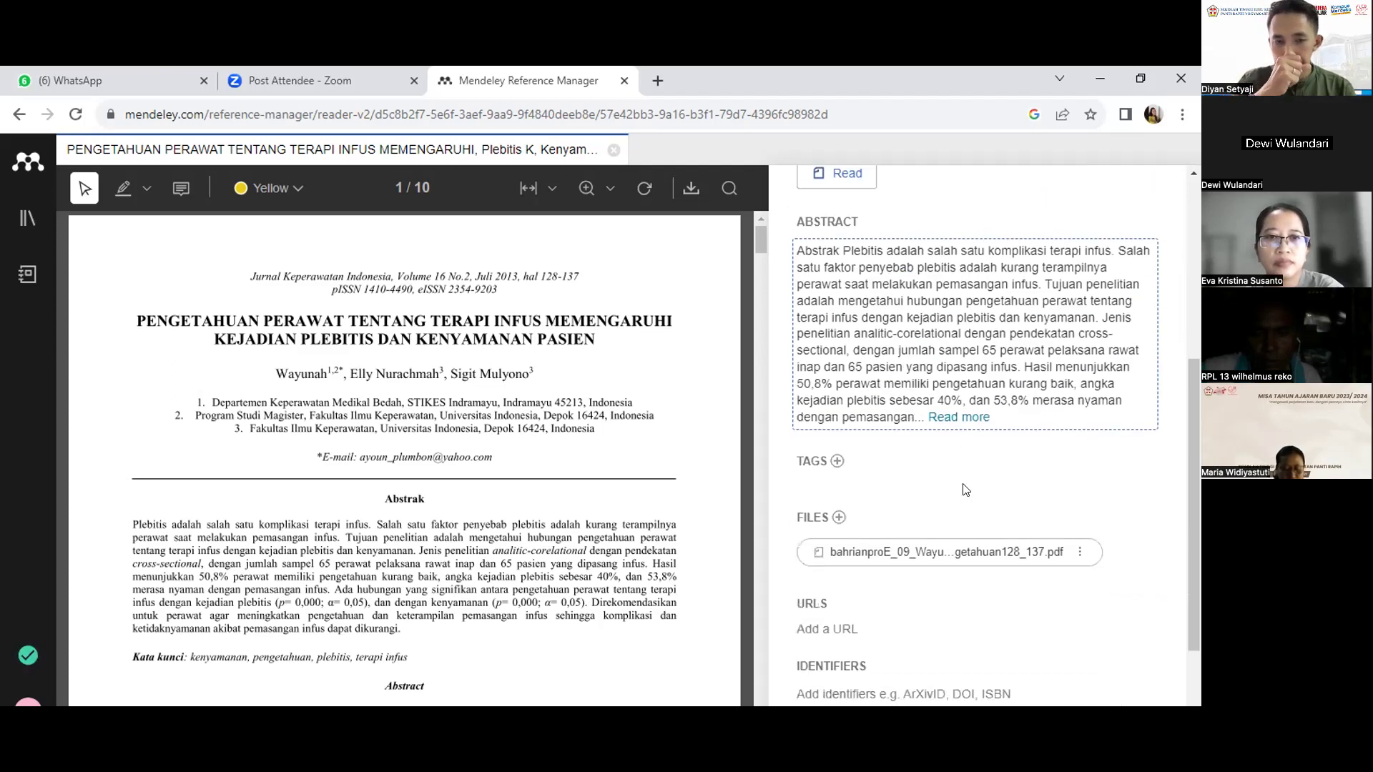
pyautogui.scroll(-2, 966, 490)
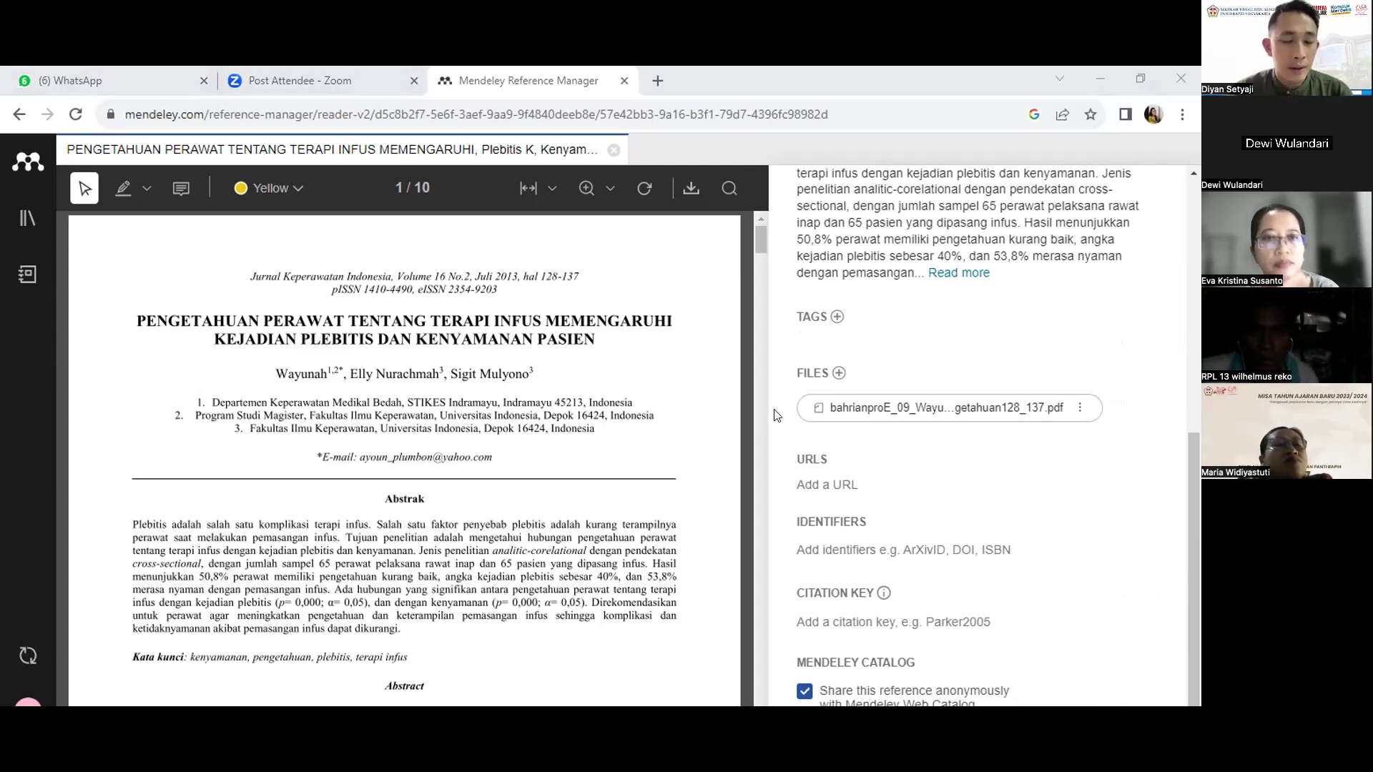
pyautogui.scroll(7, 1051, 274)
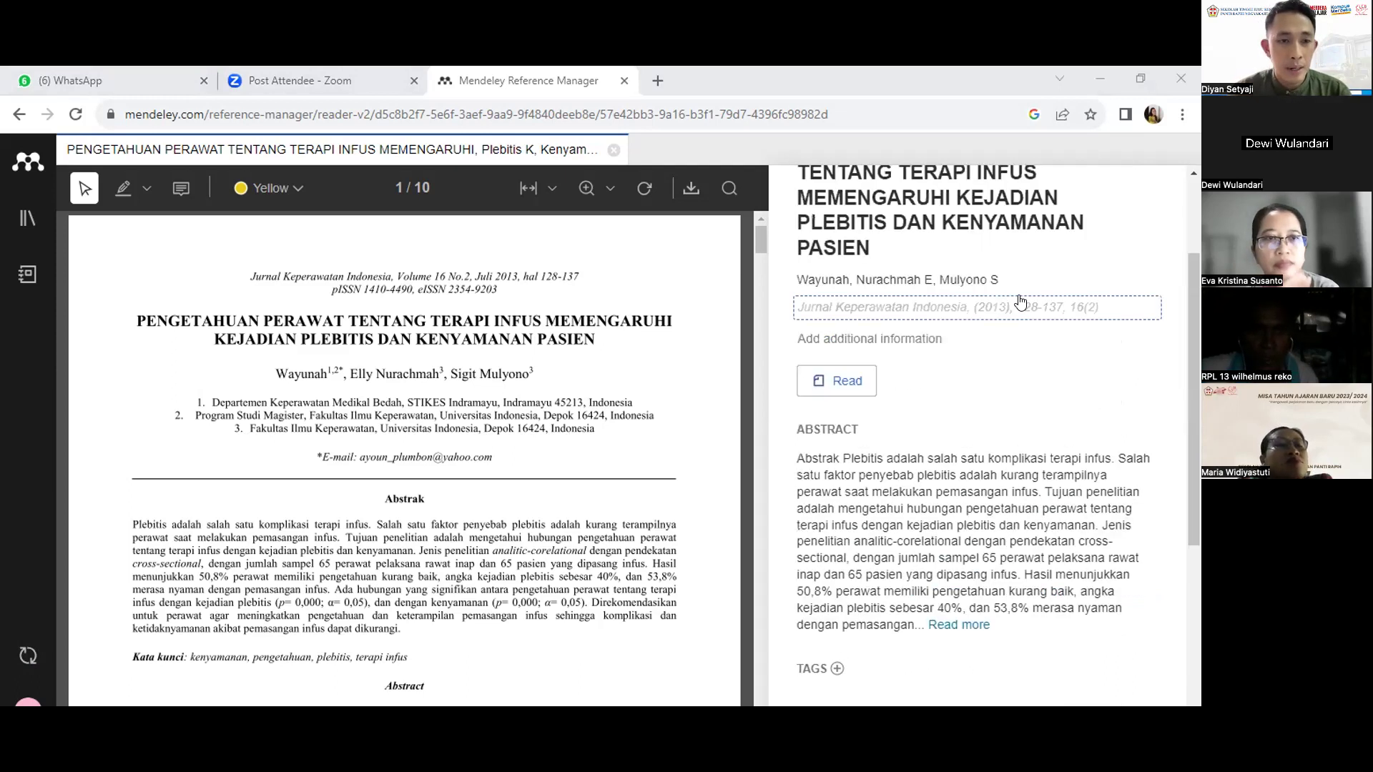
pyautogui.click(1159, 189)
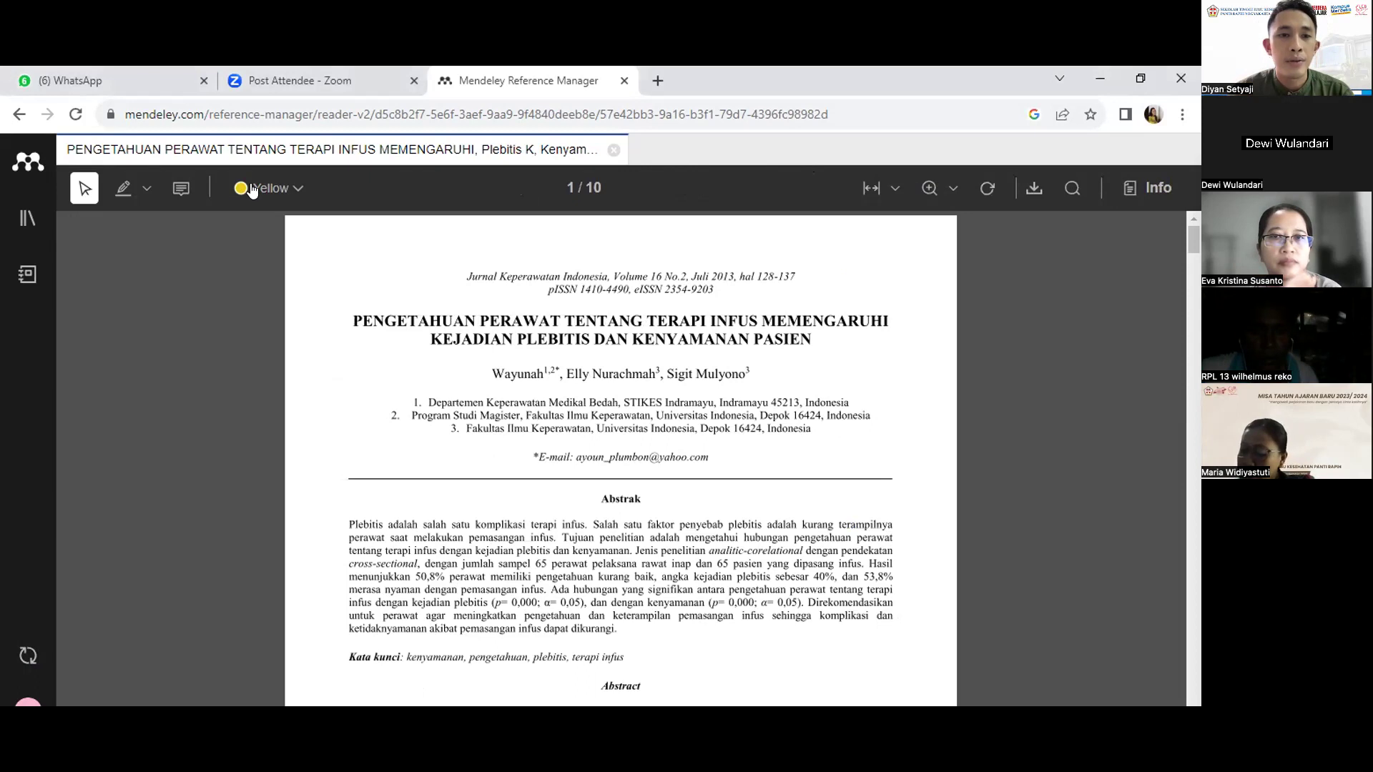
# Step: Return to All References, close the article's reader tab, and check the details of its 2013 entry
pyautogui.click(20, 114)
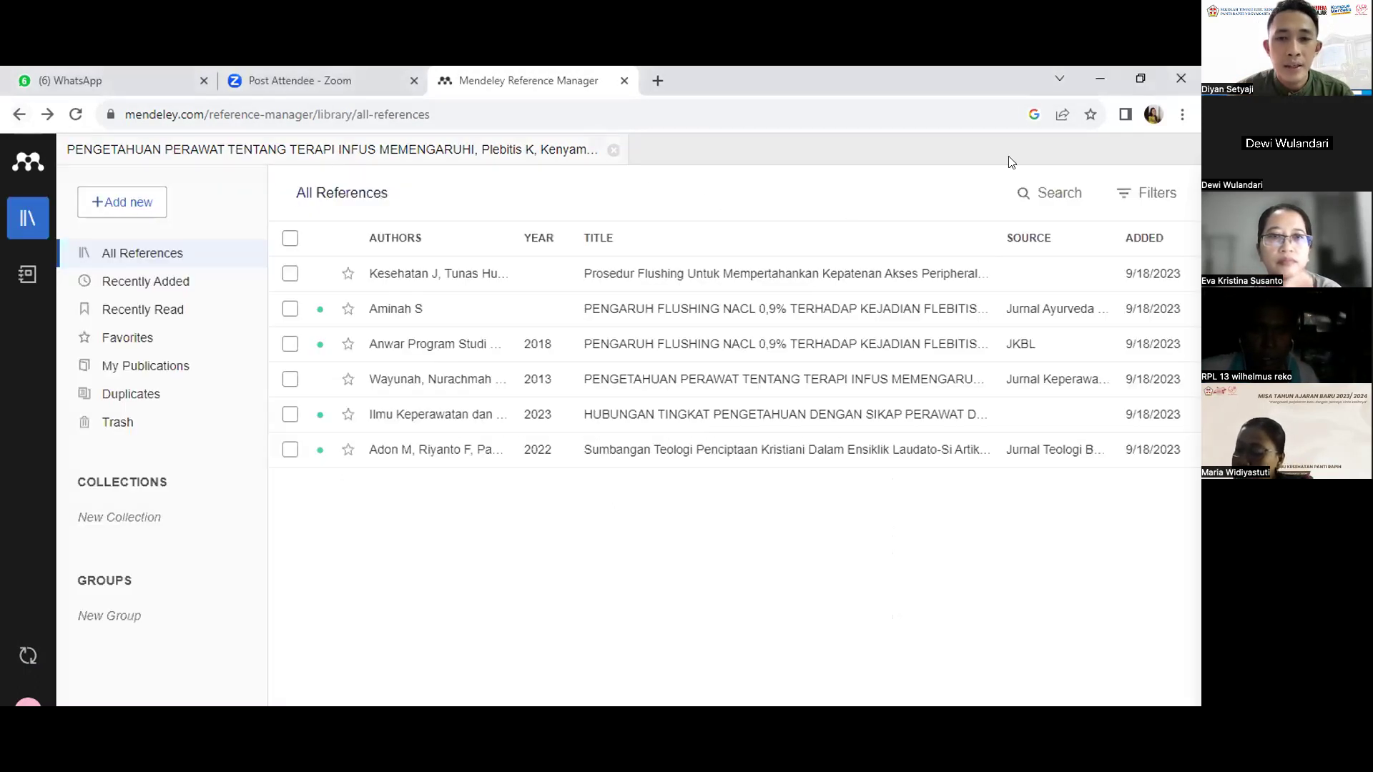
pyautogui.click(614, 151)
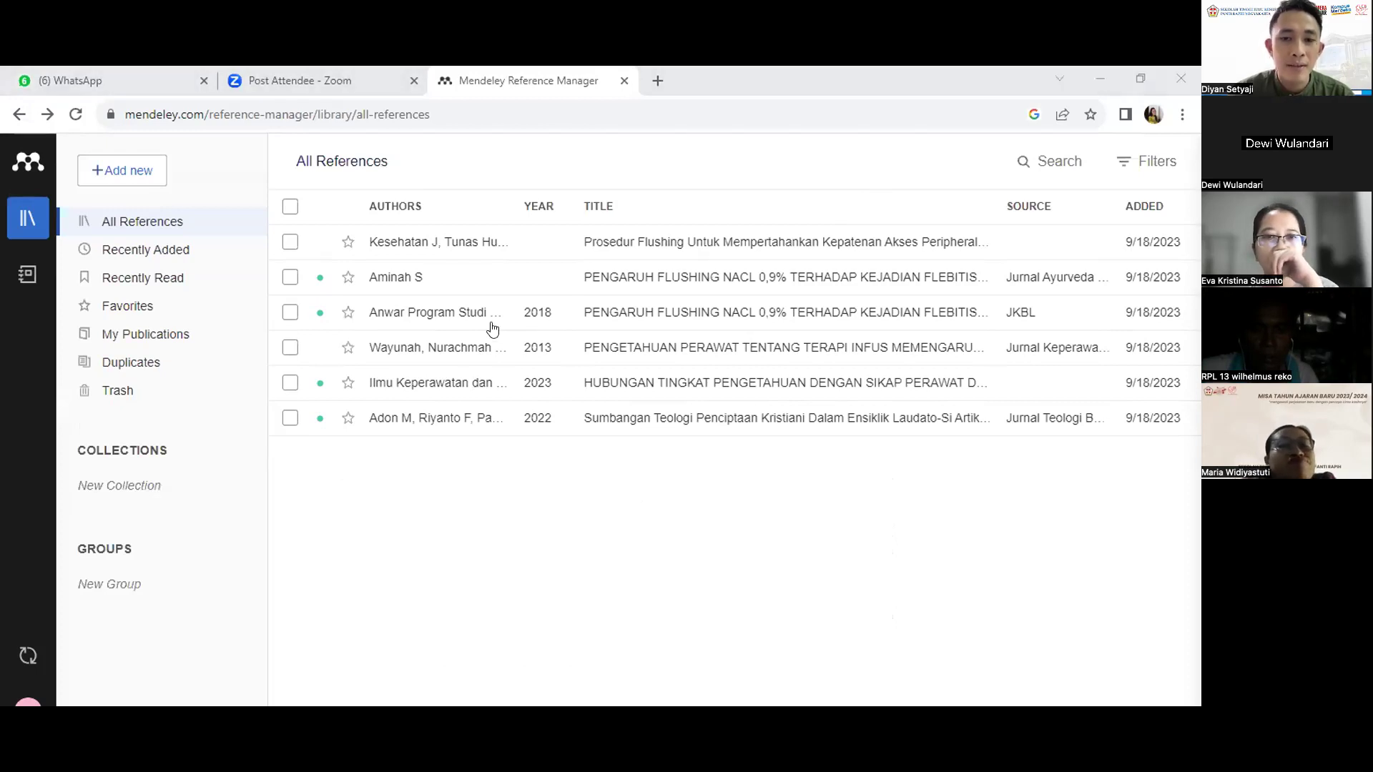
pyautogui.click(460, 347)
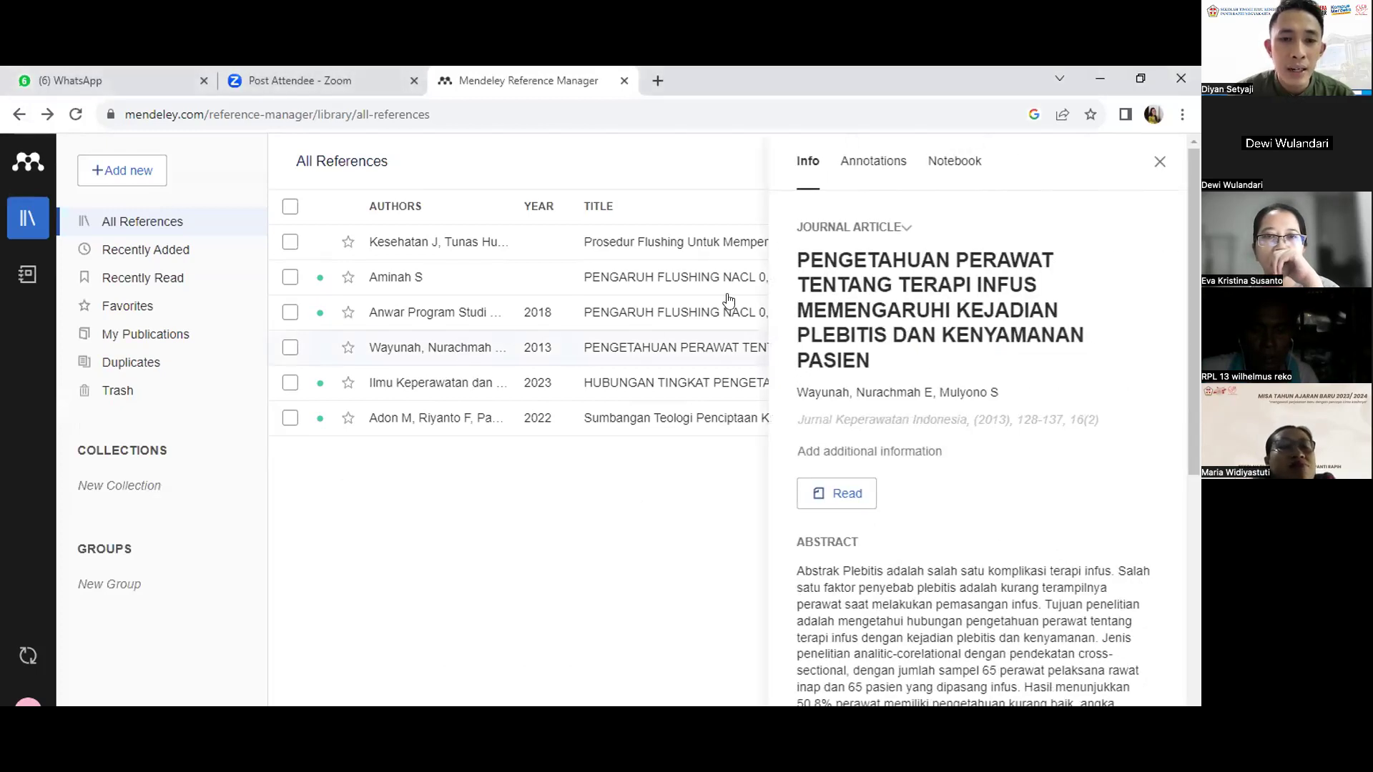
pyautogui.click(1161, 163)
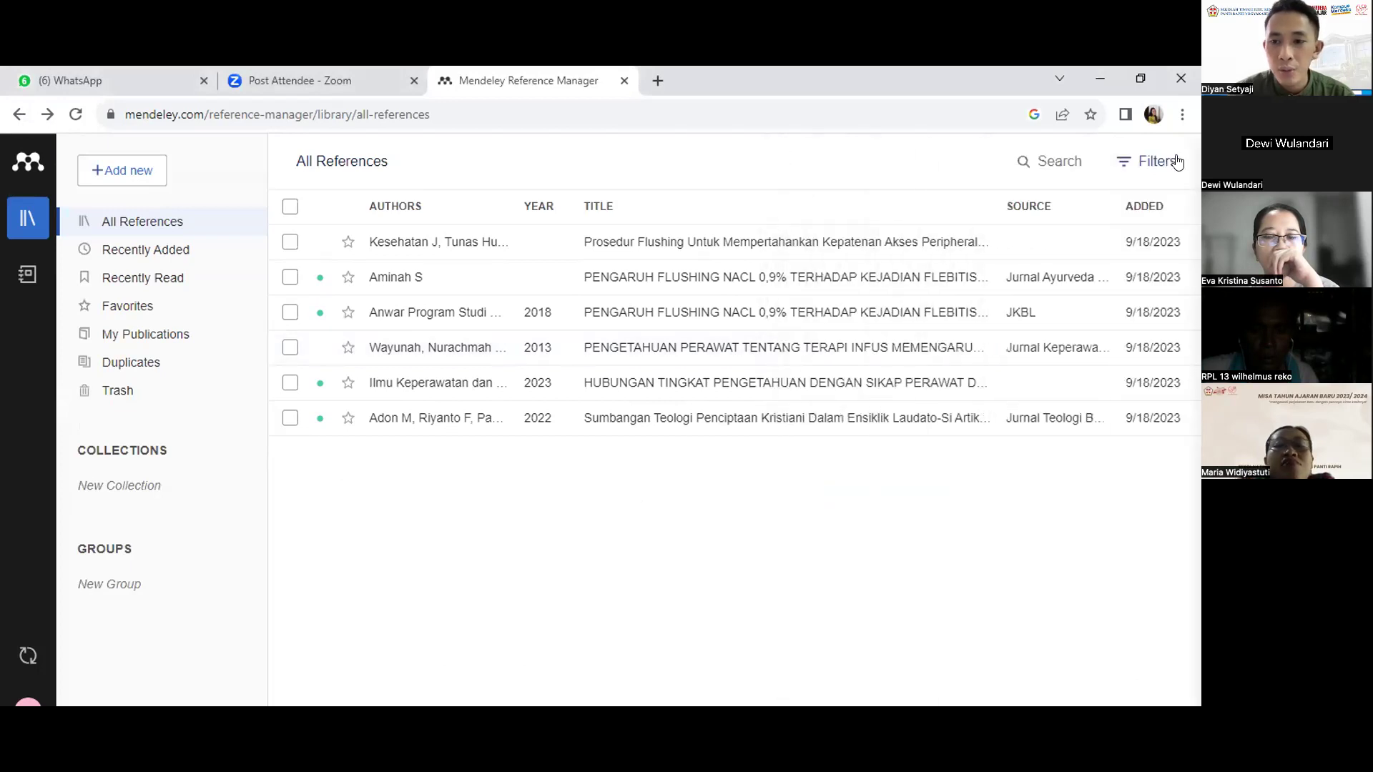